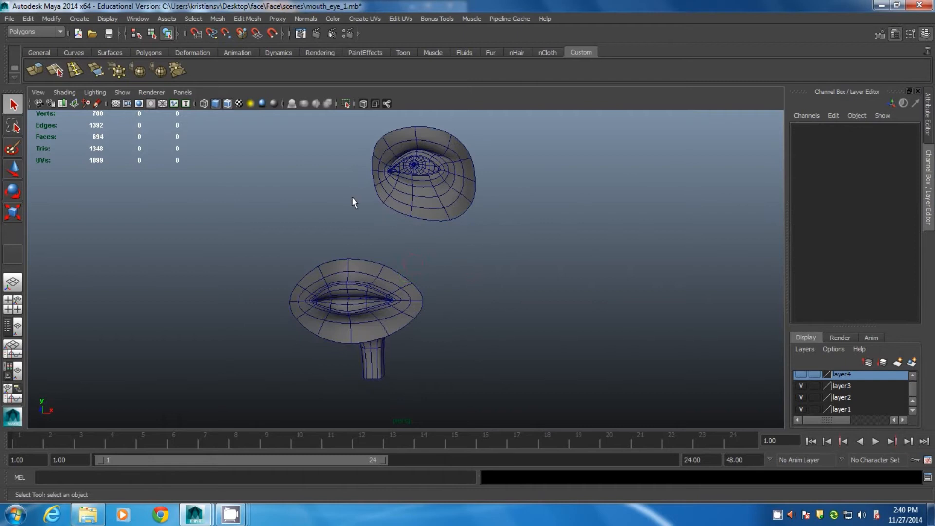
# Combine the eye patch and the mouth mesh into a single polygon object
pyautogui.moveTo(431, 268); pyautogui.dragTo(429, 268)
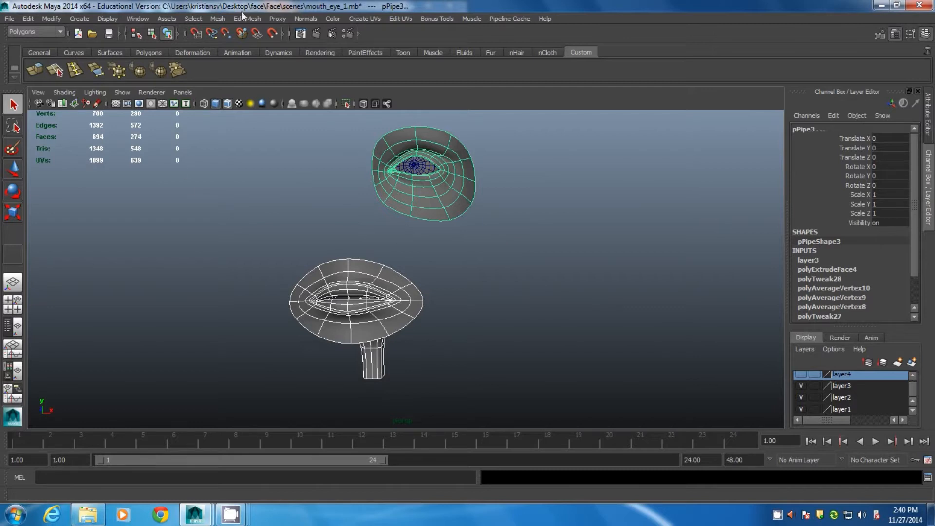
pyautogui.click(216, 18)
pyautogui.click(234, 35)
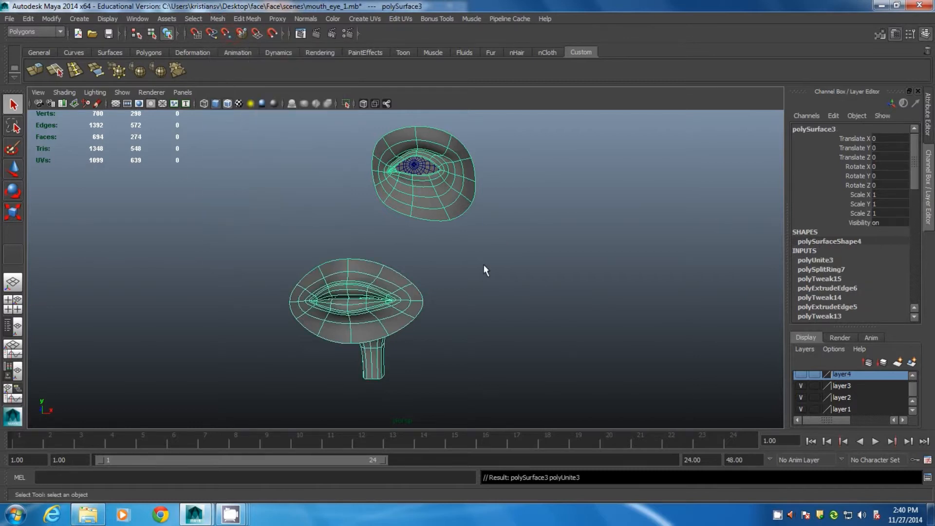
pyautogui.click(504, 244)
pyautogui.keyDown('alt'); pyautogui.moveTo(504, 243); pyautogui.dragTo(392, 283); pyautogui.keyUp('alt')
pyautogui.click(313, 305)
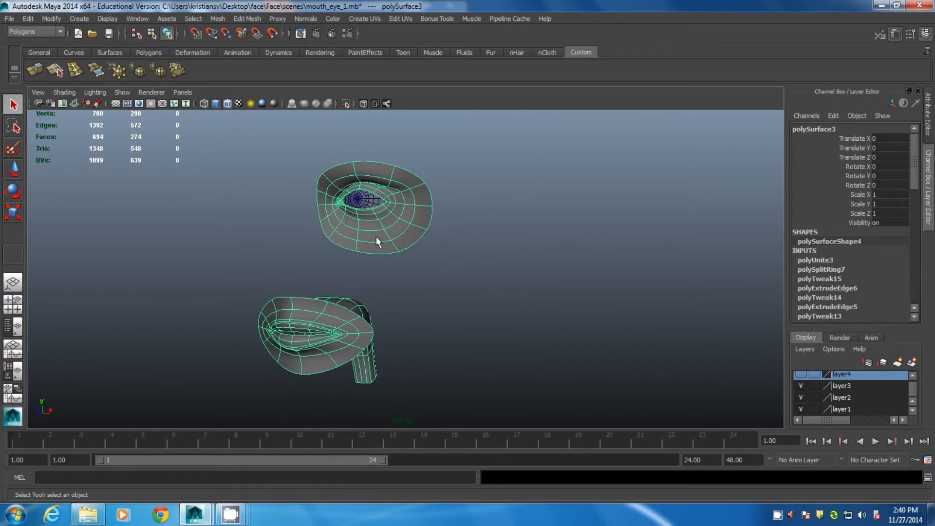
# Switch the combined mesh to edge selection and select the outer border edge loop of the eye patch
pyautogui.keyDown('alt'); pyautogui.moveTo(448, 220); pyautogui.dragTo(444, 243); pyautogui.keyUp('alt')
pyautogui.keyDown('alt'); pyautogui.moveTo(451, 228); pyautogui.dragTo(509, 287, button='right'); pyautogui.keyUp('alt')
pyautogui.keyDown('alt'); pyautogui.moveTo(498, 247); pyautogui.dragTo(477, 269); pyautogui.keyUp('alt')
pyautogui.moveTo(457, 231); pyautogui.dragTo(461, 205, button='right')
pyautogui.click(433, 244)
pyautogui.keyDown('alt'); pyautogui.moveTo(434, 243); pyautogui.dragTo(442, 265); pyautogui.keyUp('alt')
pyautogui.doubleClick(396, 224)
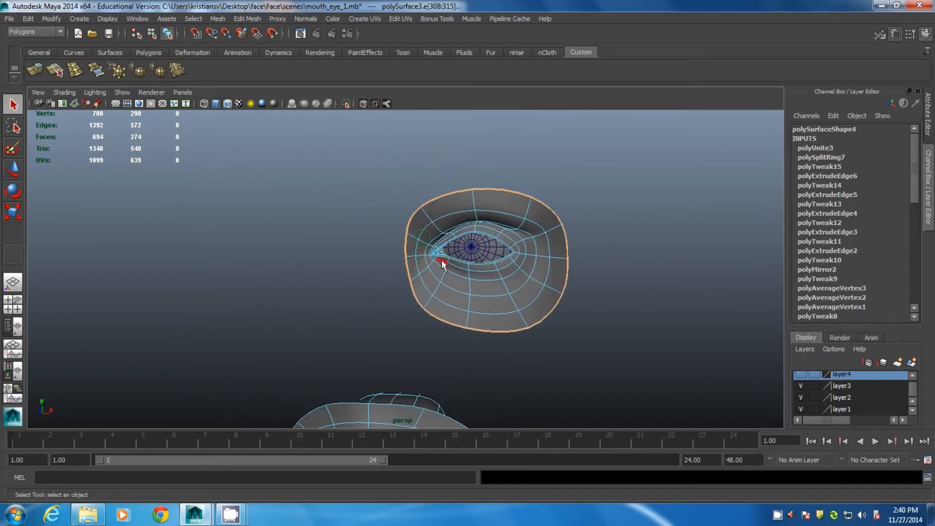
pyautogui.click(636, 214)
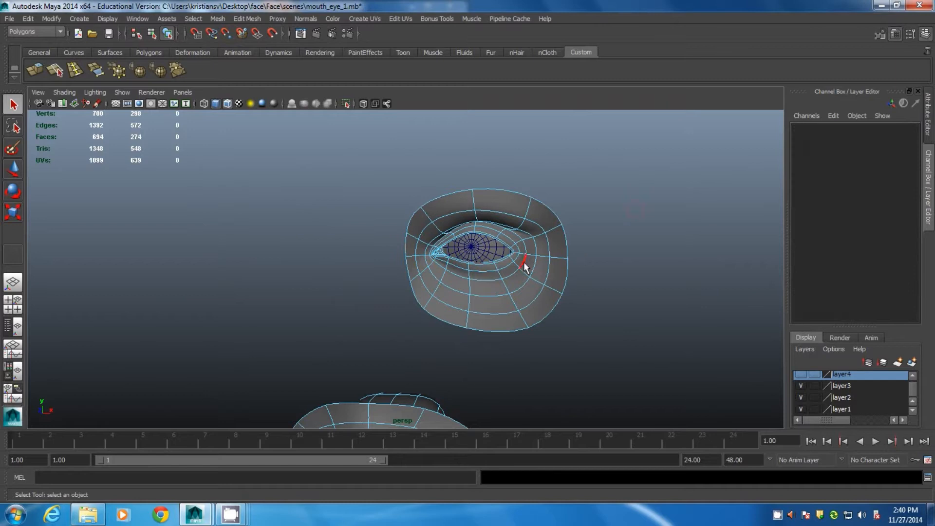
pyautogui.doubleClick(566, 242)
pyautogui.keyDown('alt'); pyautogui.moveTo(495, 283); pyautogui.dragTo(478, 268); pyautogui.keyUp('alt')
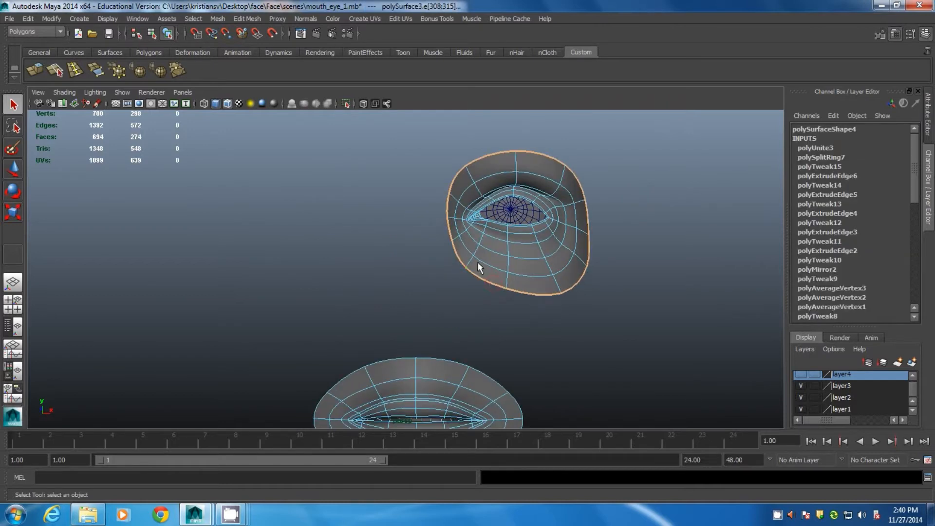
# Extrude the eye patch's outer border edge loop outward to add a ring of faces, checking it against the side reference
pyautogui.click(13, 304)
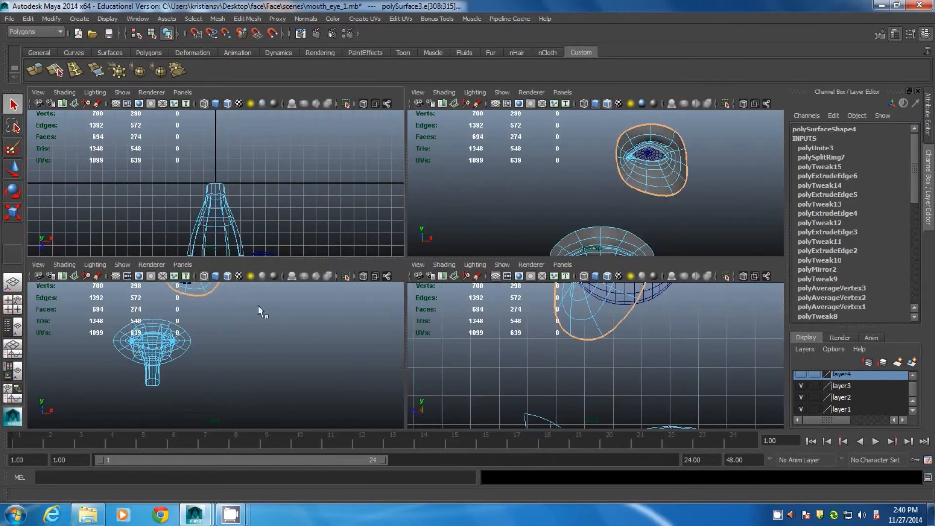
pyautogui.scroll(-5, 516, 324)
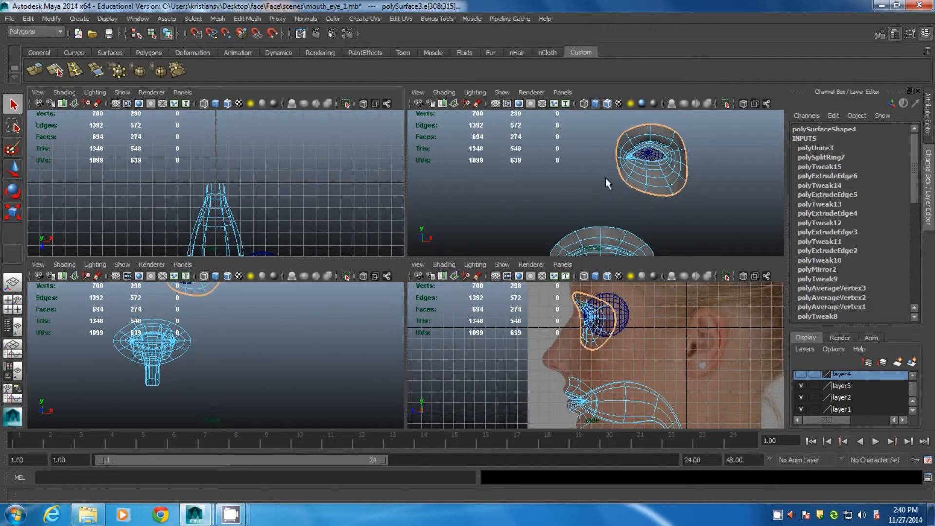
pyautogui.click(501, 175)
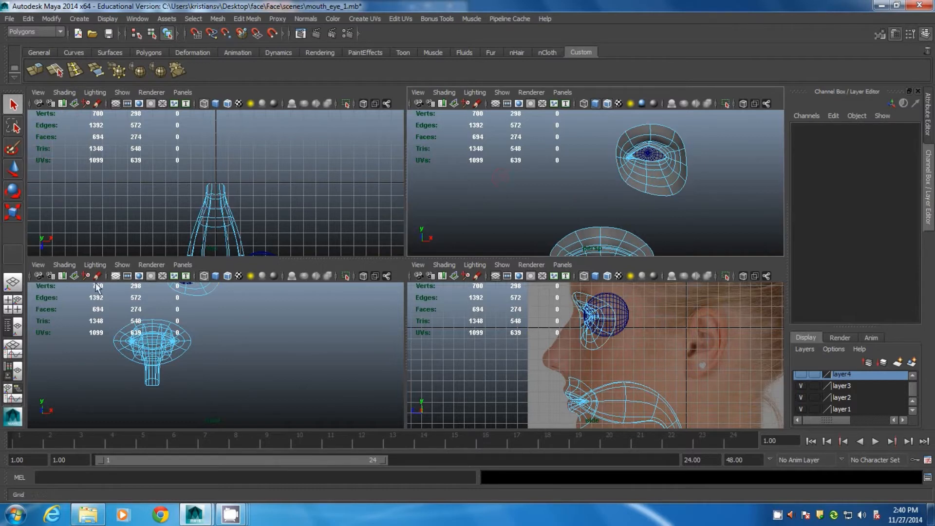
pyautogui.click(13, 282)
pyautogui.click(532, 293)
pyautogui.doubleClick(532, 293)
pyautogui.click(34, 70)
pyautogui.keyDown('alt'); pyautogui.moveTo(586, 244); pyautogui.dragTo(475, 298); pyautogui.keyUp('alt')
pyautogui.moveTo(424, 316); pyautogui.dragTo(438, 266)
pyautogui.click(13, 304)
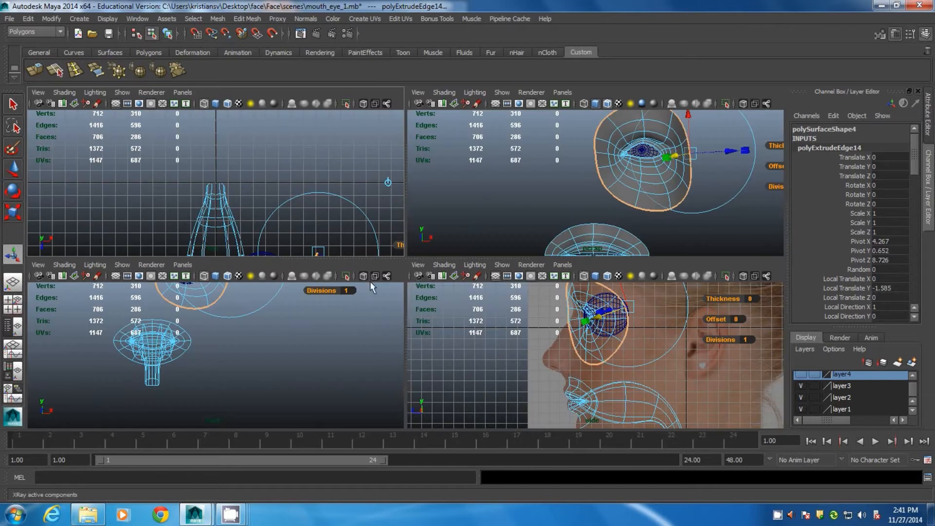
pyautogui.click(251, 346)
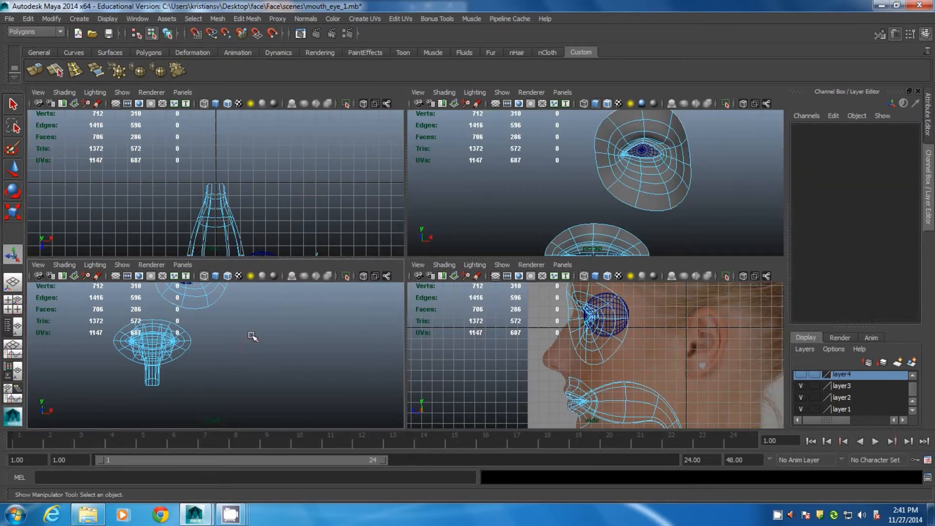
# Show the grid in the perspective view and return to the four-view layout
pyautogui.click(12, 284)
pyautogui.scroll(-5, 465, 263)
pyautogui.scroll(3, 465, 264)
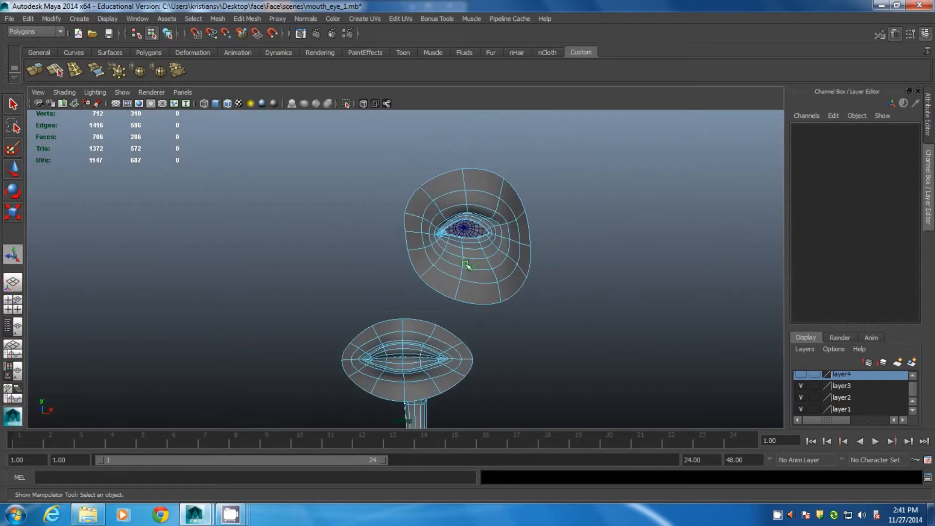
pyautogui.click(116, 102)
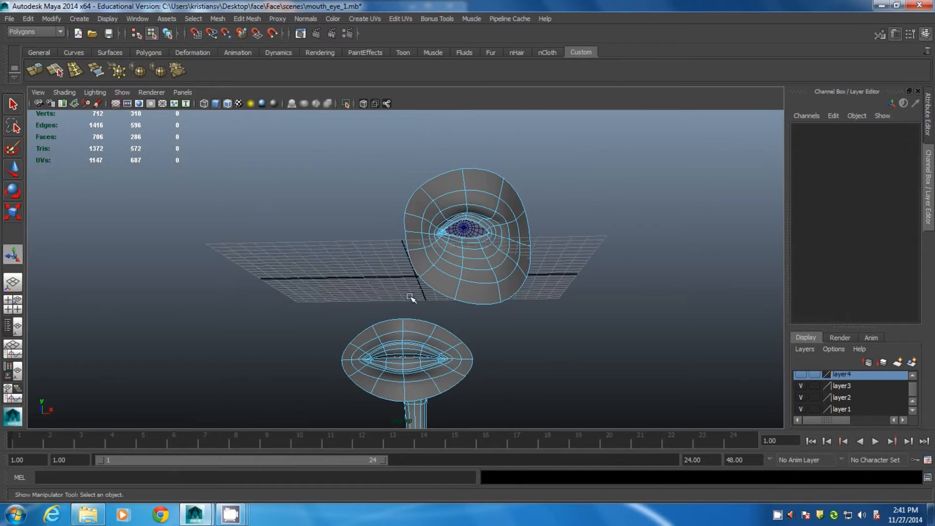
pyautogui.keyDown('alt'); pyautogui.moveTo(411, 298); pyautogui.dragTo(325, 243); pyautogui.keyUp('alt')
pyautogui.click(13, 304)
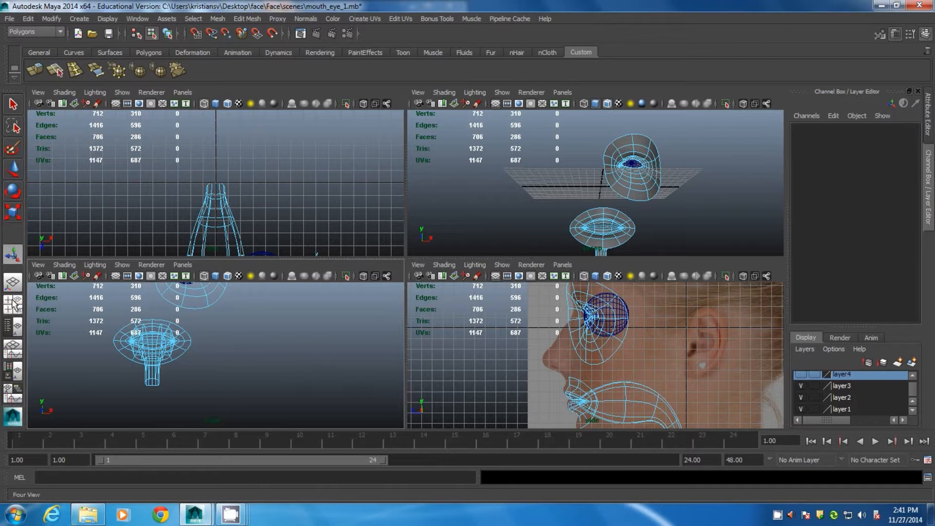
pyautogui.click(13, 284)
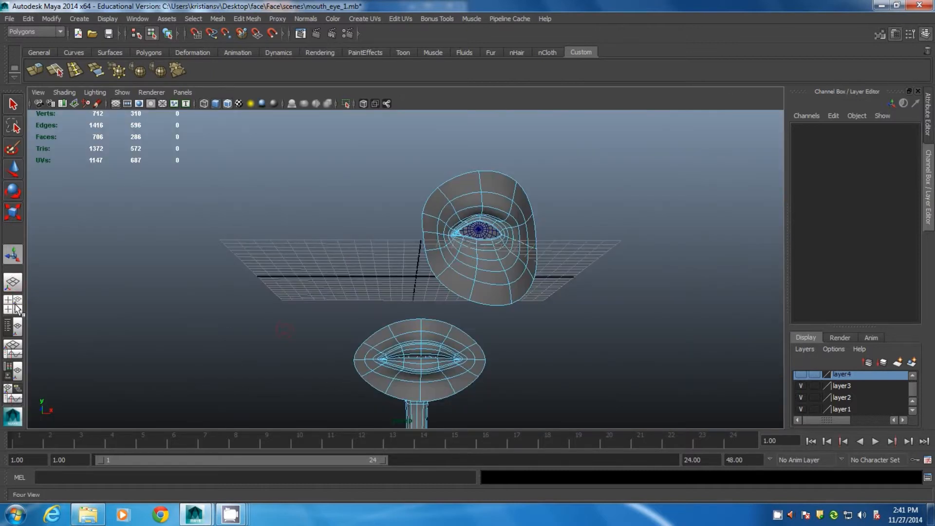
pyautogui.click(14, 303)
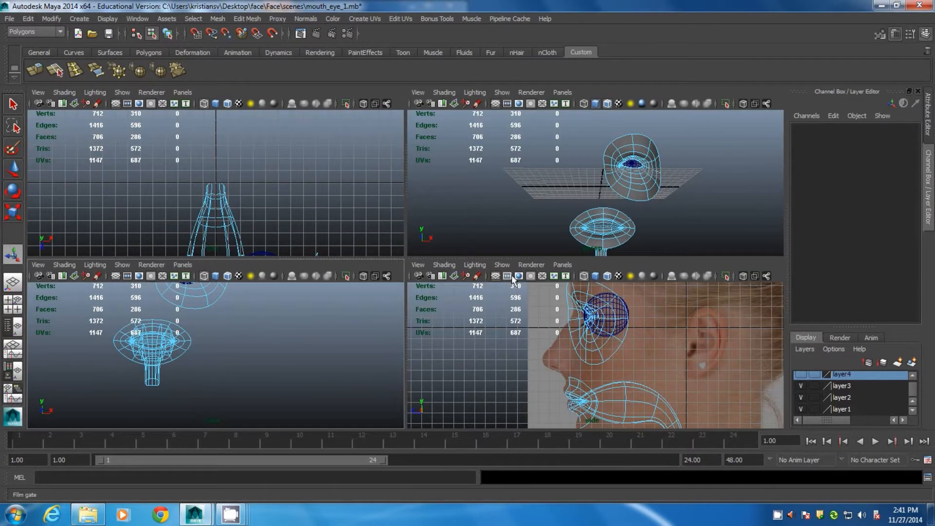
# Enlarge the front view with everything framed, show its grid and display the mesh unsmoothed
pyautogui.moveTo(403, 258); pyautogui.dragTo(402, 121)
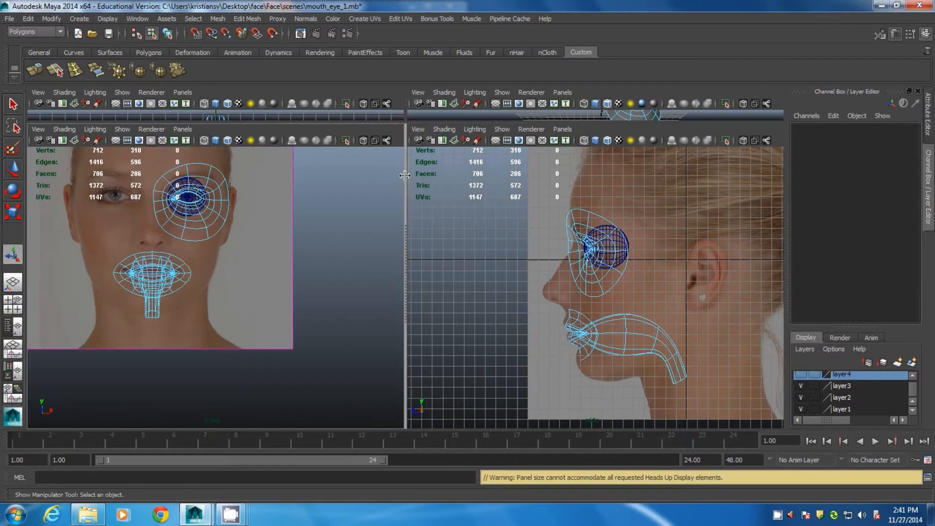
pyautogui.moveTo(405, 179); pyautogui.dragTo(694, 214)
pyautogui.press('a')
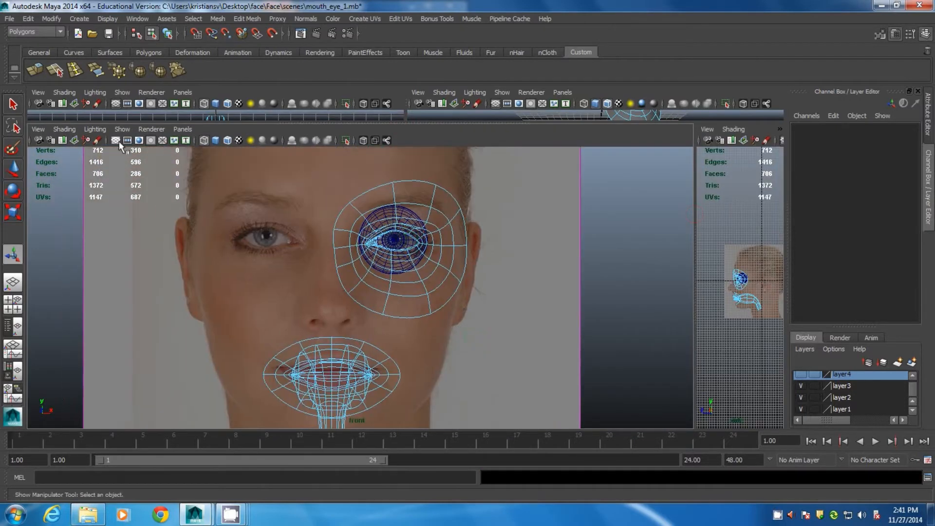
pyautogui.click(118, 142)
pyautogui.press('1')
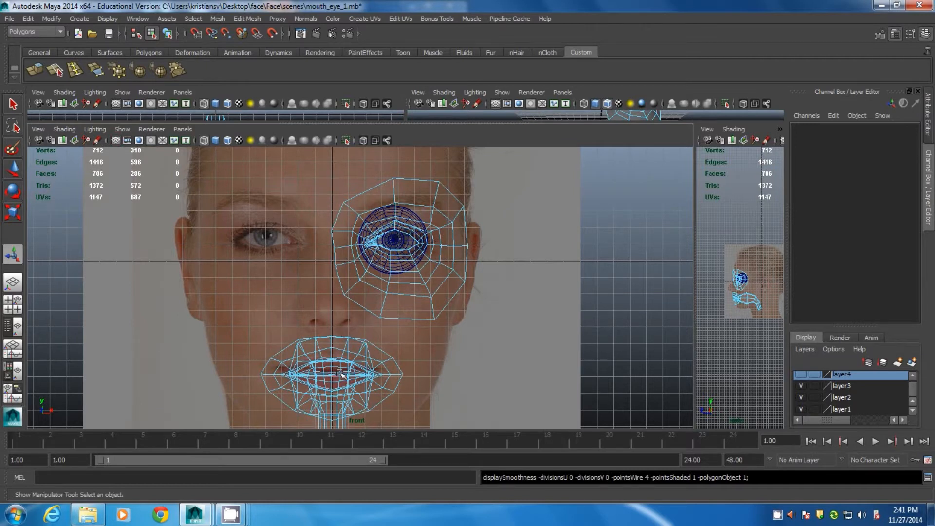
# Try snapping the eye patch's inner border vertices onto the vertical centre line in the front view
pyautogui.moveTo(345, 204); pyautogui.dragTo(309, 209, button='right')
pyautogui.click(344, 203)
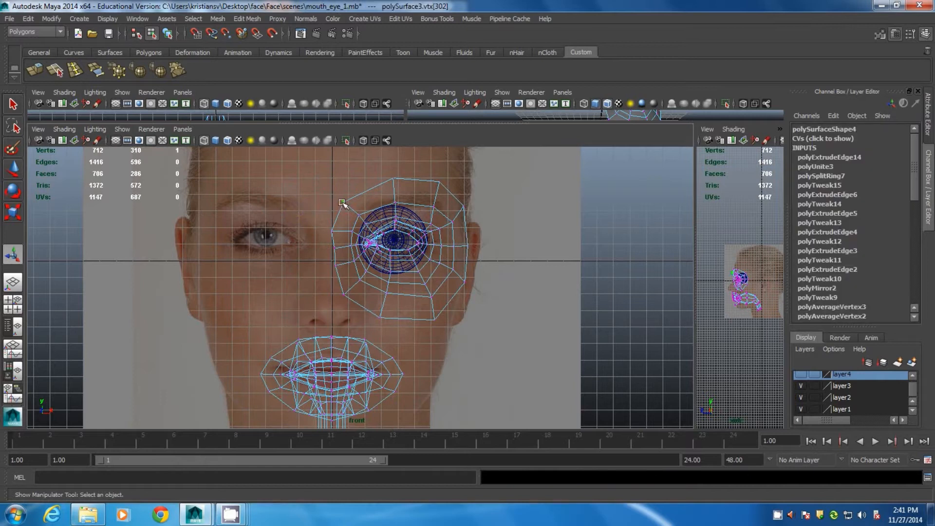
pyautogui.press('w')
pyautogui.press('x')
pyautogui.moveTo(341, 202); pyautogui.dragTo(333, 195)
pyautogui.click(332, 231)
pyautogui.press('x')
pyautogui.click(344, 231)
pyautogui.moveTo(344, 232); pyautogui.dragTo(345, 294)
pyautogui.click(334, 248)
pyautogui.click(335, 265)
pyautogui.click(343, 294)
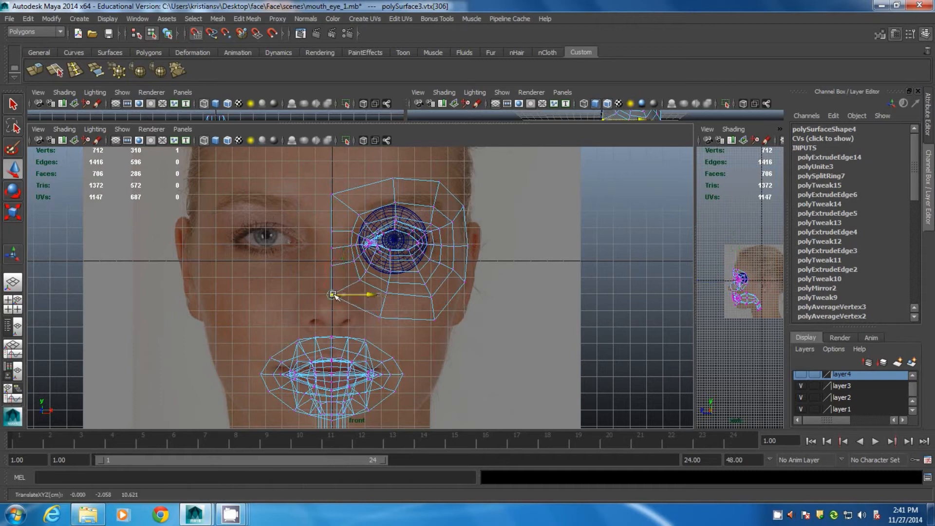
# Try lowering the bottom centre-line vertex and raising the top one along the centre line
pyautogui.moveTo(331, 253); pyautogui.dragTo(334, 273)
pyautogui.click(332, 194)
pyautogui.moveTo(332, 183); pyautogui.dragTo(331, 168)
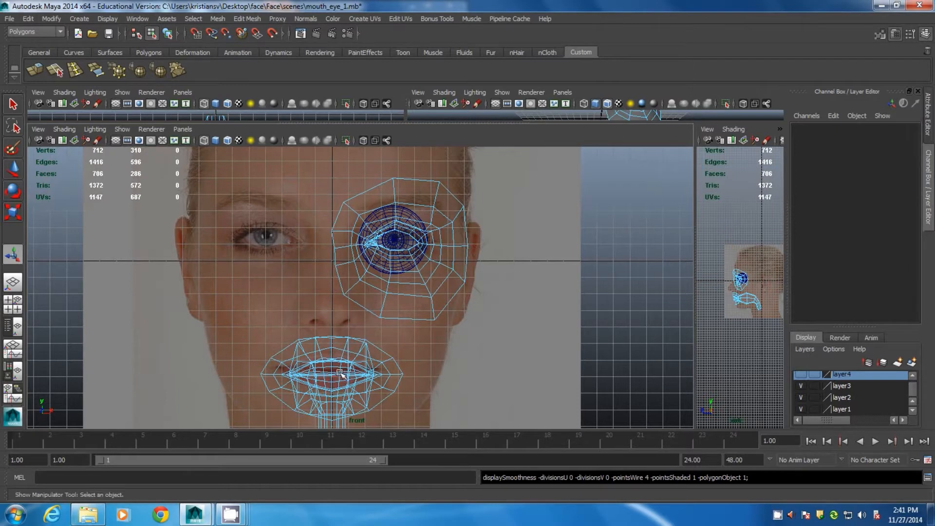
# Grid-snap the five inner border vertices of the eye patch onto the vertical centre line in the front view
pyautogui.moveTo(342, 208); pyautogui.dragTo(300, 209, button='right')
pyautogui.click(344, 204)
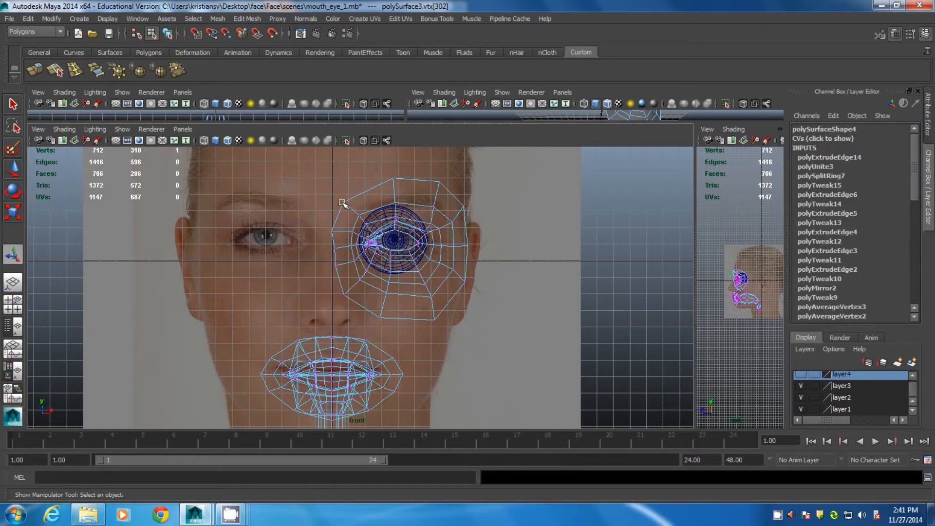
pyautogui.press('w')
pyautogui.press('x')
pyautogui.moveTo(341, 202); pyautogui.dragTo(333, 195)
pyautogui.click(332, 231)
pyautogui.press('x')
pyautogui.moveTo(346, 231); pyautogui.dragTo(346, 295)
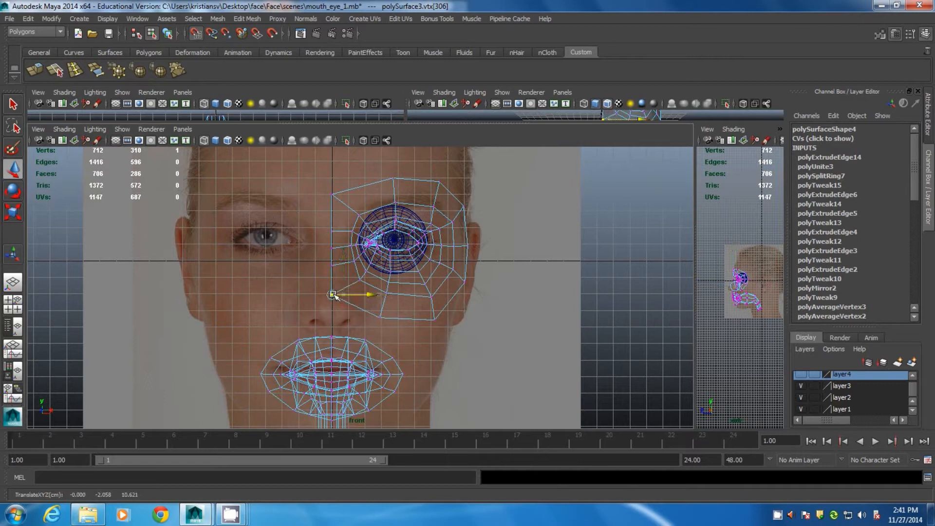
# Move the lowest snapped vertex down and the top one up to the patch's upper edge, keeping both on the centre line
pyautogui.moveTo(331, 254); pyautogui.dragTo(334, 273)
pyautogui.moveTo(341, 209); pyautogui.dragTo(331, 161)
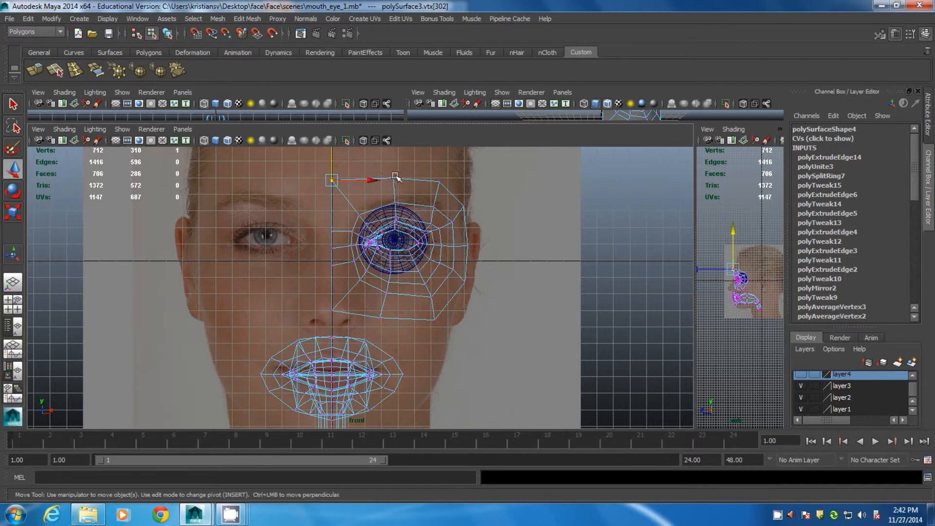
pyautogui.moveTo(375, 185); pyautogui.dragTo(331, 186)
pyautogui.press('x')
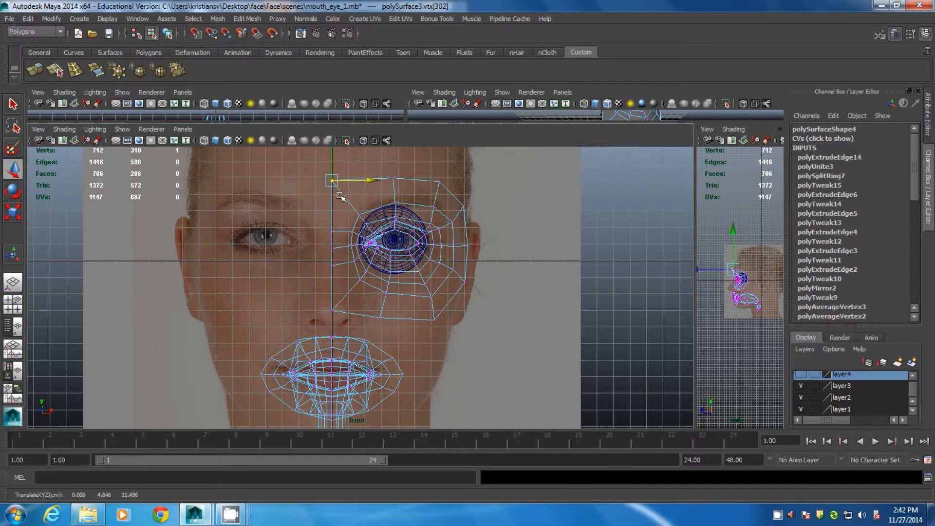
# Try moving the five centre-line vertices together about 0.95 units toward the eye and selecting the border edges
pyautogui.scroll(5, 386, 288)
pyautogui.keyDown('alt'); pyautogui.moveTo(380, 233); pyautogui.dragTo(396, 279, button='middle'); pyautogui.keyUp('alt')
pyautogui.scroll(-6, 344, 267)
pyautogui.moveTo(313, 200); pyautogui.dragTo(350, 336)
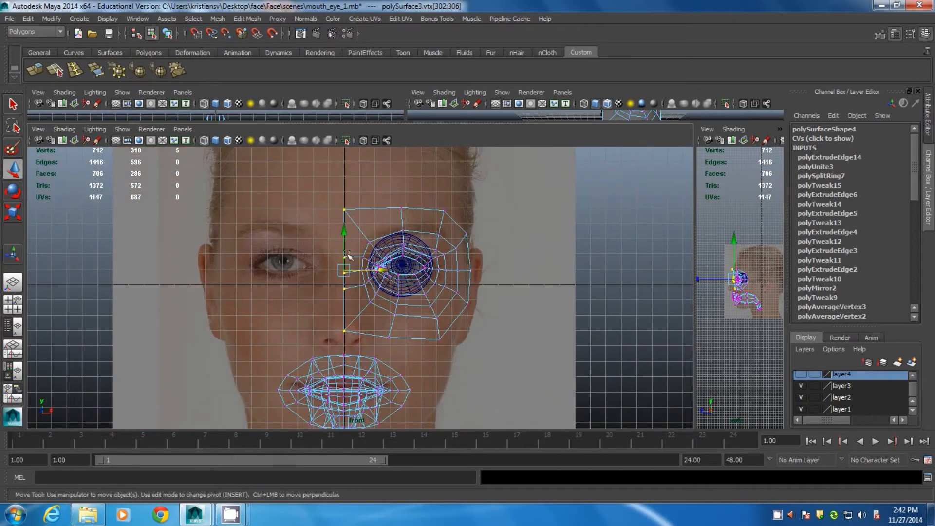
pyautogui.moveTo(382, 270); pyautogui.dragTo(398, 275)
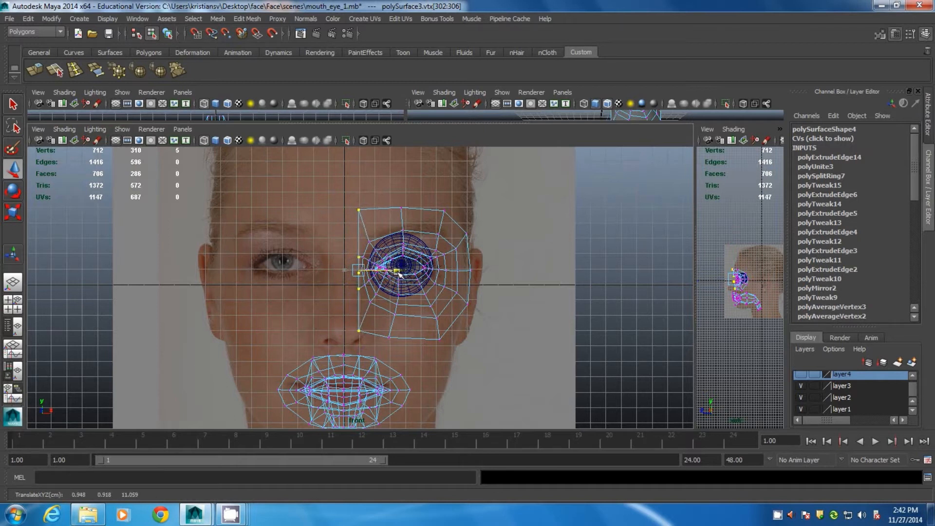
pyautogui.moveTo(367, 211); pyautogui.dragTo(367, 185, button='right')
pyautogui.click(359, 235)
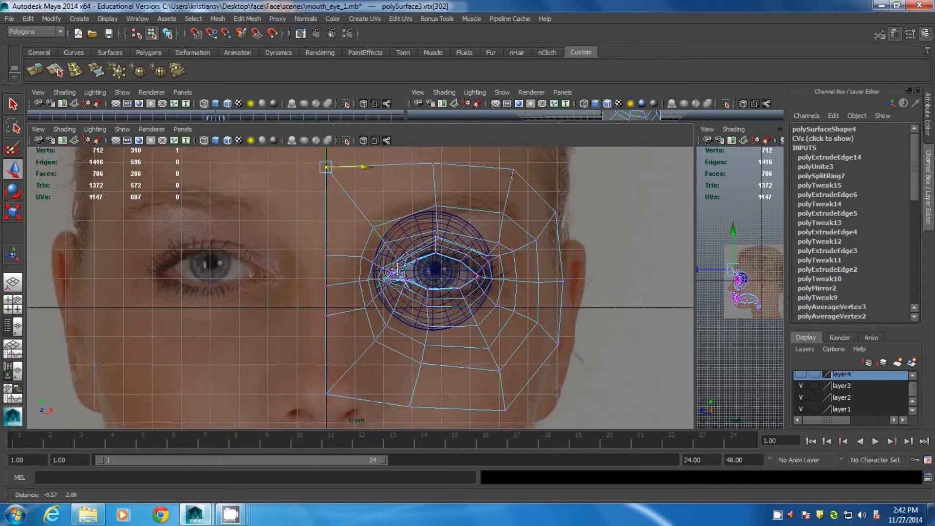
# Move the eye patch's five centre-line vertices together about 0.9 units along X toward the eye
pyautogui.scroll(-5, 397, 269)
pyautogui.moveTo(352, 337); pyautogui.dragTo(353, 338)
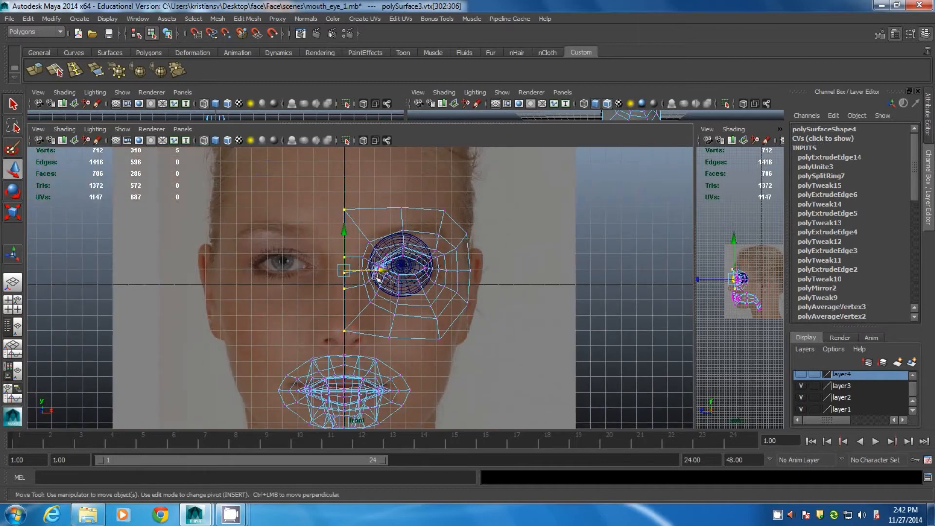
pyautogui.moveTo(383, 271); pyautogui.dragTo(398, 275)
# Extrude the eye patch's four straight inner border edges and move the new edges onto the vertical centre line
pyautogui.moveTo(358, 217); pyautogui.dragTo(358, 185, button='right')
pyautogui.click(359, 266)
pyautogui.keyDown('shift'); pyautogui.click(359, 266); pyautogui.keyUp('shift')
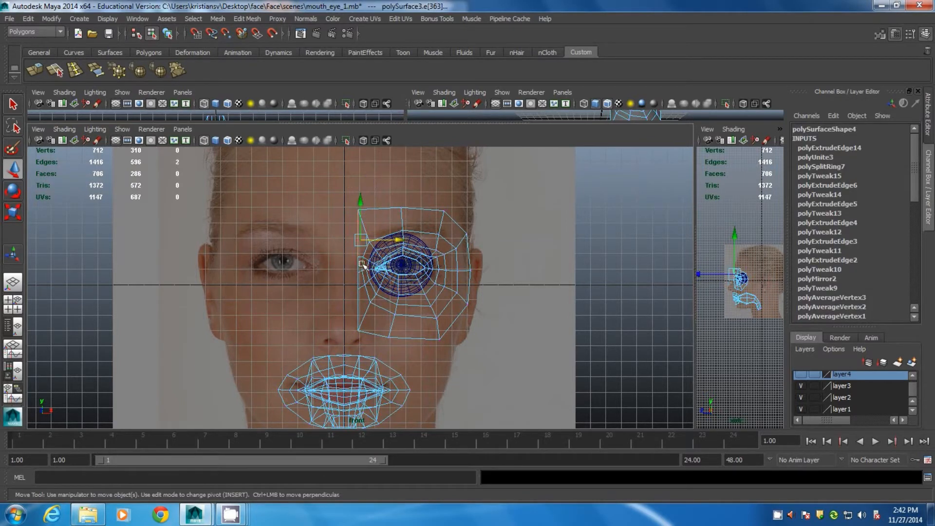
pyautogui.keyDown('shift'); pyautogui.click(359, 288); pyautogui.keyUp('shift')
pyautogui.keyDown('shift'); pyautogui.click(360, 312); pyautogui.keyUp('shift')
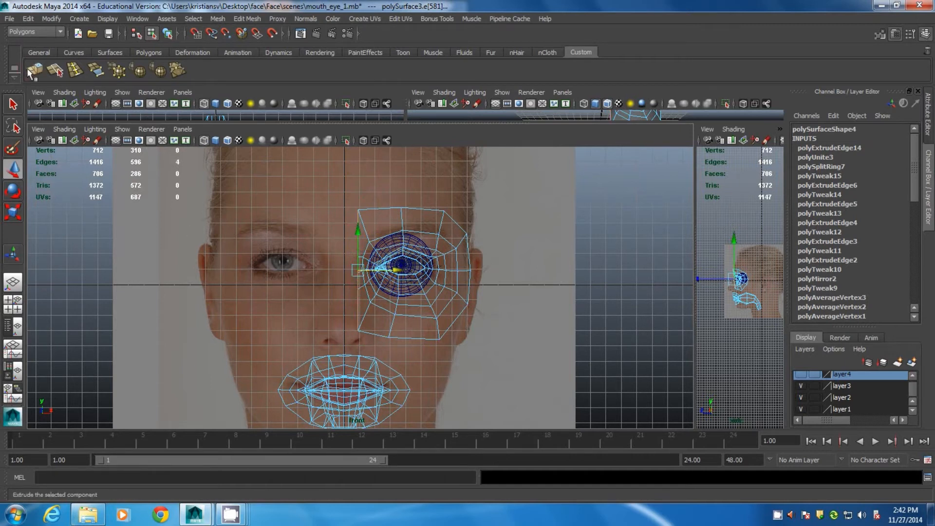
pyautogui.hotkey('ctrl', 'e')
pyautogui.click(388, 230)
pyautogui.moveTo(393, 271); pyautogui.dragTo(345, 271)
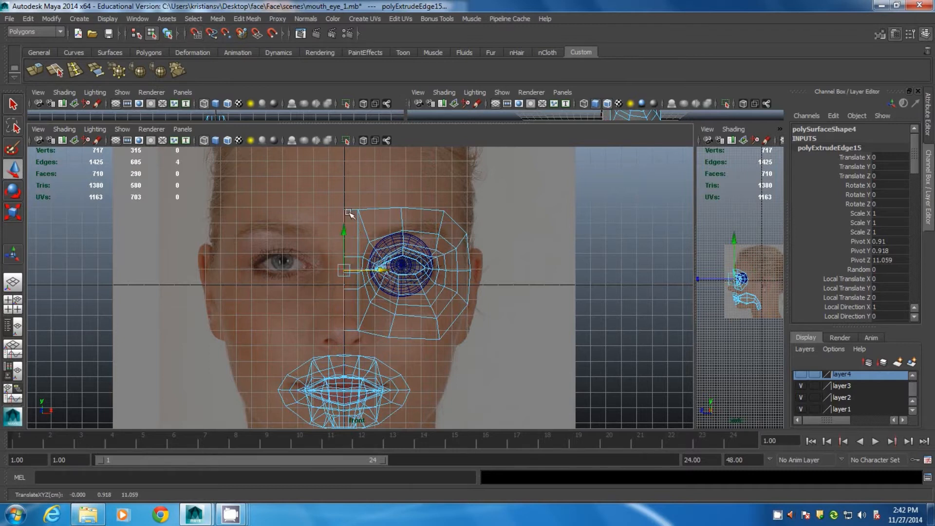
# Return the mesh to object mode in the perspective view and display it with smooth preview
pyautogui.press('space')
pyautogui.press('space')
pyautogui.press('space')
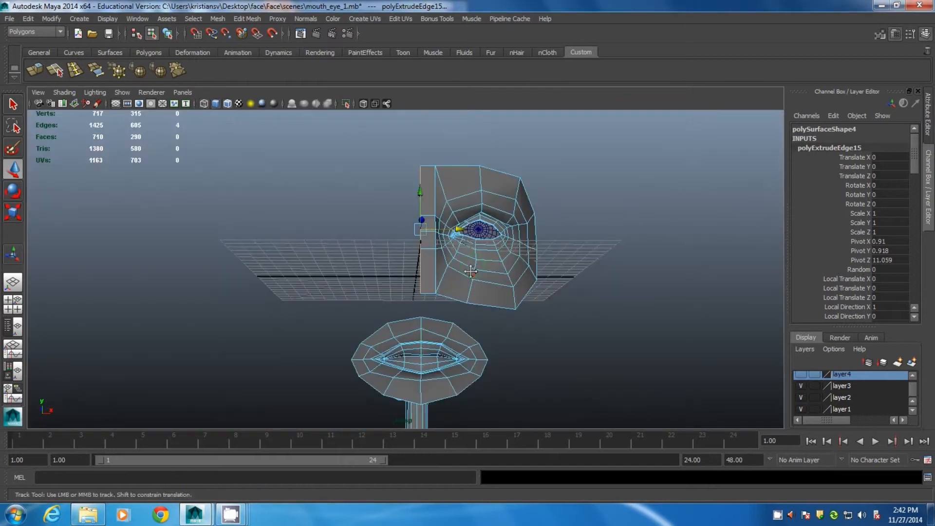
pyautogui.keyDown('alt'); pyautogui.moveTo(492, 285); pyautogui.dragTo(324, 263); pyautogui.keyUp('alt')
pyautogui.keyDown('alt'); pyautogui.moveTo(336, 265); pyautogui.dragTo(578, 313, button='right'); pyautogui.keyUp('alt')
pyautogui.keyDown('alt'); pyautogui.moveTo(360, 242); pyautogui.dragTo(402, 252); pyautogui.keyUp('alt')
pyautogui.moveTo(452, 162); pyautogui.dragTo(481, 152, button='right')
pyautogui.click(459, 163)
pyautogui.press('3')
pyautogui.click(331, 214)
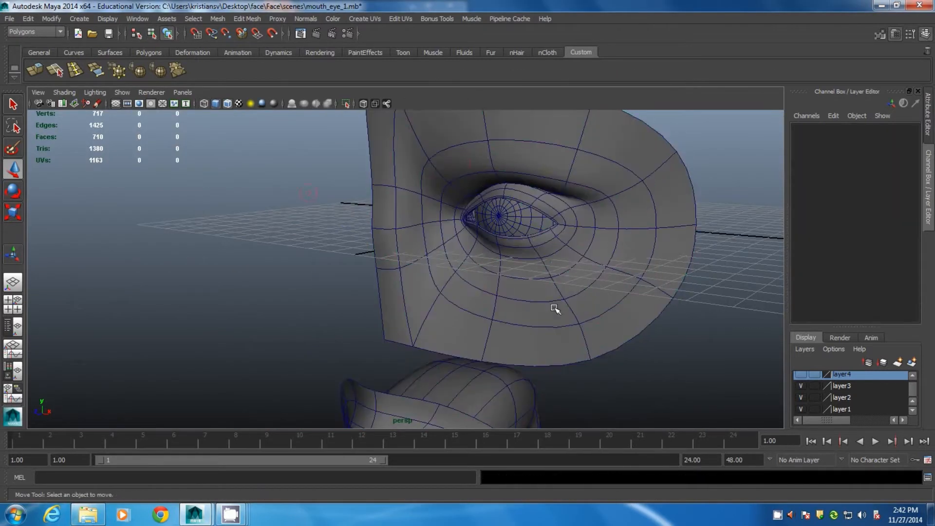
# Turn off the wireframe overlay on shaded objects, then select the combined eye and mouth mesh and display it without smoothing
pyautogui.keyDown('alt'); pyautogui.moveTo(555, 308); pyautogui.dragTo(344, 245, button='right'); pyautogui.keyUp('alt')
pyautogui.keyDown('alt'); pyautogui.moveTo(349, 246); pyautogui.dragTo(395, 254); pyautogui.keyUp('alt')
pyautogui.click(227, 105)
pyautogui.moveTo(340, 273)
pyautogui.keyDown('alt'); pyautogui.mouseDown()
pyautogui.moveTo(328, 271)
pyautogui.moveTo(388, 273)
pyautogui.moveTo(492, 303)
pyautogui.mouseUp(); pyautogui.keyUp('alt')
pyautogui.click(471, 265)
pyautogui.keyDown('alt'); pyautogui.moveTo(501, 316); pyautogui.dragTo(602, 363, button='right'); pyautogui.keyUp('alt')
pyautogui.moveTo(406, 277)
pyautogui.keyDown('alt'); pyautogui.mouseDown()
pyautogui.moveTo(363, 279)
pyautogui.moveTo(388, 272)
pyautogui.moveTo(379, 285)
pyautogui.moveTo(403, 282)
pyautogui.mouseUp(); pyautogui.keyUp('alt')
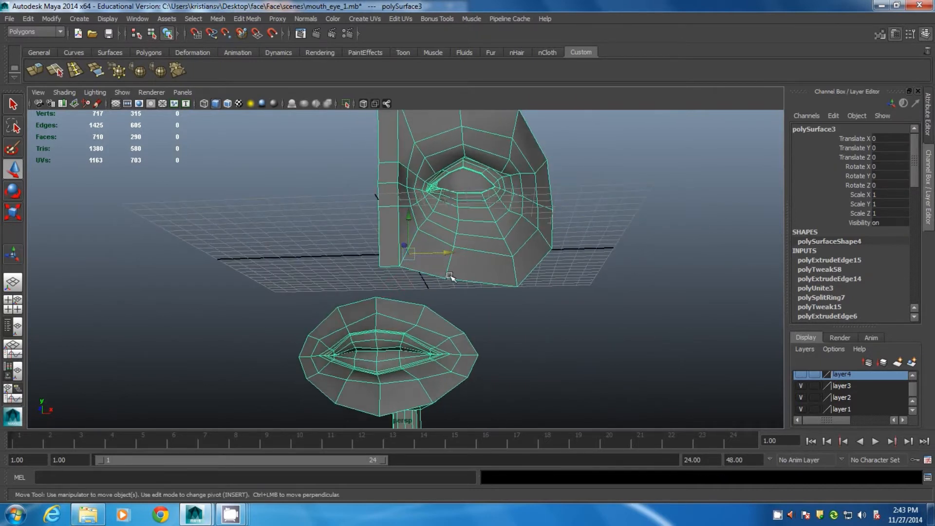
# Try snapping two vertices of the eye patch's lower border onto the outer border vertices of the upper lip
pyautogui.keyDown('alt'); pyautogui.moveTo(505, 316); pyautogui.dragTo(420, 267); pyautogui.keyUp('alt')
pyautogui.moveTo(433, 278); pyautogui.dragTo(411, 274, button='right')
pyautogui.click(436, 277)
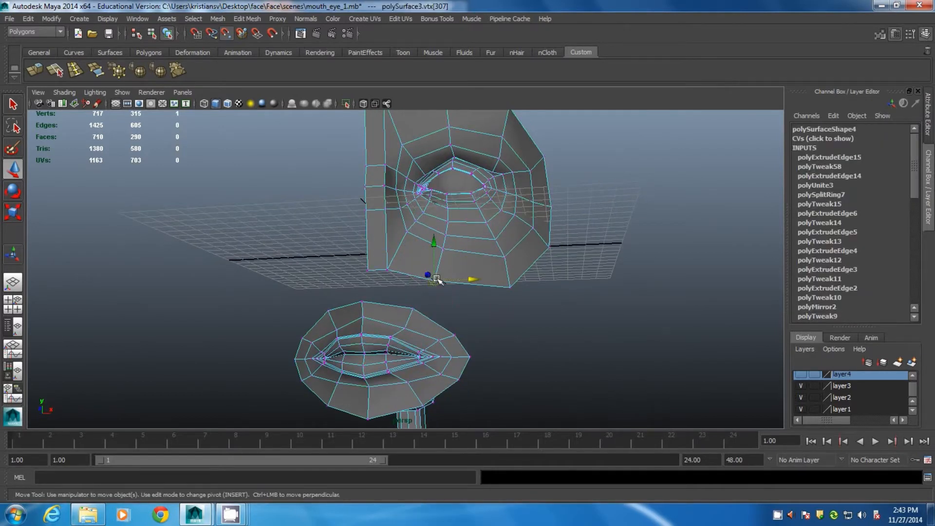
pyautogui.moveTo(436, 279); pyautogui.dragTo(420, 300)
pyautogui.keyDown('alt'); pyautogui.moveTo(506, 299); pyautogui.dragTo(457, 299); pyautogui.keyUp('alt')
pyautogui.click(464, 281)
pyautogui.press('v')
pyautogui.moveTo(463, 279); pyautogui.dragTo(439, 291)
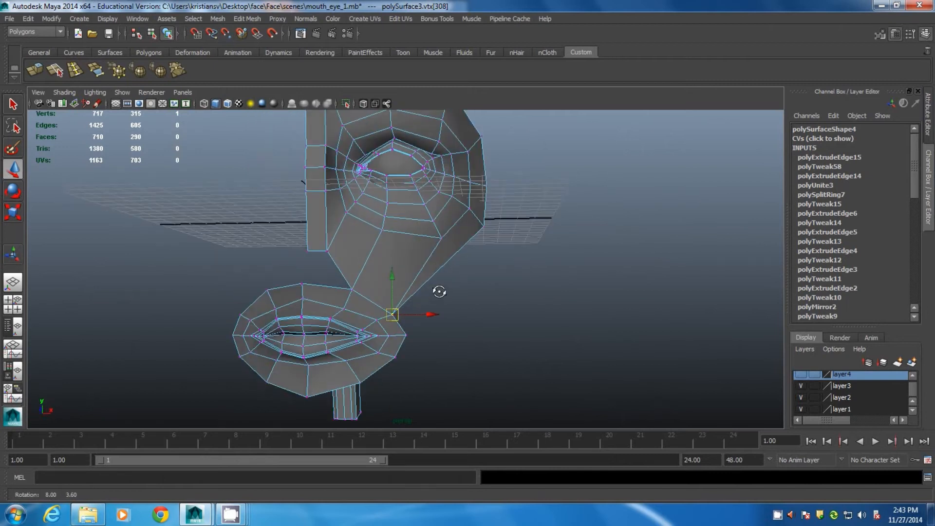
# Try splitting the mouth mesh's edge ring beside the vertical centre line to add an edge loop
pyautogui.moveTo(323, 259); pyautogui.dragTo(324, 235, button='right')
pyautogui.click(322, 285)
pyautogui.keyDown('ctrl'); pyautogui.moveTo(499, 266); pyautogui.dragTo(468, 353, button='right'); pyautogui.keyUp('ctrl')
pyautogui.keyDown('alt'); pyautogui.moveTo(322, 291); pyautogui.dragTo(334, 287); pyautogui.keyUp('alt')
pyautogui.rightClick(350, 246)
pyautogui.moveTo(349, 246); pyautogui.dragTo(311, 246, button='right')
pyautogui.click(347, 281)
pyautogui.click(327, 247)
pyautogui.moveTo(327, 247); pyautogui.dragTo(325, 278)
pyautogui.click(477, 320)
pyautogui.keyDown('alt'); pyautogui.moveTo(478, 320); pyautogui.dragTo(460, 316); pyautogui.keyUp('alt')
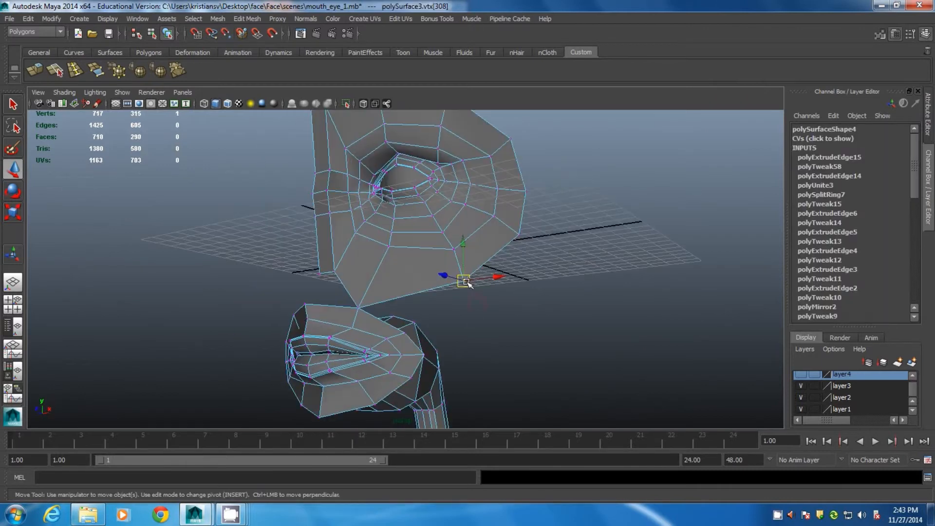
pyautogui.keyDown('alt'); pyautogui.moveTo(448, 273); pyautogui.dragTo(320, 279); pyautogui.keyUp('alt')
pyautogui.moveTo(324, 259); pyautogui.dragTo(324, 234, button='right')
pyautogui.click(320, 284)
pyautogui.keyDown('ctrl'); pyautogui.moveTo(504, 259); pyautogui.dragTo(573, 387, button='right'); pyautogui.keyUp('ctrl')
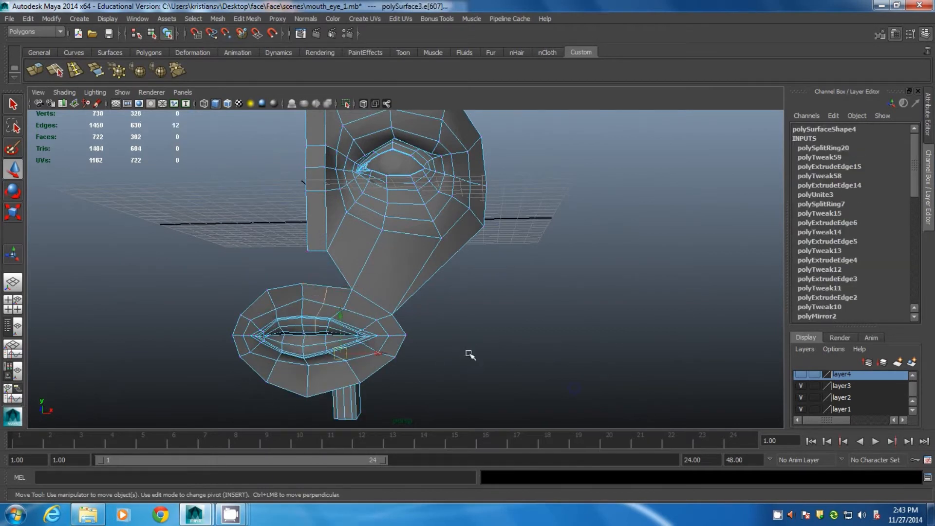
# Try snapping the two lower vertices of the eye patch's centre-line strip onto the mouth's upper border vertices
pyautogui.keyDown('alt'); pyautogui.moveTo(469, 354); pyautogui.dragTo(334, 287); pyautogui.keyUp('alt')
pyautogui.moveTo(347, 249); pyautogui.dragTo(309, 247, button='right')
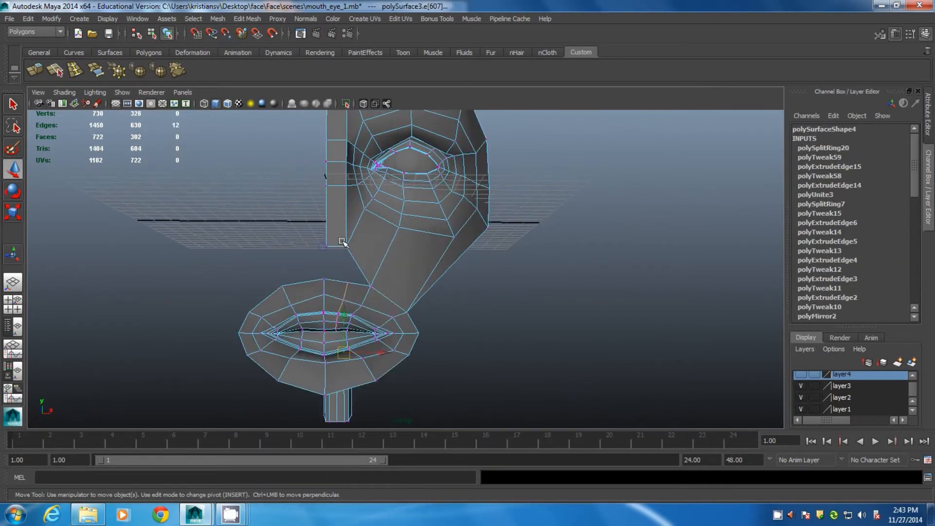
pyautogui.click(347, 247)
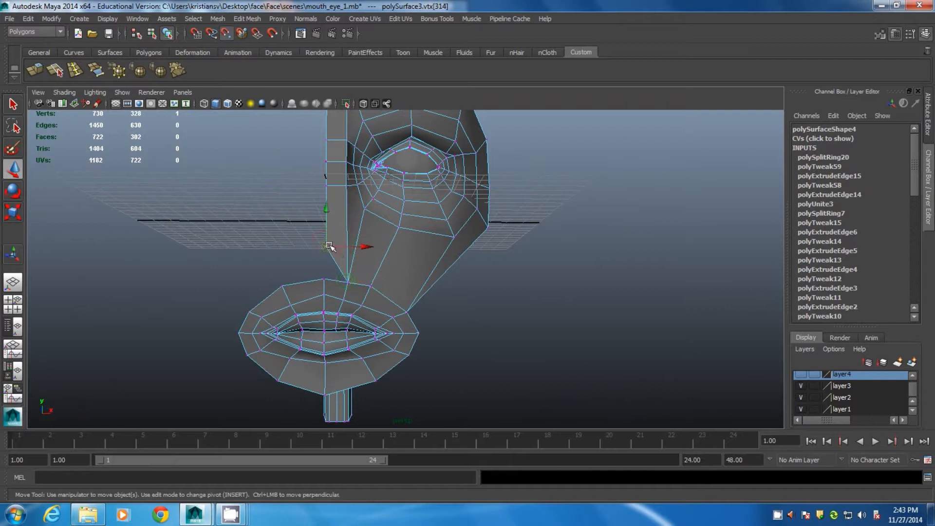
pyautogui.click(522, 295)
pyautogui.keyDown('alt'); pyautogui.moveTo(476, 319); pyautogui.dragTo(334, 288); pyautogui.keyUp('alt')
pyautogui.click(263, 204)
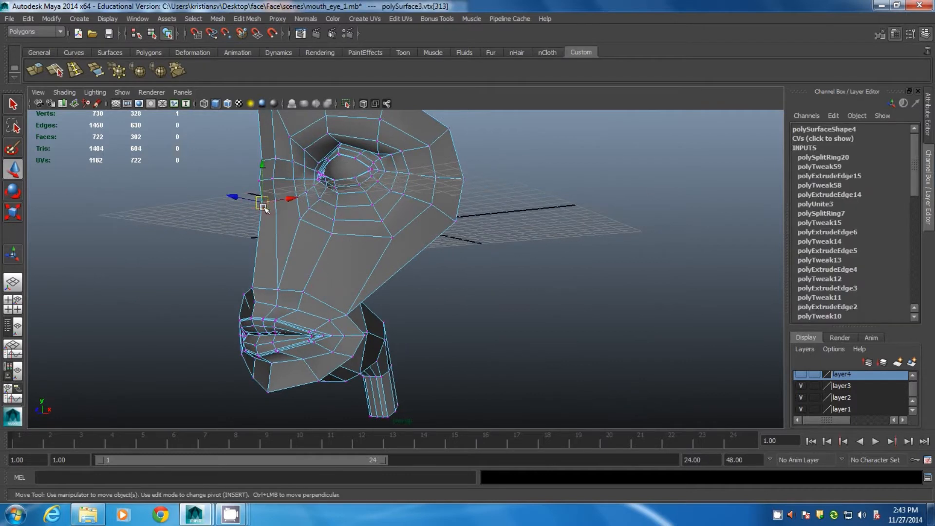
pyautogui.keyDown('alt'); pyautogui.moveTo(330, 266); pyautogui.dragTo(425, 315); pyautogui.keyUp('alt')
# Undo the vertex snaps and the added mouth edge loop, returning to edge selection on the eye patch
pyautogui.hotkey('ctrl', 'z')
pyautogui.hotkey('ctrl', 'z')
pyautogui.hotkey('ctrl', 'z')
pyautogui.hotkey('ctrl', 'z')
pyautogui.hotkey('ctrl', 'z')
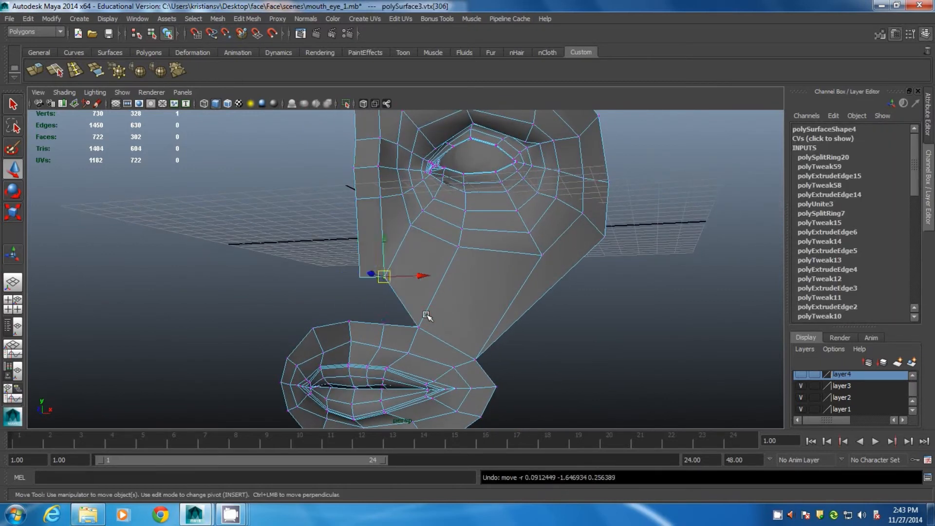
pyautogui.rightClick(401, 259)
pyautogui.click(361, 266)
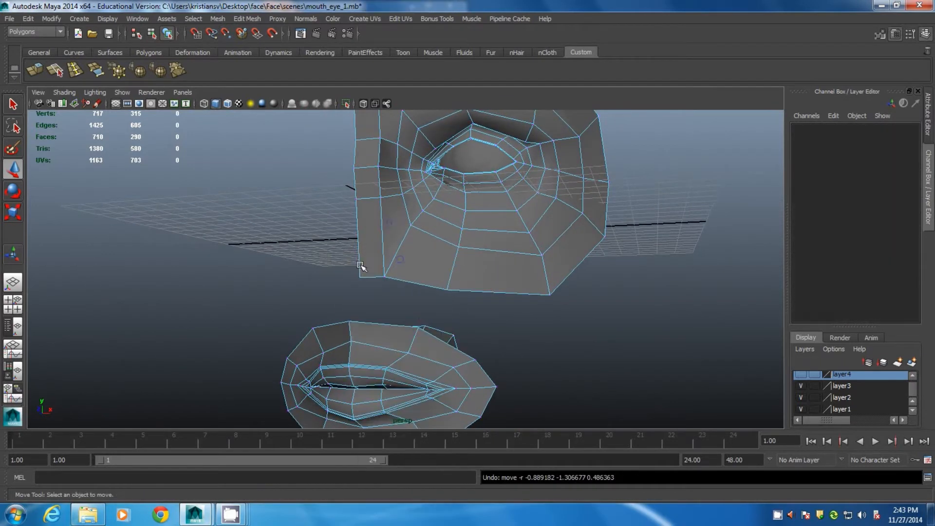
# Try moving the vertex at the foot of the centre-line strip's outer edge up about 0.8 units along Y, and undo it
pyautogui.click(409, 284)
pyautogui.doubleClick(410, 284)
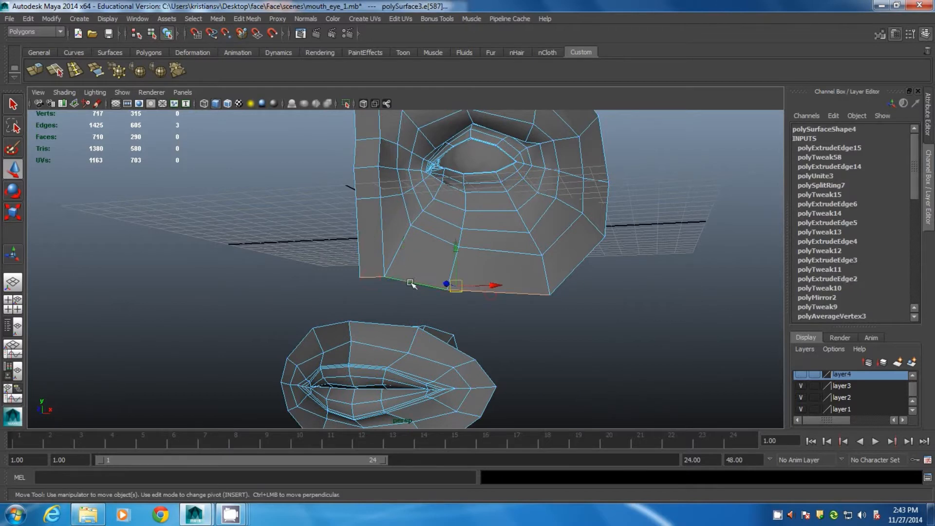
pyautogui.keyDown('alt'); pyautogui.moveTo(396, 223); pyautogui.dragTo(345, 241); pyautogui.keyUp('alt')
pyautogui.rightClick(380, 271)
pyautogui.click(341, 267)
pyautogui.click(363, 287)
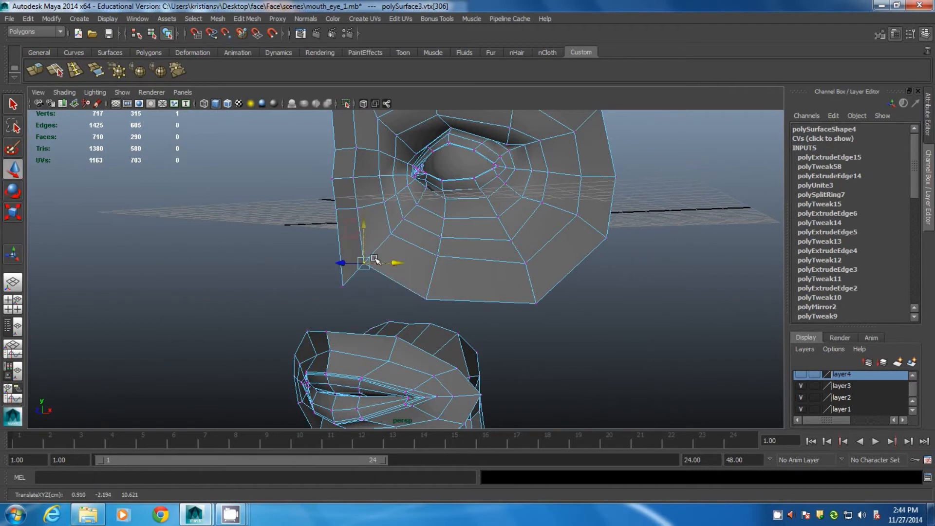
pyautogui.hotkey('ctrl', 'z')
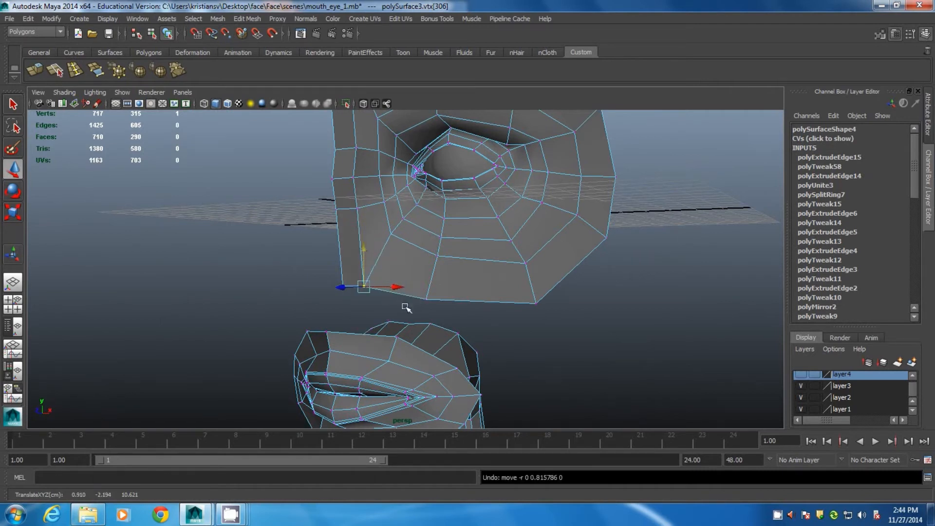
# Try extruding the eye patch's three lower border edges downward along Y and selecting a mouth edge beside the centre
pyautogui.moveTo(395, 263); pyautogui.dragTo(368, 265, button='right')
pyautogui.click(347, 286)
pyautogui.keyDown('shift'); pyautogui.click(396, 293); pyautogui.keyUp('shift')
pyautogui.keyDown('shift'); pyautogui.click(459, 300); pyautogui.keyUp('shift')
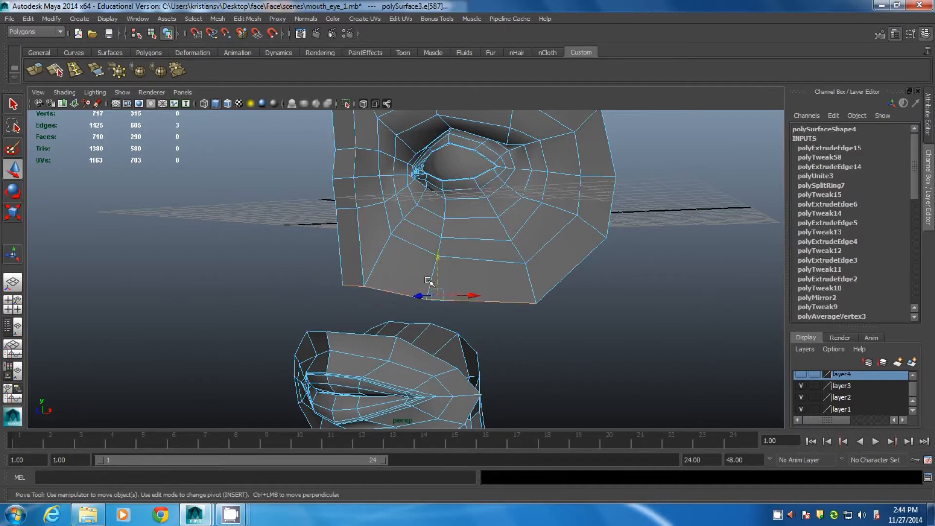
pyautogui.press('g')
pyautogui.hotkey('ctrl', 'z')
pyautogui.click(36, 73)
pyautogui.press('w')
pyautogui.moveTo(439, 261); pyautogui.dragTo(441, 298)
pyautogui.click(317, 292)
pyautogui.keyDown('alt'); pyautogui.moveTo(363, 306); pyautogui.dragTo(395, 267); pyautogui.keyUp('alt')
pyautogui.moveTo(394, 259); pyautogui.dragTo(394, 238, button='right')
pyautogui.click(391, 332)
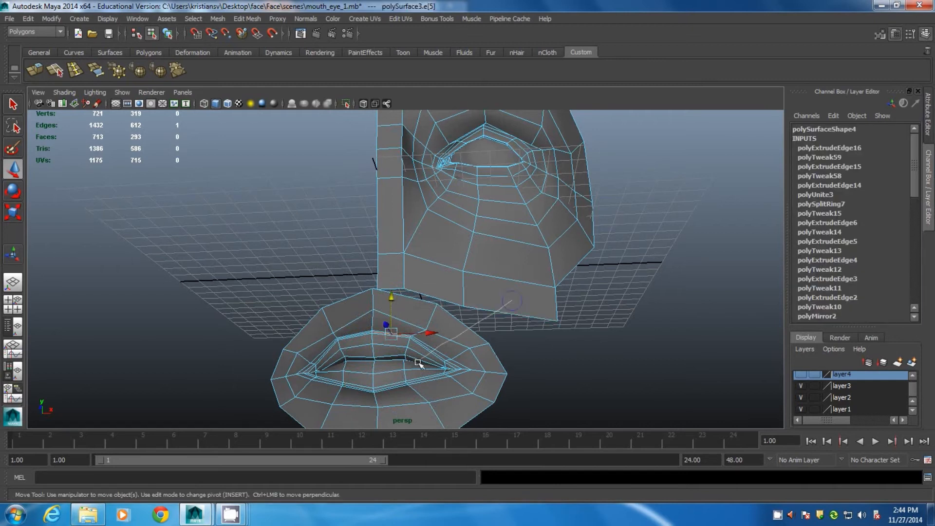
# Undo the mouth edge selection and the extrusion of the eye patch's lower border edges
pyautogui.hotkey('ctrl', 'z')
pyautogui.hotkey('ctrl', 'z')
pyautogui.hotkey('ctrl', 'z')
pyautogui.hotkey('ctrl', 'z')
pyautogui.hotkey('ctrl', 'z')
# Extrude the eye patch's three lower border edges and move the new edges down along Y toward the mouth
pyautogui.keyDown('alt'); pyautogui.moveTo(420, 361); pyautogui.dragTo(367, 291); pyautogui.keyUp('alt')
pyautogui.click(320, 273)
pyautogui.click(349, 286)
pyautogui.keyDown('shift'); pyautogui.click(397, 293); pyautogui.keyUp('shift')
pyautogui.keyDown('shift'); pyautogui.click(460, 300); pyautogui.keyUp('shift')
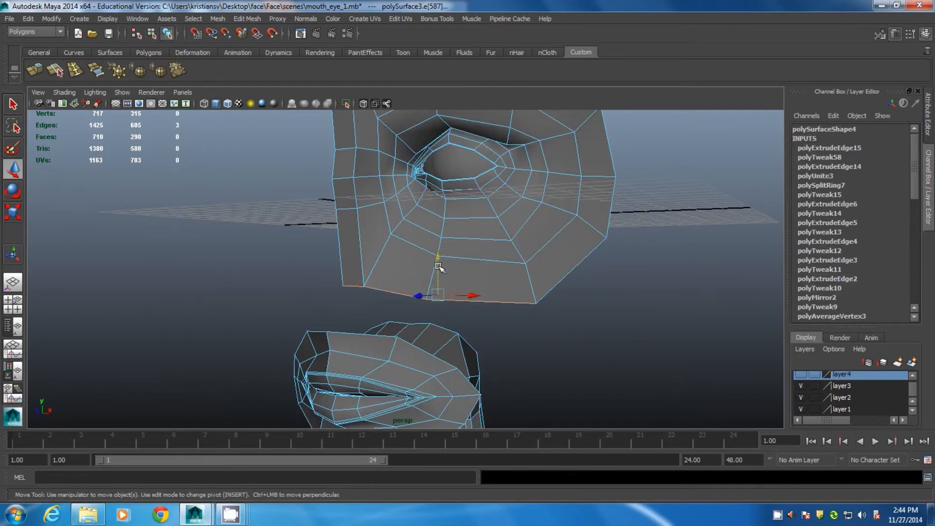
pyautogui.press('g')
pyautogui.hotkey('ctrl', 'z')
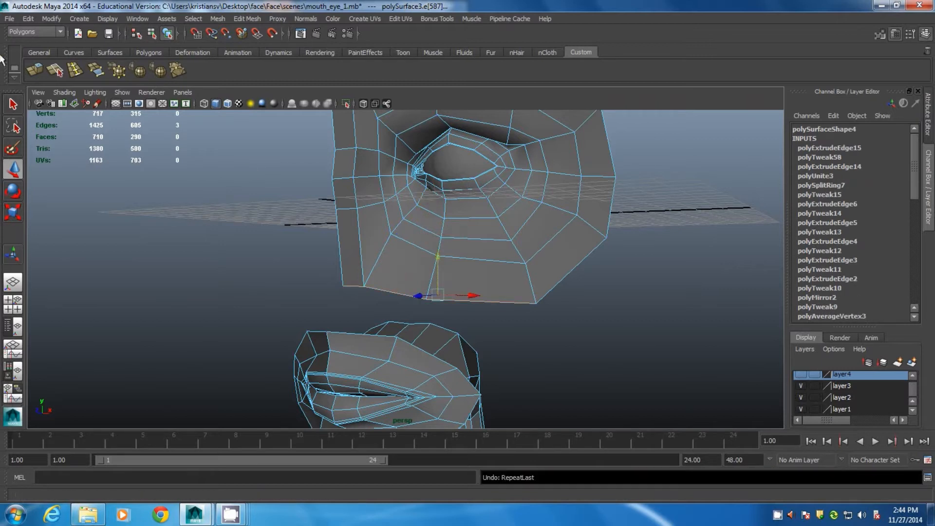
pyautogui.click(36, 73)
pyautogui.press('w')
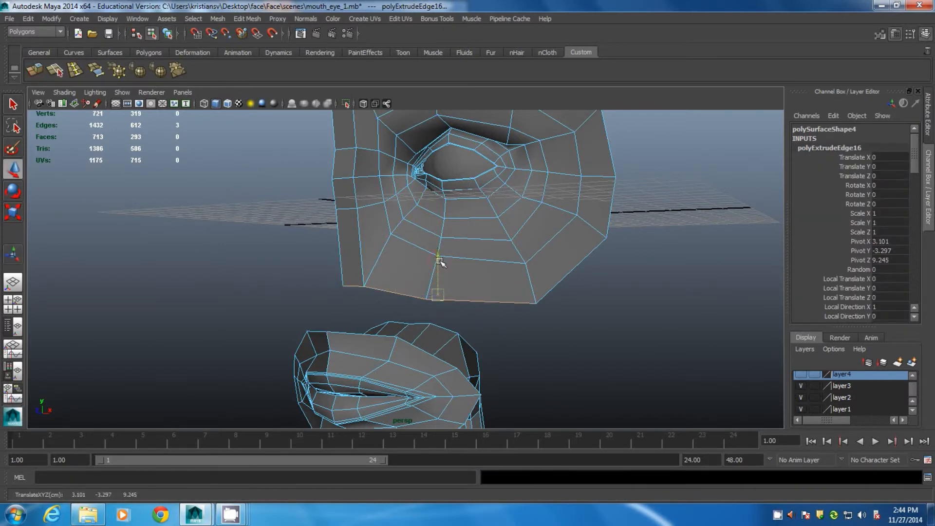
pyautogui.moveTo(440, 261); pyautogui.dragTo(442, 297)
pyautogui.click(313, 290)
# Split the mouth mesh's edge ring beside the vertical centre line to add an edge loop
pyautogui.keyDown('alt'); pyautogui.moveTo(363, 306); pyautogui.dragTo(395, 309); pyautogui.keyUp('alt')
pyautogui.moveTo(395, 309); pyautogui.dragTo(395, 238, button='right')
pyautogui.click(391, 333)
pyautogui.keyDown('ctrl'); pyautogui.moveTo(393, 333); pyautogui.dragTo(531, 403, button='right'); pyautogui.keyUp('ctrl')
pyautogui.keyDown('alt'); pyautogui.moveTo(405, 382); pyautogui.dragTo(393, 331); pyautogui.keyUp('alt')
# Snap the four vertices of the extruded lower border onto the matching vertices of the mouth's upper border
pyautogui.moveTo(390, 260); pyautogui.dragTo(339, 253, button='right')
pyautogui.moveTo(388, 308)
pyautogui.mouseDown()
pyautogui.moveTo(409, 321)
pyautogui.moveTo(380, 320)
pyautogui.mouseUp()
pyautogui.moveTo(376, 315); pyautogui.dragTo(375, 317)
pyautogui.moveTo(453, 318)
pyautogui.mouseDown()
pyautogui.moveTo(471, 339)
pyautogui.moveTo(437, 326)
pyautogui.mouseUp()
pyautogui.click(556, 333)
pyautogui.moveTo(555, 333); pyautogui.dragTo(497, 352)
pyautogui.keyDown('alt'); pyautogui.moveTo(497, 352); pyautogui.dragTo(437, 364); pyautogui.keyUp('alt')
# View the whole mesh in object mode with smooth preview
pyautogui.keyDown('alt'); pyautogui.moveTo(437, 364); pyautogui.dragTo(380, 335, button='right'); pyautogui.keyUp('alt')
pyautogui.keyDown('alt'); pyautogui.moveTo(381, 335); pyautogui.dragTo(448, 272); pyautogui.keyUp('alt')
pyautogui.press('3')
pyautogui.press('F8')
pyautogui.click(558, 266)
pyautogui.keyDown('alt'); pyautogui.moveTo(452, 341); pyautogui.dragTo(513, 345); pyautogui.keyUp('alt')
pyautogui.click(428, 282)
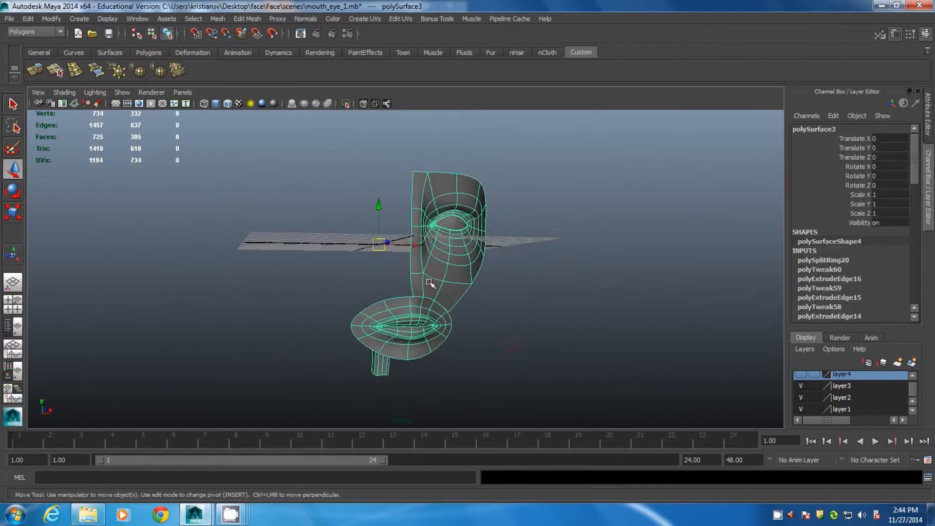
# Examine the seam between the eye patch and the mouth up close, with and without smooth preview
pyautogui.press('1')
pyautogui.keyDown('alt'); pyautogui.moveTo(378, 307); pyautogui.dragTo(543, 403, button='right'); pyautogui.keyUp('alt')
pyautogui.keyDown('alt'); pyautogui.moveTo(487, 374); pyautogui.dragTo(429, 360); pyautogui.keyUp('alt')
pyautogui.keyDown('alt'); pyautogui.moveTo(438, 368); pyautogui.dragTo(536, 389, button='right'); pyautogui.keyUp('alt')
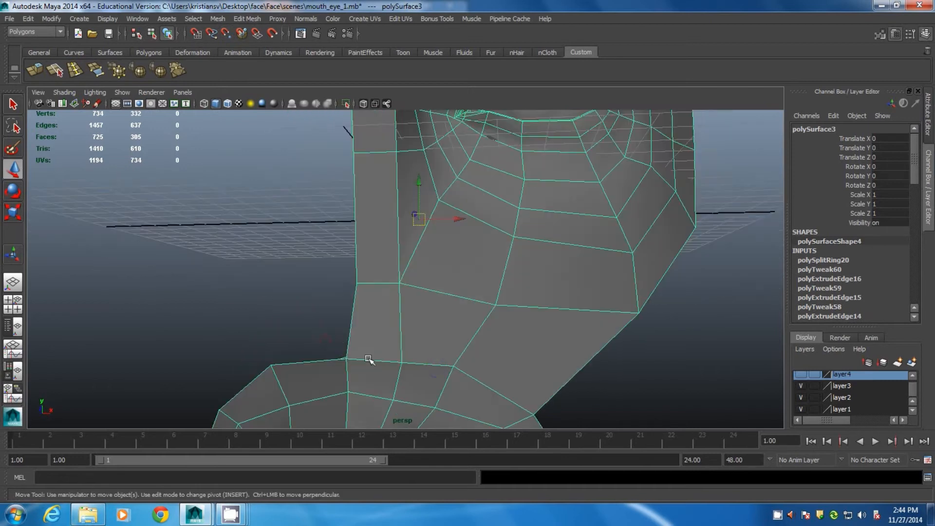
pyautogui.press('3')
pyautogui.press('3')
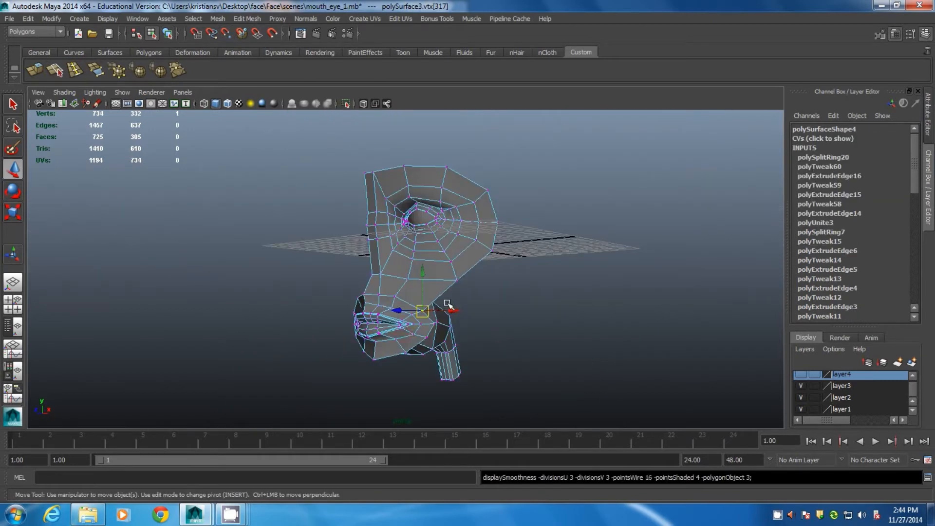
pyautogui.moveTo(441, 257); pyautogui.dragTo(489, 246, button='right')
pyautogui.click(558, 266)
pyautogui.keyDown('alt'); pyautogui.moveTo(453, 341); pyautogui.dragTo(512, 343); pyautogui.keyUp('alt')
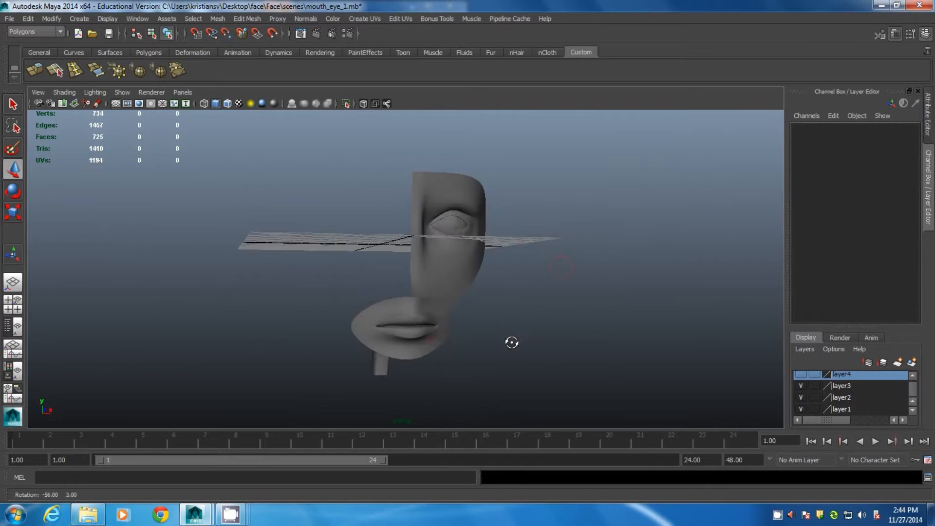
pyautogui.click(429, 282)
pyautogui.press('1')
pyautogui.keyDown('alt'); pyautogui.moveTo(429, 282); pyautogui.dragTo(377, 308); pyautogui.keyUp('alt')
pyautogui.keyDown('alt'); pyautogui.moveTo(377, 308); pyautogui.dragTo(414, 331, button='right'); pyautogui.keyUp('alt')
pyautogui.keyDown('alt'); pyautogui.moveTo(414, 331); pyautogui.dragTo(313, 313); pyautogui.keyUp('alt')
pyautogui.keyDown('alt'); pyautogui.moveTo(313, 313); pyautogui.dragTo(302, 336, button='right'); pyautogui.keyUp('alt')
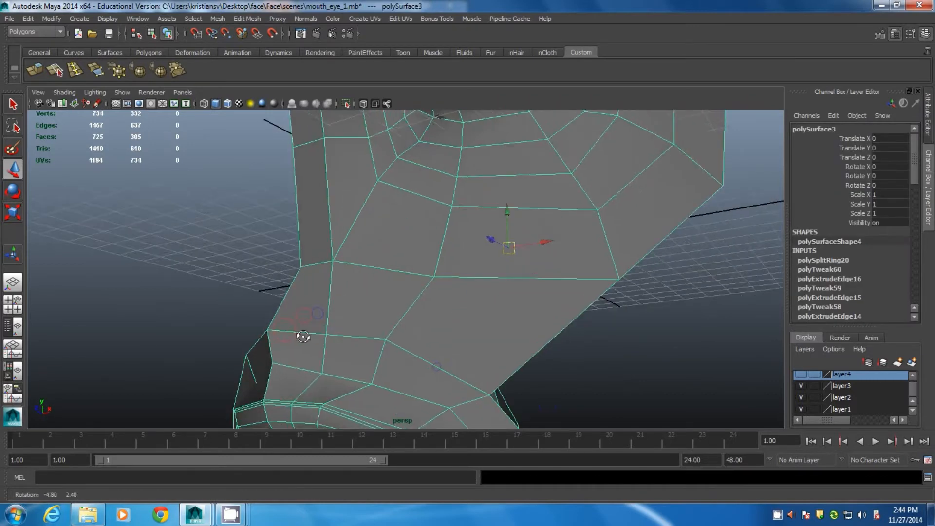
pyautogui.keyDown('alt'); pyautogui.moveTo(303, 336); pyautogui.dragTo(369, 359); pyautogui.keyUp('alt')
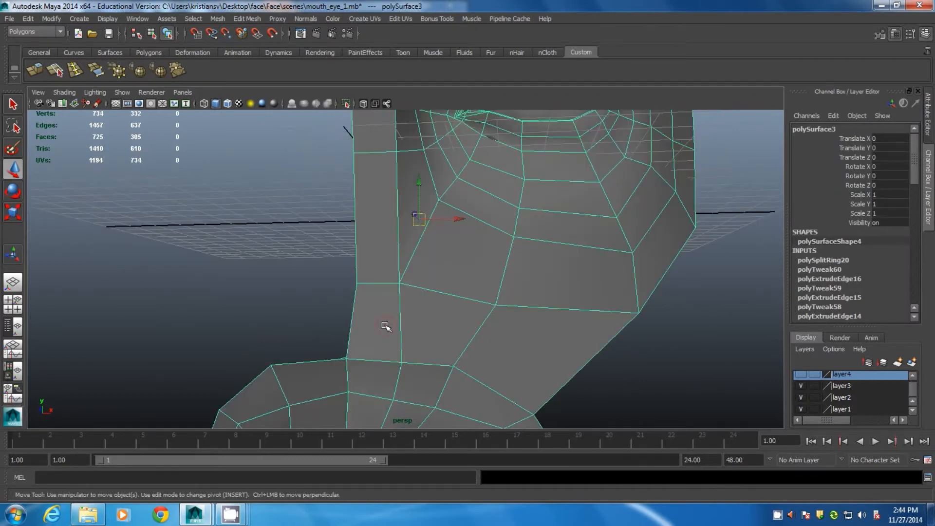
pyautogui.click(278, 292)
pyautogui.keyDown('alt'); pyautogui.moveTo(489, 376); pyautogui.dragTo(335, 352); pyautogui.keyUp('alt')
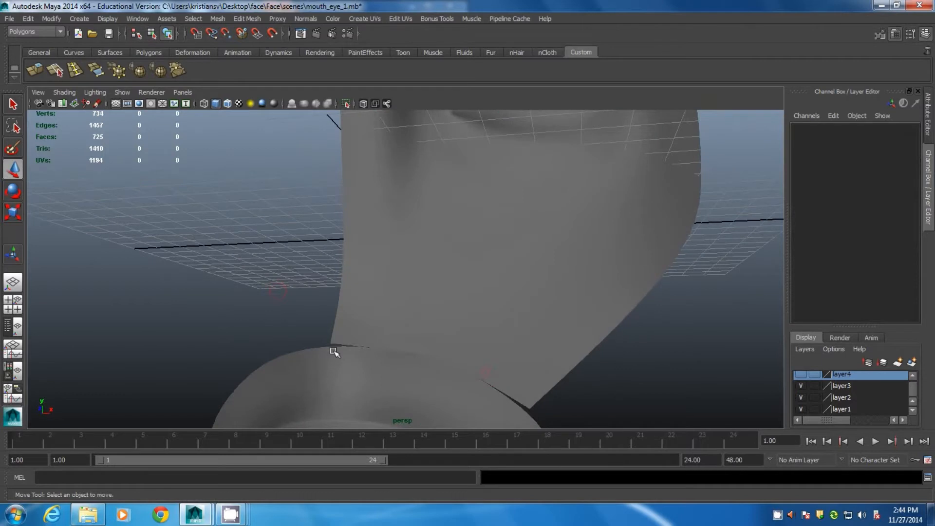
pyautogui.click(423, 314)
# Merge the two overlapping seam vertices on the face's centre line with Merge To Center
pyautogui.moveTo(362, 316); pyautogui.dragTo(337, 258, button='right')
pyautogui.keyDown('alt'); pyautogui.moveTo(358, 317); pyautogui.dragTo(331, 348); pyautogui.keyUp('alt')
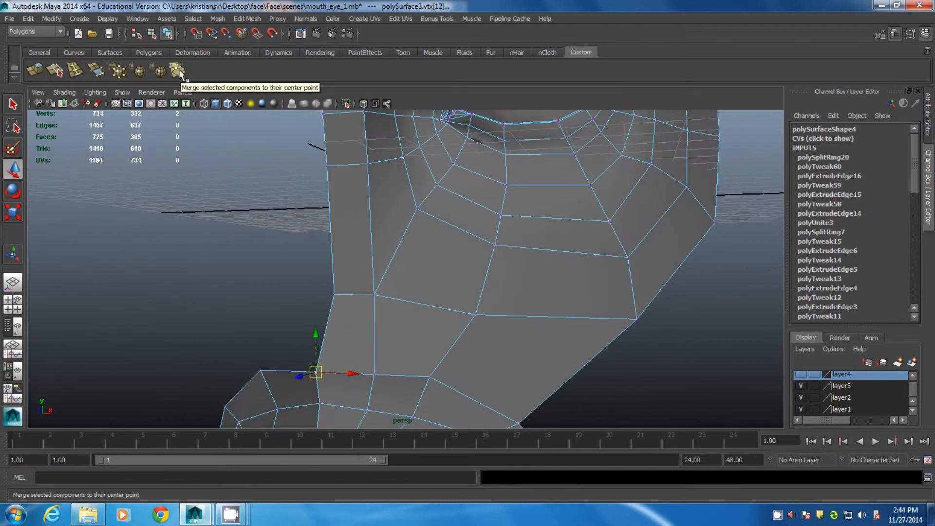
pyautogui.click(252, 19)
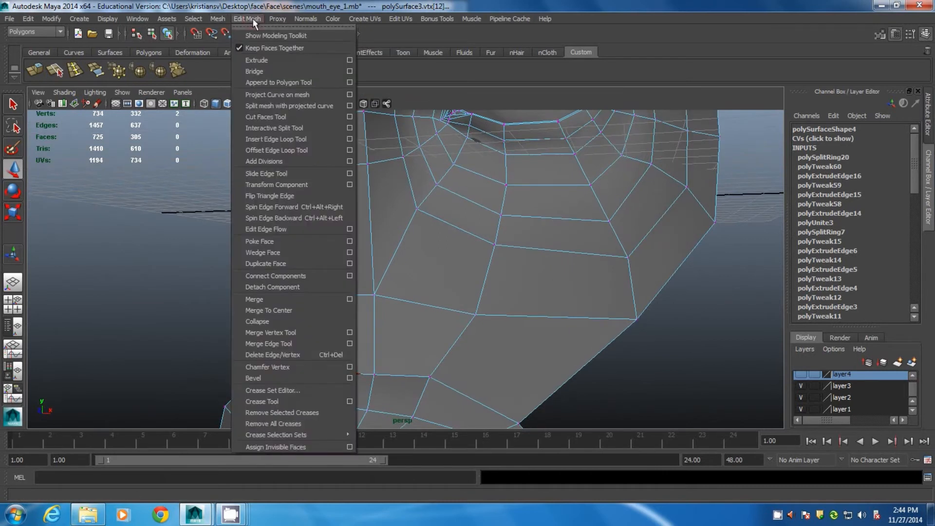
pyautogui.click(267, 311)
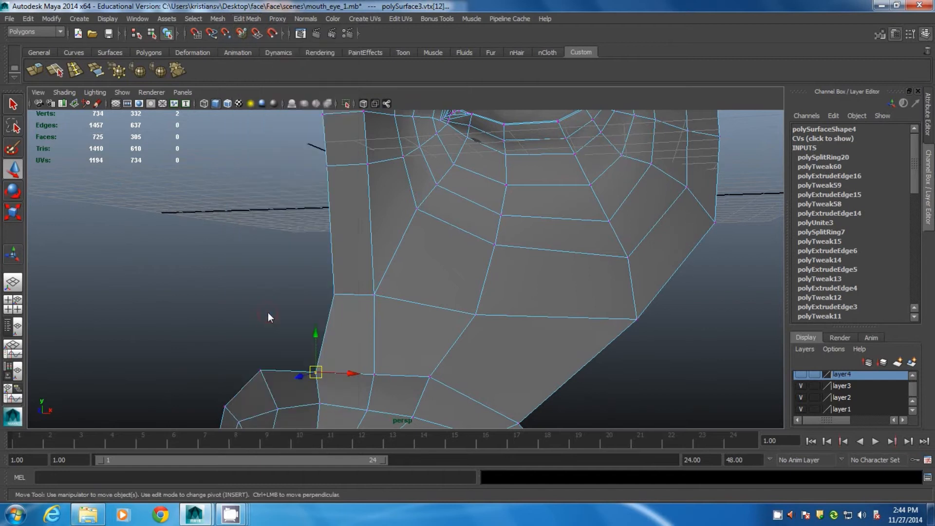
# Try merging the next two groups of overlapping vertices along the eye-mouth seam and check the result from behind
pyautogui.keyDown('alt'); pyautogui.moveTo(381, 359); pyautogui.dragTo(405, 342); pyautogui.keyUp('alt')
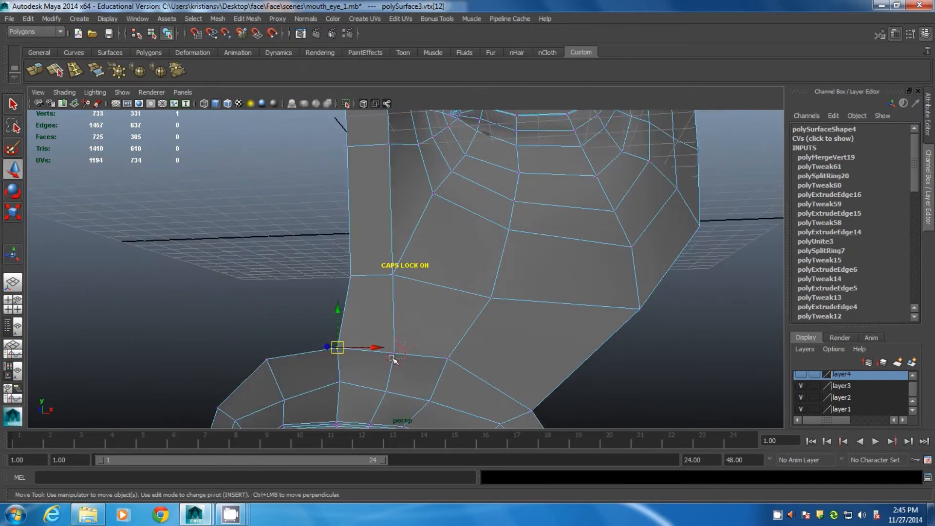
pyautogui.press('g')
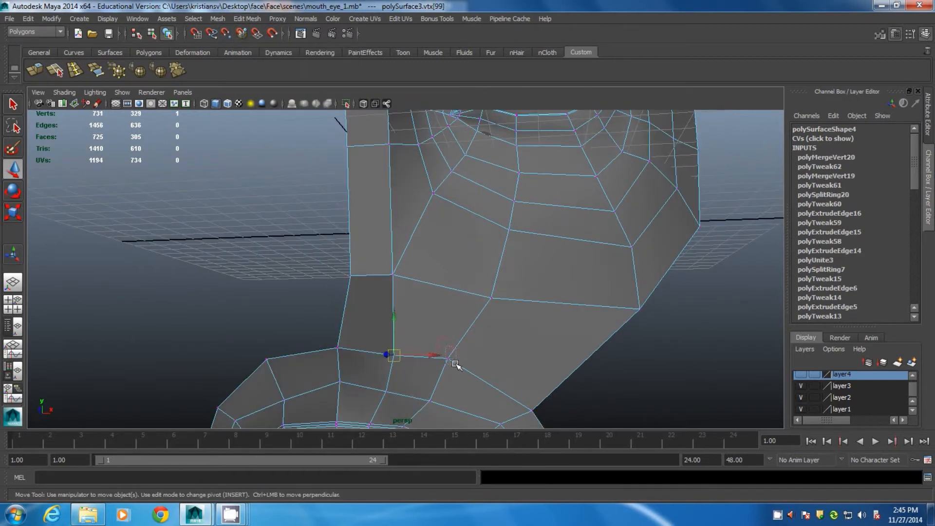
pyautogui.moveTo(445, 346); pyautogui.dragTo(455, 364)
pyautogui.press('g')
pyautogui.keyDown('alt'); pyautogui.moveTo(375, 359); pyautogui.dragTo(490, 380); pyautogui.keyUp('alt')
pyautogui.keyDown('alt'); pyautogui.moveTo(494, 333); pyautogui.dragTo(304, 231, button='middle'); pyautogui.keyUp('alt')
pyautogui.keyDown('alt'); pyautogui.moveTo(344, 310); pyautogui.dragTo(413, 320); pyautogui.keyUp('alt')
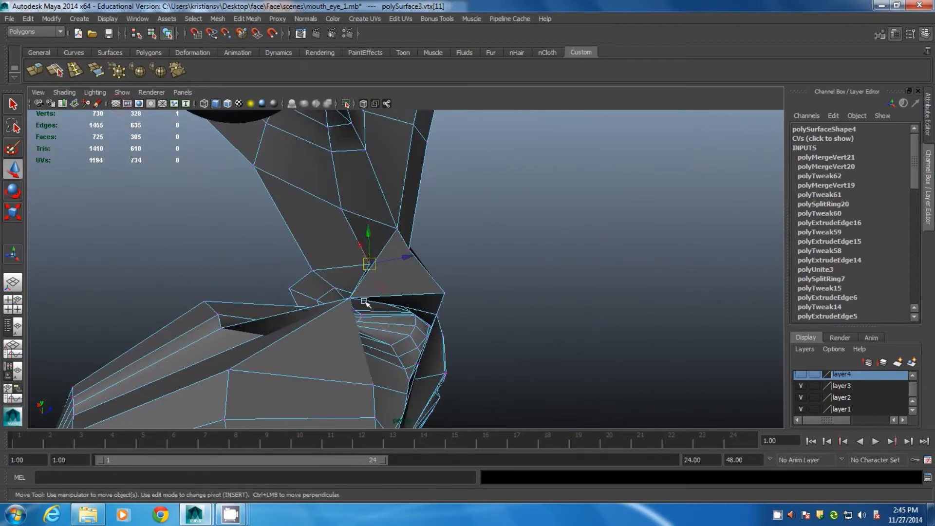
# Undo the seam merges made after the centre-line vertex, including a retry on the second vertex group
pyautogui.hotkey('ctrl', 'z')
pyautogui.hotkey('ctrl', 'z')
pyautogui.keyDown('alt'); pyautogui.moveTo(355, 308); pyautogui.dragTo(211, 269); pyautogui.keyUp('alt')
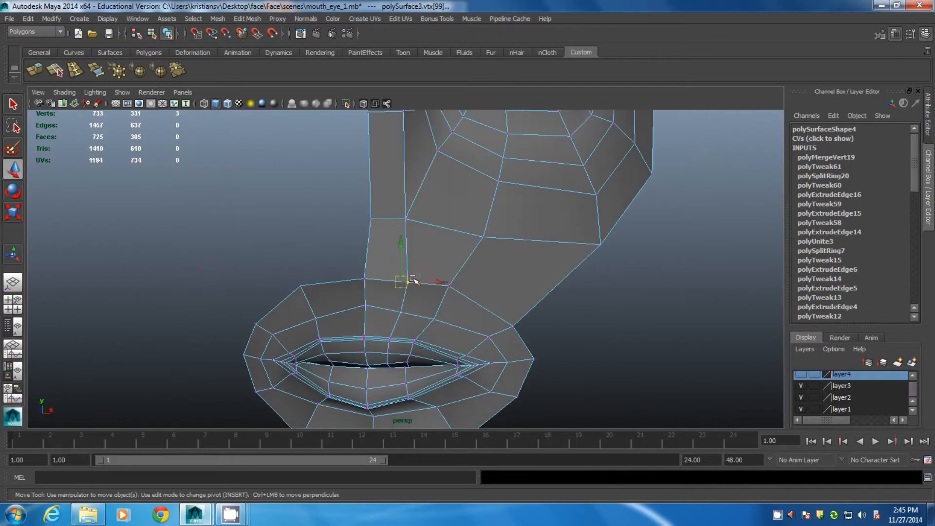
pyautogui.keyDown('alt'); pyautogui.moveTo(332, 300); pyautogui.dragTo(220, 276); pyautogui.keyUp('alt')
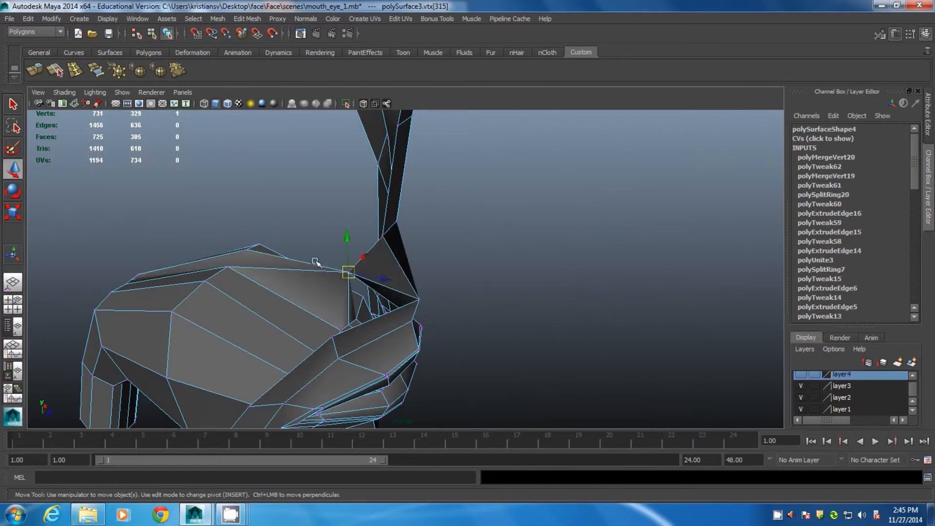
pyautogui.hotkey('ctrl', 'z')
# Merge each of the three remaining overlapping vertex pairs along the eye-mouth seam to its center
pyautogui.keyDown('alt'); pyautogui.moveTo(379, 290); pyautogui.dragTo(315, 252); pyautogui.keyUp('alt')
pyautogui.keyDown('alt'); pyautogui.moveTo(422, 290); pyautogui.dragTo(359, 266); pyautogui.keyUp('alt')
pyautogui.keyDown('alt'); pyautogui.moveTo(383, 306); pyautogui.dragTo(433, 261); pyautogui.keyUp('alt')
pyautogui.moveTo(393, 293)
pyautogui.keyDown('alt'); pyautogui.mouseDown()
pyautogui.moveTo(408, 282)
pyautogui.moveTo(381, 300)
pyautogui.mouseUp(); pyautogui.keyUp('alt')
pyautogui.keyDown('alt'); pyautogui.moveTo(380, 299); pyautogui.dragTo(468, 356); pyautogui.keyUp('alt')
pyautogui.keyDown('alt'); pyautogui.moveTo(405, 327); pyautogui.dragTo(321, 312); pyautogui.keyUp('alt')
pyautogui.press('g')
pyautogui.keyDown('alt'); pyautogui.moveTo(396, 322); pyautogui.dragTo(487, 324); pyautogui.keyUp('alt')
pyautogui.press('g')
pyautogui.press('g')
# Check the merged seam with smooth preview, return to object mode and select the whole face mesh
pyautogui.press('3')
pyautogui.rightClick(476, 224)
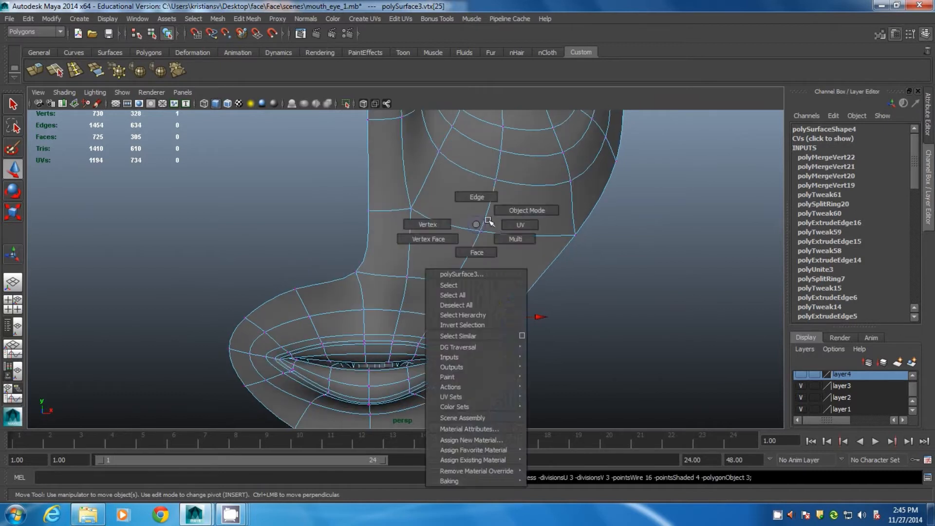
pyautogui.moveTo(488, 221); pyautogui.dragTo(527, 211, button='right')
pyautogui.click(628, 296)
pyautogui.scroll(-5, 535, 310)
pyautogui.keyDown('alt'); pyautogui.moveTo(532, 309); pyautogui.dragTo(467, 317); pyautogui.keyUp('alt')
pyautogui.scroll(-3, 453, 300)
pyautogui.moveTo(442, 288)
pyautogui.keyDown('alt'); pyautogui.mouseDown()
pyautogui.moveTo(489, 287)
pyautogui.moveTo(453, 290)
pyautogui.mouseUp(); pyautogui.keyUp('alt')
pyautogui.click(431, 243)
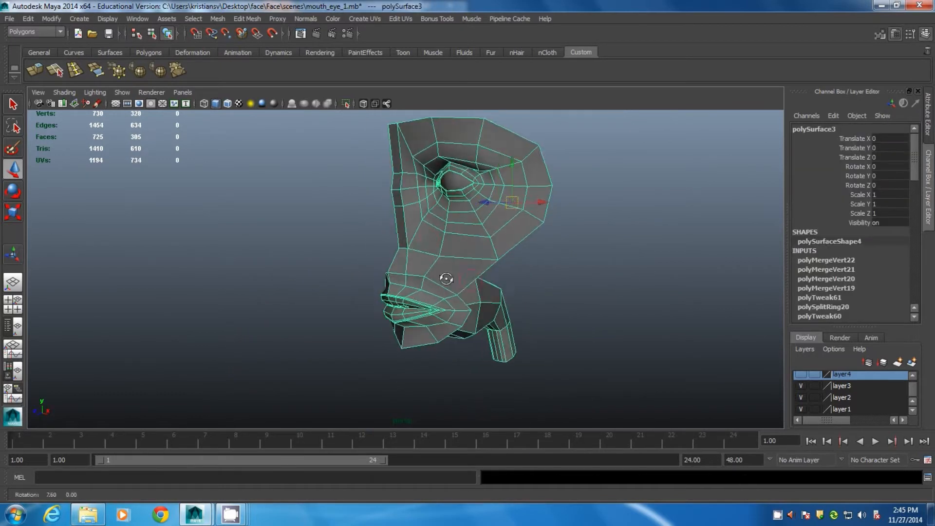
pyautogui.rightClick(475, 259)
pyautogui.click(484, 279)
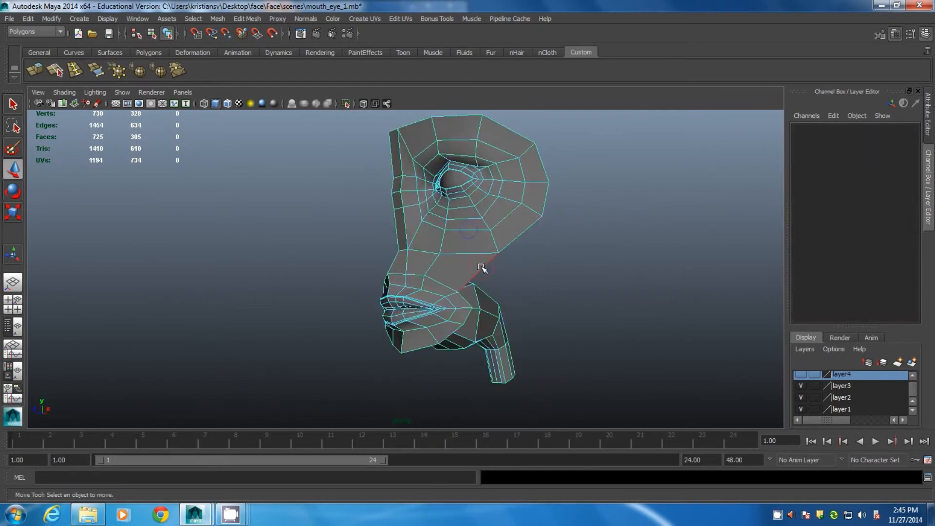
pyautogui.click(481, 268)
pyautogui.keyDown('shift'); pyautogui.click(530, 220); pyautogui.keyUp('shift')
# Merge the remaining overlapping vertex pairs between the upper lip and the cheek patch
pyautogui.keyDown('alt'); pyautogui.moveTo(411, 343); pyautogui.dragTo(285, 301); pyautogui.keyUp('alt')
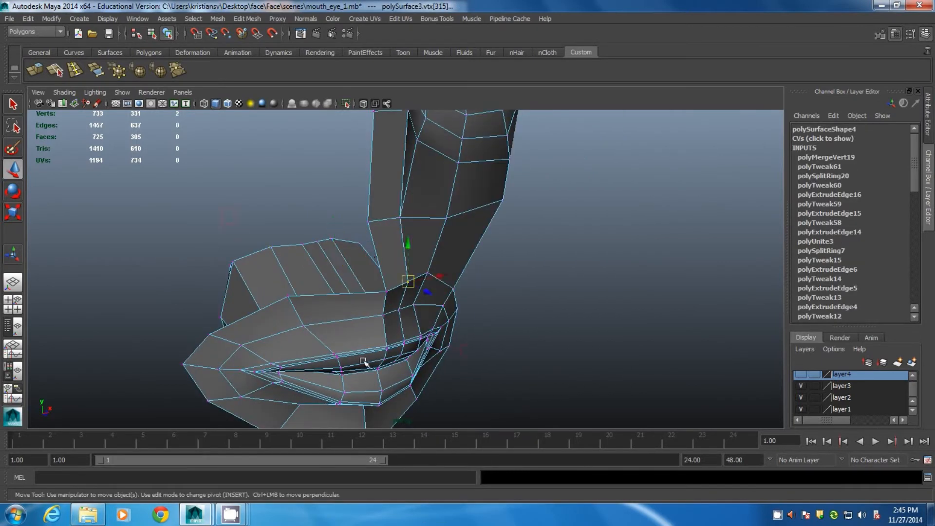
pyautogui.press('g')
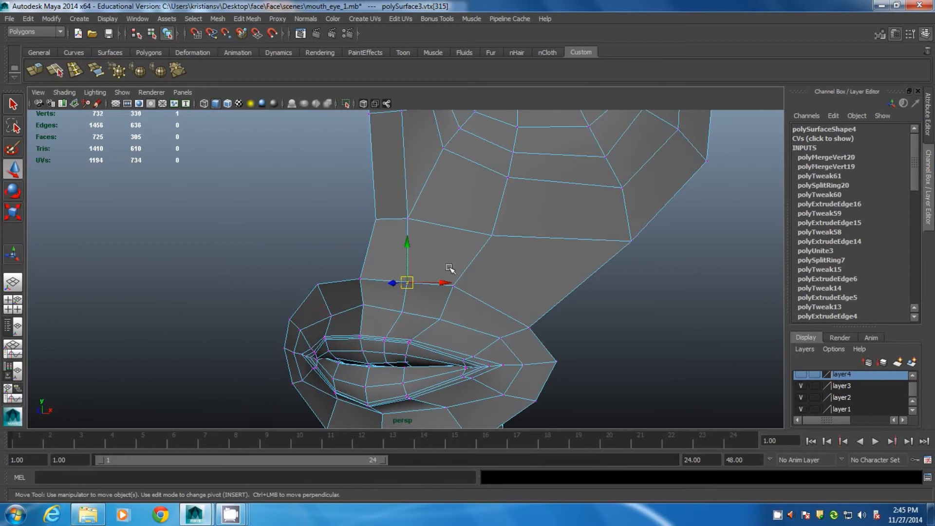
pyautogui.keyDown('alt'); pyautogui.moveTo(398, 323); pyautogui.dragTo(501, 323); pyautogui.keyUp('alt')
pyautogui.press('g')
pyautogui.press('g')
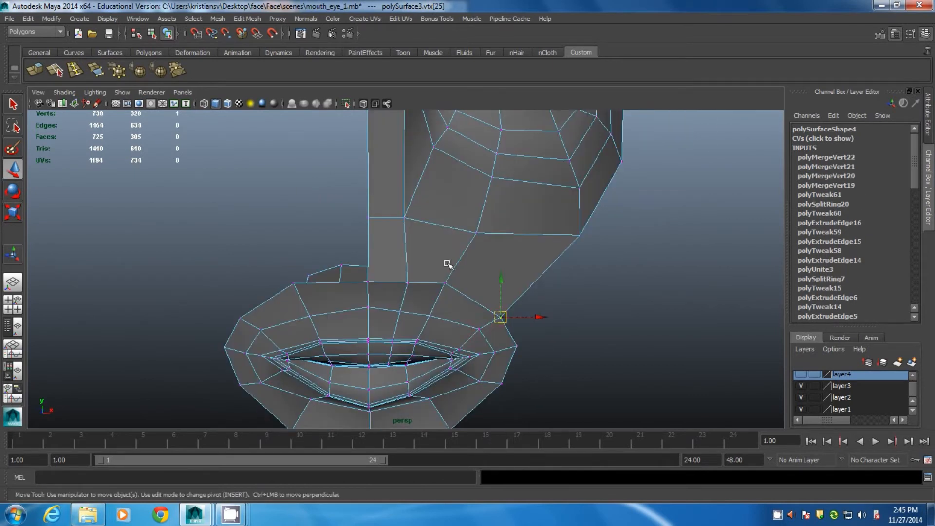
# Inspect the joined eye and mouth mesh in smooth preview from the front and both sides
pyautogui.press('3')
pyautogui.rightClick(476, 225)
pyautogui.moveTo(489, 220); pyautogui.dragTo(527, 210, button='right')
pyautogui.click(633, 302)
pyautogui.keyDown('alt'); pyautogui.moveTo(649, 356); pyautogui.dragTo(532, 308, button='right'); pyautogui.keyUp('alt')
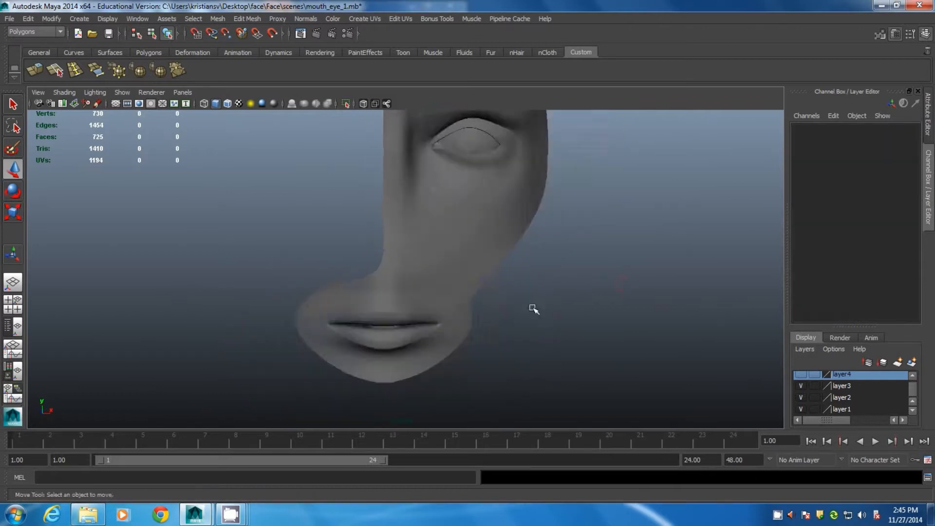
pyautogui.keyDown('alt'); pyautogui.moveTo(532, 309); pyautogui.dragTo(464, 312); pyautogui.keyUp('alt')
pyautogui.keyDown('alt'); pyautogui.moveTo(454, 311); pyautogui.dragTo(421, 278, button='right'); pyautogui.keyUp('alt')
pyautogui.keyDown('alt'); pyautogui.moveTo(433, 288); pyautogui.dragTo(540, 287); pyautogui.keyUp('alt')
pyautogui.keyDown('alt'); pyautogui.moveTo(540, 292); pyautogui.dragTo(547, 316, button='right'); pyautogui.keyUp('alt')
pyautogui.keyDown('alt'); pyautogui.moveTo(545, 313); pyautogui.dragTo(454, 294); pyautogui.keyUp('alt')
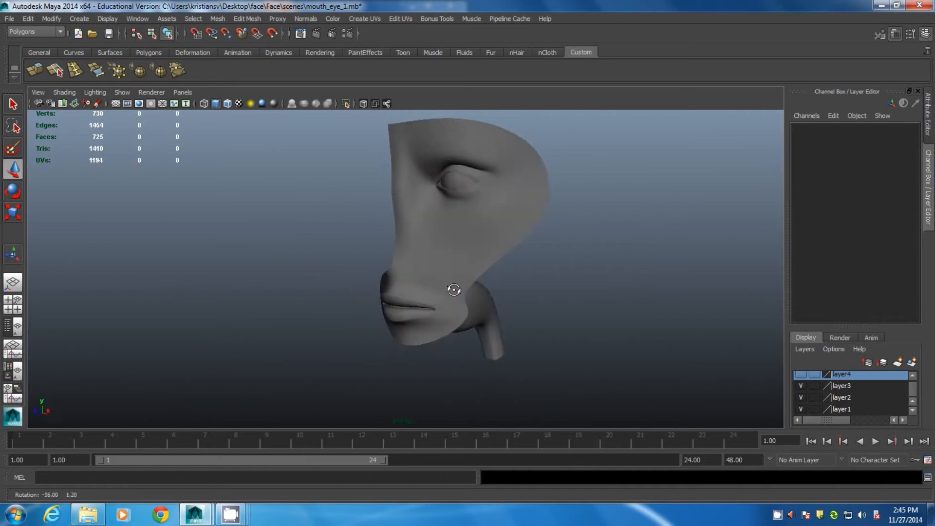
# Extrude the outer border edges running from the lower cheek around the eye patch to the forehead
pyautogui.click(428, 240)
pyautogui.keyDown('alt'); pyautogui.moveTo(430, 240); pyautogui.dragTo(485, 267); pyautogui.keyUp('alt')
pyautogui.moveTo(484, 266); pyautogui.dragTo(484, 278, button='right')
pyautogui.click(485, 271)
pyautogui.keyDown('shift'); pyautogui.click(530, 219); pyautogui.keyUp('shift')
pyautogui.keyDown('shift'); pyautogui.click(544, 199); pyautogui.keyUp('shift')
pyautogui.keyDown('shift'); pyautogui.click(505, 130); pyautogui.keyUp('shift')
pyautogui.keyDown('shift'); pyautogui.click(455, 116); pyautogui.keyUp('shift')
pyautogui.keyDown('shift'); pyautogui.click(412, 124); pyautogui.keyUp('shift')
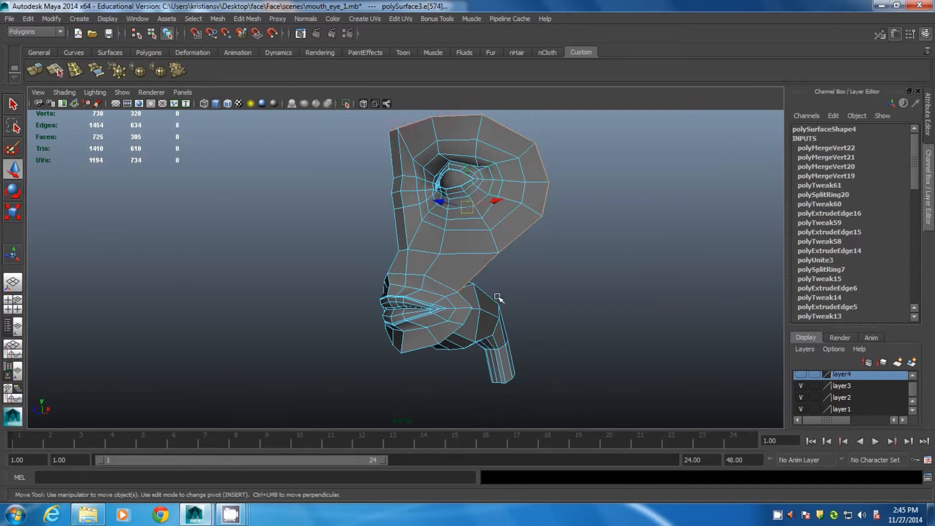
pyautogui.click(36, 71)
pyautogui.keyDown('alt'); pyautogui.moveTo(473, 240); pyautogui.dragTo(438, 287); pyautogui.keyUp('alt')
pyautogui.moveTo(429, 252); pyautogui.dragTo(448, 251)
# Move the lowest vertex of the extruded border strip down to the outer corner of the mouth patch
pyautogui.keyDown('alt'); pyautogui.moveTo(496, 293); pyautogui.dragTo(388, 283); pyautogui.keyUp('alt')
pyautogui.moveTo(432, 278); pyautogui.dragTo(400, 266, button='right')
pyautogui.click(463, 279)
pyautogui.press('w')
pyautogui.moveTo(465, 280); pyautogui.dragTo(378, 349)
pyautogui.moveTo(379, 266); pyautogui.dragTo(338, 298)
pyautogui.keyDown('alt'); pyautogui.moveTo(338, 300); pyautogui.dragTo(552, 297); pyautogui.keyUp('alt')
pyautogui.click(428, 363)
pyautogui.keyDown('alt'); pyautogui.moveTo(428, 364); pyautogui.dragTo(432, 336); pyautogui.keyUp('alt')
pyautogui.keyDown('alt'); pyautogui.moveTo(521, 303); pyautogui.dragTo(410, 282); pyautogui.keyUp('alt')
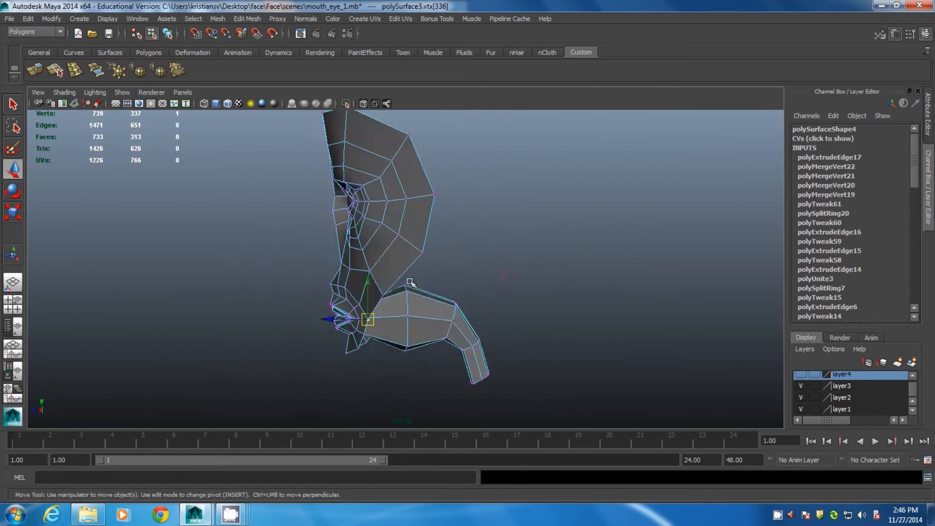
# In the front view, pull the outer strip vertices from temple to lower cheek inward to fit the face outline
pyautogui.press('space')
pyautogui.click(474, 216)
pyautogui.moveTo(526, 214); pyautogui.dragTo(515, 214)
pyautogui.click(486, 269)
pyautogui.moveTo(531, 269); pyautogui.dragTo(517, 274)
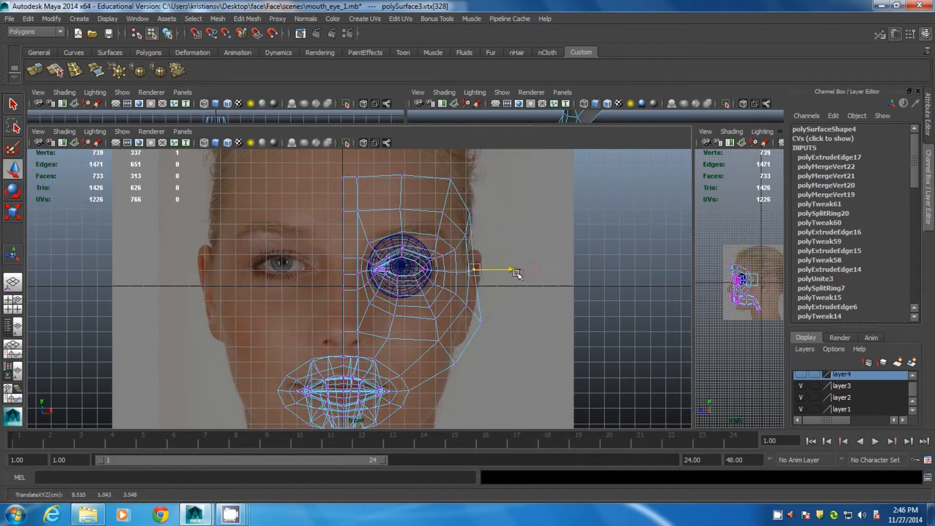
pyautogui.click(468, 324)
pyautogui.moveTo(510, 324); pyautogui.dragTo(503, 325)
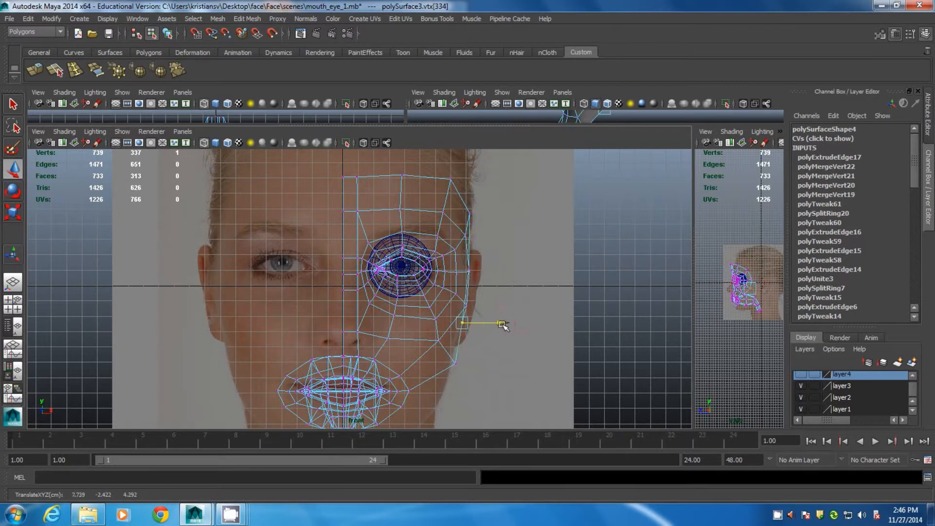
pyautogui.click(455, 363)
pyautogui.moveTo(491, 363); pyautogui.dragTo(484, 363)
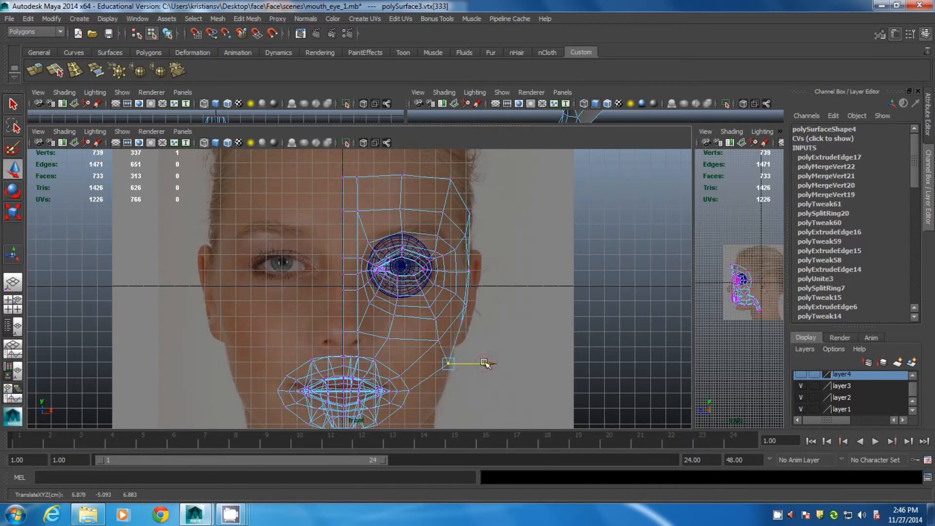
# Snap the strip's top inner vertex to the face centre line and lower the centre-line vertex beneath it
pyautogui.keyDown('alt'); pyautogui.moveTo(401, 249); pyautogui.dragTo(422, 321, button='middle'); pyautogui.keyUp('alt')
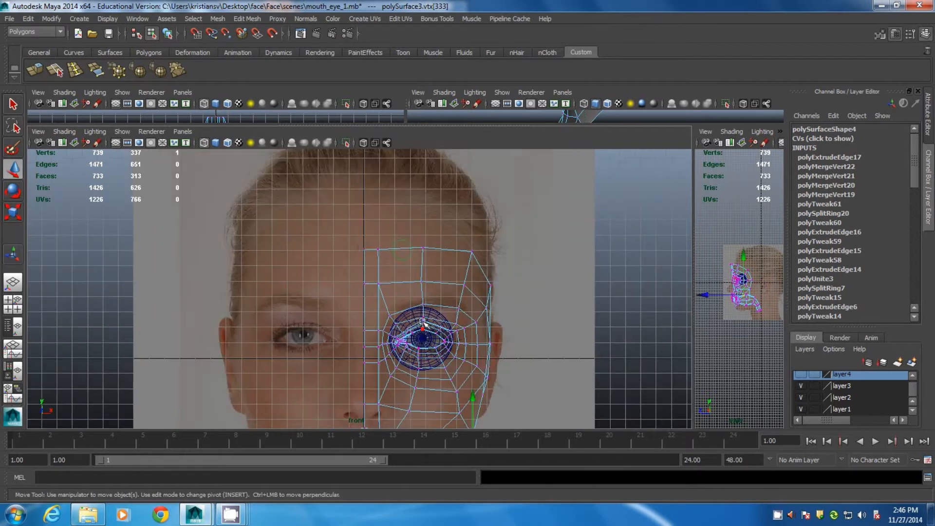
pyautogui.moveTo(368, 254); pyautogui.dragTo(369, 253)
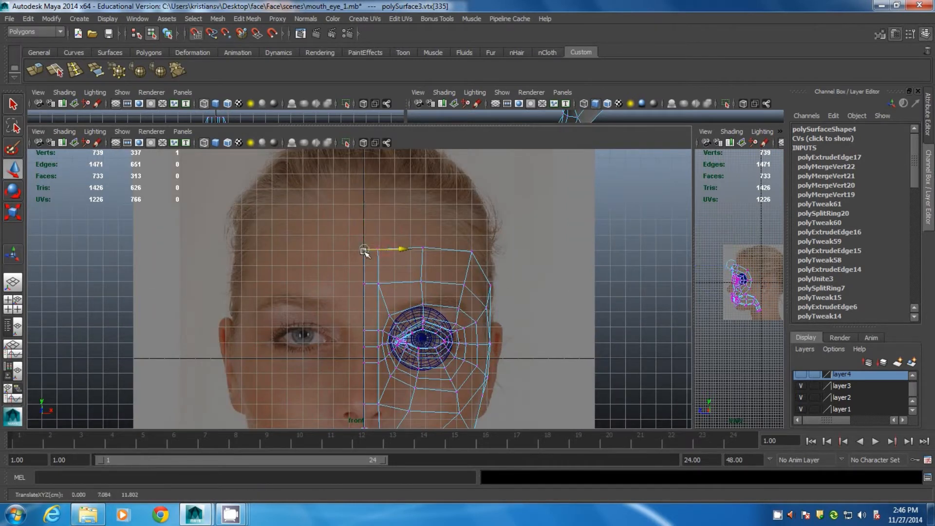
pyautogui.keyDown('alt'); pyautogui.moveTo(428, 217); pyautogui.dragTo(395, 210, button='middle'); pyautogui.keyUp('alt')
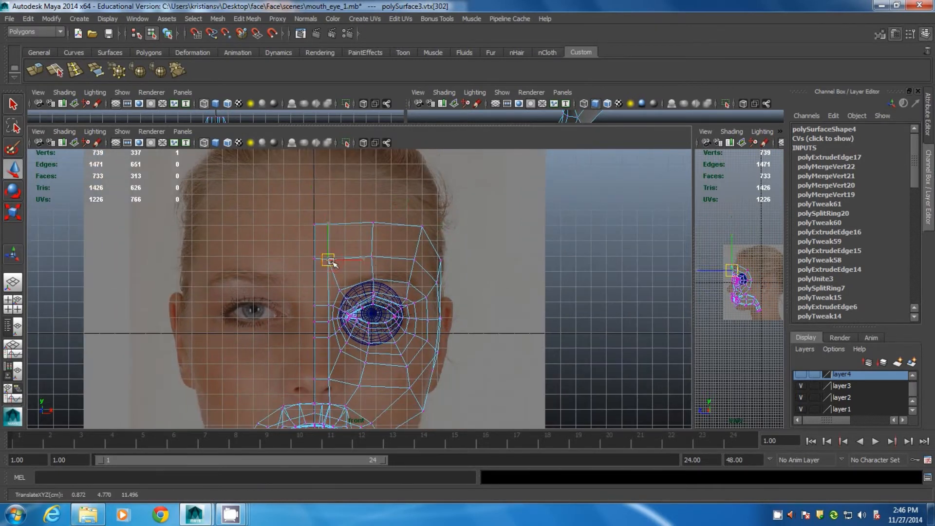
pyautogui.click(314, 258)
pyautogui.moveTo(314, 222); pyautogui.dragTo(316, 237)
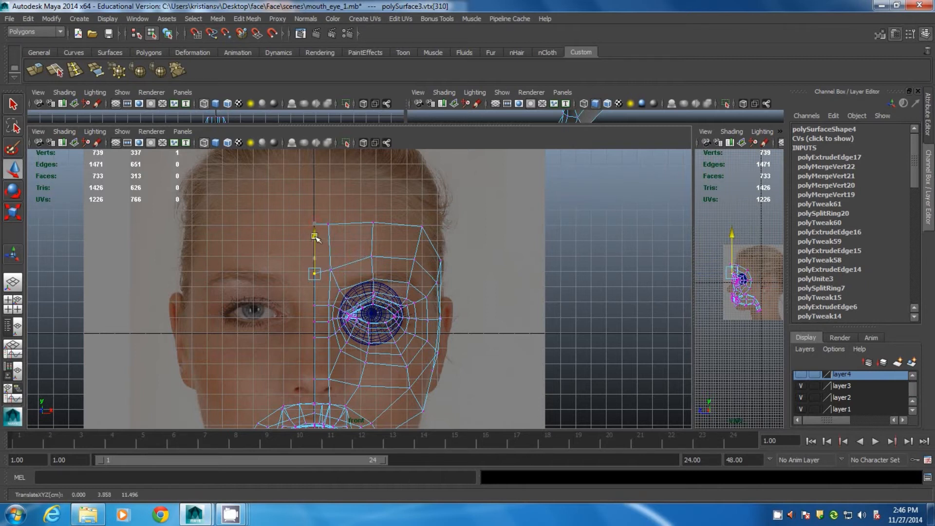
pyautogui.keyDown('alt'); pyautogui.moveTo(460, 240); pyautogui.dragTo(404, 243, button='middle'); pyautogui.keyUp('alt')
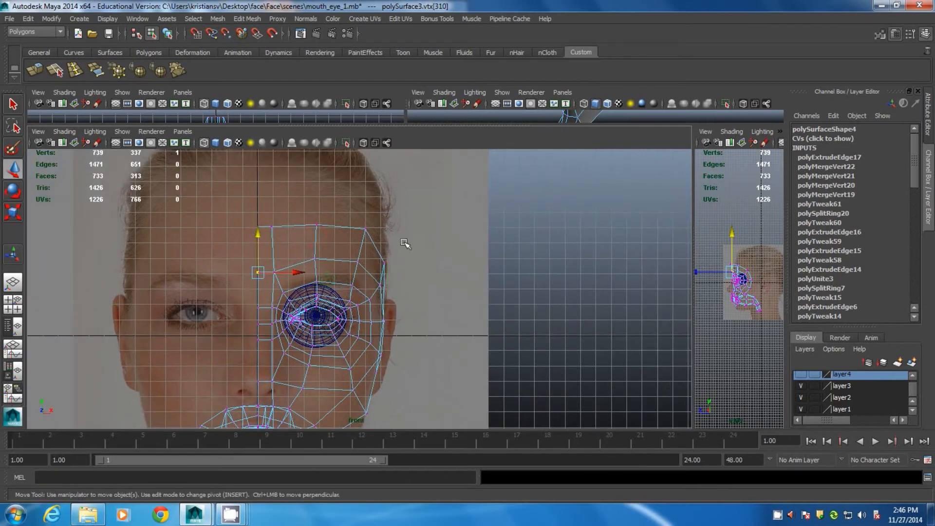
# In the side view, align the top forehead and brow vertices near the centre line with the photo's forehead profile
pyautogui.middleClick(745, 267)
pyautogui.press('space')
pyautogui.keyDown('alt'); pyautogui.moveTo(492, 267); pyautogui.dragTo(451, 355, button='middle'); pyautogui.keyUp('alt')
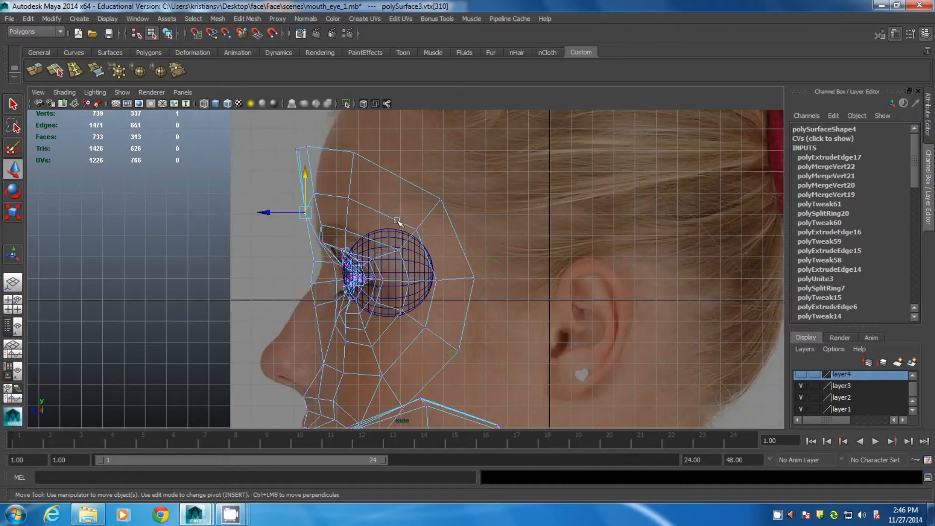
pyautogui.keyDown('alt'); pyautogui.moveTo(399, 224); pyautogui.dragTo(403, 286, button='middle'); pyautogui.keyUp('alt')
pyautogui.keyDown('alt'); pyautogui.moveTo(399, 243); pyautogui.dragTo(414, 238, button='right'); pyautogui.keyUp('alt')
pyautogui.moveTo(268, 180); pyautogui.dragTo(330, 190)
pyautogui.moveTo(290, 233); pyautogui.dragTo(325, 270)
pyautogui.moveTo(307, 257); pyautogui.dragTo(318, 252)
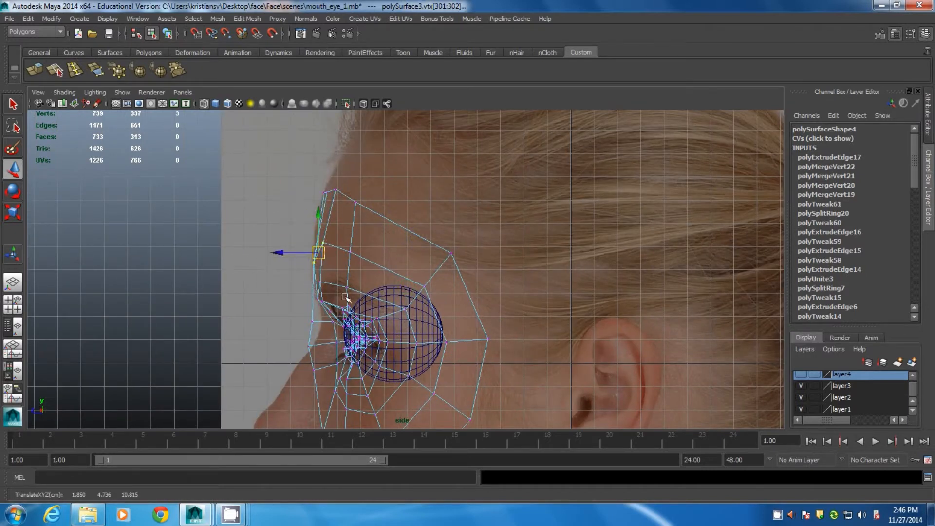
# Adjust the depth of the vertex pairs along the nose bridge in the side view
pyautogui.keyDown('alt'); pyautogui.moveTo(345, 297); pyautogui.dragTo(339, 250, button='middle'); pyautogui.keyUp('alt')
pyautogui.moveTo(300, 266); pyautogui.dragTo(280, 274)
pyautogui.click(304, 297)
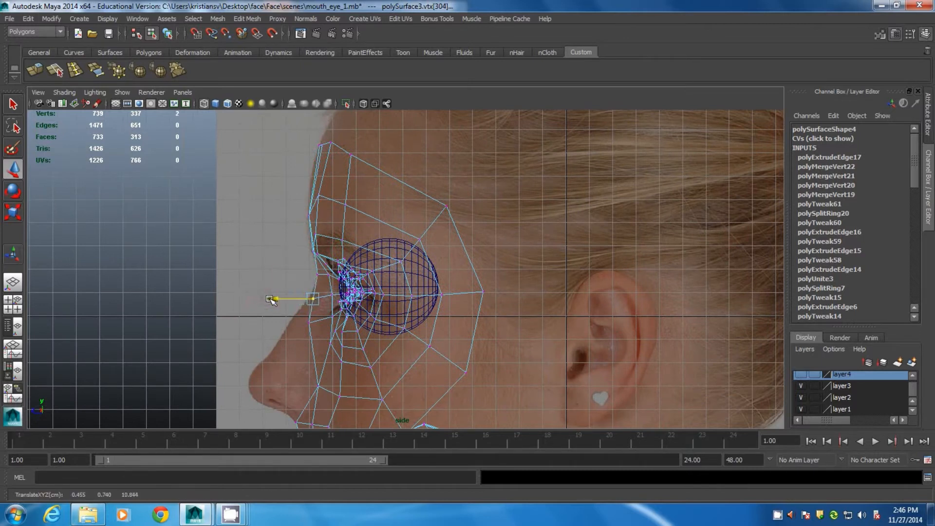
pyautogui.click(323, 323)
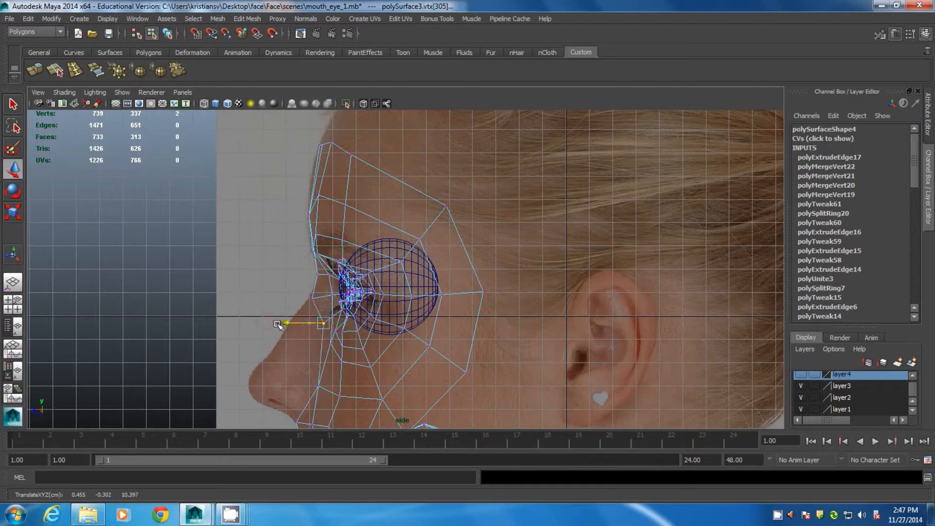
# Move the vertex beside the nose outward in the front view so it sits outside the nostril
pyautogui.press('space')
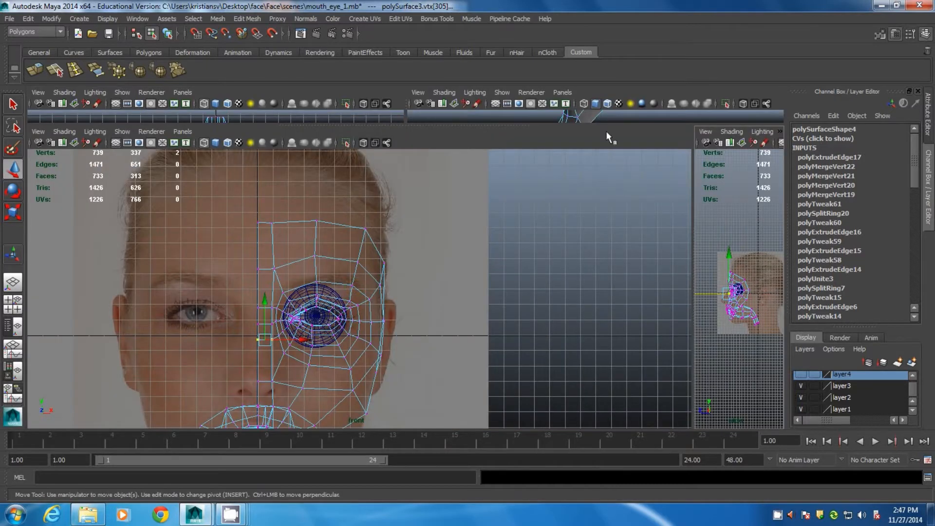
pyautogui.press('space')
pyautogui.keyDown('alt'); pyautogui.moveTo(532, 209); pyautogui.dragTo(350, 225); pyautogui.keyUp('alt')
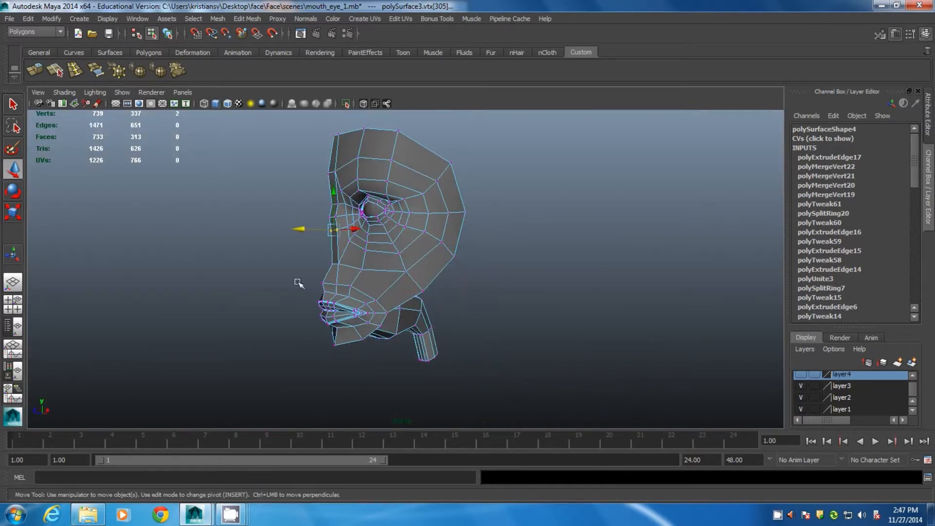
pyautogui.keyDown('alt'); pyautogui.moveTo(338, 258); pyautogui.dragTo(399, 267); pyautogui.keyUp('alt')
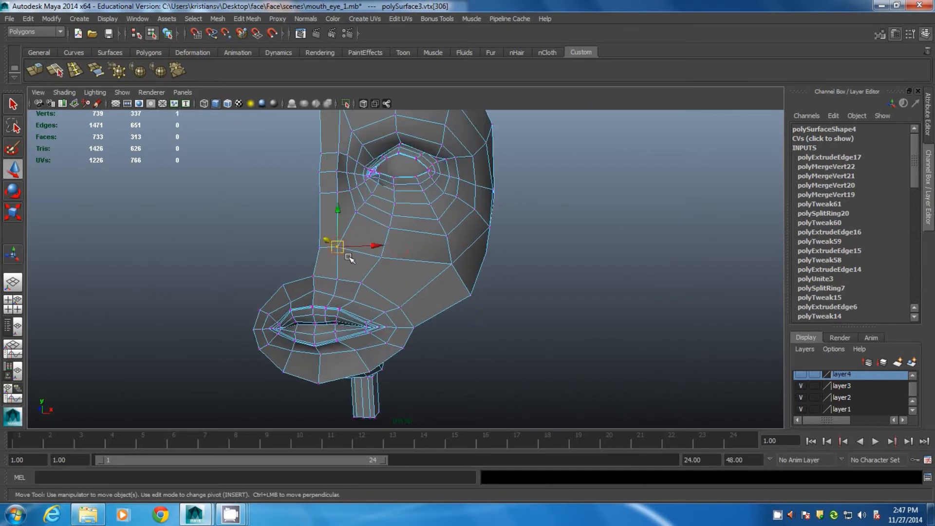
pyautogui.press('space')
pyautogui.keyDown('alt'); pyautogui.moveTo(287, 368); pyautogui.dragTo(321, 318, button='middle'); pyautogui.keyUp('alt')
pyautogui.scroll(5, 314, 292)
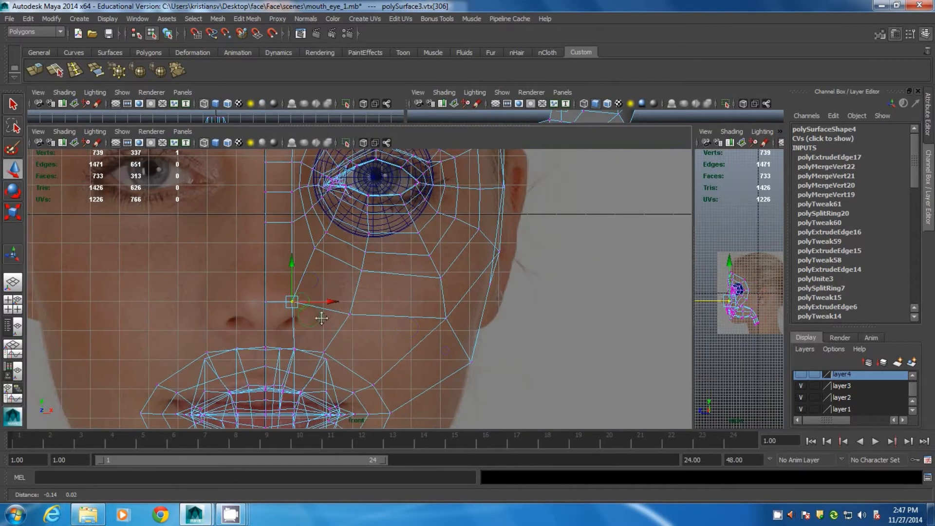
pyautogui.scroll(2, 292, 313)
pyautogui.moveTo(294, 313); pyautogui.dragTo(325, 311)
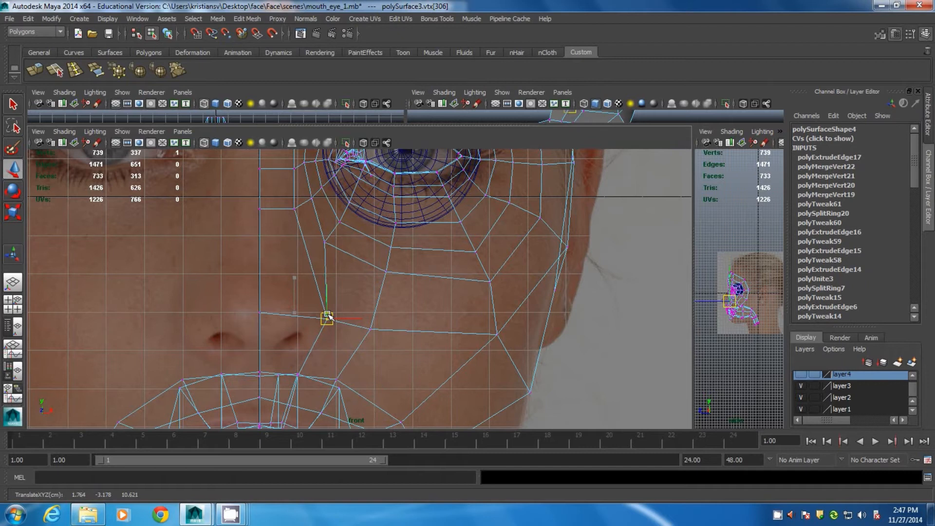
# Lower the centre-line nose vertex slightly and fine-tune the height of the vertex beside the nostril
pyautogui.click(260, 312)
pyautogui.moveTo(260, 271); pyautogui.dragTo(261, 278)
pyautogui.click(321, 317)
pyautogui.moveTo(321, 317); pyautogui.dragTo(319, 329)
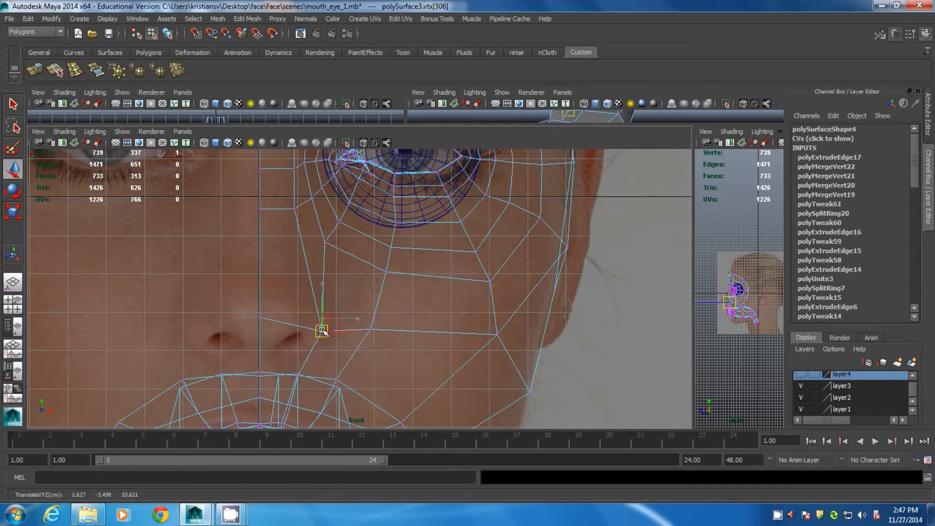
pyautogui.press('space')
pyautogui.press('space')
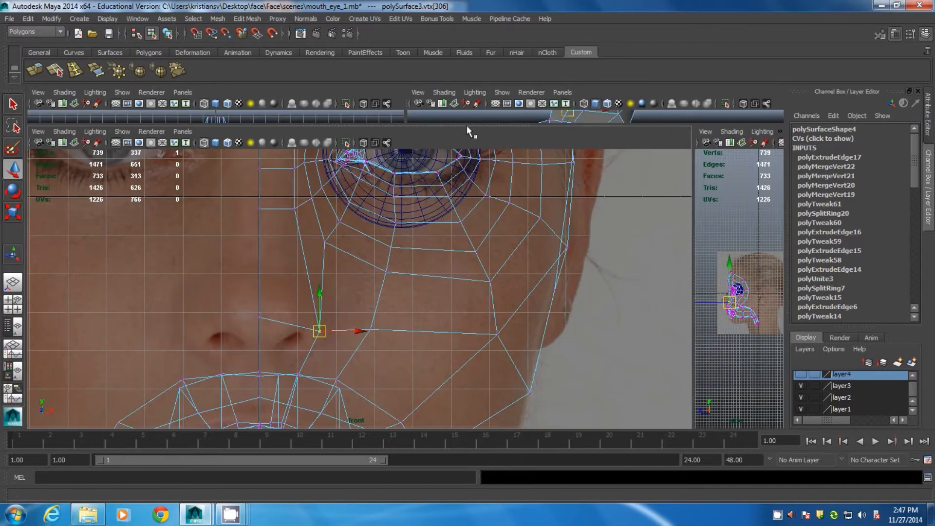
pyautogui.moveTo(467, 125); pyautogui.dragTo(445, 229)
pyautogui.press('space')
pyautogui.keyDown('alt'); pyautogui.moveTo(412, 300); pyautogui.dragTo(404, 318); pyautogui.keyUp('alt')
pyautogui.moveTo(336, 232); pyautogui.dragTo(335, 214)
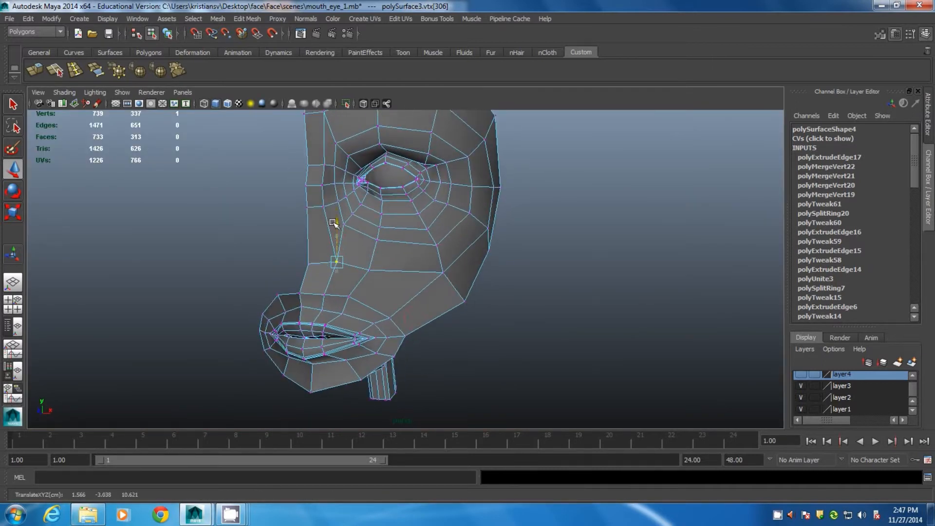
pyautogui.moveTo(342, 295)
pyautogui.keyDown('alt'); pyautogui.mouseDown()
pyautogui.moveTo(350, 298)
pyautogui.moveTo(326, 293)
pyautogui.mouseUp(); pyautogui.keyUp('alt')
# Check the reshaped face in object mode with smooth preview from several angles
pyautogui.moveTo(422, 252); pyautogui.dragTo(472, 235, button='right')
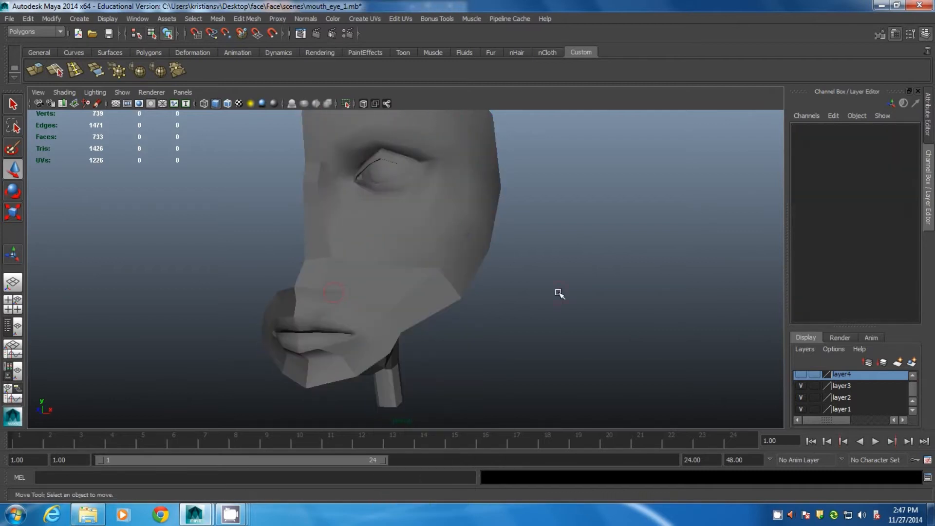
pyautogui.keyDown('alt'); pyautogui.moveTo(559, 293); pyautogui.dragTo(486, 310); pyautogui.keyUp('alt')
pyautogui.click(412, 252)
pyautogui.press('3')
pyautogui.click(479, 292)
pyautogui.keyDown('alt'); pyautogui.moveTo(380, 283); pyautogui.dragTo(434, 275); pyautogui.keyUp('alt')
pyautogui.scroll(-2, 434, 273)
# Merge the strip's end vertex with the adjacent vertex at the outer corner of the mouth patch
pyautogui.click(449, 291)
pyautogui.scroll(4, 451, 301)
pyautogui.keyDown('alt'); pyautogui.moveTo(361, 318); pyautogui.dragTo(375, 261, button='middle'); pyautogui.keyUp('alt')
pyautogui.moveTo(434, 258); pyautogui.dragTo(391, 249, button='right')
pyautogui.moveTo(408, 308); pyautogui.dragTo(433, 331)
pyautogui.keyDown('alt'); pyautogui.moveTo(438, 330); pyautogui.dragTo(438, 311); pyautogui.keyUp('alt')
pyautogui.click(181, 72)
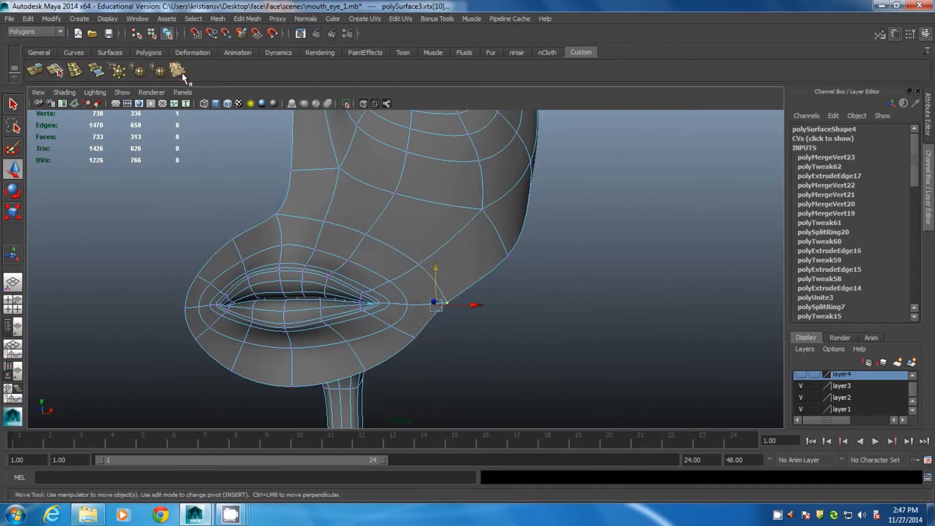
# Turn off smooth preview and, in the side view, reposition the outer mouth-ring vertices from the mouth corner towards the chin
pyautogui.keyDown('alt'); pyautogui.moveTo(538, 299); pyautogui.dragTo(490, 307); pyautogui.keyUp('alt')
pyautogui.press('1')
pyautogui.press('space')
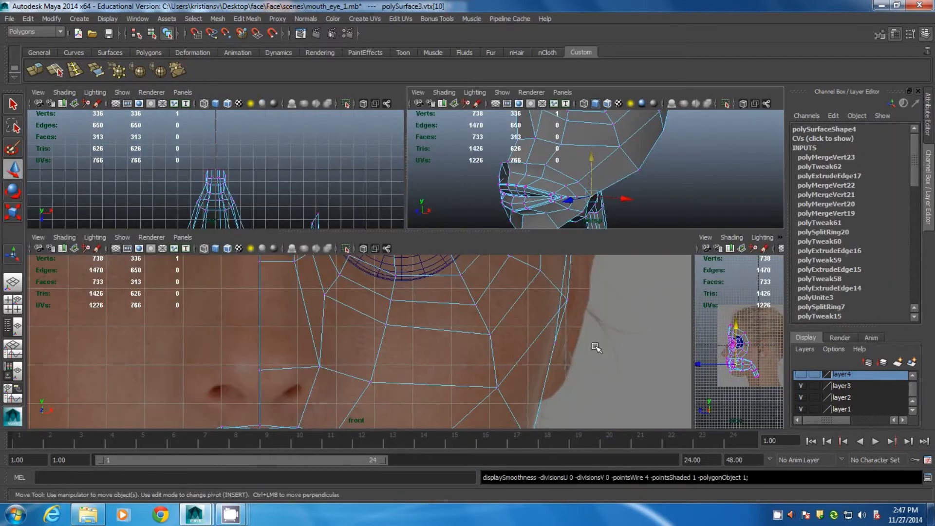
pyautogui.press('space')
pyautogui.keyDown('alt'); pyautogui.moveTo(503, 320); pyautogui.dragTo(448, 248, button='middle'); pyautogui.keyUp('alt')
pyautogui.keyDown('alt'); pyautogui.moveTo(377, 391); pyautogui.dragTo(388, 266, button='middle'); pyautogui.keyUp('alt')
pyautogui.scroll(5, 388, 266)
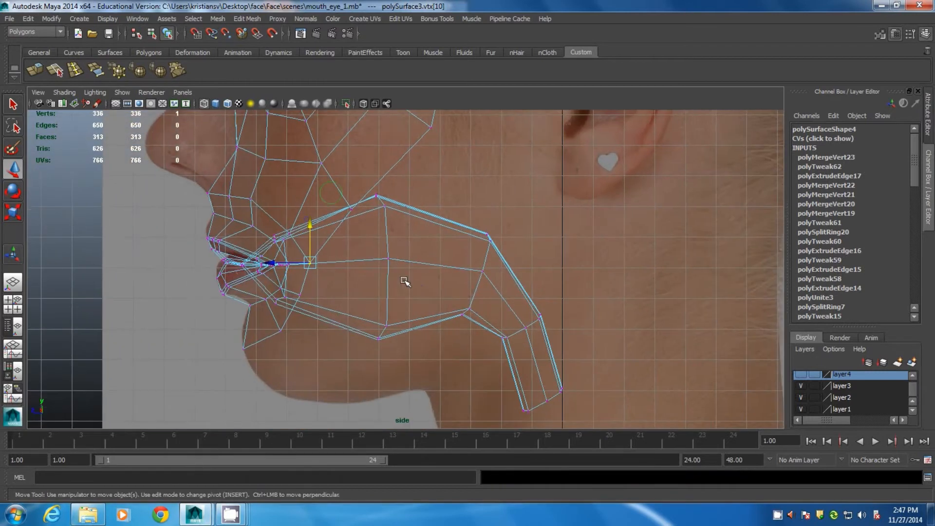
pyautogui.moveTo(301, 257); pyautogui.dragTo(319, 273)
pyautogui.moveTo(306, 262); pyautogui.dragTo(307, 302)
pyautogui.moveTo(299, 296); pyautogui.dragTo(290, 341)
pyautogui.moveTo(284, 334); pyautogui.dragTo(284, 336)
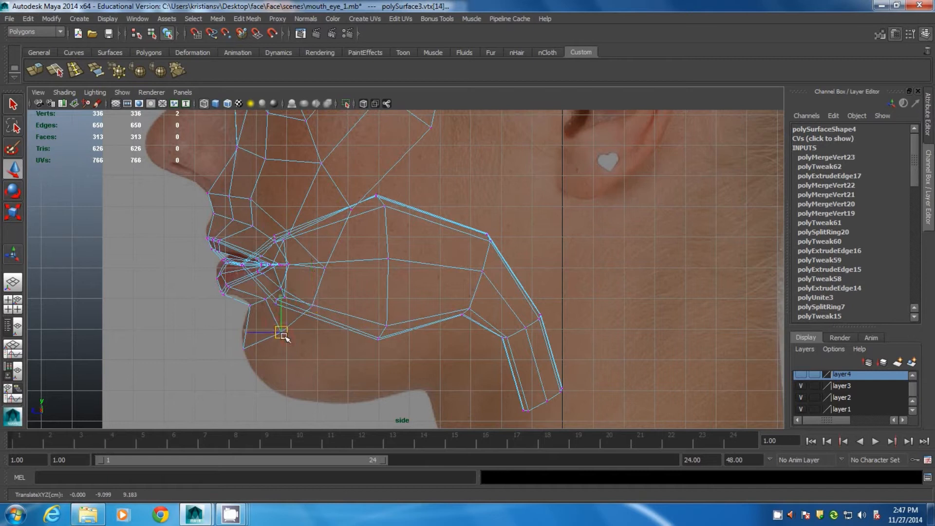
# Move the strip's lower cheek vertex and the outer mouth-corner vertices further back along the cheek in the side view
pyautogui.click(323, 263)
pyautogui.moveTo(323, 263); pyautogui.dragTo(384, 223)
pyautogui.keyDown('alt'); pyautogui.moveTo(436, 237); pyautogui.dragTo(432, 290, button='middle'); pyautogui.keyUp('alt')
pyautogui.keyDown('alt'); pyautogui.moveTo(432, 290); pyautogui.dragTo(417, 116, button='right'); pyautogui.keyUp('alt')
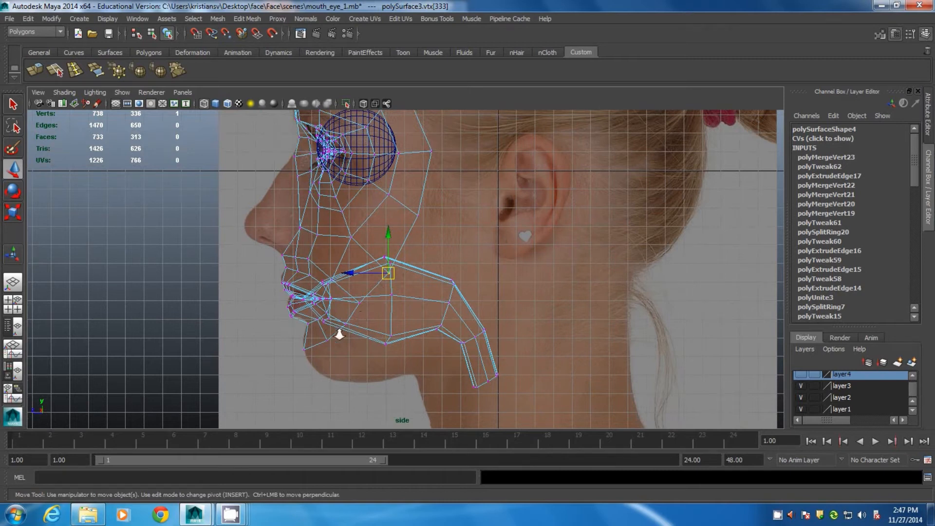
pyautogui.moveTo(365, 313); pyautogui.dragTo(367, 314)
pyautogui.moveTo(361, 305); pyautogui.dragTo(367, 308)
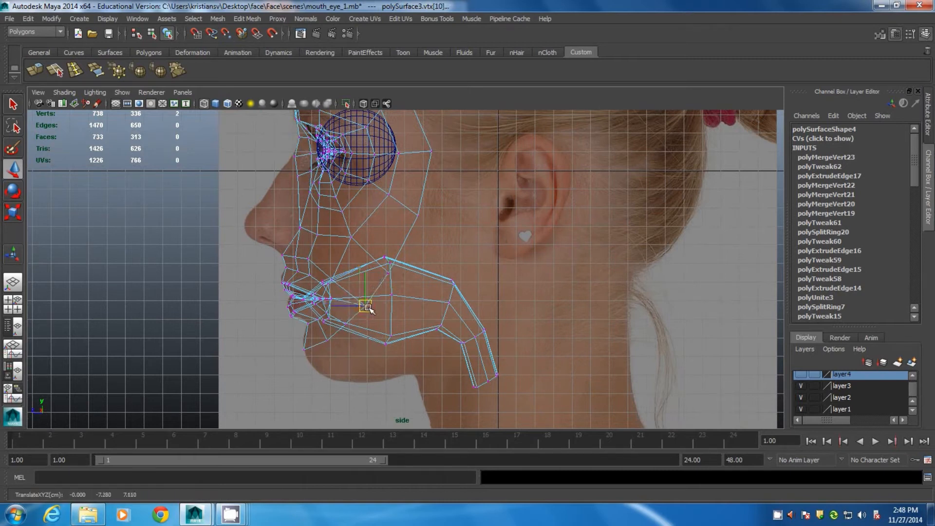
# Merge the paired vertices where the cheek strip meets the outer corner of the mouth patch, and turn off smooth preview
pyautogui.keyDown('alt'); pyautogui.moveTo(379, 285); pyautogui.dragTo(380, 382, button='middle'); pyautogui.keyUp('alt')
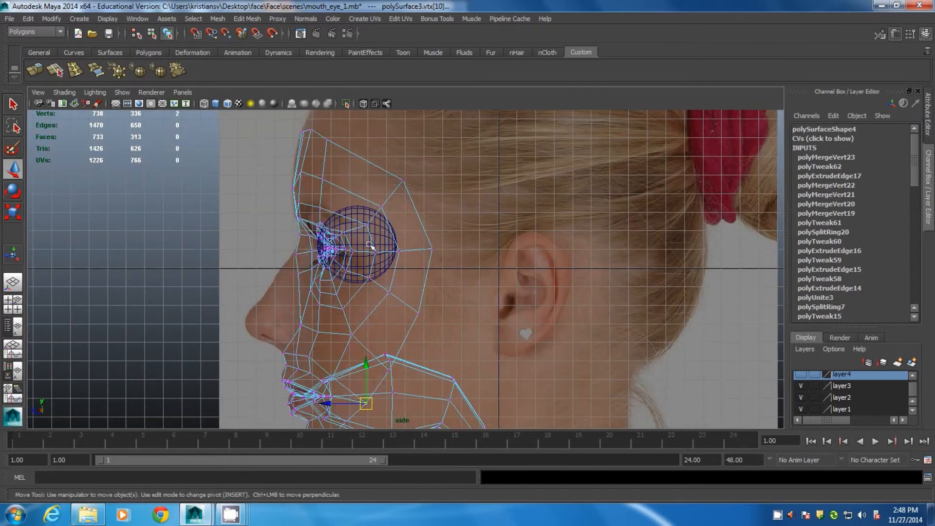
pyautogui.moveTo(423, 219)
pyautogui.keyDown('alt'); pyautogui.mouseDown(button='right')
pyautogui.moveTo(501, 271)
pyautogui.moveTo(376, 240)
pyautogui.mouseUp(button='right'); pyautogui.keyUp('alt')
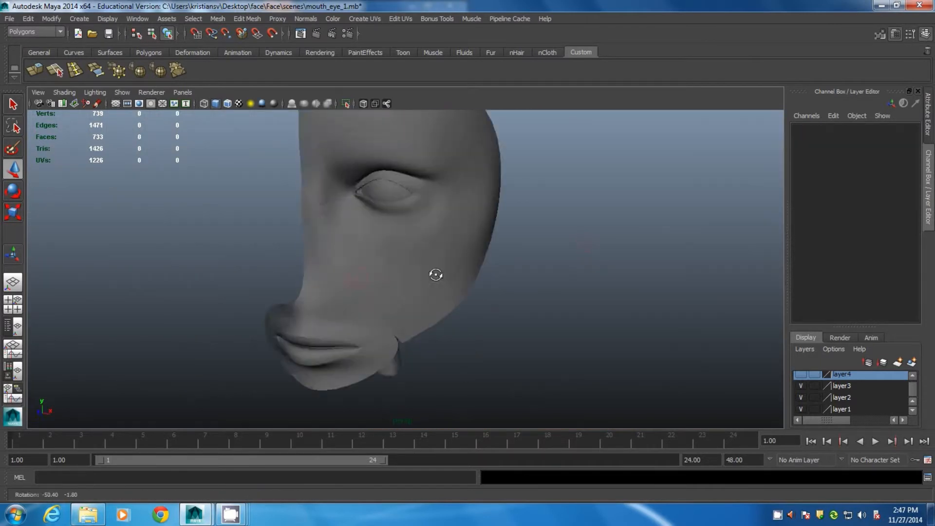
pyautogui.moveTo(433, 271)
pyautogui.keyDown('alt'); pyautogui.mouseDown()
pyautogui.moveTo(450, 286)
pyautogui.moveTo(434, 275)
pyautogui.mouseUp(); pyautogui.keyUp('alt')
pyautogui.click(434, 273)
pyautogui.keyDown('alt'); pyautogui.moveTo(433, 274); pyautogui.dragTo(611, 423, button='right'); pyautogui.keyUp('alt')
pyautogui.keyDown('alt'); pyautogui.moveTo(326, 318); pyautogui.dragTo(335, 264, button='middle'); pyautogui.keyUp('alt')
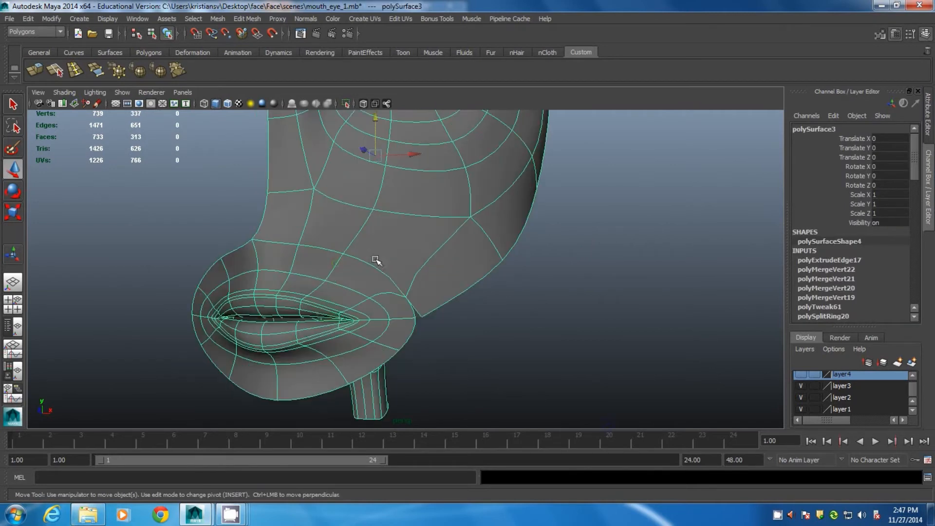
pyautogui.moveTo(434, 267); pyautogui.dragTo(392, 251, button='right')
pyautogui.moveTo(407, 309); pyautogui.dragTo(430, 326)
pyautogui.keyDown('alt'); pyautogui.moveTo(429, 323); pyautogui.dragTo(445, 309); pyautogui.keyUp('alt')
pyautogui.click(177, 71)
pyautogui.keyDown('alt'); pyautogui.moveTo(543, 298); pyautogui.dragTo(490, 250); pyautogui.keyUp('alt')
pyautogui.press('1')
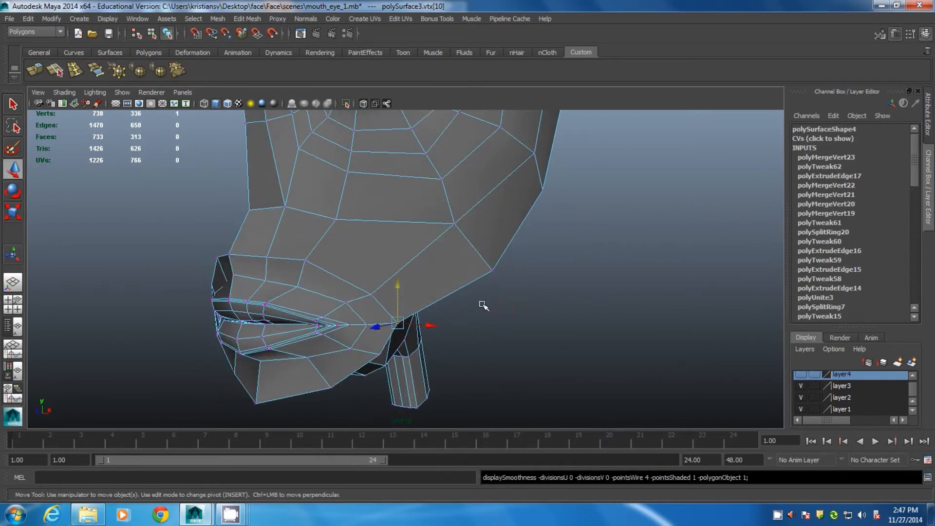
# In the side view, shift the outer mouth-ring vertices beside the mouth corner back along the cheek
pyautogui.press('space')
pyautogui.press('space')
pyautogui.keyDown('alt'); pyautogui.moveTo(453, 375); pyautogui.dragTo(407, 179, button='middle'); pyautogui.keyUp('alt')
pyautogui.keyDown('alt'); pyautogui.moveTo(365, 214); pyautogui.dragTo(422, 286, button='right'); pyautogui.keyUp('alt')
pyautogui.moveTo(301, 257); pyautogui.dragTo(312, 266)
pyautogui.moveTo(303, 261); pyautogui.dragTo(309, 260)
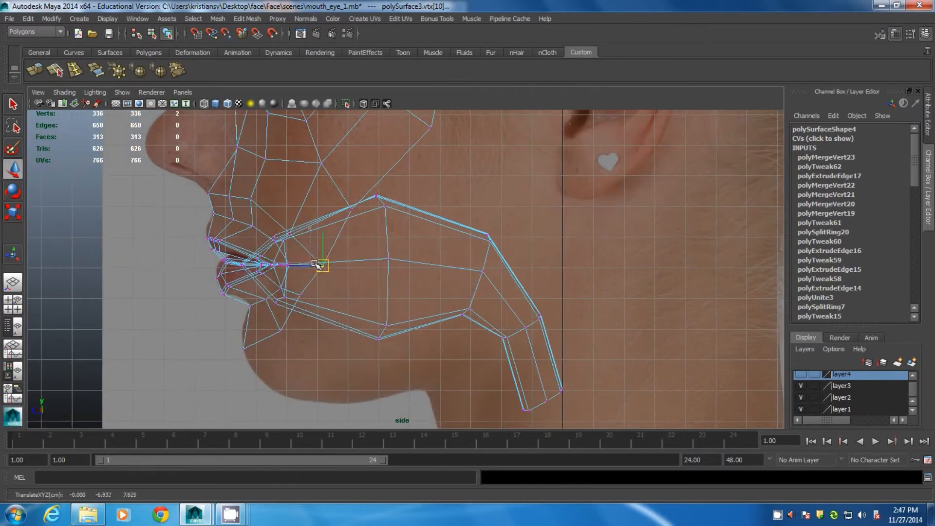
pyautogui.click(310, 308)
pyautogui.moveTo(311, 309); pyautogui.dragTo(285, 337)
# Move the merged mouth-corner vertex and the strip's lower cheek vertex further back in the side view
pyautogui.moveTo(323, 263); pyautogui.dragTo(333, 271)
pyautogui.moveTo(351, 209); pyautogui.dragTo(383, 221)
pyautogui.keyDown('alt'); pyautogui.moveTo(435, 234); pyautogui.dragTo(431, 287, button='middle'); pyautogui.keyUp('alt')
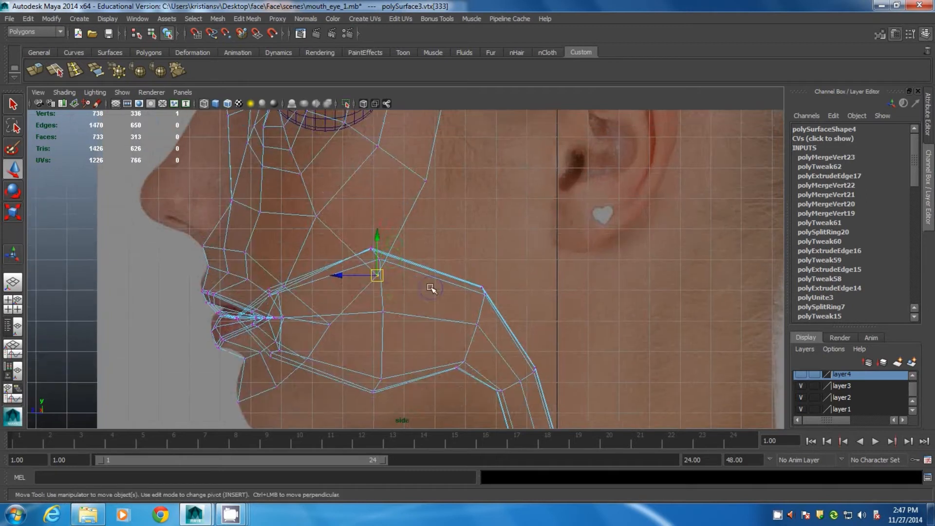
pyautogui.keyDown('alt'); pyautogui.moveTo(430, 287); pyautogui.dragTo(417, 117, button='right'); pyautogui.keyUp('alt')
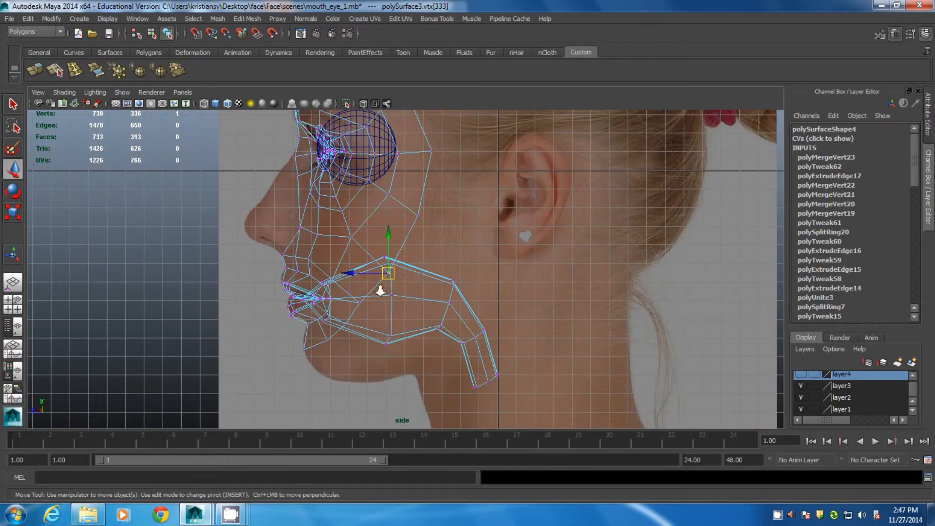
pyautogui.moveTo(365, 305); pyautogui.dragTo(369, 308)
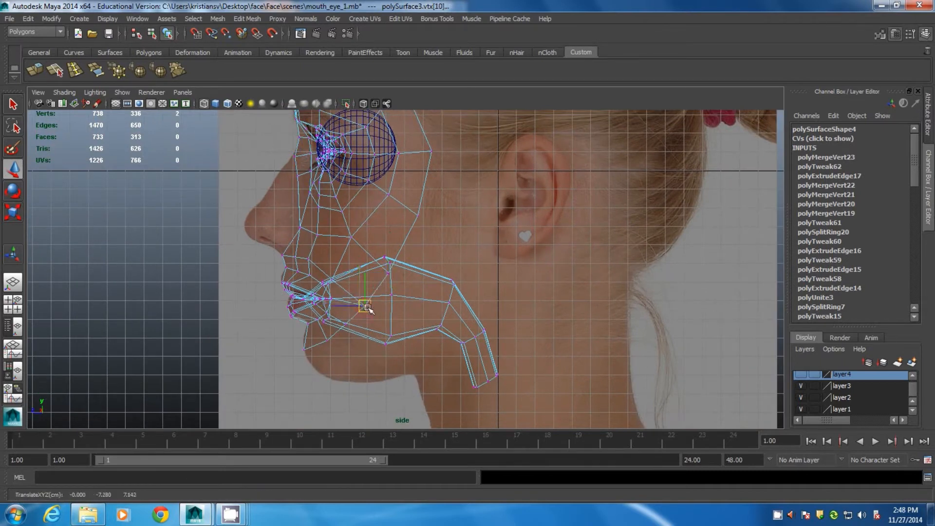
# Clear the vertex selection, show the four-view layout and enlarge the perspective view
pyautogui.keyDown('alt'); pyautogui.moveTo(379, 288); pyautogui.dragTo(370, 246, button='middle'); pyautogui.keyUp('alt')
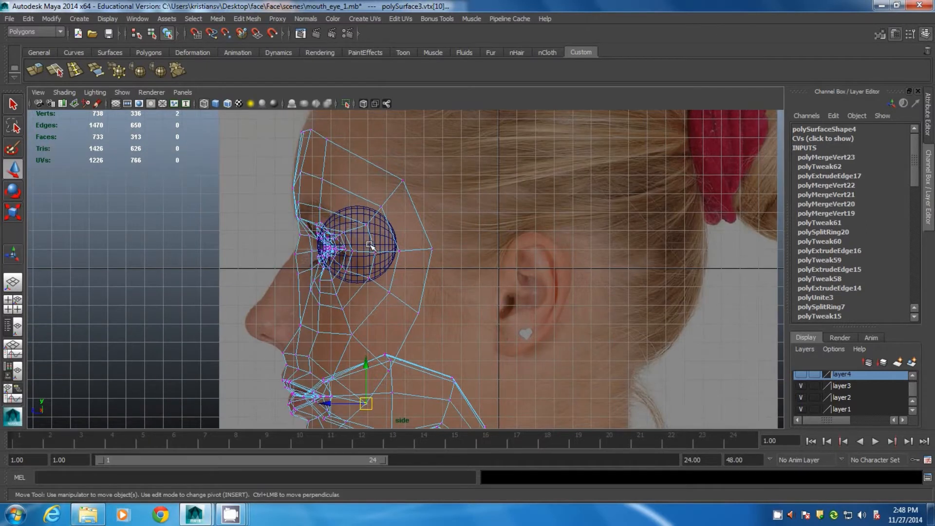
pyautogui.keyDown('alt'); pyautogui.moveTo(423, 219); pyautogui.dragTo(509, 281, button='middle'); pyautogui.keyUp('alt')
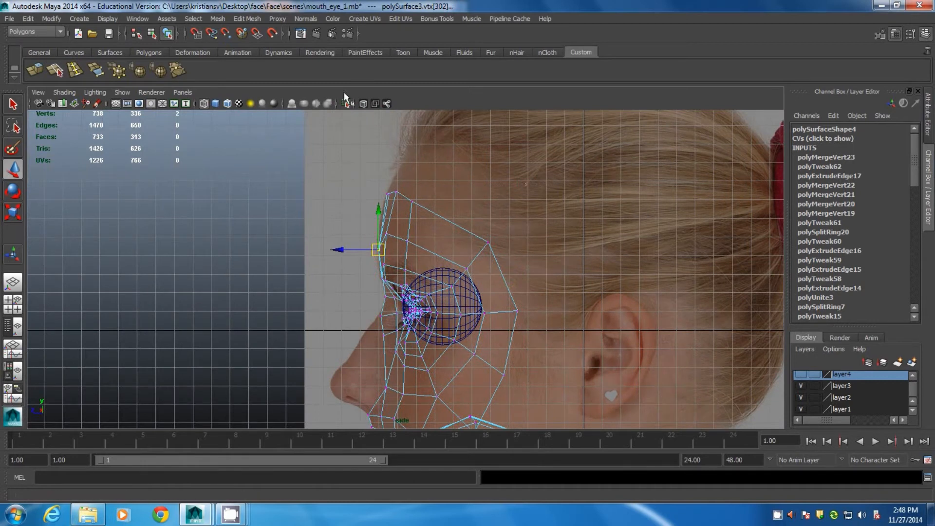
pyautogui.click(317, 210)
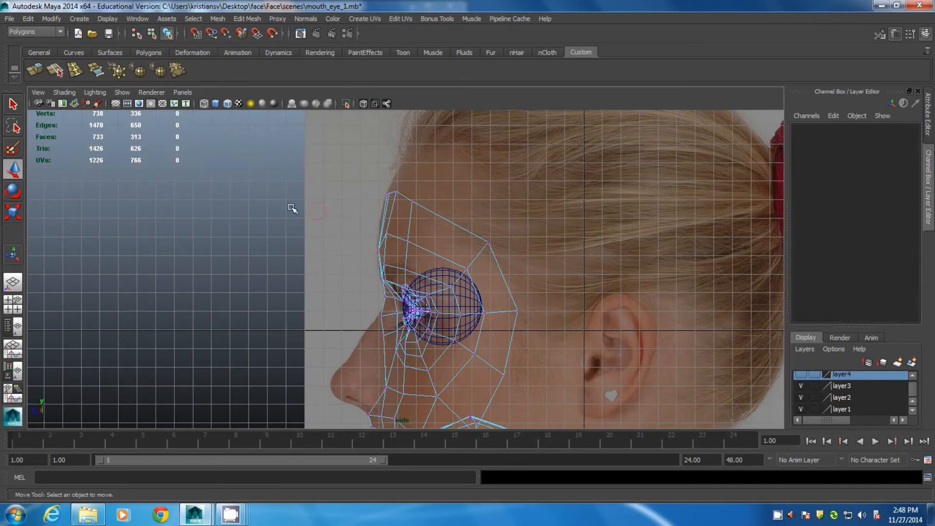
pyautogui.click(23, 300)
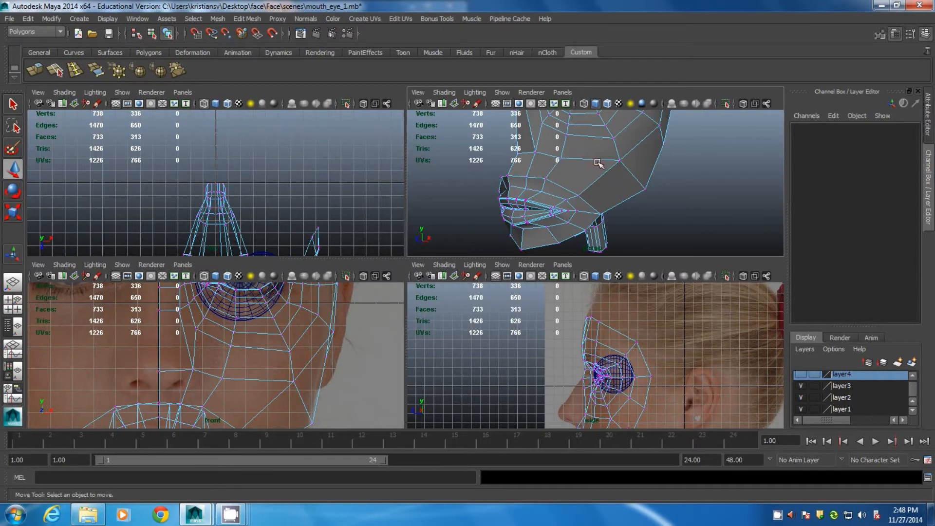
pyautogui.keyDown('alt'); pyautogui.moveTo(597, 163); pyautogui.dragTo(585, 217, button='middle'); pyautogui.keyUp('alt')
pyautogui.moveTo(440, 257); pyautogui.dragTo(431, 359)
pyautogui.moveTo(406, 256); pyautogui.dragTo(202, 258)
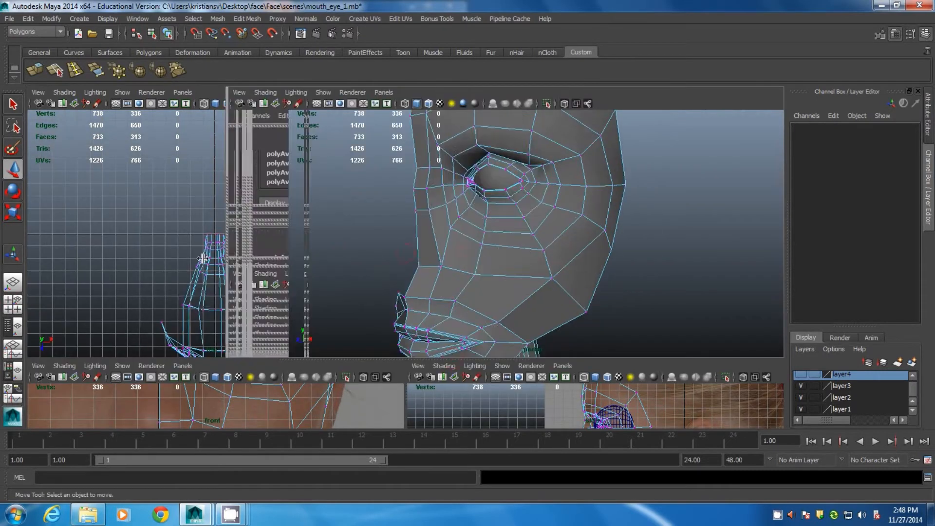
# Raise the vertex at the outer corner of the mouth patch in the perspective view
pyautogui.keyDown('alt'); pyautogui.moveTo(534, 203); pyautogui.dragTo(544, 325); pyautogui.keyUp('alt')
pyautogui.moveTo(557, 303); pyautogui.dragTo(563, 303)
pyautogui.keyDown('alt'); pyautogui.moveTo(554, 300); pyautogui.dragTo(453, 263); pyautogui.keyUp('alt')
pyautogui.click(493, 261)
pyautogui.keyDown('alt'); pyautogui.moveTo(545, 216); pyautogui.dragTo(575, 250); pyautogui.keyUp('alt')
pyautogui.keyDown('alt'); pyautogui.moveTo(512, 245); pyautogui.dragTo(496, 187); pyautogui.keyUp('alt')
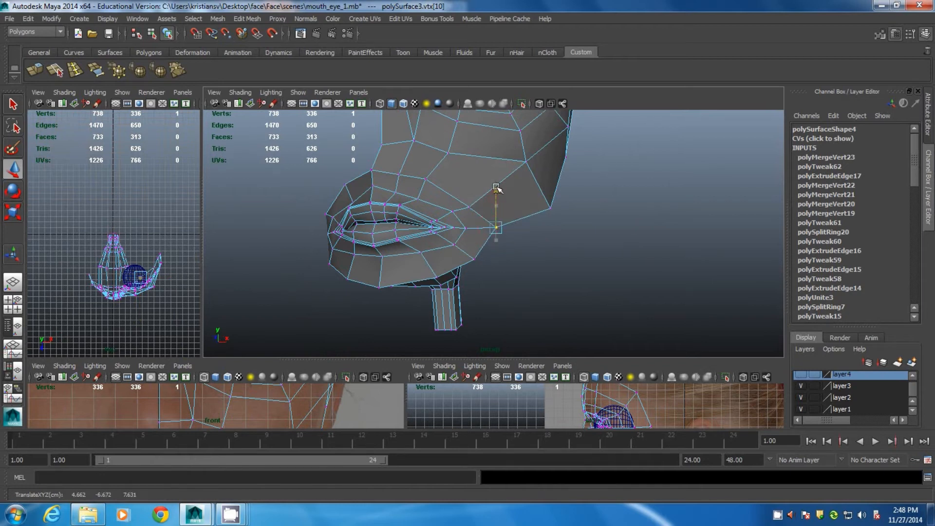
pyautogui.keyDown('alt'); pyautogui.moveTo(712, 276); pyautogui.dragTo(674, 291); pyautogui.keyUp('alt')
pyautogui.keyDown('alt'); pyautogui.moveTo(674, 290); pyautogui.dragTo(506, 207, button='right'); pyautogui.keyUp('alt')
pyautogui.keyDown('alt'); pyautogui.moveTo(505, 206); pyautogui.dragTo(540, 195); pyautogui.keyUp('alt')
pyautogui.keyDown('alt'); pyautogui.moveTo(541, 195); pyautogui.dragTo(543, 325, button='right'); pyautogui.keyUp('alt')
pyautogui.moveTo(559, 302); pyautogui.dragTo(564, 305)
# Refine the outer mouth-corner vertex's position against the cheek while viewing the mesh from several angles
pyautogui.keyDown('alt'); pyautogui.moveTo(559, 239); pyautogui.dragTo(459, 267); pyautogui.keyUp('alt')
pyautogui.keyDown('alt'); pyautogui.moveTo(472, 319); pyautogui.dragTo(518, 257, button='middle'); pyautogui.keyUp('alt')
pyautogui.keyDown('alt'); pyautogui.moveTo(516, 257); pyautogui.dragTo(574, 249); pyautogui.keyUp('alt')
pyautogui.click(460, 264)
pyautogui.keyDown('alt'); pyautogui.moveTo(513, 245); pyautogui.dragTo(496, 188); pyautogui.keyUp('alt')
pyautogui.keyDown('alt'); pyautogui.moveTo(709, 278); pyautogui.dragTo(673, 290); pyautogui.keyUp('alt')
pyautogui.keyDown('alt'); pyautogui.moveTo(674, 290); pyautogui.dragTo(506, 206, button='right'); pyautogui.keyUp('alt')
pyautogui.moveTo(506, 206)
pyautogui.keyDown('alt'); pyautogui.mouseDown()
pyautogui.moveTo(493, 201)
pyautogui.moveTo(517, 195)
pyautogui.mouseUp(); pyautogui.keyUp('alt')
pyautogui.keyDown('alt'); pyautogui.moveTo(517, 195); pyautogui.dragTo(576, 261, button='right'); pyautogui.keyUp('alt')
pyautogui.keyDown('alt'); pyautogui.moveTo(576, 261); pyautogui.dragTo(597, 258); pyautogui.keyUp('alt')
pyautogui.moveTo(533, 229); pyautogui.dragTo(546, 230)
pyautogui.keyDown('alt'); pyautogui.moveTo(596, 250); pyautogui.dragTo(571, 234, button='right'); pyautogui.keyUp('alt')
pyautogui.keyDown('alt'); pyautogui.moveTo(570, 233); pyautogui.dragTo(549, 228); pyautogui.keyUp('alt')
# Turn on smooth preview and examine the mouth and cheek transition in object mode from several angles
pyautogui.press('3')
pyautogui.moveTo(517, 175); pyautogui.dragTo(557, 162, button='right')
pyautogui.click(644, 204)
pyautogui.keyDown('alt'); pyautogui.moveTo(621, 264); pyautogui.dragTo(565, 224, button='right'); pyautogui.keyUp('alt')
pyautogui.keyDown('alt'); pyautogui.moveTo(565, 224); pyautogui.dragTo(504, 197); pyautogui.keyUp('alt')
pyautogui.keyDown('alt'); pyautogui.moveTo(390, 146); pyautogui.dragTo(430, 178, button='right'); pyautogui.keyUp('alt')
pyautogui.keyDown('alt'); pyautogui.moveTo(430, 177); pyautogui.dragTo(435, 201); pyautogui.keyUp('alt')
pyautogui.keyDown('alt'); pyautogui.moveTo(436, 201); pyautogui.dragTo(502, 266, button='right'); pyautogui.keyUp('alt')
pyautogui.keyDown('alt'); pyautogui.moveTo(503, 266); pyautogui.dragTo(471, 270); pyautogui.keyUp('alt')
# In vertex mode, adjust the depth of the two ring vertices above the upper lip
pyautogui.click(493, 264)
pyautogui.moveTo(489, 235); pyautogui.dragTo(444, 231, button='right')
pyautogui.keyDown('alt'); pyautogui.moveTo(474, 253); pyautogui.dragTo(556, 227); pyautogui.keyUp('alt')
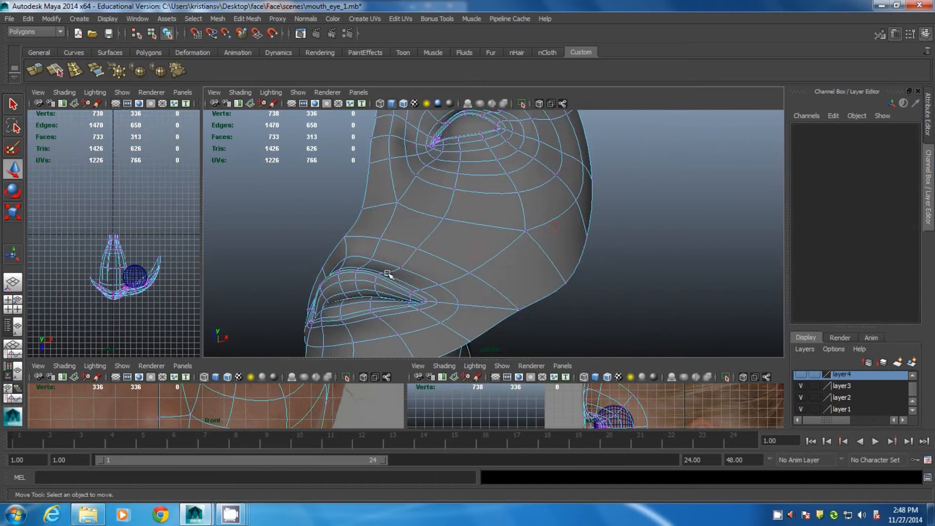
pyautogui.click(418, 251)
pyautogui.keyDown('alt'); pyautogui.moveTo(417, 251); pyautogui.dragTo(423, 233); pyautogui.keyUp('alt')
pyautogui.click(502, 258)
pyautogui.click(506, 256)
pyautogui.keyDown('alt'); pyautogui.moveTo(517, 268); pyautogui.dragTo(473, 287); pyautogui.keyUp('alt')
pyautogui.click(442, 281)
pyautogui.click(423, 273)
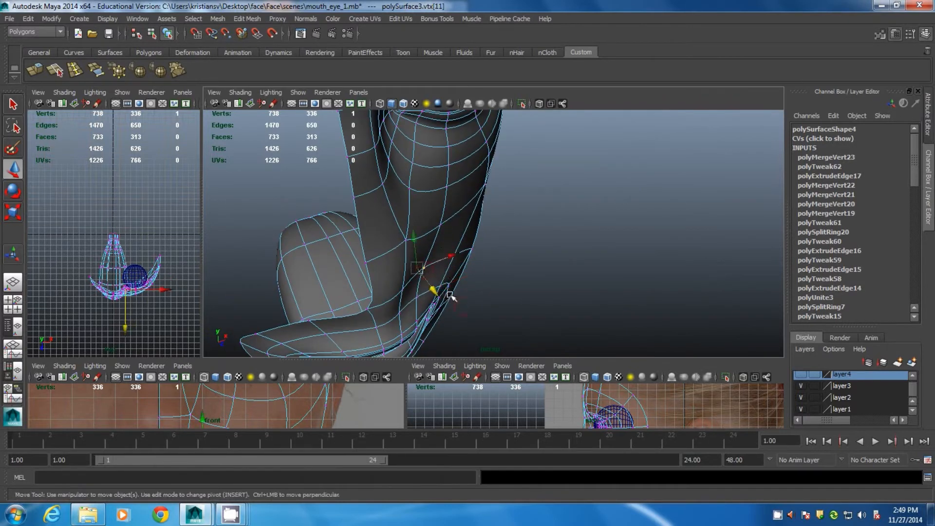
pyautogui.click(418, 301)
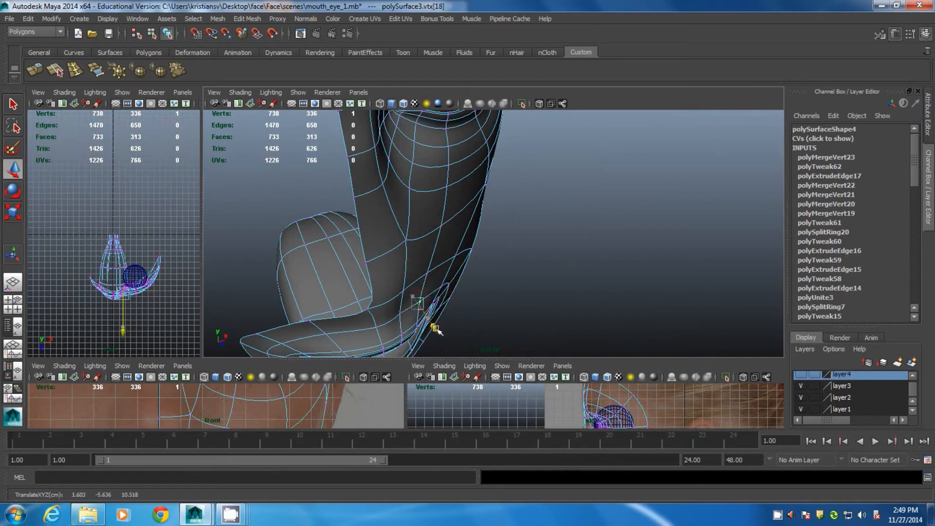
# Nudge the selected ring vertex above the lip, return to object mode and check the mouth from the side
pyautogui.keyDown('alt'); pyautogui.moveTo(482, 290); pyautogui.dragTo(345, 246); pyautogui.keyUp('alt')
pyautogui.moveTo(447, 252)
pyautogui.mouseDown()
pyautogui.moveTo(447, 245)
pyautogui.moveTo(484, 250)
pyautogui.moveTo(528, 269)
pyautogui.moveTo(451, 255)
pyautogui.mouseUp()
pyautogui.click(459, 254)
pyautogui.moveTo(451, 255); pyautogui.dragTo(509, 187, button='right')
pyautogui.click(483, 215)
pyautogui.keyDown('alt'); pyautogui.moveTo(484, 214); pyautogui.dragTo(465, 204); pyautogui.keyUp('alt')
pyautogui.keyDown('alt'); pyautogui.moveTo(465, 205); pyautogui.dragTo(486, 217, button='right'); pyautogui.keyUp('alt')
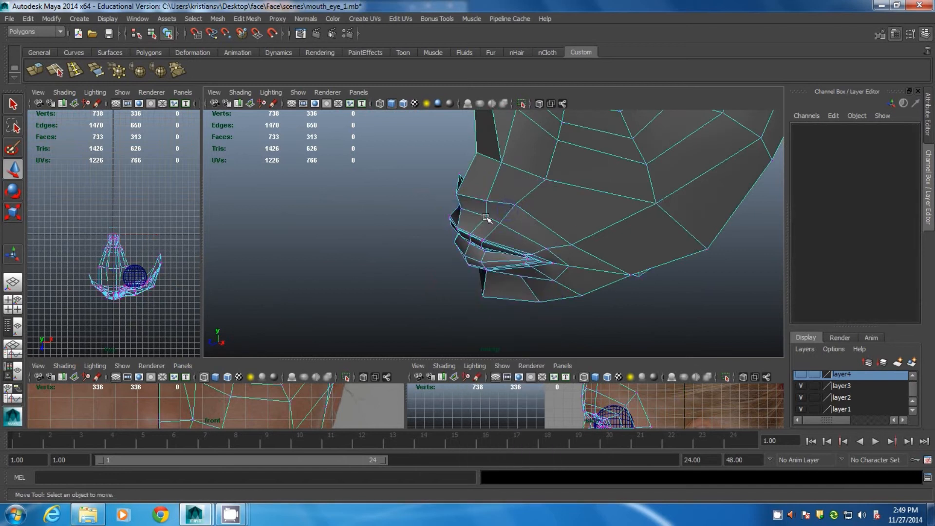
# Adjust the height of the inner ring vertex above the upper lip and select the outer one beside it
pyautogui.click(486, 217)
pyautogui.moveTo(486, 217)
pyautogui.keyDown('alt'); pyautogui.mouseDown()
pyautogui.moveTo(457, 220)
pyautogui.moveTo(486, 255)
pyautogui.moveTo(490, 230)
pyautogui.mouseUp(); pyautogui.keyUp('alt')
pyautogui.moveTo(453, 267); pyautogui.dragTo(456, 264)
pyautogui.moveTo(447, 242)
pyautogui.mouseDown()
pyautogui.moveTo(530, 272)
pyautogui.moveTo(450, 254)
pyautogui.mouseUp()
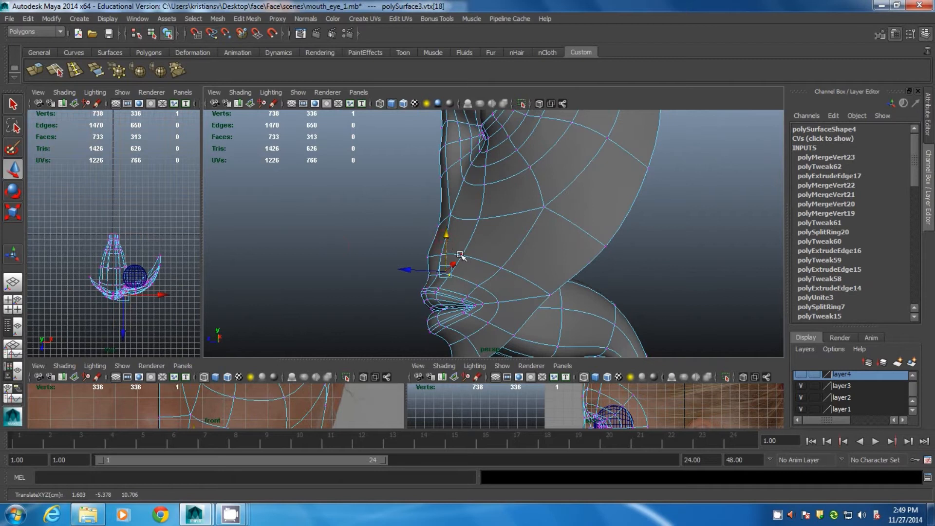
pyautogui.click(460, 255)
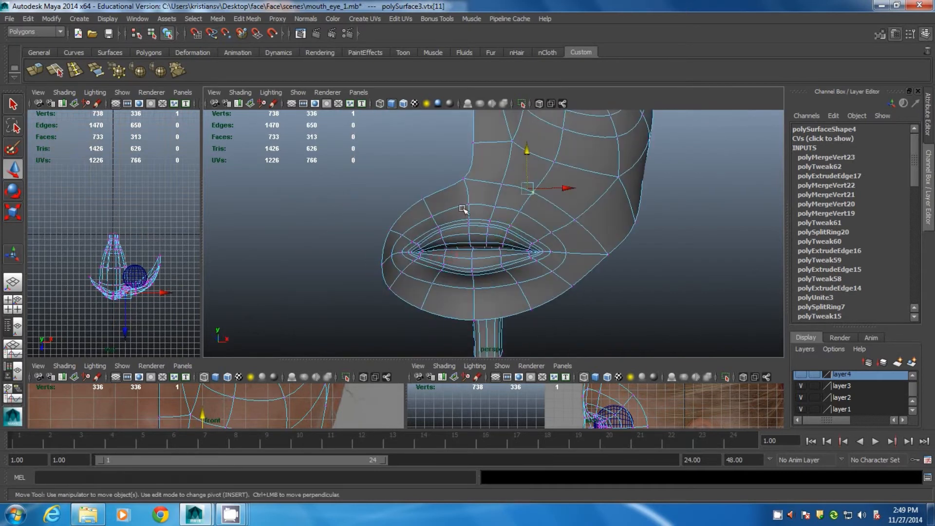
# Check the mouth in object mode, and reposition the inner ring vertex above the lip against the side photo
pyautogui.press('F8')
pyautogui.keyDown('alt'); pyautogui.moveTo(476, 225); pyautogui.dragTo(450, 219); pyautogui.keyUp('alt')
pyautogui.keyDown('alt'); pyautogui.moveTo(450, 219); pyautogui.dragTo(486, 217, button='right'); pyautogui.keyUp('alt')
pyautogui.click(486, 217)
pyautogui.keyDown('alt'); pyautogui.moveTo(486, 218); pyautogui.dragTo(478, 251); pyautogui.keyUp('alt')
pyautogui.click(358, 225)
pyautogui.click(507, 268)
pyautogui.press('space')
pyautogui.keyDown('alt'); pyautogui.moveTo(463, 346); pyautogui.dragTo(472, 221, button='middle'); pyautogui.keyUp('alt')
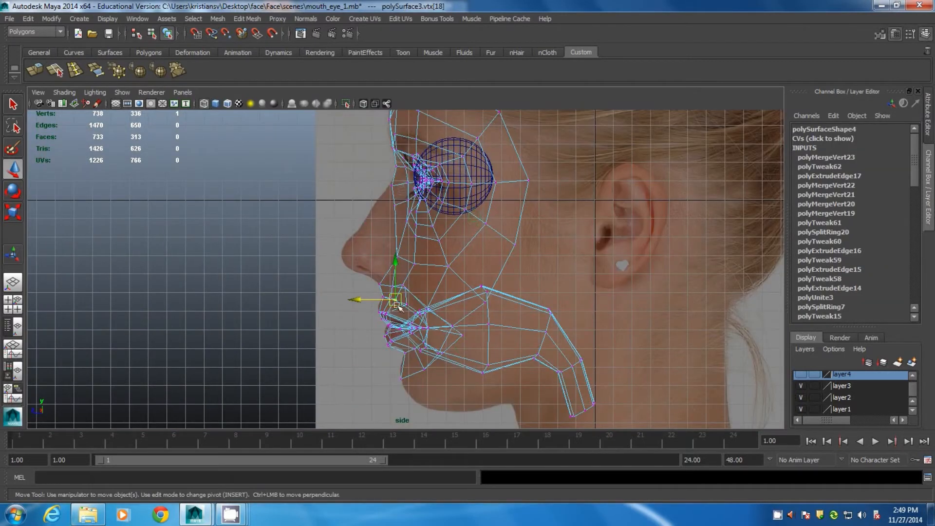
pyautogui.press('space')
pyautogui.press('space')
pyautogui.keyDown('alt'); pyautogui.moveTo(396, 311); pyautogui.dragTo(557, 334); pyautogui.keyUp('alt')
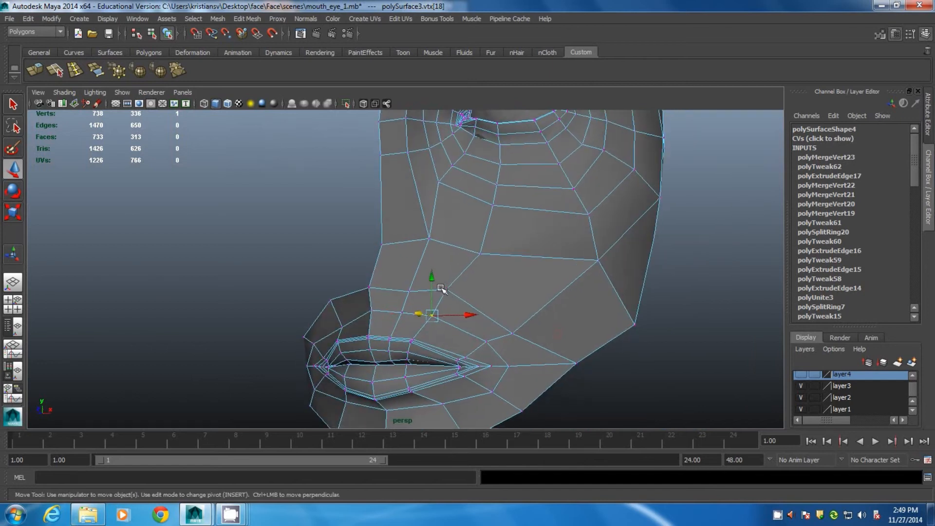
# Fine-tune the ring vertices above the upper lip in the perspective view
pyautogui.moveTo(446, 288); pyautogui.dragTo(465, 296)
pyautogui.click(437, 316)
pyautogui.keyDown('alt'); pyautogui.moveTo(392, 322); pyautogui.dragTo(429, 316); pyautogui.keyUp('alt')
pyautogui.keyDown('alt'); pyautogui.moveTo(428, 316); pyautogui.dragTo(384, 314, button='right'); pyautogui.keyUp('alt')
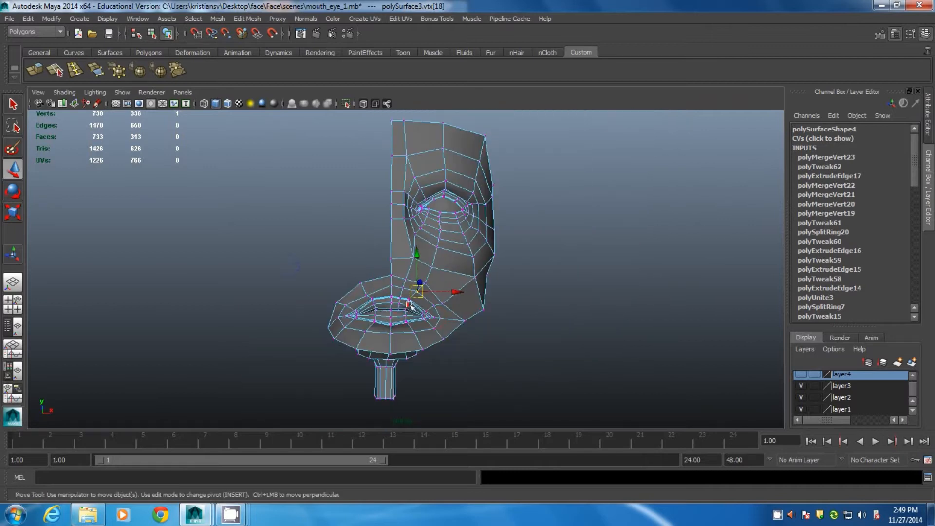
pyautogui.keyDown('alt'); pyautogui.moveTo(409, 304); pyautogui.dragTo(416, 331); pyautogui.keyUp('alt')
# In face mode, delete the mouth faces on the eyeless side of the centre line in the front view
pyautogui.moveTo(405, 299); pyautogui.dragTo(406, 286, button='right')
pyautogui.moveTo(375, 295); pyautogui.dragTo(373, 302, button='right')
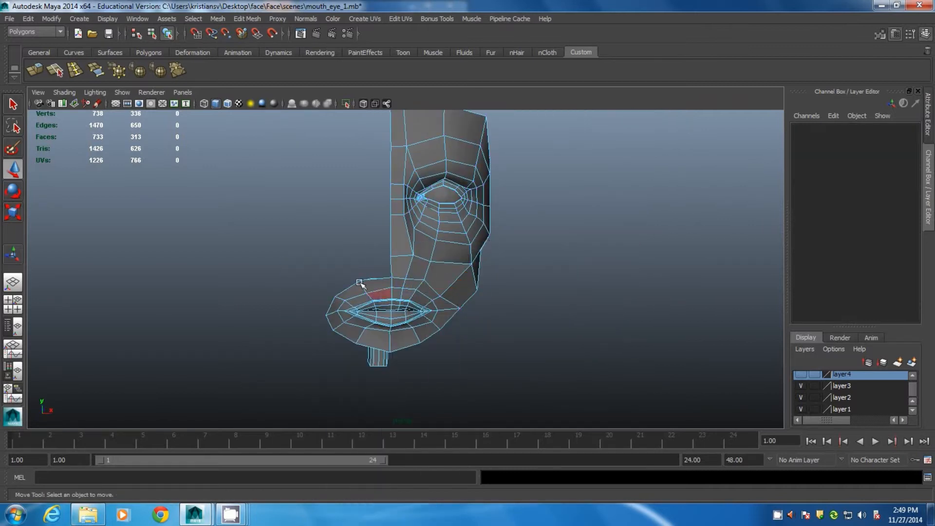
pyautogui.press('space')
pyautogui.press('space')
pyautogui.keyDown('alt'); pyautogui.moveTo(319, 361); pyautogui.dragTo(159, 287, button='right'); pyautogui.keyUp('alt')
pyautogui.keyDown('alt'); pyautogui.moveTo(319, 340); pyautogui.dragTo(321, 287, button='middle'); pyautogui.keyUp('alt')
pyautogui.moveTo(254, 235); pyautogui.dragTo(358, 426)
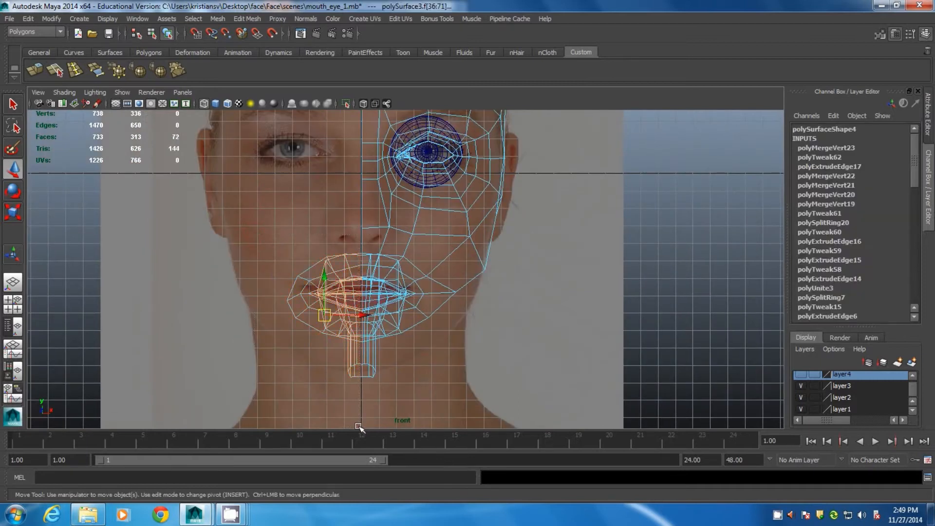
pyautogui.press('Delete')
# Mirror the half-face mesh in the -X direction, merged with the original and with Merge vertices enabled
pyautogui.press('space')
pyautogui.press('space')
pyautogui.keyDown('alt'); pyautogui.moveTo(481, 298); pyautogui.dragTo(419, 311); pyautogui.keyUp('alt')
pyautogui.moveTo(415, 259); pyautogui.dragTo(457, 246, button='right')
pyautogui.click(407, 285)
pyautogui.click(54, 70)
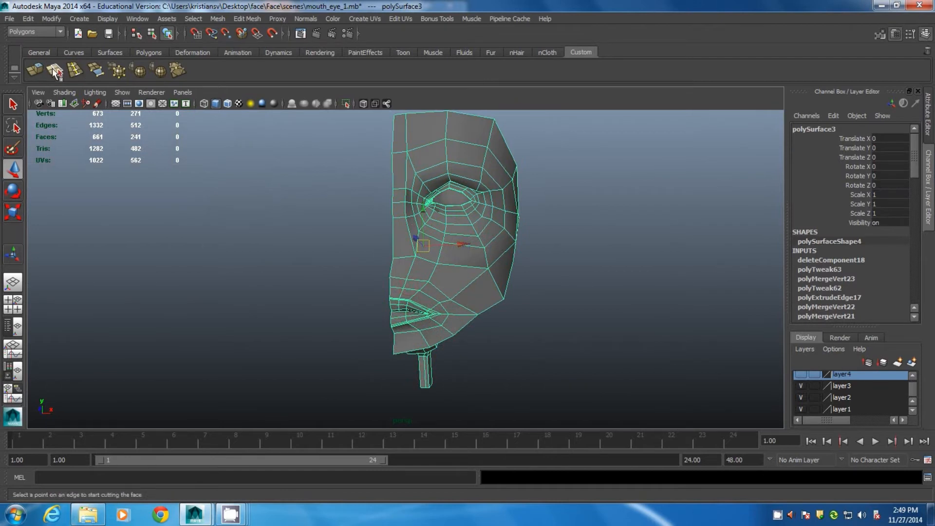
pyautogui.click(155, 70)
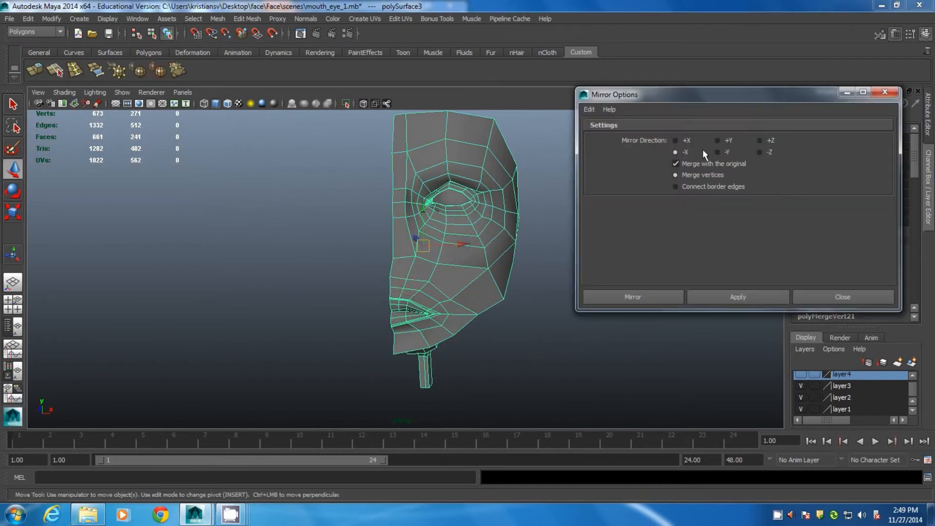
pyautogui.click(734, 303)
pyautogui.click(810, 298)
# Set the mirror operation's Merge Threshold to 0.001
pyautogui.keyDown('alt'); pyautogui.moveTo(339, 284); pyautogui.dragTo(461, 217); pyautogui.keyUp('alt')
pyautogui.keyDown('alt'); pyautogui.moveTo(473, 219); pyautogui.dragTo(588, 333, button='right'); pyautogui.keyUp('alt')
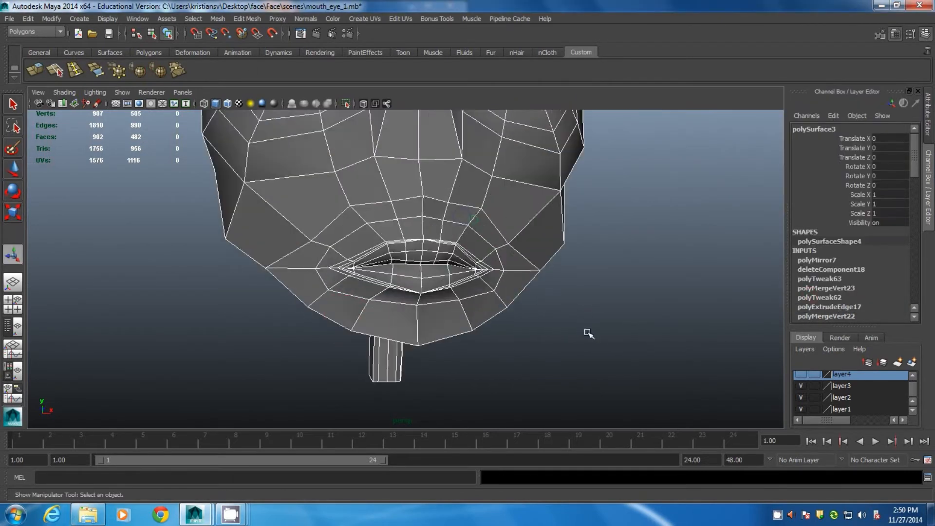
pyautogui.keyDown('alt'); pyautogui.moveTo(474, 221); pyautogui.dragTo(465, 279, button='middle'); pyautogui.keyUp('alt')
pyautogui.keyDown('alt'); pyautogui.moveTo(463, 304); pyautogui.dragTo(391, 326, button='right'); pyautogui.keyUp('alt')
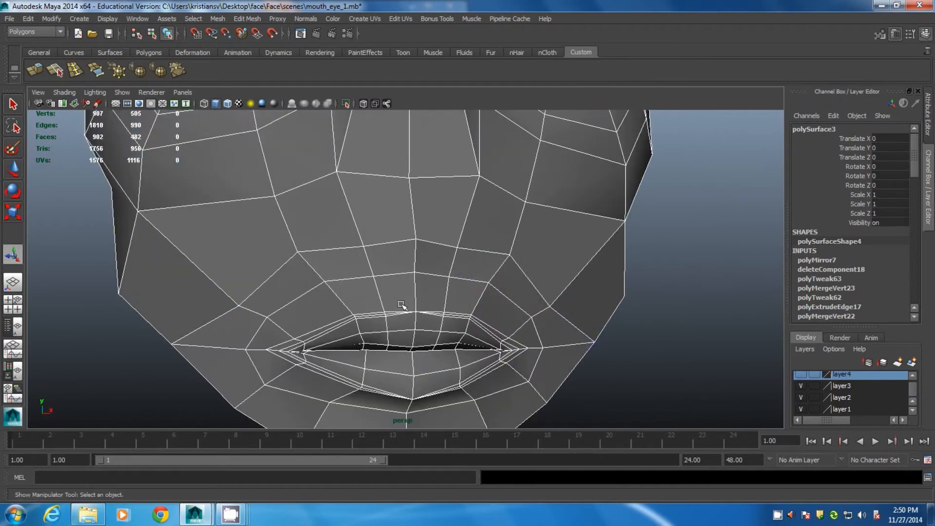
pyautogui.keyDown('alt'); pyautogui.moveTo(396, 324); pyautogui.dragTo(411, 330); pyautogui.keyUp('alt')
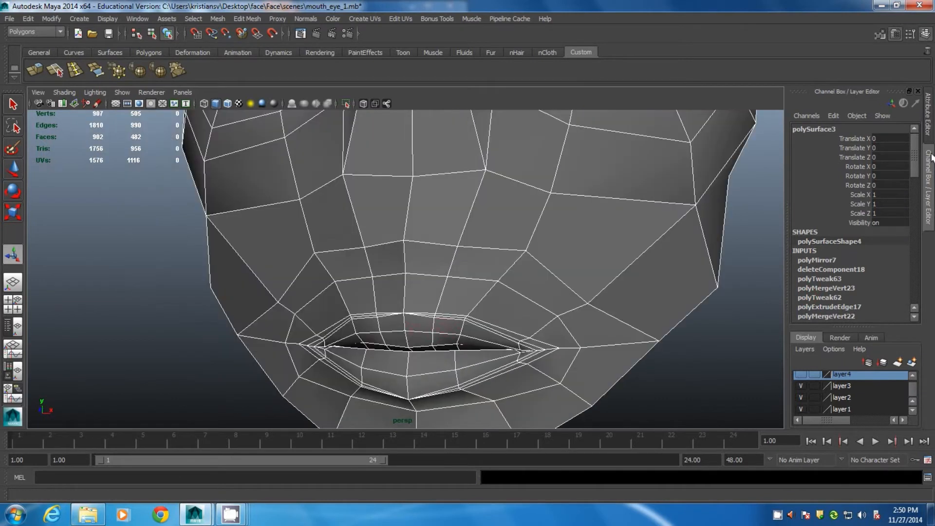
pyautogui.moveTo(915, 165); pyautogui.dragTo(916, 185)
pyautogui.click(826, 169)
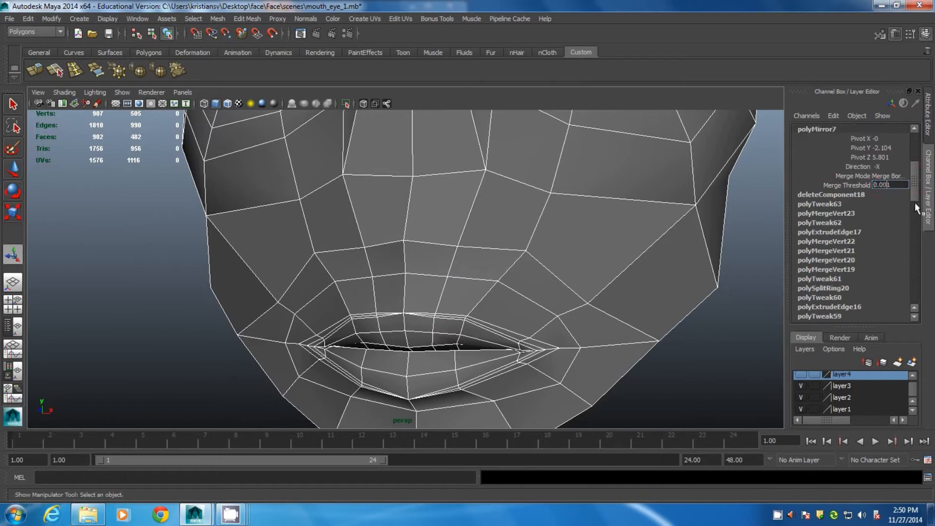
pyautogui.press('Return')
# Examine the mirrored mesh around the lips in object mode
pyautogui.keyDown('alt'); pyautogui.moveTo(348, 325); pyautogui.dragTo(288, 215, button='right'); pyautogui.keyUp('alt')
pyautogui.keyDown('alt'); pyautogui.moveTo(288, 215); pyautogui.dragTo(375, 254); pyautogui.keyUp('alt')
pyautogui.moveTo(412, 272); pyautogui.dragTo(450, 244, button='right')
pyautogui.click(714, 362)
pyautogui.keyDown('alt'); pyautogui.moveTo(552, 338); pyautogui.dragTo(538, 339); pyautogui.keyUp('alt')
pyautogui.keyDown('alt'); pyautogui.moveTo(538, 340); pyautogui.dragTo(579, 366, button='right'); pyautogui.keyUp('alt')
pyautogui.click(463, 326)
pyautogui.keyDown('alt'); pyautogui.moveTo(463, 327); pyautogui.dragTo(388, 236); pyautogui.keyUp('alt')
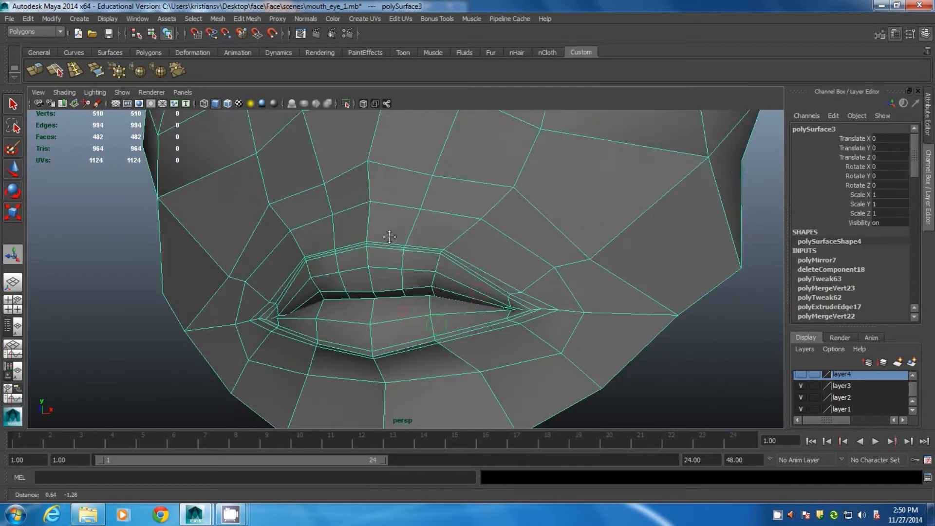
# Select the vertical edge at the centre of the upper lip and lower it with the Move tool
pyautogui.keyDown('alt'); pyautogui.moveTo(388, 235); pyautogui.dragTo(445, 290, button='right'); pyautogui.keyUp('alt')
pyautogui.keyDown('alt'); pyautogui.moveTo(396, 260); pyautogui.dragTo(394, 241, button='middle'); pyautogui.keyUp('alt')
pyautogui.rightClick(380, 256)
pyautogui.moveTo(383, 281); pyautogui.dragTo(380, 228, button='right')
pyautogui.click(360, 270)
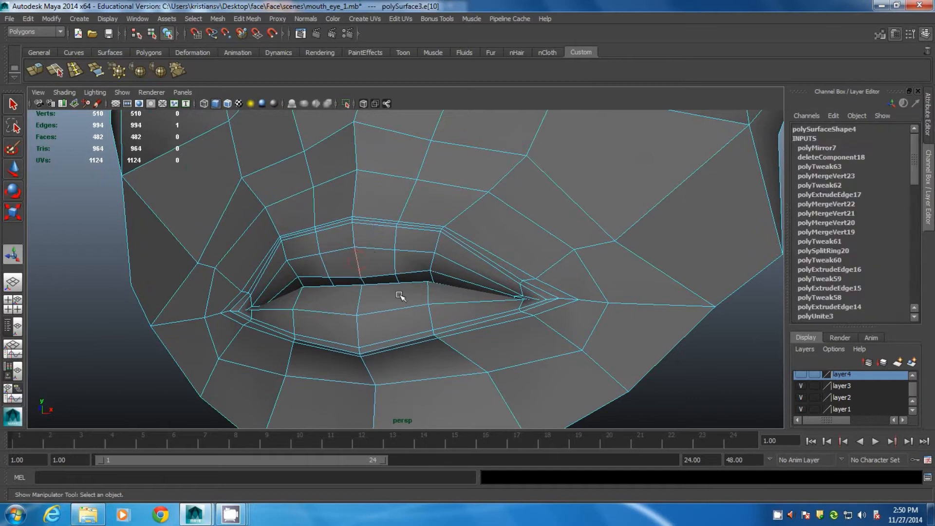
pyautogui.keyDown('alt'); pyautogui.moveTo(401, 292); pyautogui.dragTo(341, 323); pyautogui.keyUp('alt')
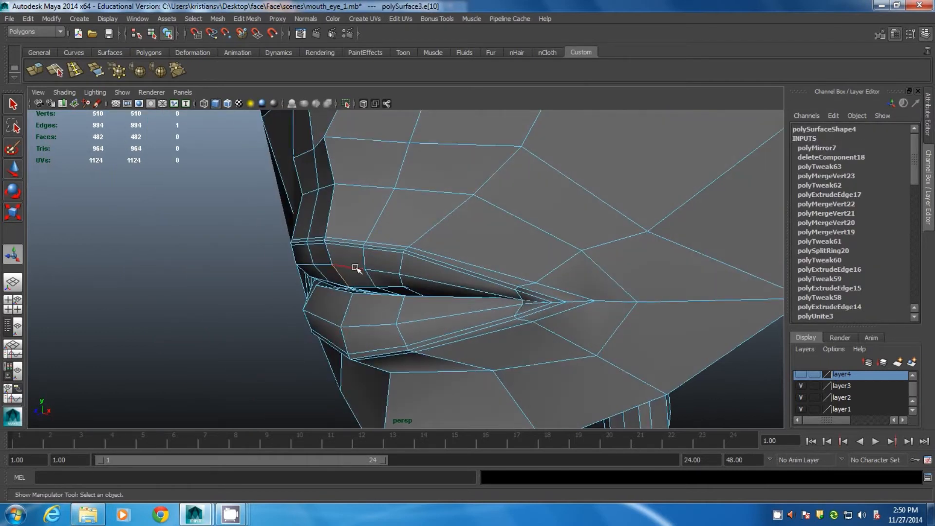
pyautogui.click(13, 176)
pyautogui.keyDown('alt'); pyautogui.moveTo(297, 262); pyautogui.dragTo(336, 287, button='right'); pyautogui.keyUp('alt')
pyautogui.keyDown('alt'); pyautogui.moveTo(336, 286); pyautogui.dragTo(385, 250, button='middle'); pyautogui.keyUp('alt')
pyautogui.keyDown('alt'); pyautogui.moveTo(385, 245); pyautogui.dragTo(457, 268); pyautogui.keyUp('alt')
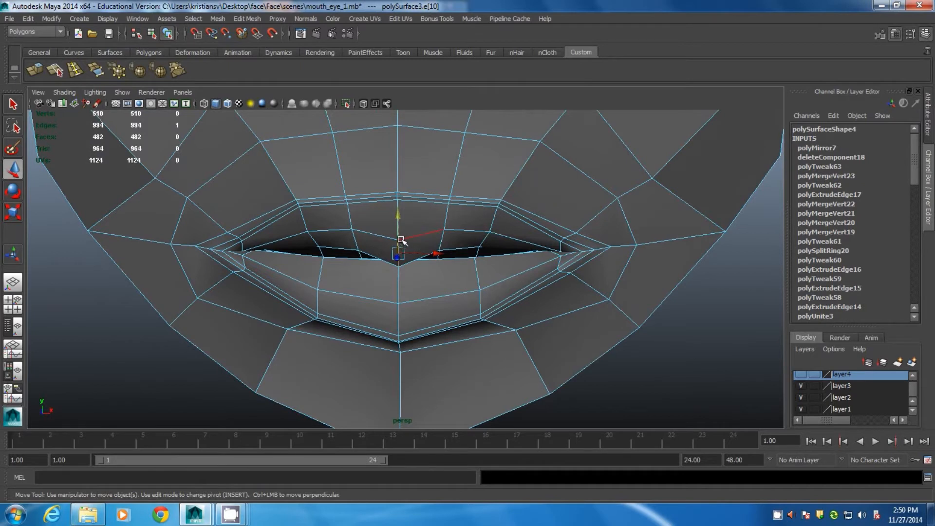
# Display the face mesh in smooth preview, return to object mode and clear the selection
pyautogui.keyDown('alt'); pyautogui.moveTo(428, 257); pyautogui.dragTo(408, 253); pyautogui.keyUp('alt')
pyautogui.keyDown('alt'); pyautogui.moveTo(414, 258); pyautogui.dragTo(484, 316, button='right'); pyautogui.keyUp('alt')
pyautogui.keyDown('alt'); pyautogui.moveTo(409, 234); pyautogui.dragTo(349, 271, button='middle'); pyautogui.keyUp('alt')
pyautogui.press('2')
pyautogui.press('1')
pyautogui.scroll(-5, 345, 269)
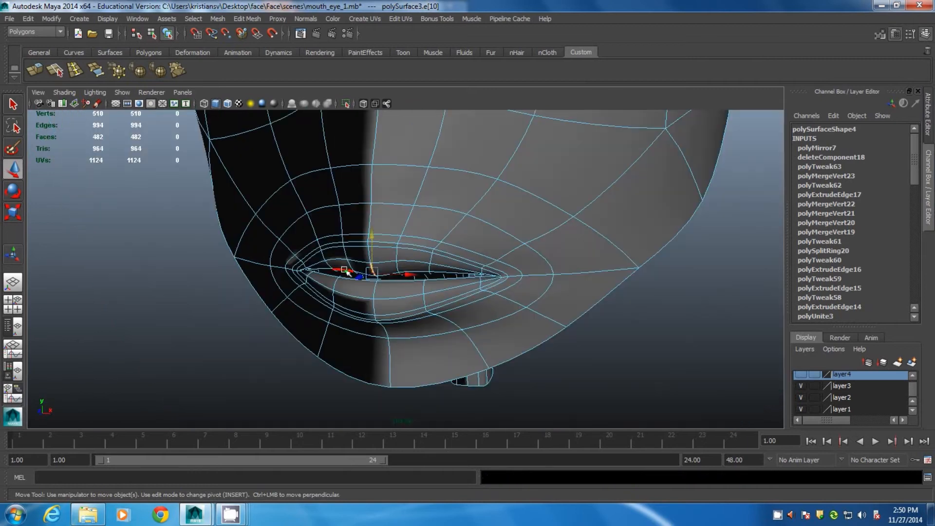
pyautogui.scroll(-8, 393, 224)
pyautogui.keyDown('alt'); pyautogui.moveTo(404, 222); pyautogui.dragTo(412, 271, button='middle'); pyautogui.keyUp('alt')
pyautogui.moveTo(413, 272)
pyautogui.keyDown('alt'); pyautogui.mouseDown()
pyautogui.moveTo(476, 267)
pyautogui.moveTo(659, 359)
pyautogui.moveTo(586, 385)
pyautogui.moveTo(468, 349)
pyautogui.moveTo(388, 275)
pyautogui.moveTo(404, 264)
pyautogui.mouseUp(); pyautogui.keyUp('alt')
pyautogui.scroll(-5, 388, 299)
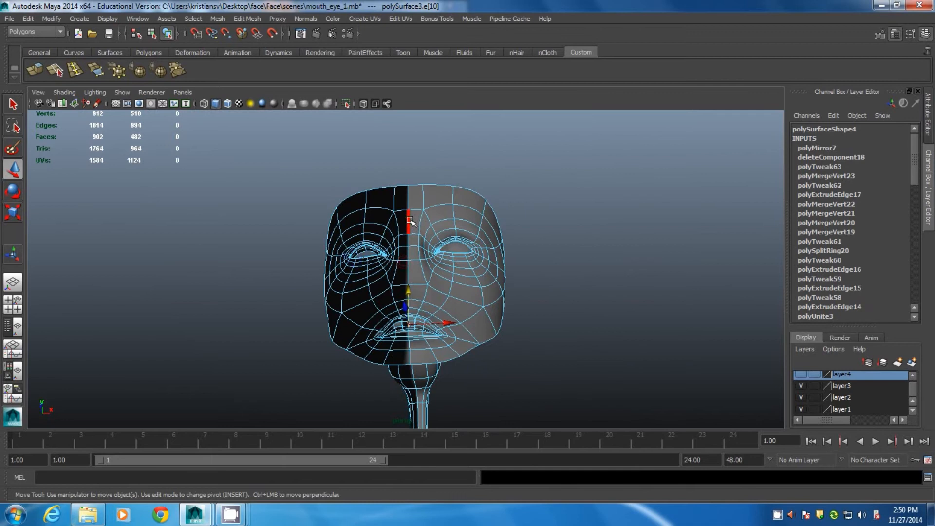
pyautogui.keyDown('alt'); pyautogui.moveTo(411, 224); pyautogui.dragTo(435, 272); pyautogui.keyUp('alt')
pyautogui.moveTo(416, 186); pyautogui.dragTo(473, 173, button='right')
pyautogui.keyDown('alt'); pyautogui.moveTo(488, 232); pyautogui.dragTo(492, 219); pyautogui.keyUp('alt')
pyautogui.click(615, 192)
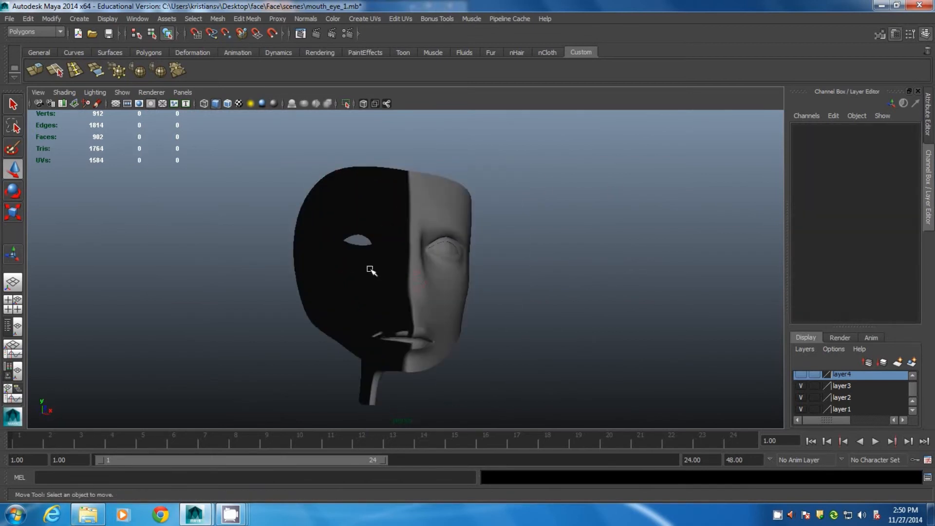
# Examine the smoothed lips and chin from the front, the sides and below
pyautogui.moveTo(420, 264)
pyautogui.keyDown('alt'); pyautogui.mouseDown()
pyautogui.moveTo(444, 286)
pyautogui.moveTo(471, 283)
pyautogui.moveTo(422, 326)
pyautogui.moveTo(453, 285)
pyautogui.moveTo(426, 277)
pyautogui.mouseUp(); pyautogui.keyUp('alt')
pyautogui.click(461, 266)
pyautogui.click(546, 183)
pyautogui.keyDown('alt'); pyautogui.moveTo(426, 277); pyautogui.dragTo(577, 318, button='right'); pyautogui.keyUp('alt')
pyautogui.keyDown('alt'); pyautogui.moveTo(394, 273); pyautogui.dragTo(378, 268); pyautogui.keyUp('alt')
pyautogui.keyDown('alt'); pyautogui.moveTo(378, 267); pyautogui.dragTo(417, 307, button='right'); pyautogui.keyUp('alt')
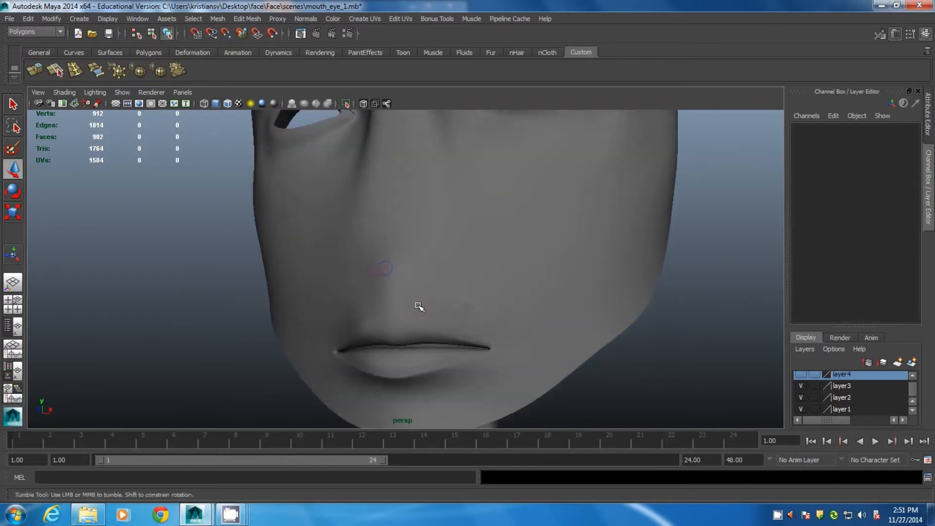
pyautogui.keyDown('alt'); pyautogui.moveTo(417, 306); pyautogui.dragTo(453, 302); pyautogui.keyUp('alt')
pyautogui.keyDown('alt'); pyautogui.moveTo(414, 263); pyautogui.dragTo(338, 182, button='middle'); pyautogui.keyUp('alt')
pyautogui.keyDown('alt'); pyautogui.moveTo(337, 182); pyautogui.dragTo(409, 292, button='right'); pyautogui.keyUp('alt')
pyautogui.keyDown('alt'); pyautogui.moveTo(400, 312); pyautogui.dragTo(311, 270); pyautogui.keyUp('alt')
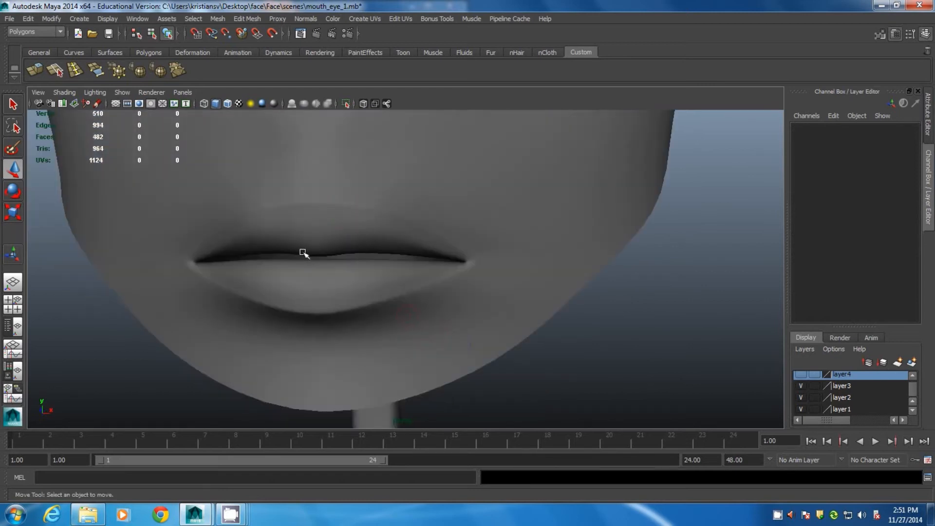
pyautogui.click(379, 241)
pyautogui.keyDown('alt'); pyautogui.moveTo(357, 252); pyautogui.dragTo(397, 309); pyautogui.keyUp('alt')
pyautogui.keyDown('alt'); pyautogui.moveTo(398, 308); pyautogui.dragTo(288, 246, button='right'); pyautogui.keyUp('alt')
pyautogui.click(578, 314)
pyautogui.keyDown('alt'); pyautogui.moveTo(578, 315); pyautogui.dragTo(513, 304); pyautogui.keyUp('alt')
pyautogui.keyDown('alt'); pyautogui.moveTo(338, 302); pyautogui.dragTo(365, 317); pyautogui.keyUp('alt')
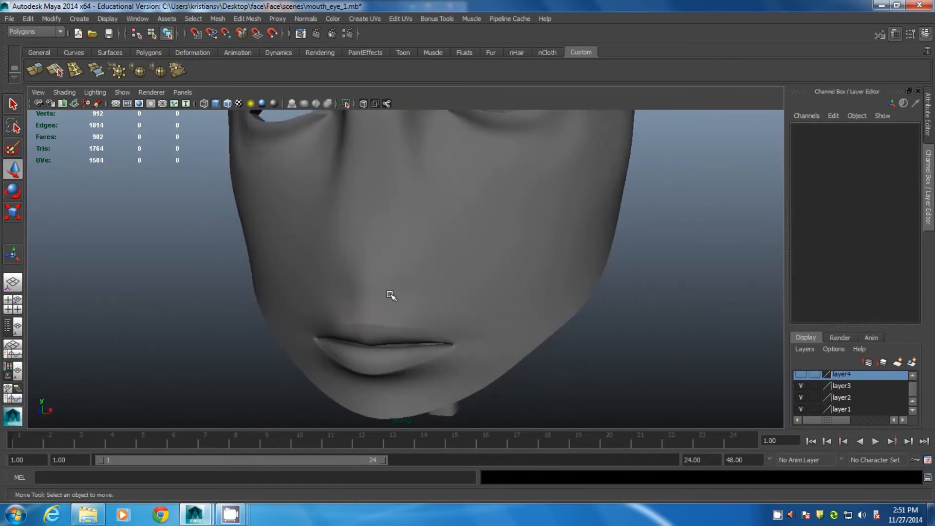
pyautogui.keyDown('alt'); pyautogui.moveTo(391, 295); pyautogui.dragTo(400, 298); pyautogui.keyUp('alt')
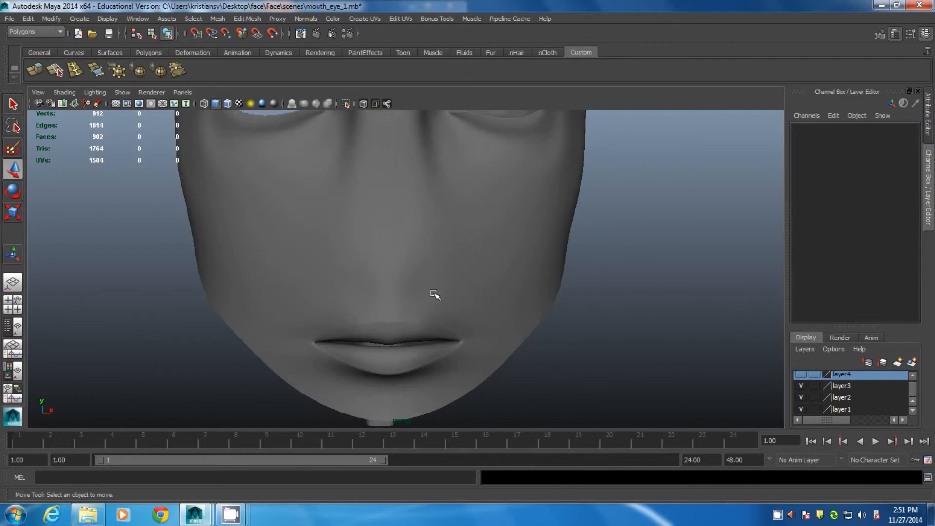
pyautogui.moveTo(480, 317)
pyautogui.keyDown('alt'); pyautogui.mouseDown()
pyautogui.moveTo(395, 283)
pyautogui.moveTo(344, 320)
pyautogui.moveTo(297, 317)
pyautogui.moveTo(301, 340)
pyautogui.mouseUp(); pyautogui.keyUp('alt')
# Turn off smooth preview and push the central vertex just above the upper lip back along Z
pyautogui.scroll(5, 390, 288)
pyautogui.click(381, 282)
pyautogui.press('1')
pyautogui.click(307, 294)
pyautogui.click(285, 312)
pyautogui.moveTo(249, 322); pyautogui.dragTo(264, 322)
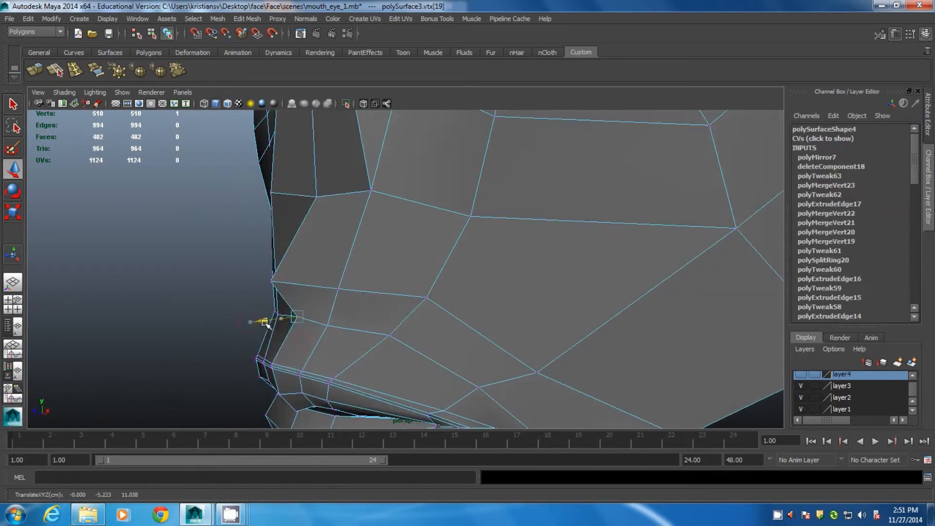
pyautogui.moveTo(295, 280); pyautogui.dragTo(366, 333)
pyautogui.moveTo(373, 299); pyautogui.dragTo(280, 278)
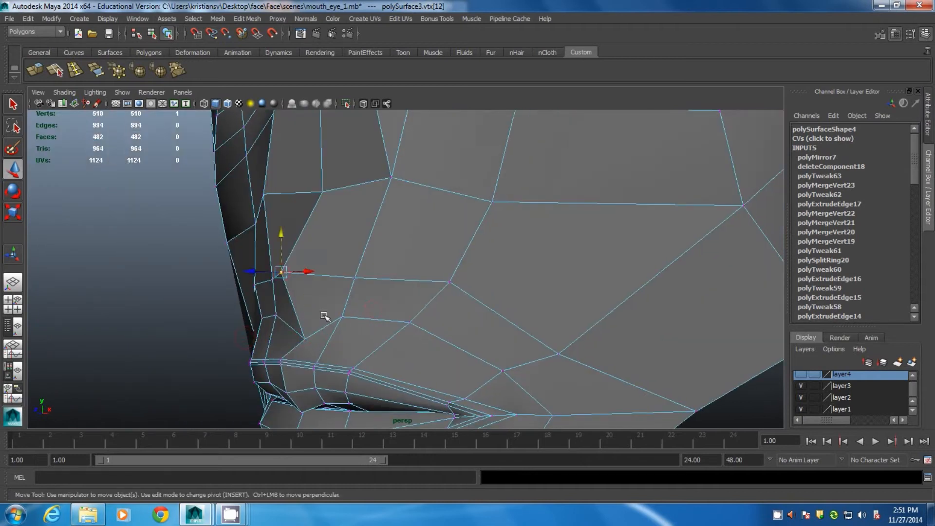
pyautogui.keyDown('alt'); pyautogui.moveTo(325, 317); pyautogui.dragTo(273, 280); pyautogui.keyUp('alt')
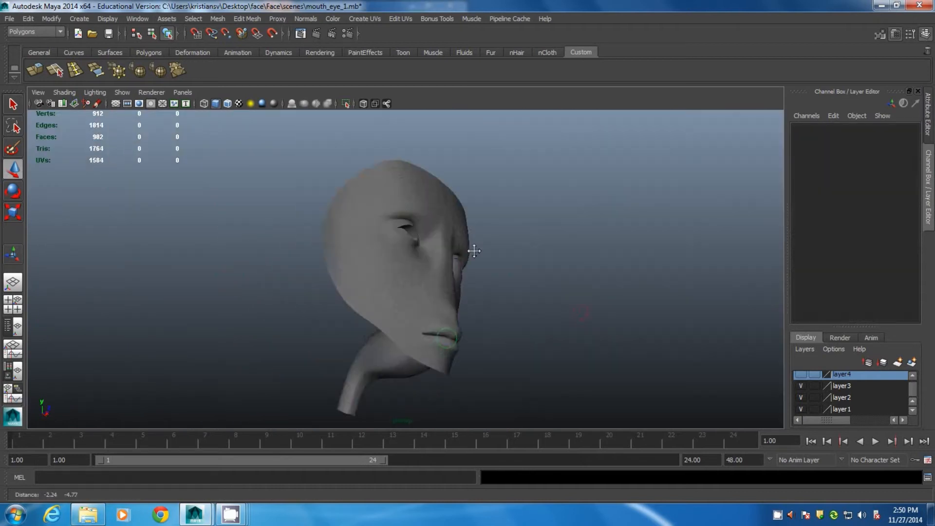
# Examine the whole smoothed face, checking the upper lip and the area under the nose from several angles
pyautogui.keyDown('alt'); pyautogui.moveTo(473, 250); pyautogui.dragTo(476, 247, button='middle'); pyautogui.keyUp('alt')
pyautogui.keyDown('alt'); pyautogui.moveTo(476, 247); pyautogui.dragTo(408, 265); pyautogui.keyUp('alt')
pyautogui.keyDown('alt'); pyautogui.moveTo(408, 265); pyautogui.dragTo(467, 267, button='right'); pyautogui.keyUp('alt')
pyautogui.keyDown('alt'); pyautogui.moveTo(374, 272); pyautogui.dragTo(467, 306, button='right'); pyautogui.keyUp('alt')
pyautogui.keyDown('alt'); pyautogui.moveTo(378, 268); pyautogui.dragTo(418, 305); pyautogui.keyUp('alt')
pyautogui.keyDown('alt'); pyautogui.moveTo(455, 321); pyautogui.dragTo(375, 210, button='middle'); pyautogui.keyUp('alt')
pyautogui.keyDown('alt'); pyautogui.moveTo(376, 211); pyautogui.dragTo(461, 342, button='right'); pyautogui.keyUp('alt')
pyautogui.keyDown('alt'); pyautogui.moveTo(433, 330); pyautogui.dragTo(342, 209); pyautogui.keyUp('alt')
pyautogui.keyDown('alt'); pyautogui.moveTo(341, 209); pyautogui.dragTo(399, 296, button='middle'); pyautogui.keyUp('alt')
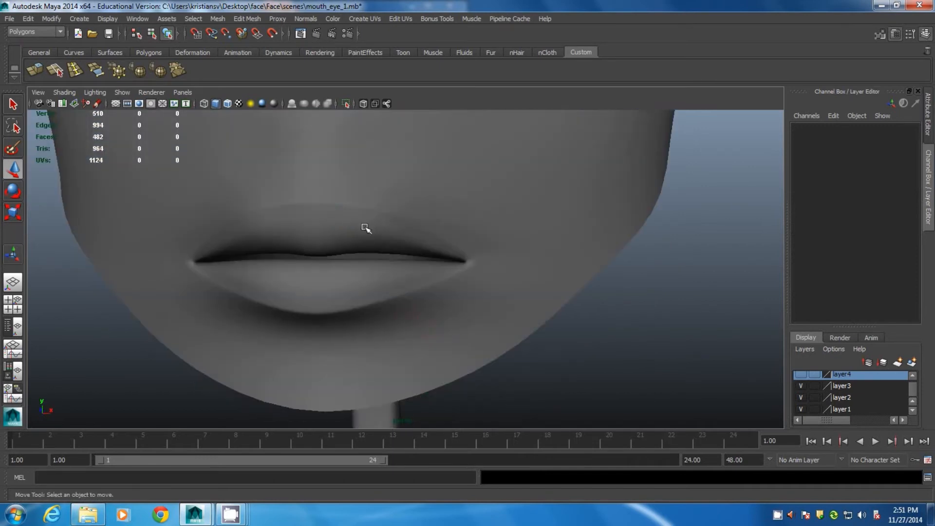
pyautogui.click(378, 240)
pyautogui.keyDown('alt'); pyautogui.moveTo(317, 289); pyautogui.dragTo(352, 242); pyautogui.keyUp('alt')
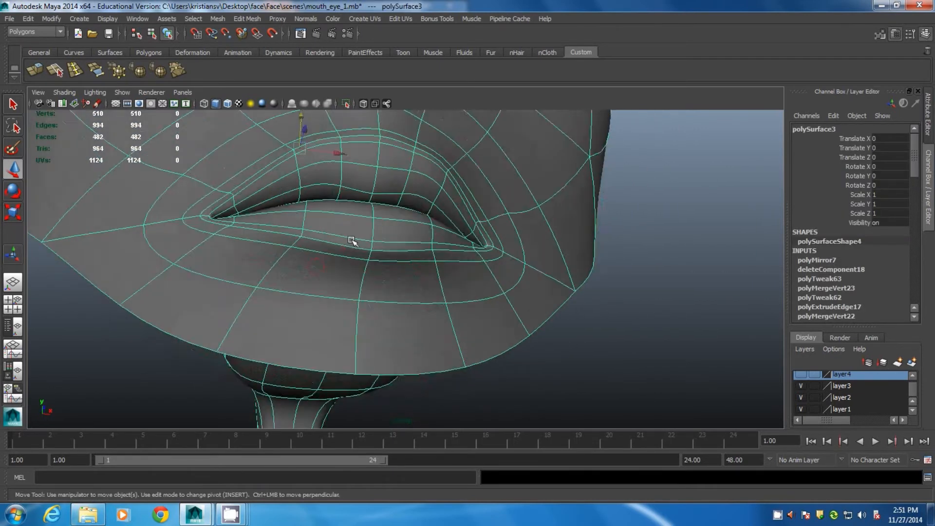
pyautogui.keyDown('alt'); pyautogui.moveTo(402, 309); pyautogui.dragTo(374, 379); pyautogui.keyUp('alt')
pyautogui.keyDown('alt'); pyautogui.moveTo(373, 378); pyautogui.dragTo(426, 312, button='middle'); pyautogui.keyUp('alt')
pyautogui.keyDown('alt'); pyautogui.moveTo(426, 312); pyautogui.dragTo(287, 243, button='right'); pyautogui.keyUp('alt')
pyautogui.click(648, 294)
pyautogui.keyDown('alt'); pyautogui.moveTo(579, 312); pyautogui.dragTo(523, 306); pyautogui.keyUp('alt')
pyautogui.keyDown('alt'); pyautogui.moveTo(349, 311); pyautogui.dragTo(384, 289); pyautogui.keyUp('alt')
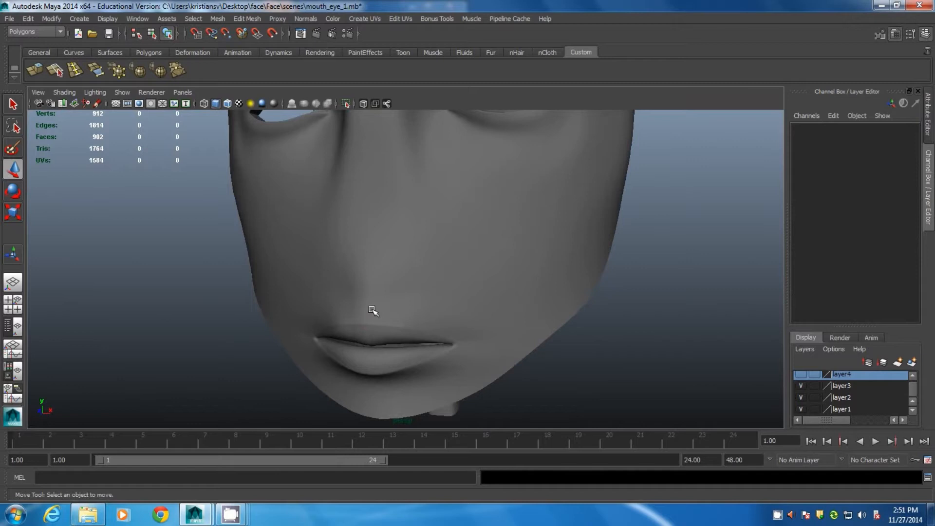
pyautogui.keyDown('alt'); pyautogui.moveTo(373, 310); pyautogui.dragTo(420, 306); pyautogui.keyUp('alt')
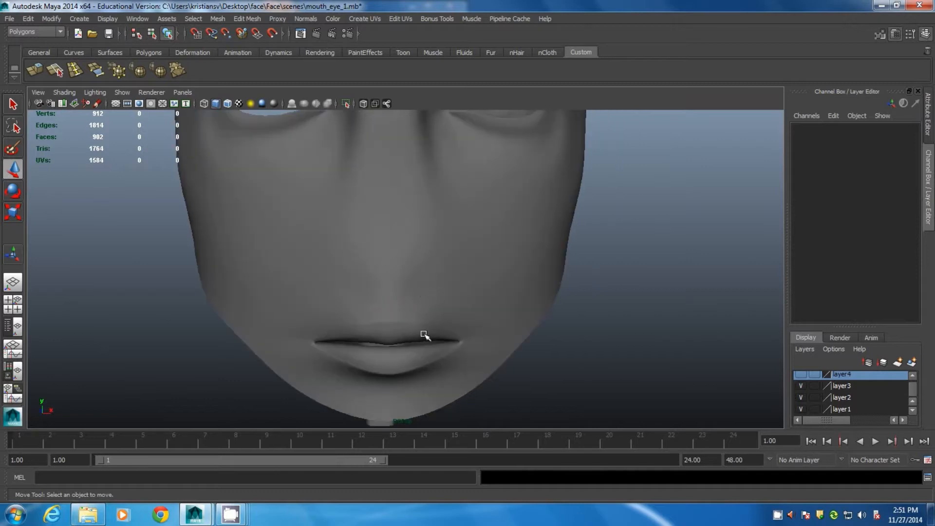
pyautogui.keyDown('alt'); pyautogui.moveTo(477, 315); pyautogui.dragTo(385, 282); pyautogui.keyUp('alt')
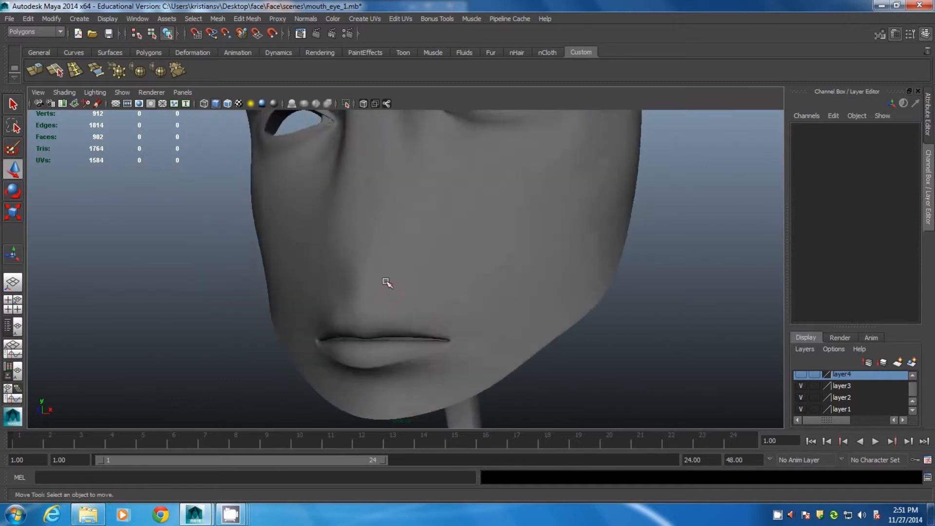
# Adjust the vertices between nose and upper lip, pushing the protruding centre vertex back along Z, and restore smooth preview
pyautogui.keyDown('alt'); pyautogui.moveTo(385, 282); pyautogui.dragTo(532, 370, button='right'); pyautogui.keyUp('alt')
pyautogui.click(389, 284)
pyautogui.keyDown('alt'); pyautogui.moveTo(364, 316); pyautogui.dragTo(274, 317); pyautogui.keyUp('alt')
pyautogui.press('1')
pyautogui.moveTo(306, 259); pyautogui.dragTo(266, 260, button='right')
pyautogui.click(286, 313)
pyautogui.keyDown('alt'); pyautogui.moveTo(285, 315); pyautogui.dragTo(268, 322); pyautogui.keyUp('alt')
pyautogui.moveTo(301, 281)
pyautogui.mouseDown()
pyautogui.moveTo(301, 309)
pyautogui.moveTo(301, 298)
pyautogui.mouseUp()
pyautogui.keyDown('alt'); pyautogui.moveTo(282, 341); pyautogui.dragTo(241, 333); pyautogui.keyUp('alt')
pyautogui.click(279, 268)
pyautogui.scroll(3, 259, 308)
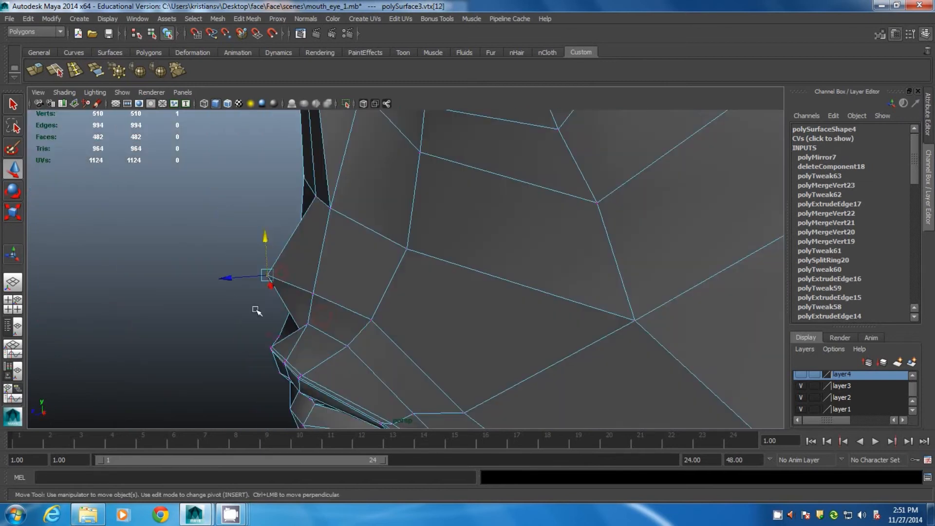
pyautogui.moveTo(236, 281); pyautogui.dragTo(271, 284)
pyautogui.press('3')
# Return to object mode and examine the smoothed lips in profile
pyautogui.keyDown('alt'); pyautogui.moveTo(285, 318); pyautogui.dragTo(461, 231); pyautogui.keyUp('alt')
pyautogui.moveTo(461, 232); pyautogui.dragTo(501, 211, button='right')
pyautogui.click(98, 248)
pyautogui.scroll(-3, 320, 305)
pyautogui.moveTo(321, 307)
pyautogui.keyDown('alt'); pyautogui.mouseDown()
pyautogui.moveTo(396, 307)
pyautogui.moveTo(326, 312)
pyautogui.mouseUp(); pyautogui.keyUp('alt')
pyautogui.keyDown('alt'); pyautogui.moveTo(394, 288); pyautogui.dragTo(334, 287); pyautogui.keyUp('alt')
pyautogui.scroll(2, 468, 329)
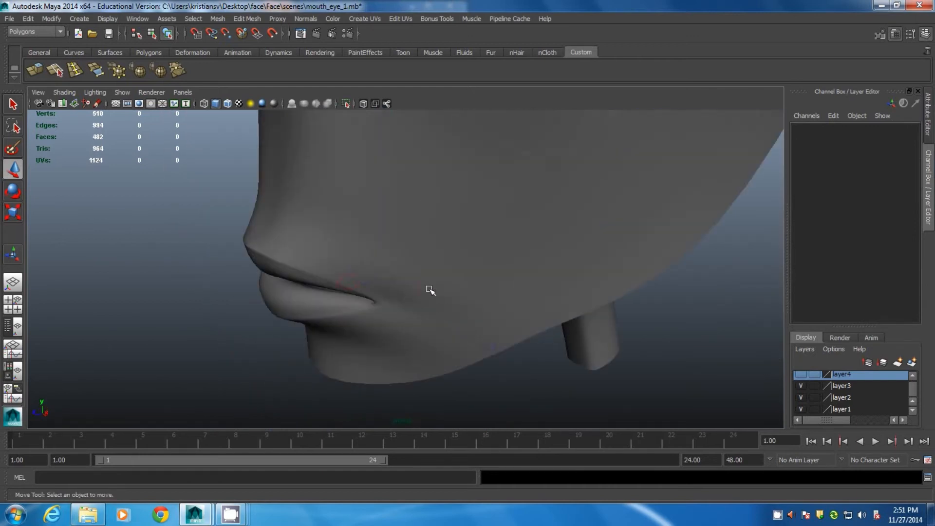
pyautogui.click(453, 312)
pyautogui.click(111, 274)
# Select the edge running outward from the mouth corner and shift it slightly along Z
pyautogui.keyDown('alt'); pyautogui.moveTo(434, 303); pyautogui.dragTo(411, 285); pyautogui.keyUp('alt')
pyautogui.keyDown('alt'); pyautogui.moveTo(411, 285); pyautogui.dragTo(497, 338, button='right'); pyautogui.keyUp('alt')
pyautogui.click(408, 290)
pyautogui.moveTo(423, 259); pyautogui.dragTo(425, 231, button='right')
pyautogui.click(404, 316)
pyautogui.keyDown('alt'); pyautogui.moveTo(407, 316); pyautogui.dragTo(486, 285); pyautogui.keyUp('alt')
pyautogui.moveTo(446, 361); pyautogui.dragTo(443, 363)
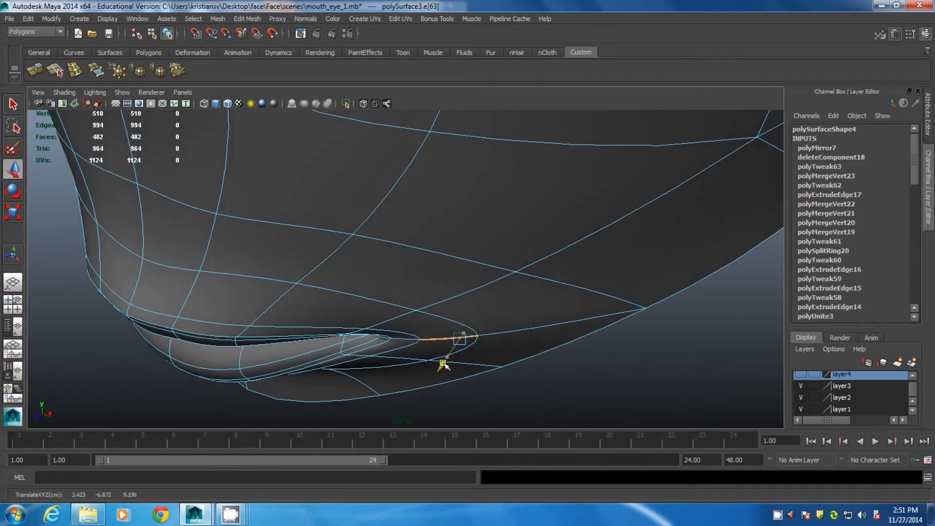
pyautogui.click(614, 370)
# Examine the smoothed mouth corners and lower lip from below in object mode
pyautogui.keyDown('alt'); pyautogui.moveTo(614, 370); pyautogui.dragTo(492, 312, button='right'); pyautogui.keyUp('alt')
pyautogui.moveTo(423, 236); pyautogui.dragTo(466, 217, button='right')
pyautogui.click(577, 320)
pyautogui.keyDown('alt'); pyautogui.moveTo(563, 337); pyautogui.dragTo(478, 309); pyautogui.keyUp('alt')
pyautogui.keyDown('alt'); pyautogui.moveTo(478, 308); pyautogui.dragTo(638, 394, button='right'); pyautogui.keyUp('alt')
pyautogui.keyDown('alt'); pyautogui.moveTo(370, 325); pyautogui.dragTo(470, 291, button='middle'); pyautogui.keyUp('alt')
pyautogui.keyDown('alt'); pyautogui.moveTo(470, 291); pyautogui.dragTo(536, 326, button='right'); pyautogui.keyUp('alt')
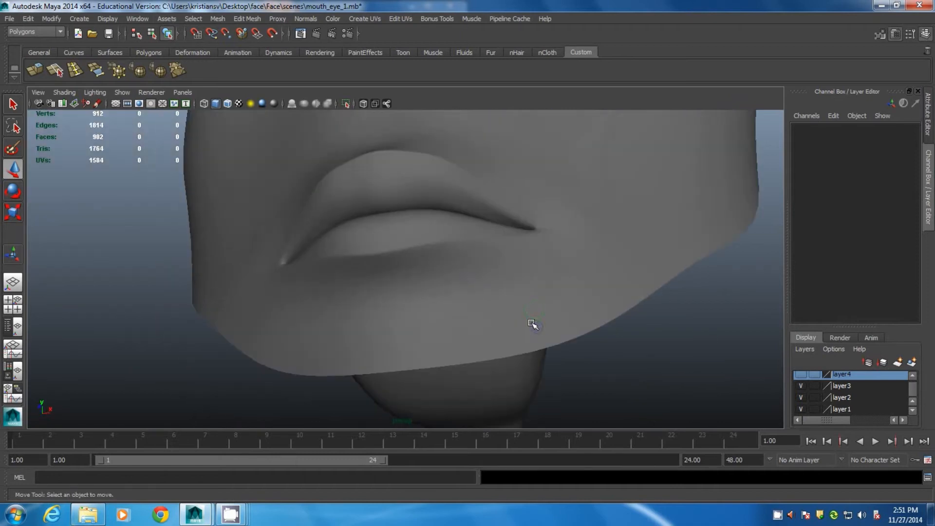
# Insert an edge loop through the lower lip and chin, just to one side of the centre line
pyautogui.click(418, 275)
pyautogui.keyDown('alt'); pyautogui.moveTo(397, 268); pyautogui.dragTo(432, 322); pyautogui.keyUp('alt')
pyautogui.keyDown('alt'); pyautogui.moveTo(432, 321); pyautogui.dragTo(399, 284, button='right'); pyautogui.keyUp('alt')
pyautogui.keyDown('alt'); pyautogui.moveTo(399, 284); pyautogui.dragTo(412, 273); pyautogui.keyUp('alt')
pyautogui.moveTo(412, 271); pyautogui.dragTo(413, 231, button='right')
pyautogui.click(420, 283)
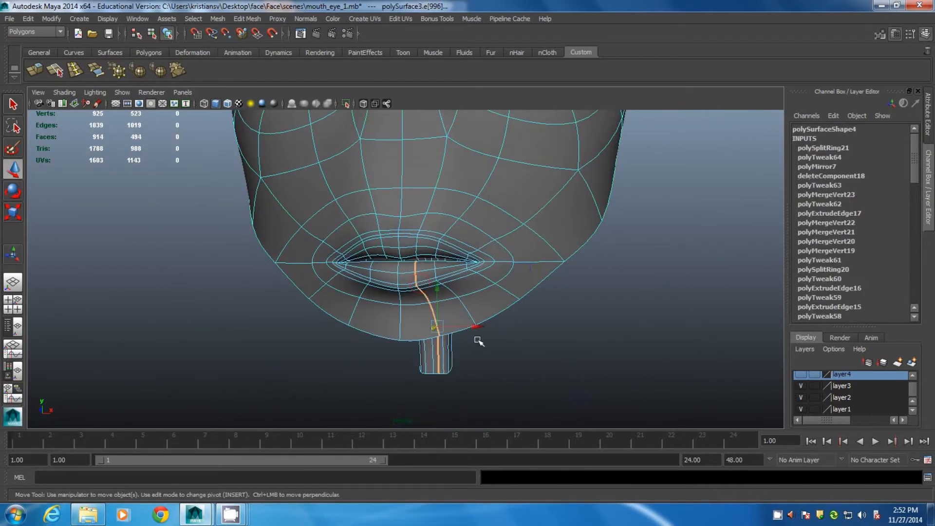
# Select the vertical edge below the lower lip next to the new loop, reposition it with the Move tool and deselect it
pyautogui.keyDown('alt'); pyautogui.moveTo(475, 337); pyautogui.dragTo(424, 285); pyautogui.keyUp('alt')
pyautogui.click(385, 298)
pyautogui.click(382, 324)
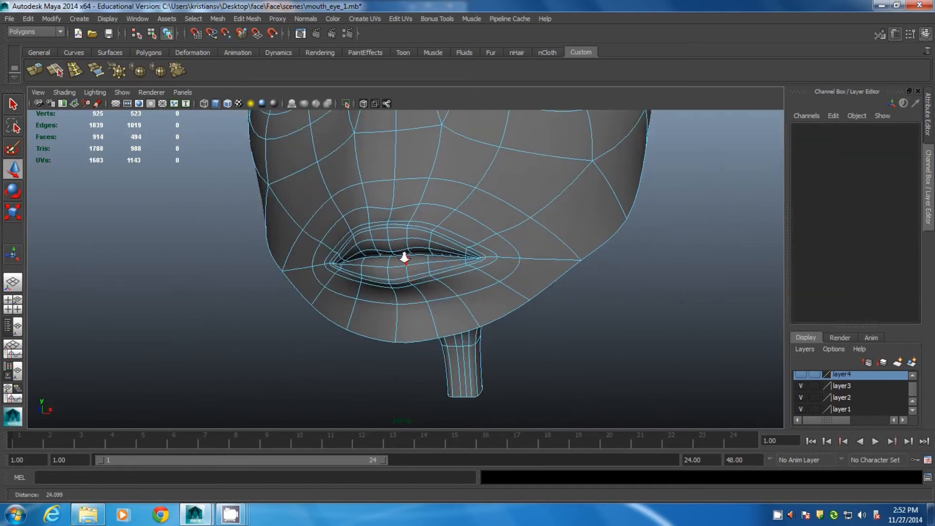
pyautogui.keyDown('alt'); pyautogui.moveTo(417, 292); pyautogui.dragTo(362, 273); pyautogui.keyUp('alt')
pyautogui.keyDown('alt'); pyautogui.moveTo(389, 292); pyautogui.dragTo(479, 366, button='right'); pyautogui.keyUp('alt')
pyautogui.click(411, 279)
pyautogui.keyDown('alt'); pyautogui.moveTo(410, 279); pyautogui.dragTo(470, 283); pyautogui.keyUp('alt')
pyautogui.click(480, 315)
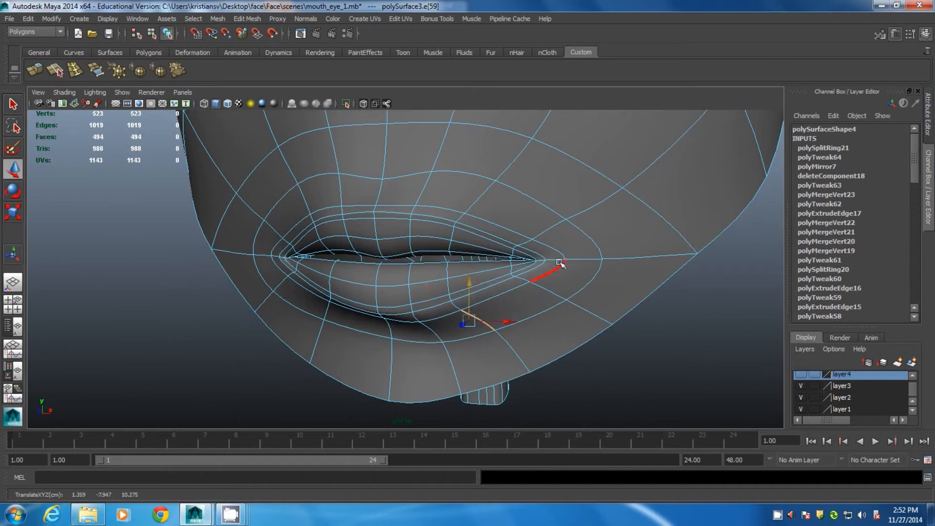
pyautogui.click(684, 325)
# Examine the lower lip and chin around the new edge loop, comparing the unsmoothed and smoothed display
pyautogui.keyDown('alt'); pyautogui.moveTo(684, 325); pyautogui.dragTo(621, 242, button='right'); pyautogui.keyUp('alt')
pyautogui.keyDown('alt'); pyautogui.moveTo(482, 261); pyautogui.dragTo(513, 256); pyautogui.keyUp('alt')
pyautogui.keyDown('alt'); pyautogui.moveTo(511, 256); pyautogui.dragTo(459, 247, button='right'); pyautogui.keyUp('alt')
pyautogui.keyDown('alt'); pyautogui.moveTo(475, 257); pyautogui.dragTo(450, 248); pyautogui.keyUp('alt')
pyautogui.keyDown('alt'); pyautogui.moveTo(399, 258); pyautogui.dragTo(433, 246, button='right'); pyautogui.keyUp('alt')
pyautogui.click(429, 278)
pyautogui.press('1')
pyautogui.doubleClick(435, 285)
pyautogui.press('3')
pyautogui.moveTo(434, 282)
pyautogui.keyDown('alt'); pyautogui.mouseDown()
pyautogui.moveTo(435, 298)
pyautogui.moveTo(401, 296)
pyautogui.moveTo(365, 353)
pyautogui.moveTo(352, 326)
pyautogui.moveTo(444, 287)
pyautogui.mouseUp(); pyautogui.keyUp('alt')
pyautogui.click(386, 298)
pyautogui.click(344, 369)
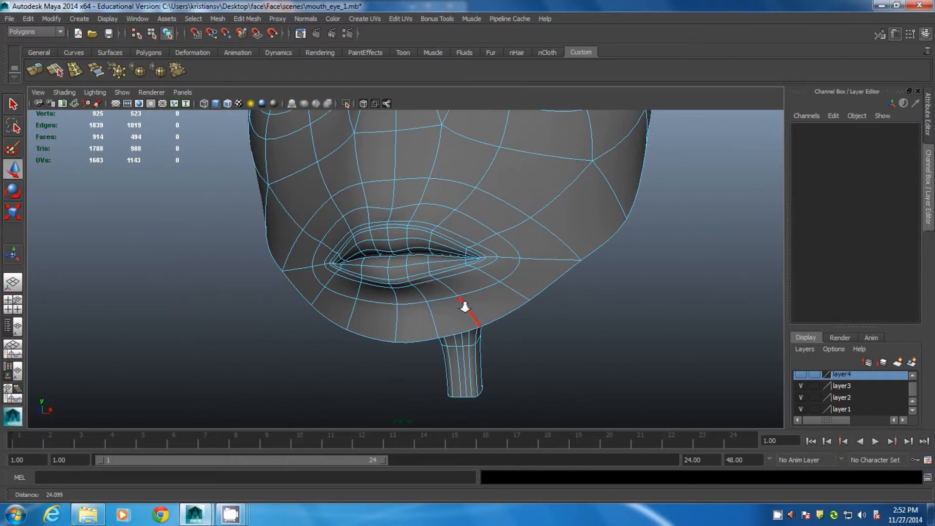
pyautogui.keyDown('alt'); pyautogui.moveTo(429, 278); pyautogui.dragTo(404, 290); pyautogui.keyUp('alt')
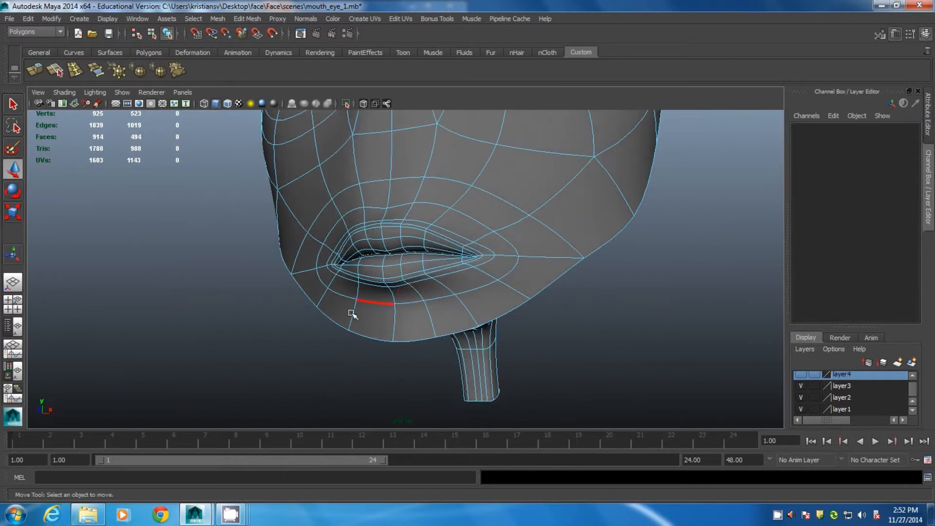
pyautogui.keyDown('alt'); pyautogui.moveTo(388, 293); pyautogui.dragTo(411, 289, button='right'); pyautogui.keyUp('alt')
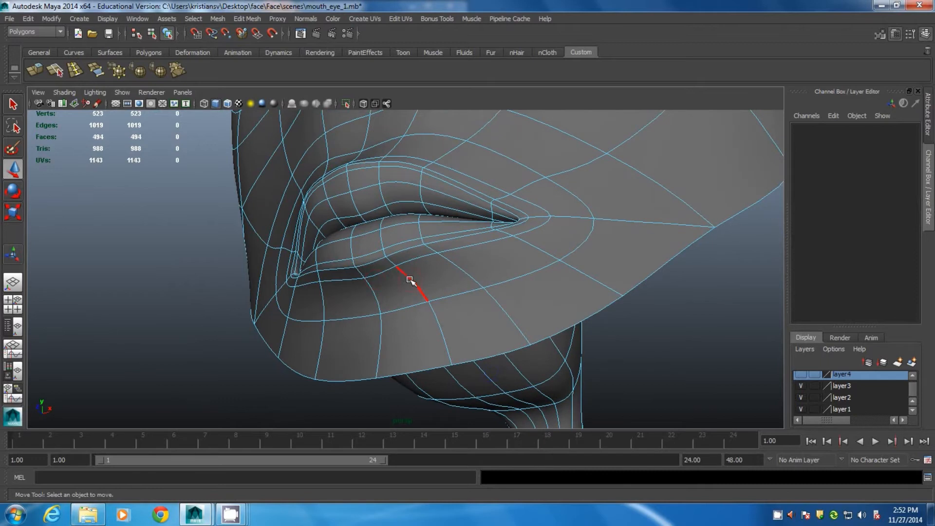
# Try to reposition the new loop's edge below the lower lip, and undo the last changes
pyautogui.click(409, 280)
pyautogui.keyDown('alt'); pyautogui.moveTo(409, 280); pyautogui.dragTo(443, 341); pyautogui.keyUp('alt')
pyautogui.moveTo(431, 285); pyautogui.dragTo(470, 284)
pyautogui.click(480, 315)
pyautogui.hotkey('ctrl', 'z')
pyautogui.hotkey('ctrl', 'z')
pyautogui.hotkey('ctrl', 'z')
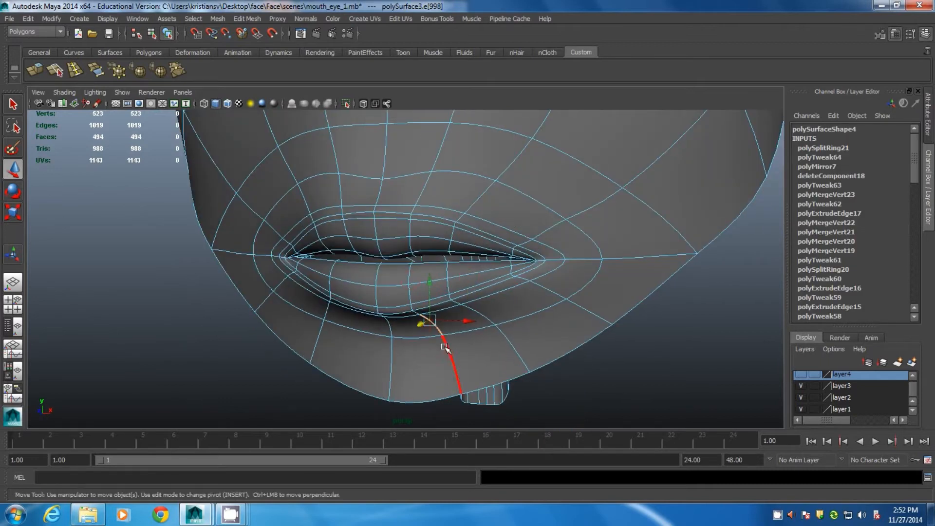
# Move the new loop's edge and its neighbouring edge below the lower lip, and return to object mode
pyautogui.moveTo(422, 325); pyautogui.dragTo(470, 283)
pyautogui.click(486, 318)
pyautogui.moveTo(559, 262); pyautogui.dragTo(623, 244, button='right')
pyautogui.keyDown('alt'); pyautogui.moveTo(585, 253); pyautogui.dragTo(482, 263, button='right'); pyautogui.keyUp('alt')
pyautogui.keyDown('alt'); pyautogui.moveTo(481, 263); pyautogui.dragTo(501, 257); pyautogui.keyUp('alt')
pyautogui.keyDown('alt'); pyautogui.moveTo(506, 256); pyautogui.dragTo(475, 264, button='right'); pyautogui.keyUp('alt')
pyautogui.keyDown('alt'); pyautogui.moveTo(475, 263); pyautogui.dragTo(452, 244); pyautogui.keyUp('alt')
pyautogui.keyDown('alt'); pyautogui.moveTo(457, 256); pyautogui.dragTo(501, 313, button='right'); pyautogui.keyUp('alt')
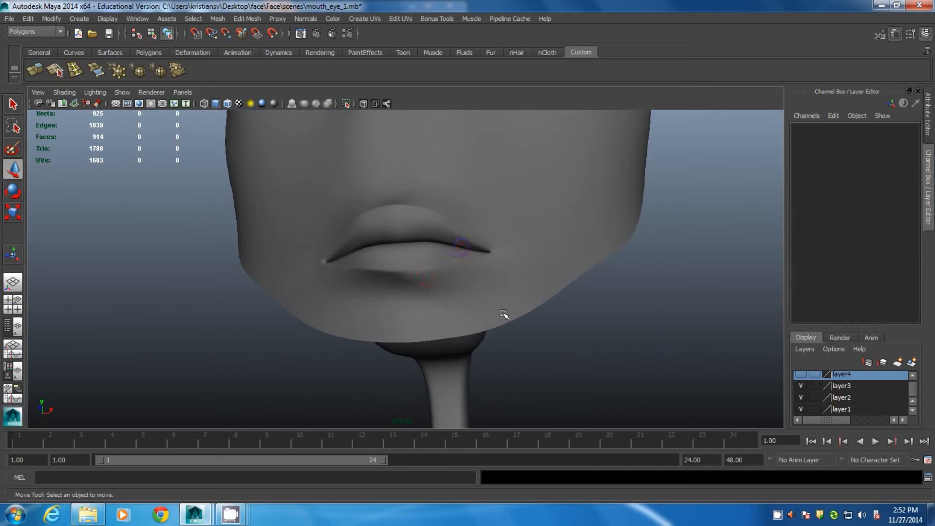
# Turn off smooth preview and align the central vertex on the lower lip's lower border along X with the face's centre line
pyautogui.click(429, 279)
pyautogui.press('1')
pyautogui.keyDown('alt'); pyautogui.moveTo(432, 269); pyautogui.dragTo(403, 245); pyautogui.keyUp('alt')
pyautogui.keyDown('alt'); pyautogui.moveTo(419, 260); pyautogui.dragTo(469, 284, button='right'); pyautogui.keyUp('alt')
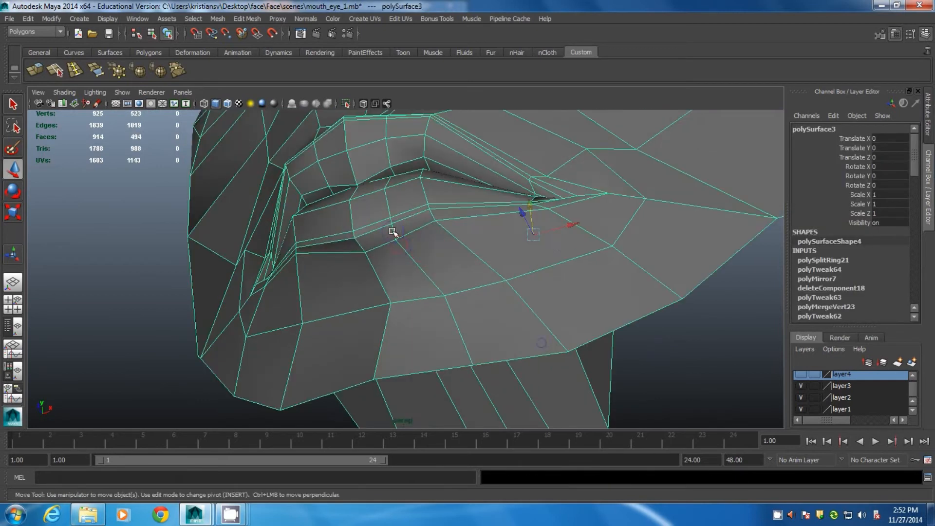
pyautogui.moveTo(392, 234); pyautogui.dragTo(384, 209, button='right')
pyautogui.keyDown('alt'); pyautogui.moveTo(398, 236); pyautogui.dragTo(411, 209); pyautogui.keyUp('alt')
pyautogui.keyDown('alt'); pyautogui.moveTo(416, 221); pyautogui.dragTo(458, 252, button='right'); pyautogui.keyUp('alt')
pyautogui.keyDown('alt'); pyautogui.moveTo(445, 246); pyautogui.dragTo(441, 339, button='middle'); pyautogui.keyUp('alt')
pyautogui.moveTo(365, 258); pyautogui.dragTo(329, 255, button='right')
pyautogui.click(371, 287)
pyautogui.moveTo(374, 288); pyautogui.dragTo(358, 263)
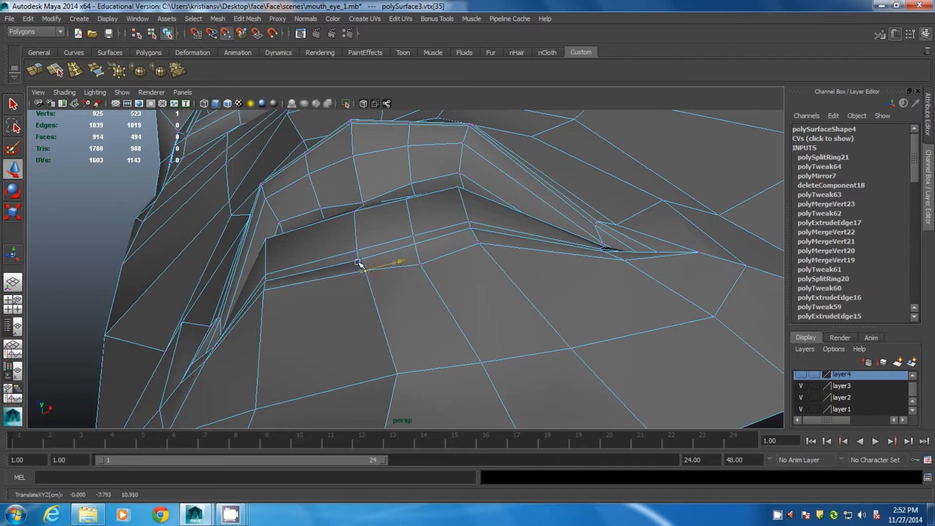
# Push the new loop's vertex on the lower lip's lower border back along Z and raise the neighbouring vertex slightly
pyautogui.click(421, 266)
pyautogui.keyDown('alt'); pyautogui.moveTo(421, 259); pyautogui.dragTo(306, 320); pyautogui.keyUp('alt')
pyautogui.moveTo(271, 350); pyautogui.dragTo(282, 353)
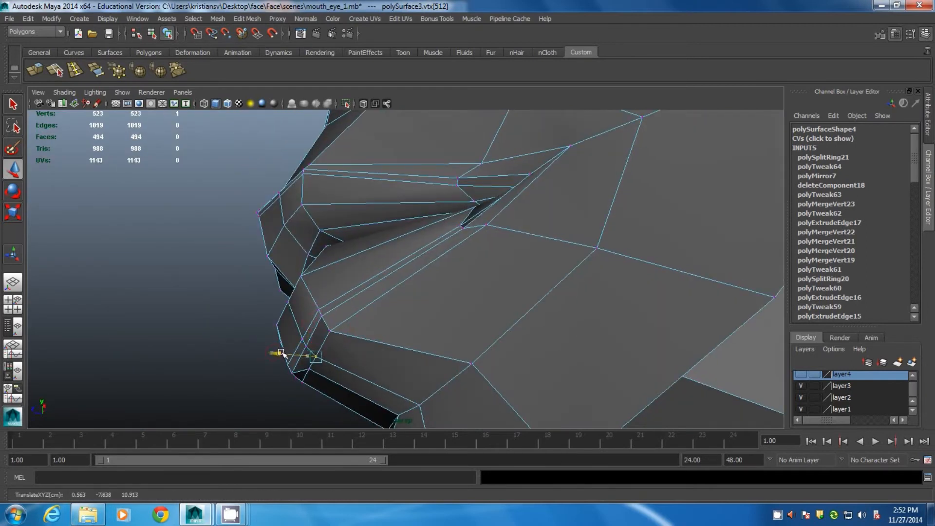
pyautogui.keyDown('alt'); pyautogui.moveTo(283, 320); pyautogui.dragTo(382, 333); pyautogui.keyUp('alt')
pyautogui.click(365, 337)
pyautogui.moveTo(366, 301); pyautogui.dragTo(365, 295)
pyautogui.keyDown('alt'); pyautogui.moveTo(330, 320); pyautogui.dragTo(408, 265); pyautogui.keyUp('alt')
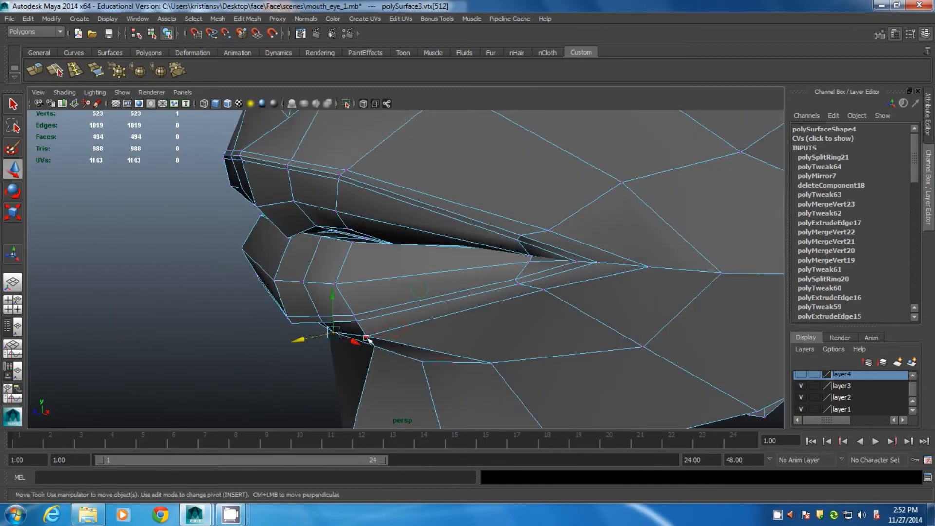
pyautogui.moveTo(335, 342); pyautogui.dragTo(344, 337)
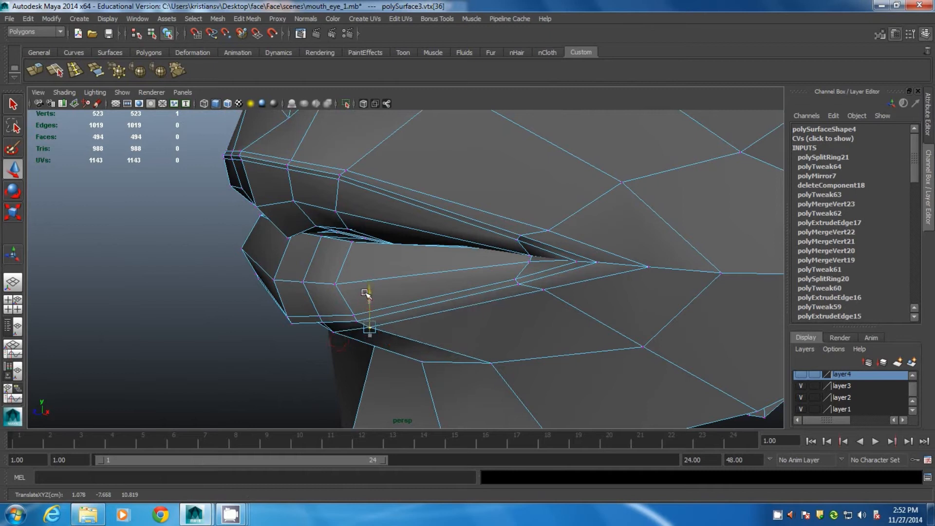
# Lower the vertex beside the centre of the lower lip's border slightly, and check the mouth in object mode with smooth preview
pyautogui.keyDown('alt'); pyautogui.moveTo(366, 294); pyautogui.dragTo(411, 250); pyautogui.keyUp('alt')
pyautogui.moveTo(409, 216); pyautogui.dragTo(409, 223)
pyautogui.keyDown('alt'); pyautogui.moveTo(427, 262); pyautogui.dragTo(417, 292); pyautogui.keyUp('alt')
pyautogui.press('3')
pyautogui.moveTo(501, 279); pyautogui.dragTo(555, 250, button='right')
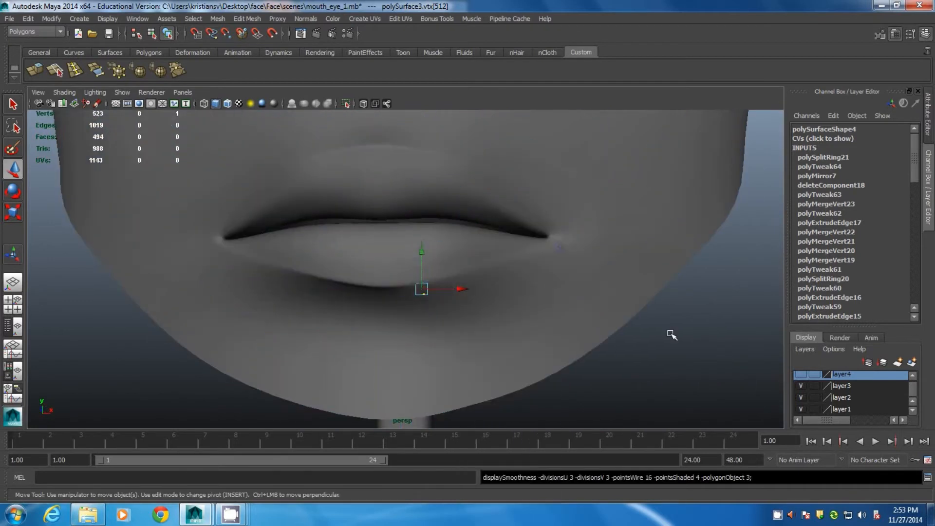
pyautogui.click(671, 334)
pyautogui.scroll(-6, 492, 303)
pyautogui.moveTo(465, 298)
pyautogui.keyDown('alt'); pyautogui.mouseDown()
pyautogui.moveTo(449, 306)
pyautogui.moveTo(462, 294)
pyautogui.moveTo(464, 303)
pyautogui.mouseUp(); pyautogui.keyUp('alt')
pyautogui.click(439, 208)
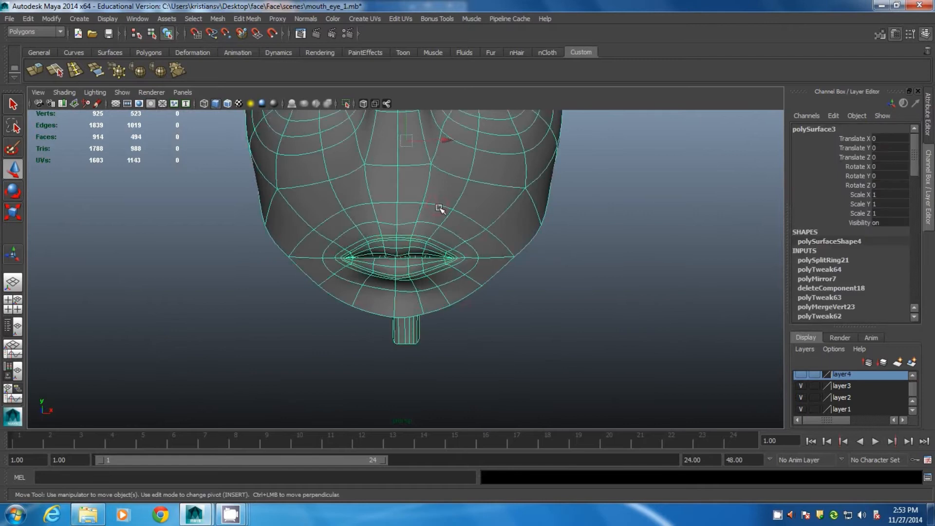
# Turn off smooth preview and delete all faces of the face's negative X half, using the front view
pyautogui.press('1')
pyautogui.scroll(-3, 440, 209)
pyautogui.rightClick(420, 235)
pyautogui.moveTo(432, 261); pyautogui.dragTo(421, 268, button='right')
pyautogui.scroll(-5, 422, 269)
pyautogui.press('space')
pyautogui.press('space')
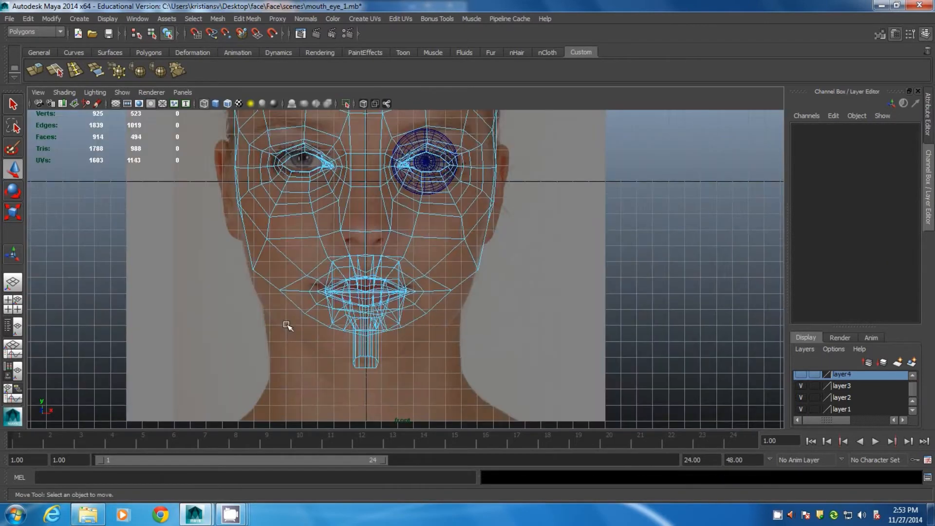
pyautogui.scroll(-3, 292, 176)
pyautogui.moveTo(384, 375); pyautogui.dragTo(386, 376)
pyautogui.press('Delete')
# Try to mirror the remaining half face in the -X direction, merging vertices with the original, and undo it
pyautogui.scroll(5, 386, 313)
pyautogui.moveTo(396, 257); pyautogui.dragTo(402, 252, button='right')
pyautogui.click(439, 281)
pyautogui.click(158, 70)
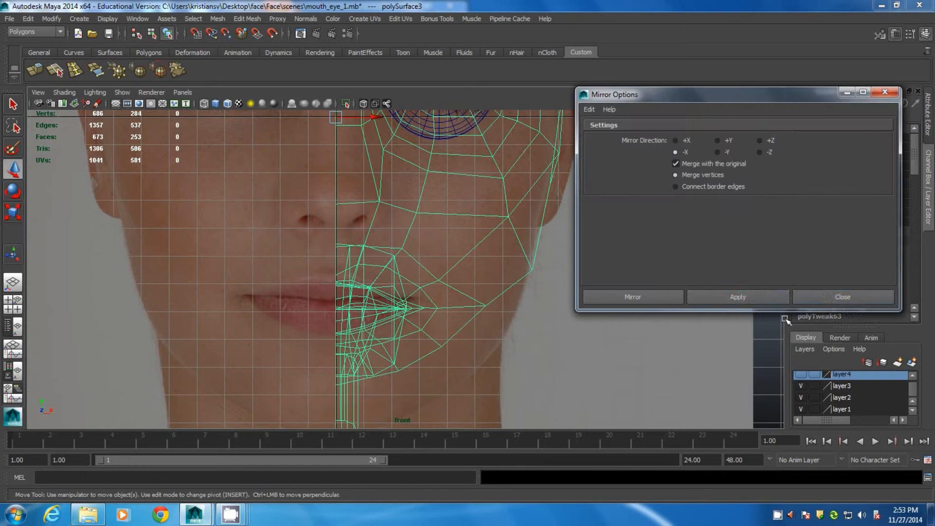
pyautogui.click(737, 296)
pyautogui.click(824, 292)
pyautogui.click(818, 260)
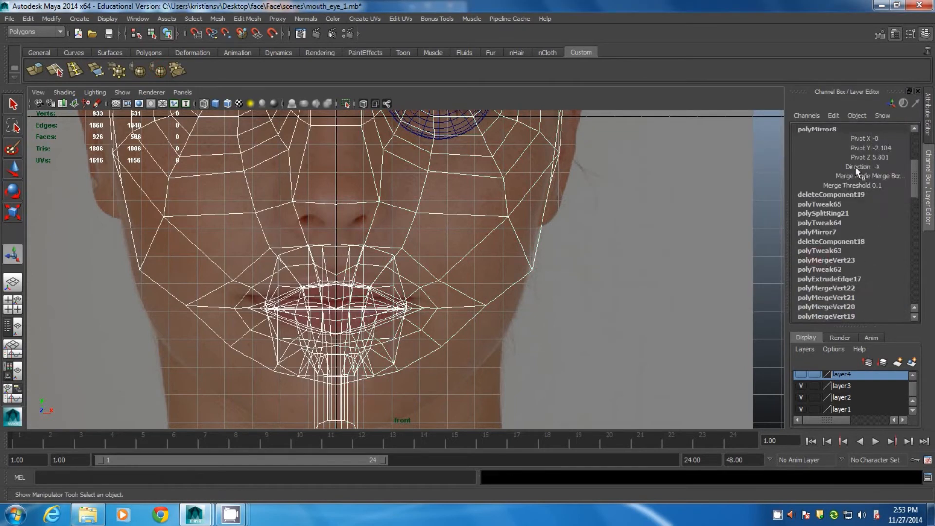
pyautogui.click(626, 287)
pyautogui.press('space')
pyautogui.press('space')
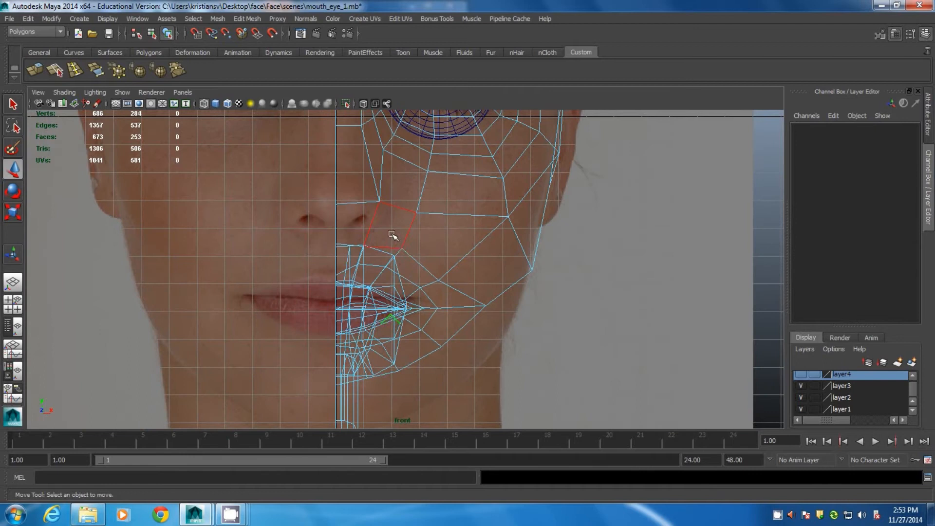
# Mirror the half face in the -X direction, merging it with the original, and reduce the mirror's merge threshold
pyautogui.moveTo(396, 254); pyautogui.dragTo(402, 247, button='right')
pyautogui.click(441, 283)
pyautogui.click(159, 72)
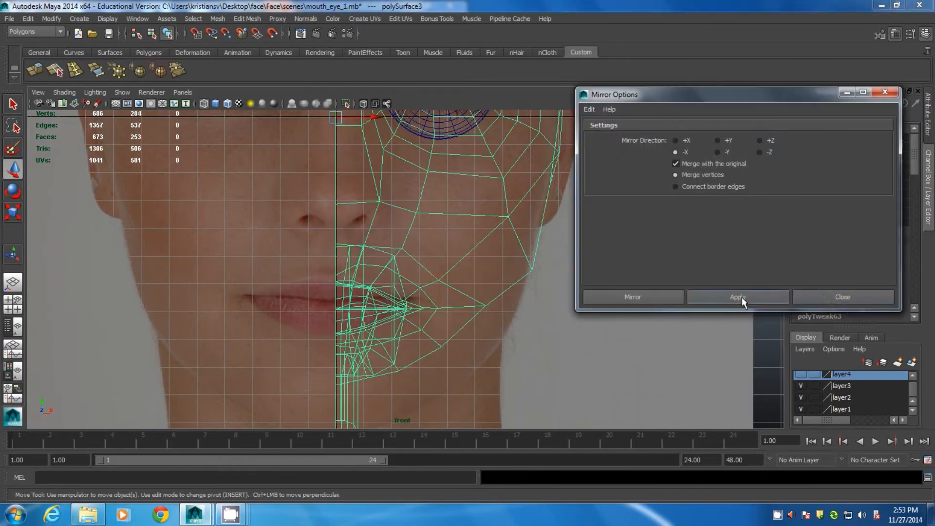
pyautogui.click(739, 295)
pyautogui.click(834, 294)
pyautogui.click(849, 259)
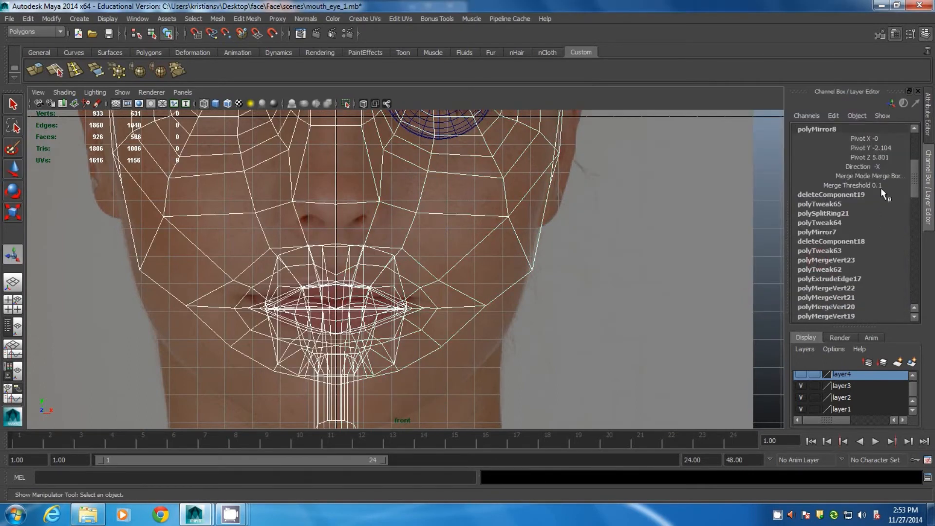
pyautogui.click(627, 294)
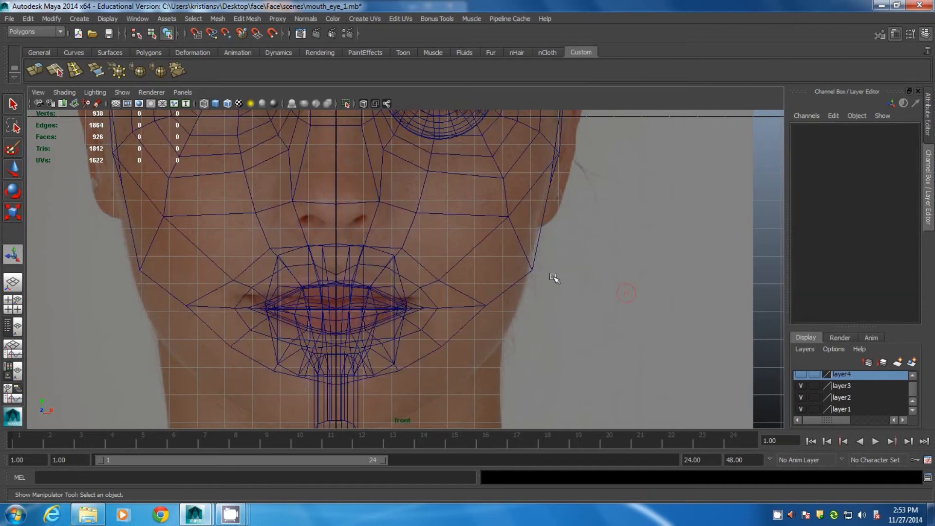
# Examine the mirrored face mesh from the front, side, above and below in the perspective view
pyautogui.press('space')
pyautogui.press('space')
pyautogui.keyDown('alt'); pyautogui.moveTo(460, 260); pyautogui.dragTo(477, 297); pyautogui.keyUp('alt')
pyautogui.click(424, 240)
pyautogui.click(520, 257)
pyautogui.scroll(10, 413, 302)
pyautogui.keyDown('alt'); pyautogui.moveTo(516, 348); pyautogui.dragTo(498, 362); pyautogui.keyUp('alt')
pyautogui.scroll(-8, 497, 363)
pyautogui.keyDown('alt'); pyautogui.moveTo(527, 334); pyautogui.dragTo(507, 346); pyautogui.keyUp('alt')
pyautogui.keyDown('alt'); pyautogui.moveTo(506, 346); pyautogui.dragTo(437, 330, button='middle'); pyautogui.keyUp('alt')
pyautogui.moveTo(437, 330)
pyautogui.keyDown('alt'); pyautogui.mouseDown()
pyautogui.moveTo(393, 313)
pyautogui.moveTo(506, 334)
pyautogui.moveTo(463, 320)
pyautogui.moveTo(457, 324)
pyautogui.moveTo(484, 323)
pyautogui.moveTo(396, 330)
pyautogui.moveTo(423, 327)
pyautogui.mouseUp(); pyautogui.keyUp('alt')
pyautogui.click(444, 205)
pyautogui.moveTo(511, 292)
pyautogui.keyDown('alt'); pyautogui.mouseDown()
pyautogui.moveTo(470, 320)
pyautogui.moveTo(494, 292)
pyautogui.mouseUp(); pyautogui.keyUp('alt')
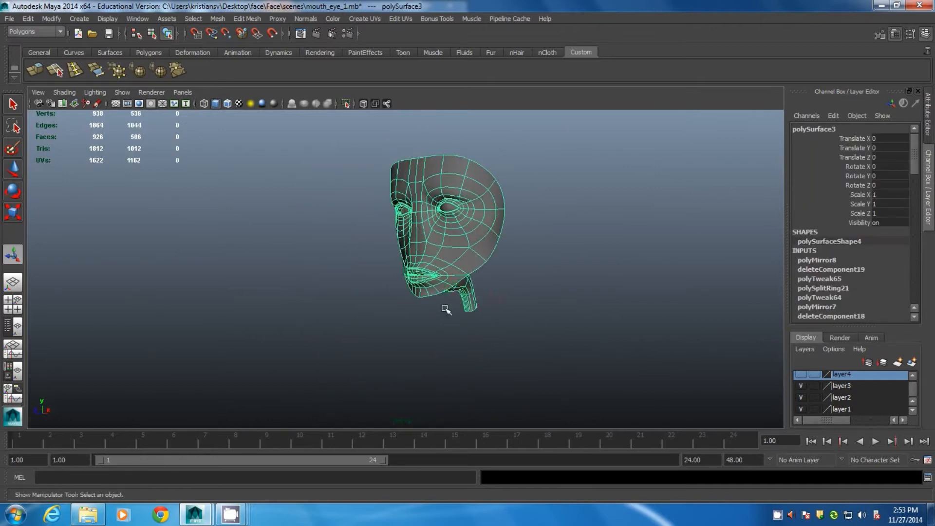
pyautogui.keyDown('alt'); pyautogui.moveTo(446, 309); pyautogui.dragTo(470, 277); pyautogui.keyUp('alt')
pyautogui.keyDown('alt'); pyautogui.moveTo(460, 328); pyautogui.dragTo(379, 267); pyautogui.keyUp('alt')
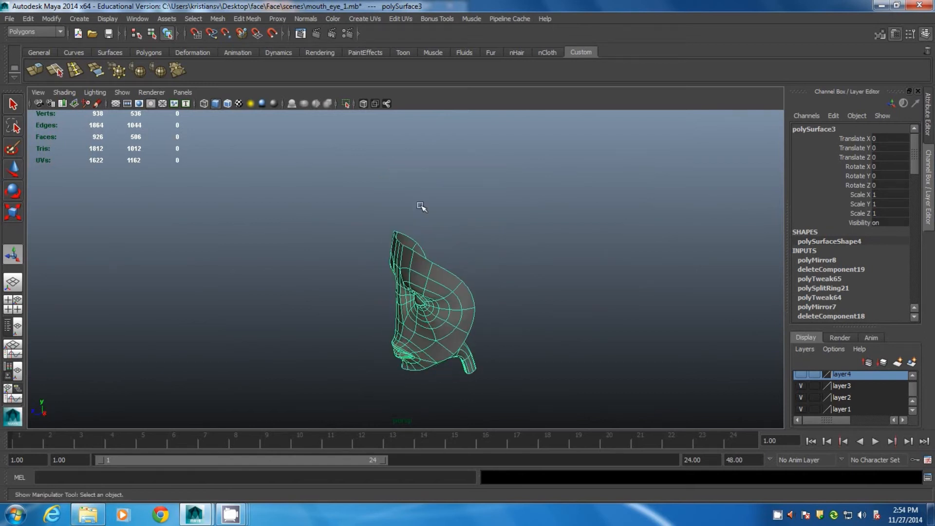
pyautogui.keyDown('alt'); pyautogui.moveTo(472, 329); pyautogui.dragTo(519, 313); pyautogui.keyUp('alt')
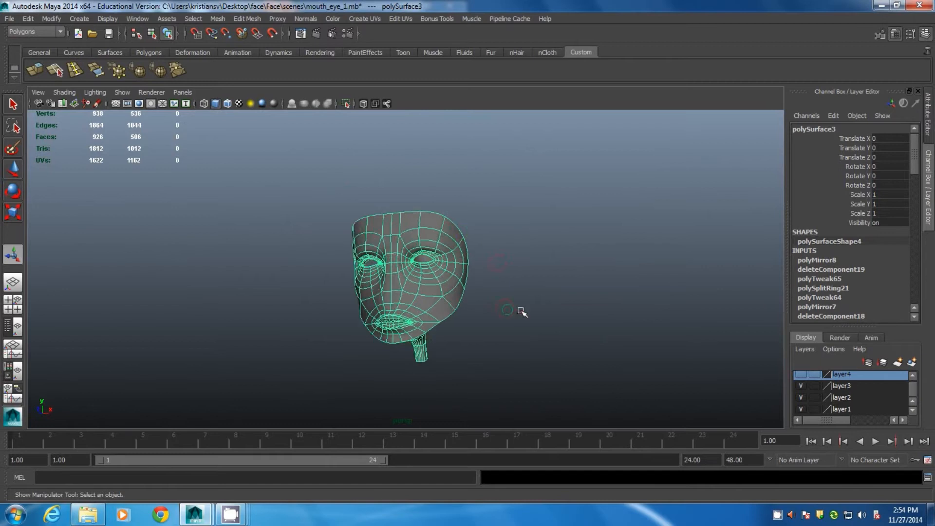
pyautogui.keyDown('alt'); pyautogui.moveTo(519, 313); pyautogui.dragTo(545, 293, button='right'); pyautogui.keyUp('alt')
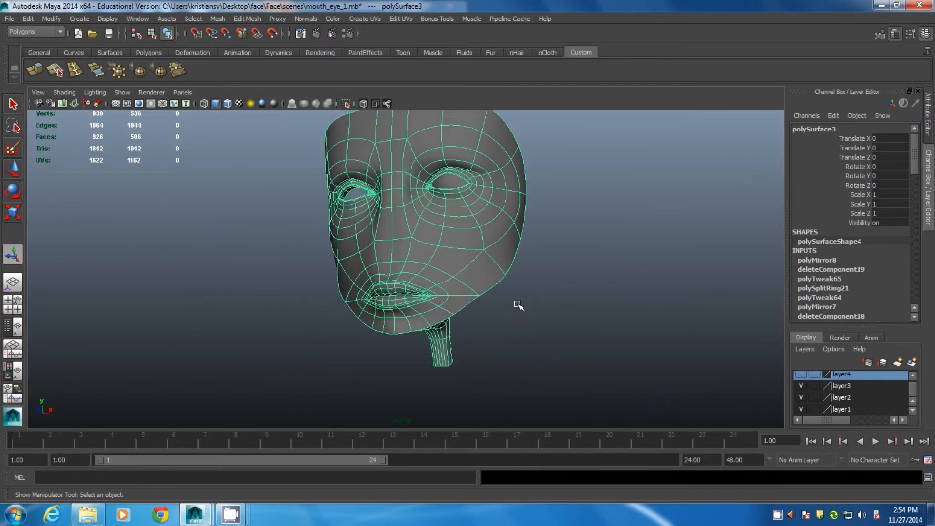
# Select the complete edge loop along the face's outer border
pyautogui.keyDown('alt'); pyautogui.moveTo(518, 305); pyautogui.dragTo(496, 311); pyautogui.keyUp('alt')
pyautogui.moveTo(460, 270); pyautogui.dragTo(456, 233, button='right')
pyautogui.click(489, 279)
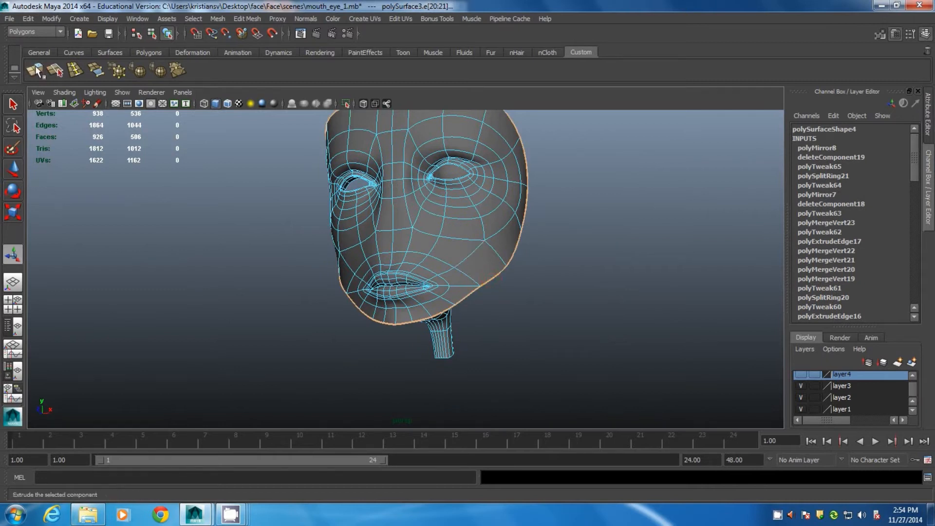
# Try to extrude the face's outer border edges, and undo the attempts
pyautogui.click(35, 71)
pyautogui.keyDown('alt'); pyautogui.moveTo(413, 309); pyautogui.dragTo(518, 333); pyautogui.keyUp('alt')
pyautogui.hotkey('ctrl', 'z')
pyautogui.keyDown('alt'); pyautogui.moveTo(463, 343); pyautogui.dragTo(371, 342); pyautogui.keyUp('alt')
pyautogui.moveTo(399, 315); pyautogui.dragTo(416, 302)
pyautogui.hotkey('ctrl', 'z')
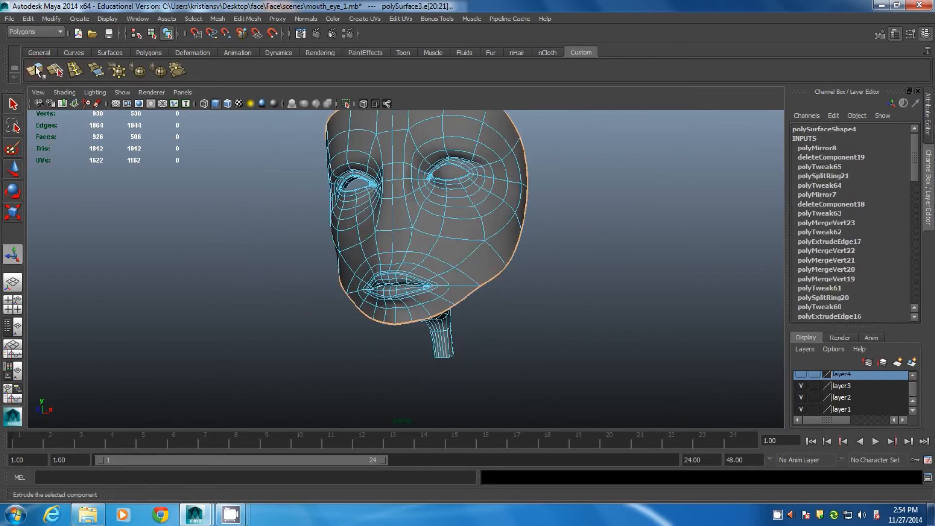
# Extrude the face's outer border edges and scale the new edge loop outward
pyautogui.click(35, 70)
pyautogui.keyDown('alt'); pyautogui.moveTo(428, 306); pyautogui.dragTo(354, 304); pyautogui.keyUp('alt')
pyautogui.moveTo(427, 293); pyautogui.dragTo(368, 342)
pyautogui.moveTo(406, 311); pyautogui.dragTo(358, 330)
pyautogui.keyDown('alt'); pyautogui.moveTo(357, 330); pyautogui.dragTo(500, 262); pyautogui.keyUp('alt')
pyautogui.keyDown('alt'); pyautogui.moveTo(528, 277); pyautogui.dragTo(406, 282, button='right'); pyautogui.keyUp('alt')
pyautogui.keyDown('alt'); pyautogui.moveTo(406, 282); pyautogui.dragTo(416, 301); pyautogui.keyUp('alt')
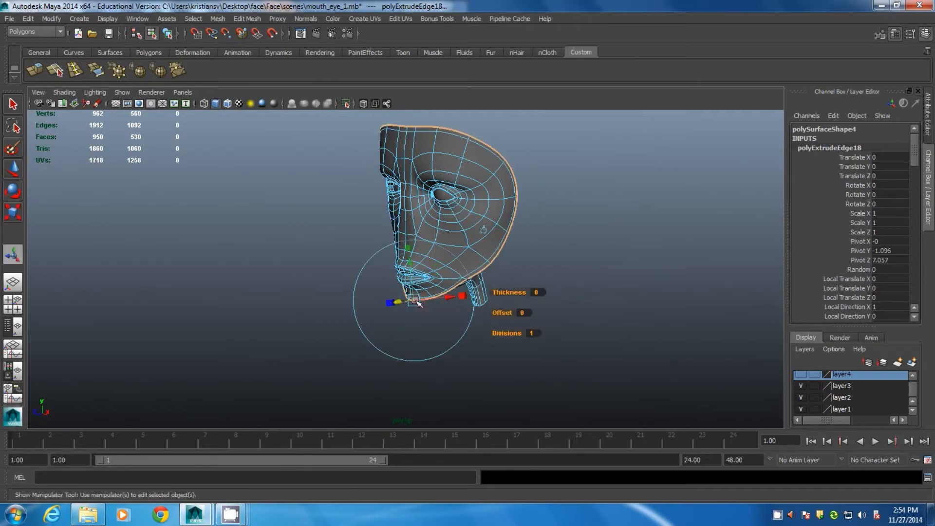
pyautogui.press('r')
pyautogui.moveTo(436, 212); pyautogui.dragTo(434, 246)
pyautogui.press('w')
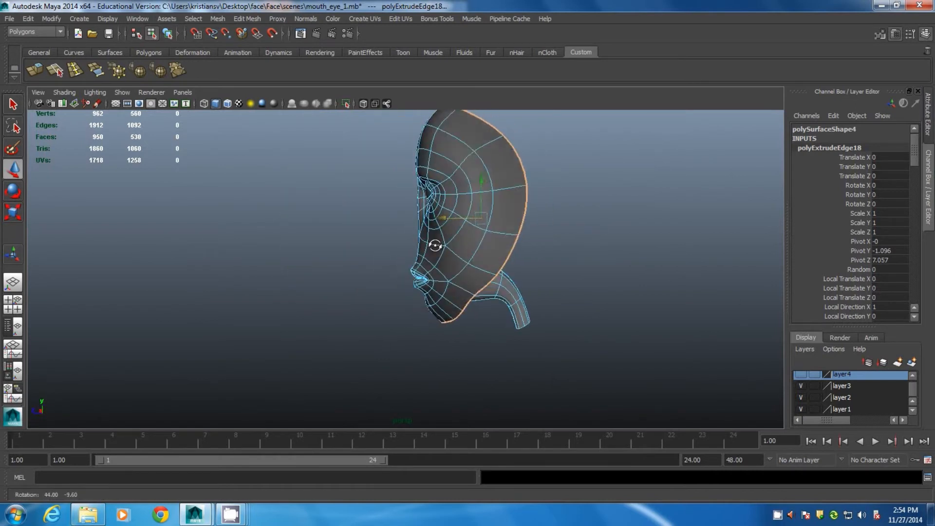
# Turn off smooth preview in the side view and fit the extruded chin vertices to the reference photo's chin
pyautogui.press('space')
pyautogui.press('space')
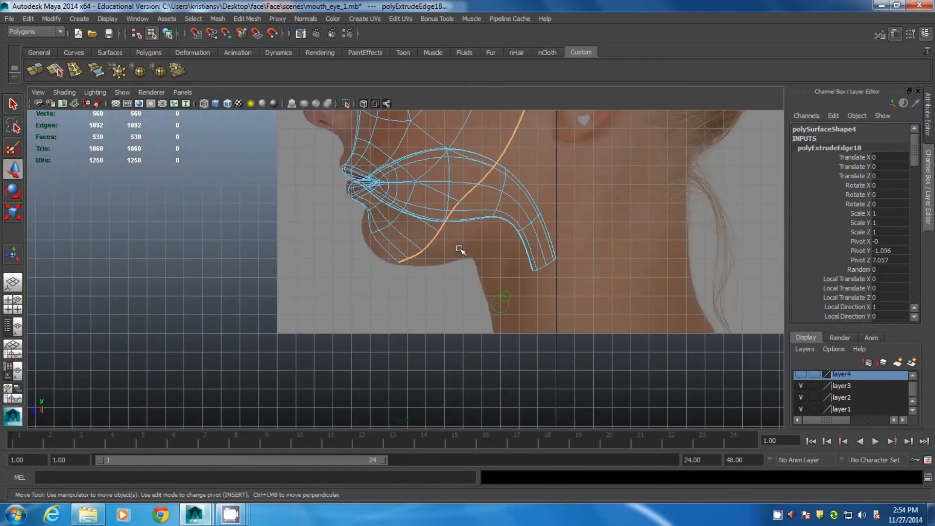
pyautogui.moveTo(384, 248); pyautogui.dragTo(349, 247, button='right')
pyautogui.press('1')
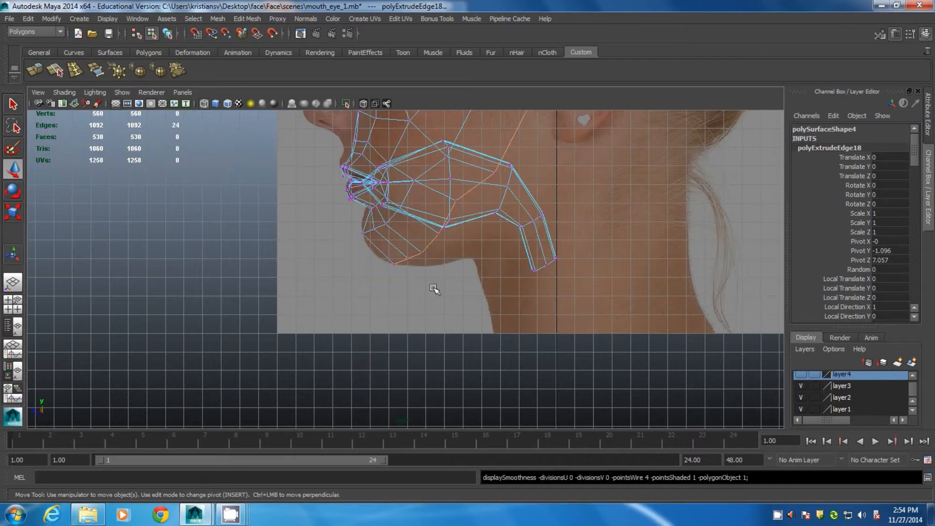
pyautogui.scroll(1, 432, 289)
pyautogui.moveTo(408, 263); pyautogui.dragTo(381, 245)
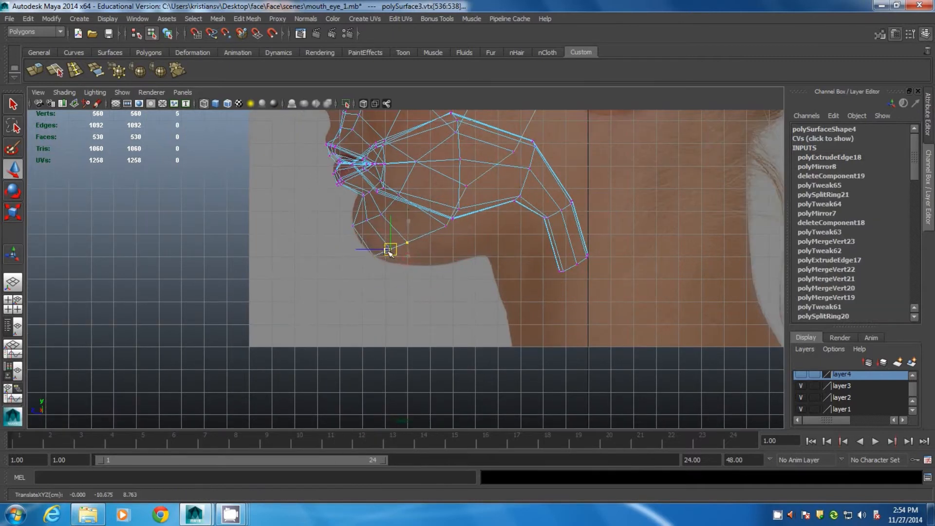
# Move the extruded border vertices along the lower jaw and at the jaw corner back from the original border in the side view
pyautogui.click(466, 185)
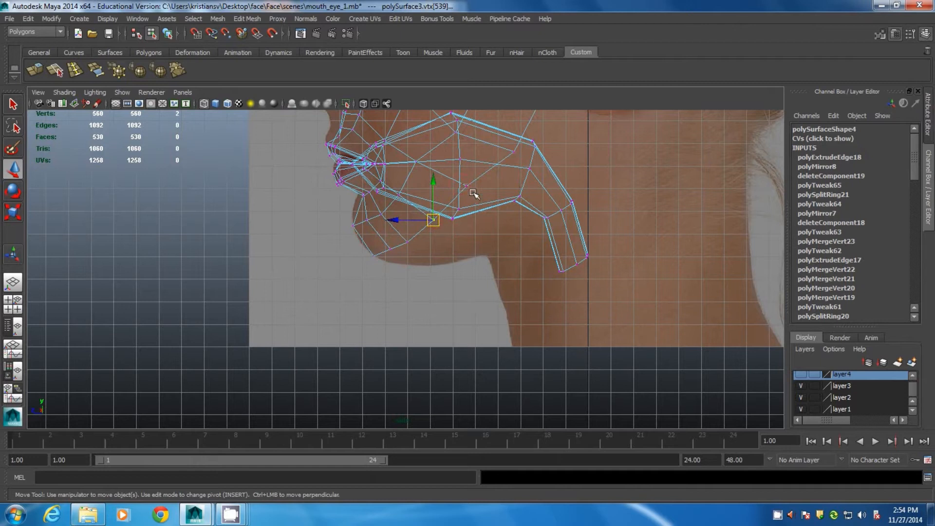
pyautogui.keyDown('alt'); pyautogui.moveTo(476, 195); pyautogui.dragTo(423, 291, button='middle'); pyautogui.keyUp('alt')
pyautogui.moveTo(422, 292); pyautogui.dragTo(429, 281)
pyautogui.moveTo(474, 243); pyautogui.dragTo(492, 260)
pyautogui.keyDown('alt'); pyautogui.moveTo(487, 254); pyautogui.dragTo(519, 153, button='middle'); pyautogui.keyUp('alt')
pyautogui.moveTo(422, 210)
pyautogui.mouseDown()
pyautogui.moveTo(445, 229)
pyautogui.moveTo(433, 220)
pyautogui.mouseUp()
pyautogui.click(466, 186)
pyautogui.keyDown('alt'); pyautogui.moveTo(466, 186); pyautogui.dragTo(428, 282, button='middle'); pyautogui.keyUp('alt')
pyautogui.moveTo(474, 243); pyautogui.dragTo(493, 261)
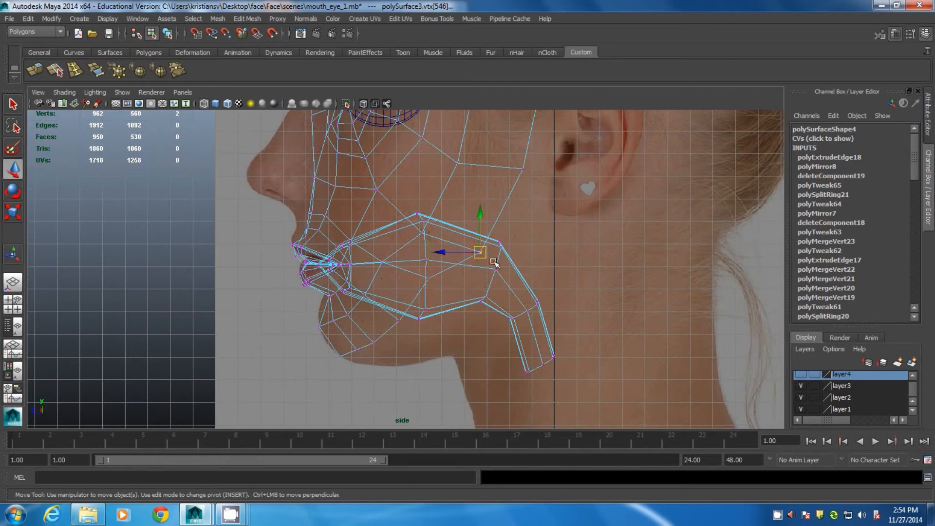
# Position the extruded border vertices on the cheek, jaw and temple in front of the ear in the side view
pyautogui.keyDown('alt'); pyautogui.moveTo(487, 254); pyautogui.dragTo(466, 312, button='middle'); pyautogui.keyUp('alt')
pyautogui.moveTo(460, 310); pyautogui.dragTo(453, 294)
pyautogui.moveTo(495, 219)
pyautogui.mouseDown()
pyautogui.moveTo(509, 231)
pyautogui.moveTo(494, 223)
pyautogui.mouseUp()
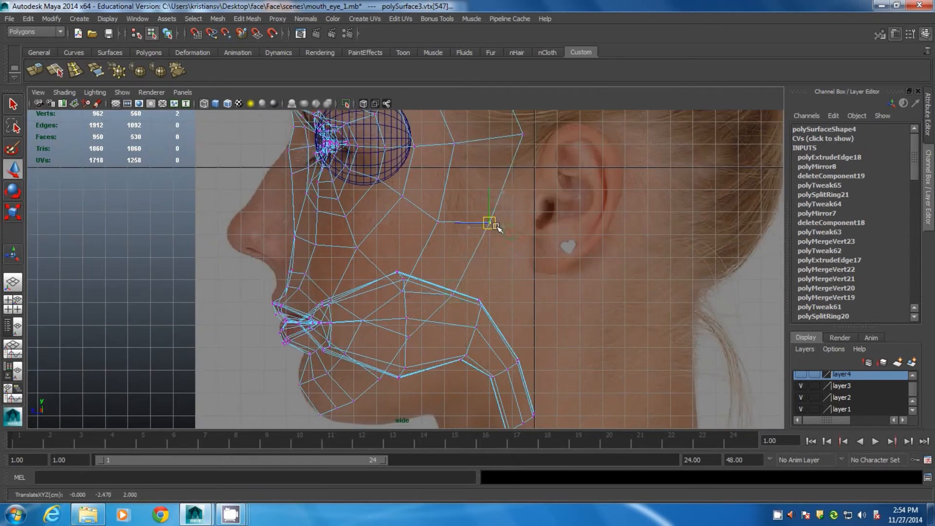
pyautogui.moveTo(400, 334); pyautogui.dragTo(414, 340)
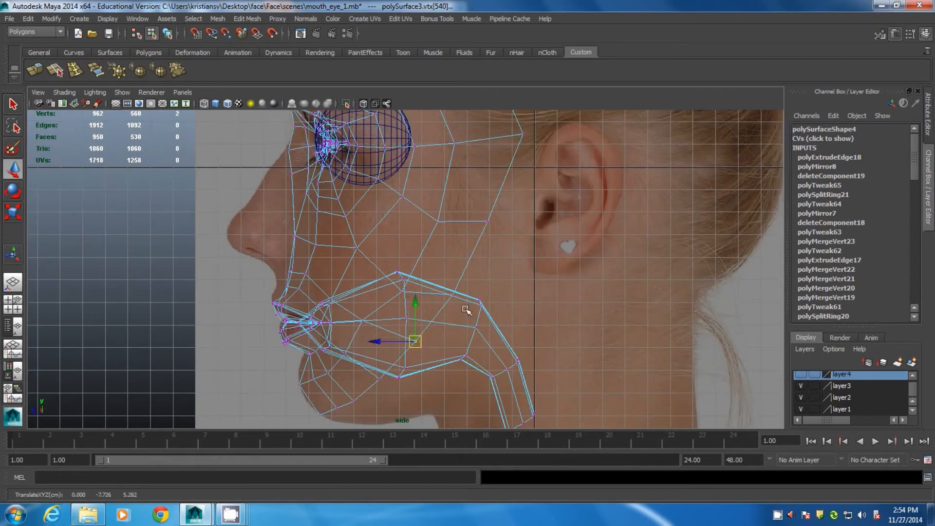
pyautogui.keyDown('alt'); pyautogui.moveTo(446, 242); pyautogui.dragTo(420, 341, button='middle'); pyautogui.keyUp('alt')
pyautogui.moveTo(500, 237); pyautogui.dragTo(482, 233)
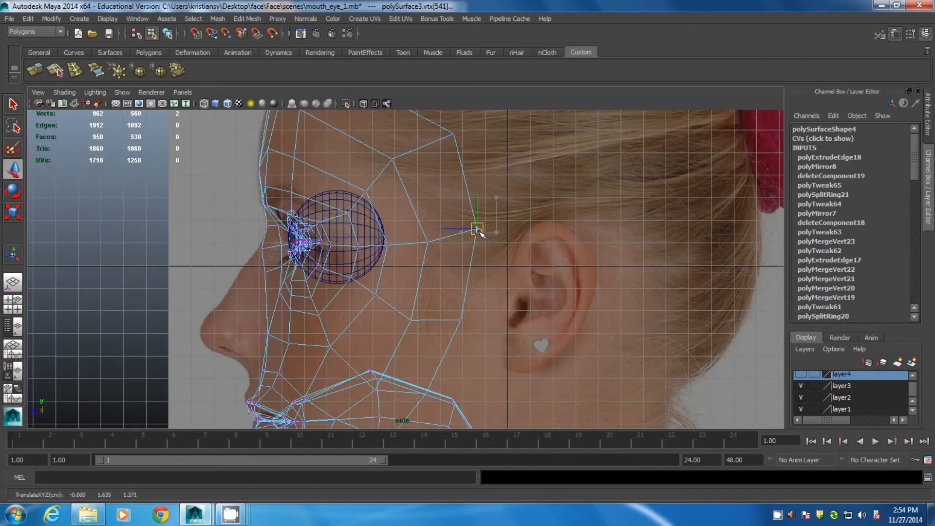
# Position the extruded border vertices on the upper temple and forehead, and adjust the neighbouring inner vertices in the side view
pyautogui.keyDown('alt'); pyautogui.moveTo(479, 234); pyautogui.dragTo(490, 328, button='middle'); pyautogui.keyUp('alt')
pyautogui.moveTo(326, 187); pyautogui.dragTo(362, 207)
pyautogui.moveTo(470, 258); pyautogui.dragTo(527, 298)
pyautogui.moveTo(485, 274); pyautogui.dragTo(465, 249)
pyautogui.moveTo(415, 289)
pyautogui.mouseDown()
pyautogui.moveTo(434, 309)
pyautogui.moveTo(414, 291)
pyautogui.mouseUp()
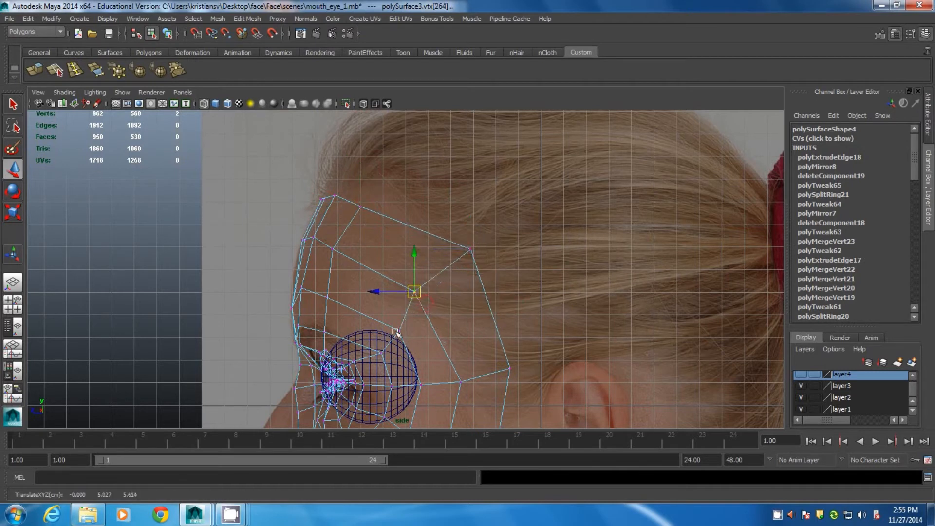
pyautogui.moveTo(397, 331); pyautogui.dragTo(388, 327)
pyautogui.moveTo(446, 233); pyautogui.dragTo(469, 258)
# Move the extruded jaw-corner vertex and the one below it inward to the photo's jaw outline in the front view
pyautogui.keyDown('alt'); pyautogui.moveTo(501, 311); pyautogui.dragTo(548, 127, button='middle'); pyautogui.keyUp('alt')
pyautogui.keyDown('alt'); pyautogui.moveTo(446, 341); pyautogui.dragTo(490, 224, button='middle'); pyautogui.keyUp('alt')
pyautogui.keyDown('alt'); pyautogui.moveTo(445, 349); pyautogui.dragTo(452, 288); pyautogui.keyUp('alt')
pyautogui.keyDown('alt'); pyautogui.moveTo(453, 288); pyautogui.dragTo(399, 379, button='middle'); pyautogui.keyUp('alt')
pyautogui.press('space')
pyautogui.press('space')
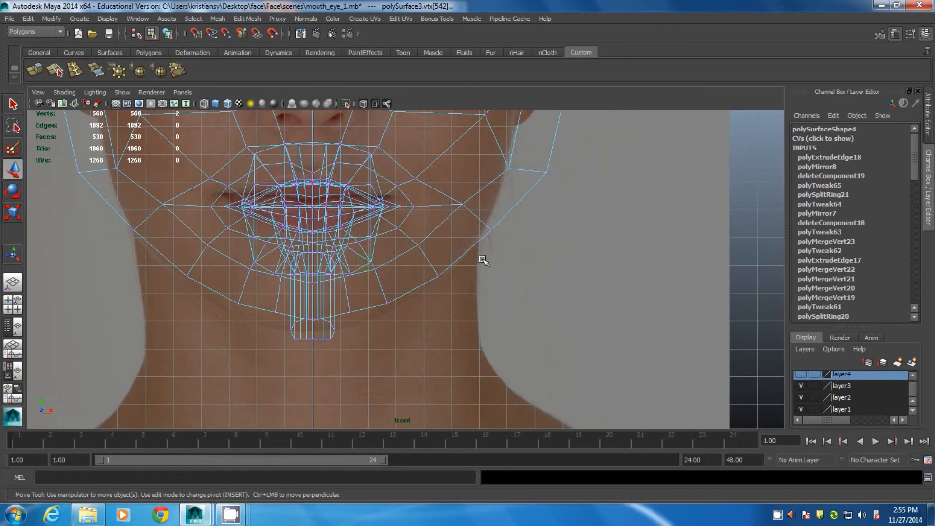
pyautogui.keyDown('alt'); pyautogui.moveTo(482, 261); pyautogui.dragTo(437, 397, button='middle'); pyautogui.keyUp('alt')
pyautogui.click(481, 308)
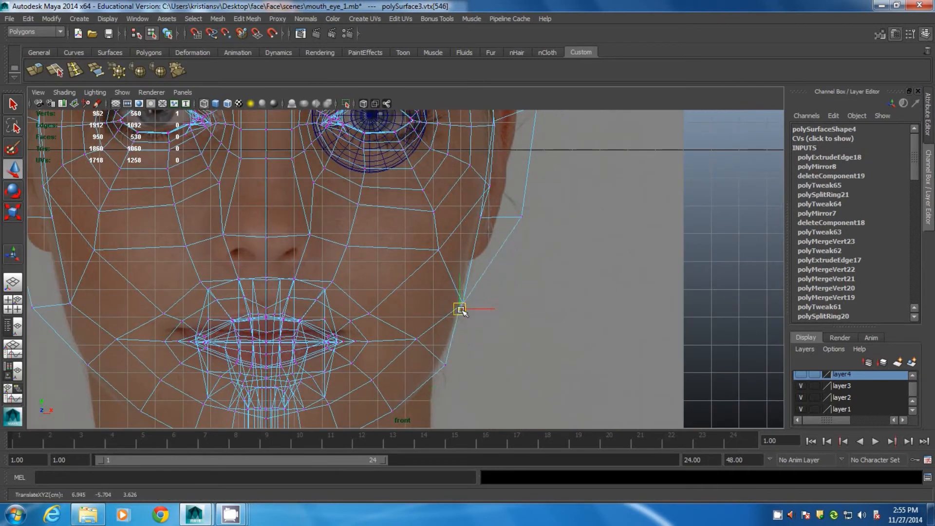
pyautogui.click(435, 361)
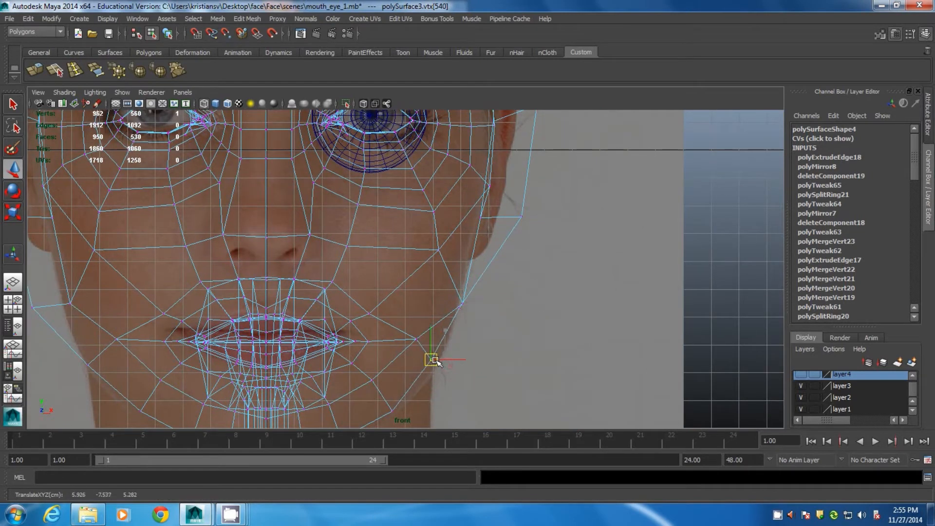
# Refine the extruded lower jaw vertices on the positive X side to follow the photo's jawline
pyautogui.keyDown('alt'); pyautogui.moveTo(390, 383); pyautogui.dragTo(415, 339, button='middle'); pyautogui.keyUp('alt')
pyautogui.moveTo(401, 344); pyautogui.dragTo(388, 347)
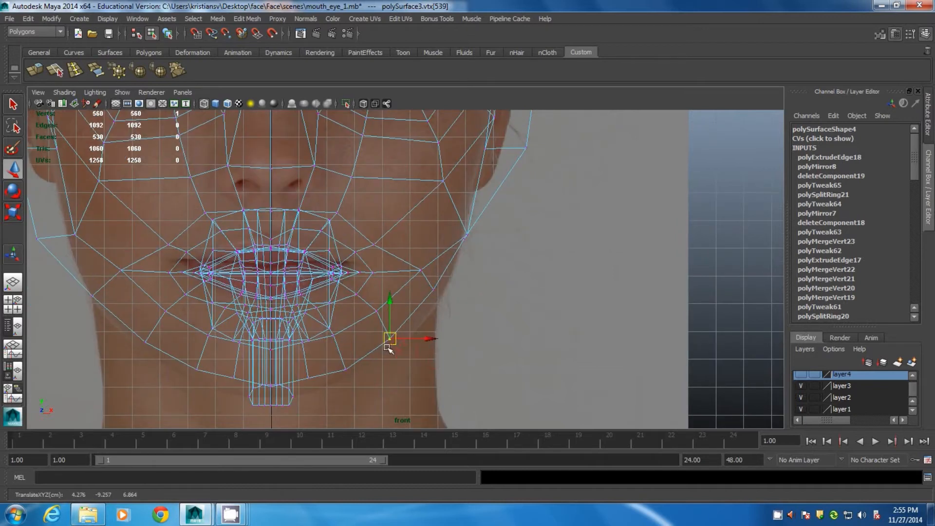
pyautogui.keyDown('alt'); pyautogui.moveTo(510, 239); pyautogui.dragTo(486, 270, button='middle'); pyautogui.keyUp('alt')
pyautogui.moveTo(529, 311); pyautogui.dragTo(488, 314)
pyautogui.click(507, 199)
pyautogui.moveTo(547, 199); pyautogui.dragTo(504, 200)
pyautogui.keyDown('alt'); pyautogui.moveTo(504, 199); pyautogui.dragTo(509, 362, button='middle'); pyautogui.keyUp('alt')
pyautogui.moveTo(518, 229); pyautogui.dragTo(478, 225)
pyautogui.keyDown('alt'); pyautogui.moveTo(407, 424); pyautogui.dragTo(431, 170, button='middle'); pyautogui.keyUp('alt')
pyautogui.click(430, 360)
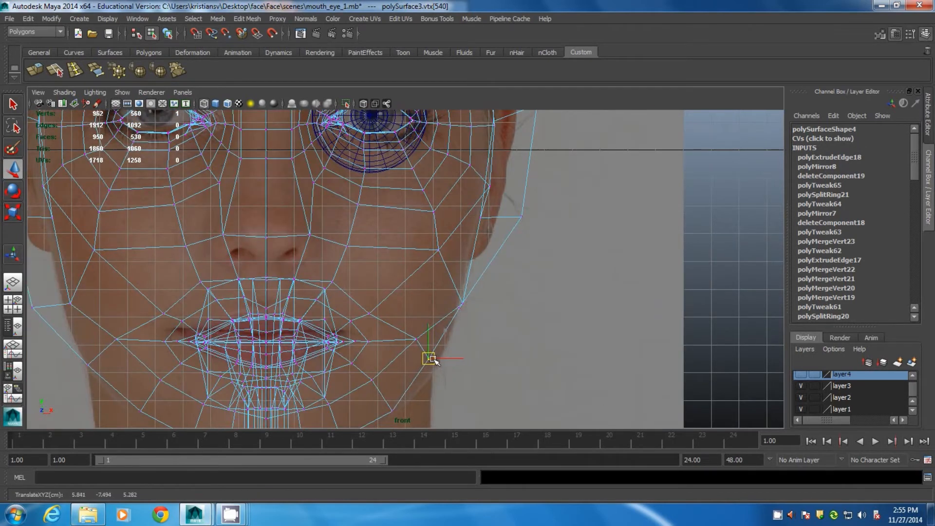
pyautogui.keyDown('alt'); pyautogui.moveTo(390, 382); pyautogui.dragTo(393, 312, button='middle'); pyautogui.keyUp('alt')
pyautogui.moveTo(400, 343); pyautogui.dragTo(393, 340)
# Move the extruded border vertices beside the ear and on the temple inward along X to the photo's head outline
pyautogui.keyDown('alt'); pyautogui.moveTo(521, 200); pyautogui.dragTo(488, 362, button='middle'); pyautogui.keyUp('alt')
pyautogui.moveTo(531, 312); pyautogui.dragTo(493, 313)
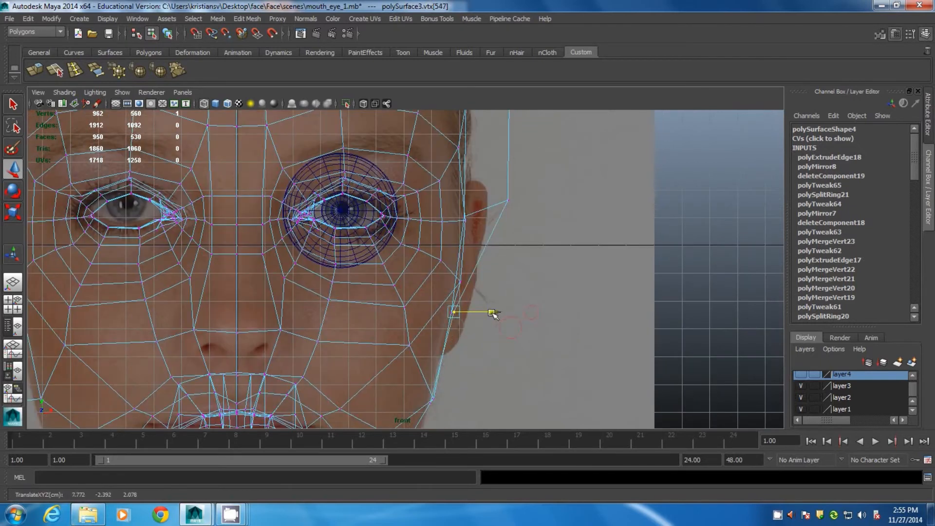
pyautogui.click(508, 201)
pyautogui.moveTo(551, 201); pyautogui.dragTo(505, 201)
pyautogui.keyDown('alt'); pyautogui.moveTo(544, 190); pyautogui.dragTo(549, 351, button='middle'); pyautogui.keyUp('alt')
pyautogui.click(514, 222)
pyautogui.moveTo(514, 222); pyautogui.dragTo(478, 224)
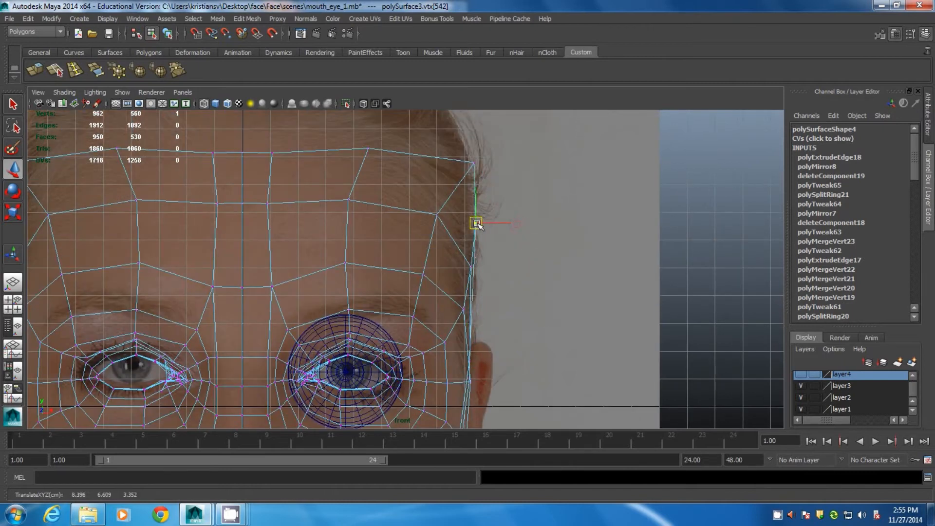
# Move the extruded forehead-corner vertex and the top vertex above the eye inward to round the forehead's border
pyautogui.click(469, 155)
pyautogui.moveTo(471, 164); pyautogui.dragTo(446, 170)
pyautogui.click(369, 149)
pyautogui.moveTo(368, 149); pyautogui.dragTo(350, 147)
pyautogui.keyDown('alt'); pyautogui.moveTo(294, 136); pyautogui.dragTo(453, 207, button='middle'); pyautogui.keyUp('alt')
pyautogui.keyDown('alt'); pyautogui.moveTo(428, 409); pyautogui.dragTo(481, 200, button='middle'); pyautogui.keyUp('alt')
pyautogui.keyDown('alt'); pyautogui.moveTo(431, 361); pyautogui.dragTo(378, 208, button='middle'); pyautogui.keyUp('alt')
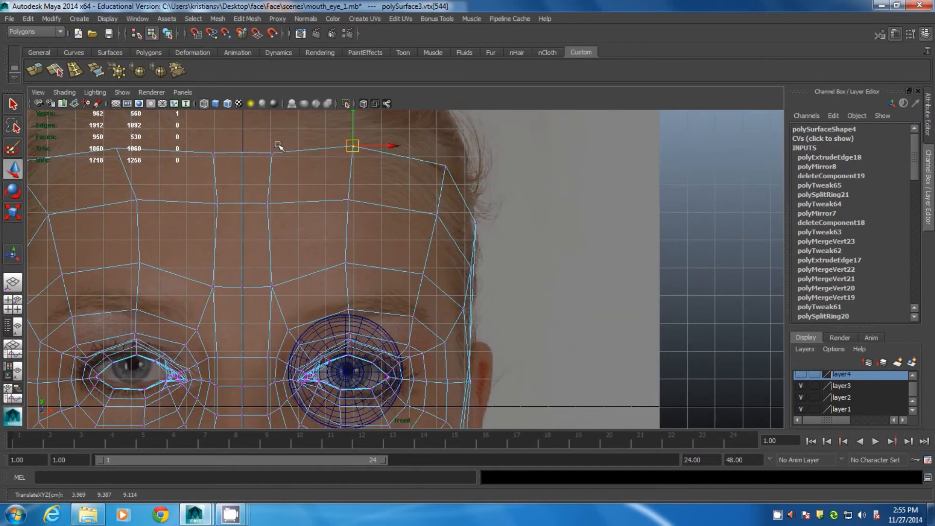
pyautogui.keyDown('alt'); pyautogui.moveTo(295, 158); pyautogui.dragTo(455, 209, button='middle'); pyautogui.keyUp('alt')
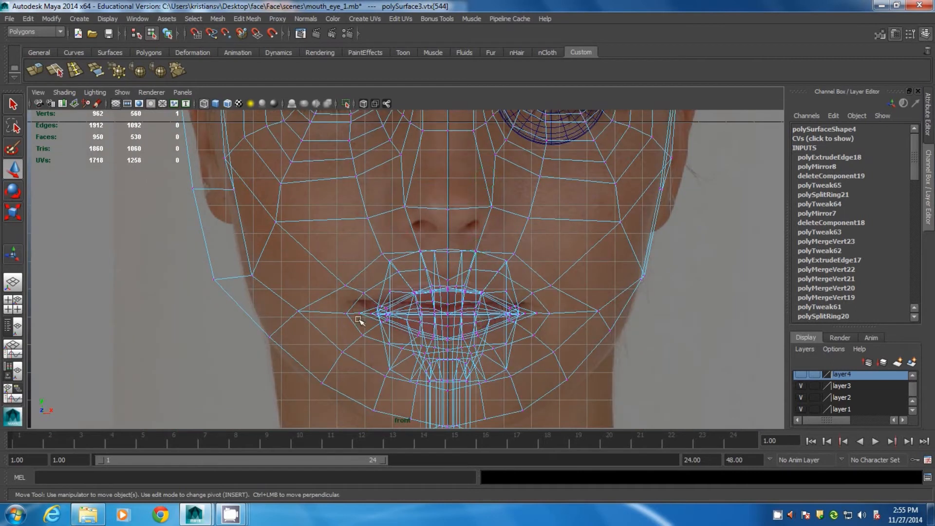
pyautogui.keyDown('alt'); pyautogui.moveTo(448, 417); pyautogui.dragTo(395, 266, button='middle'); pyautogui.keyUp('alt')
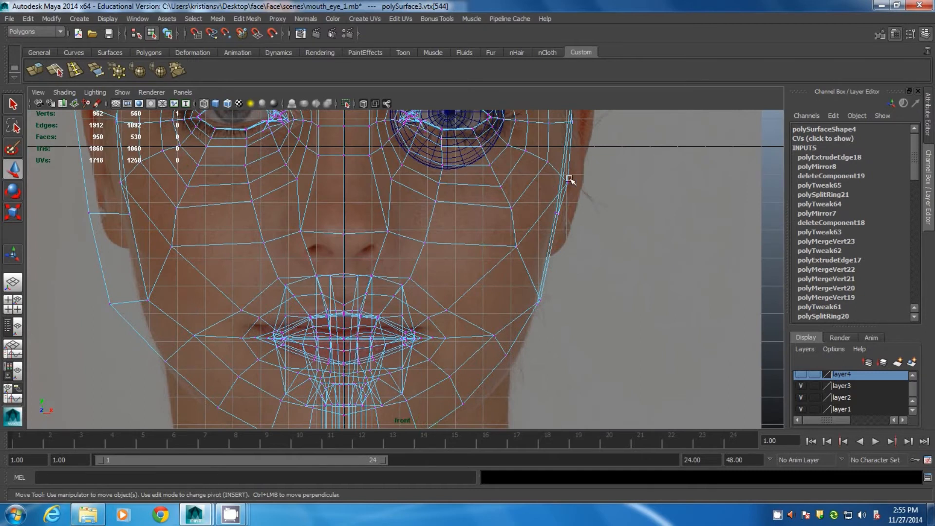
# Shift the outer border vertex beside the cheek horizontally in the front view
pyautogui.moveTo(575, 185); pyautogui.dragTo(574, 184)
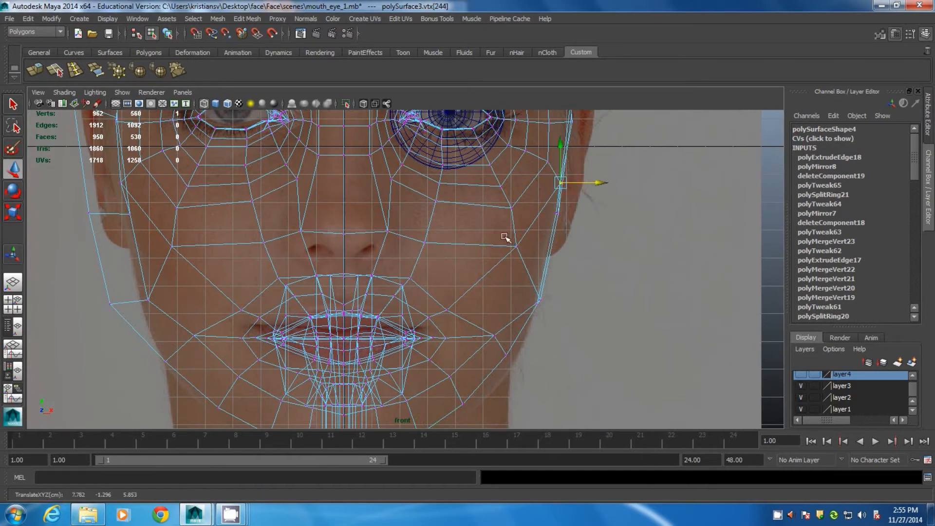
pyautogui.keyDown('alt'); pyautogui.moveTo(519, 127); pyautogui.dragTo(487, 259, button='middle'); pyautogui.keyUp('alt')
pyautogui.keyDown('alt'); pyautogui.moveTo(456, 167); pyautogui.dragTo(506, 234, button='middle'); pyautogui.keyUp('alt')
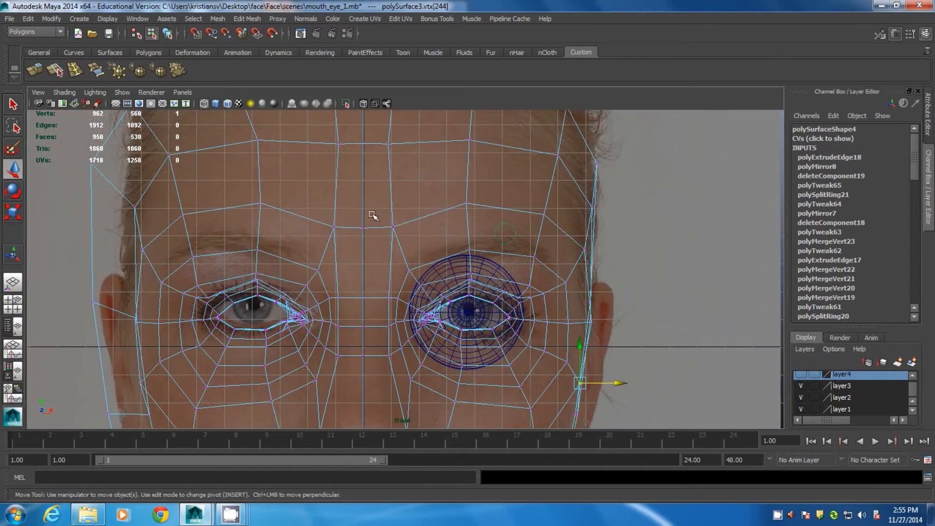
# Narrow the vertices across the nose bridge by scaling them horizontally to about 0.65 in the front view
pyautogui.keyDown('alt'); pyautogui.moveTo(408, 291); pyautogui.dragTo(424, 216, button='middle'); pyautogui.keyUp('alt')
pyautogui.keyDown('alt'); pyautogui.moveTo(424, 250); pyautogui.dragTo(417, 271, button='middle'); pyautogui.keyUp('alt')
pyautogui.keyDown('alt'); pyautogui.moveTo(418, 253); pyautogui.dragTo(519, 383, button='right'); pyautogui.keyUp('alt')
pyautogui.moveTo(386, 248)
pyautogui.mouseDown()
pyautogui.moveTo(397, 235)
pyautogui.moveTo(389, 237)
pyautogui.mouseUp()
pyautogui.press('r')
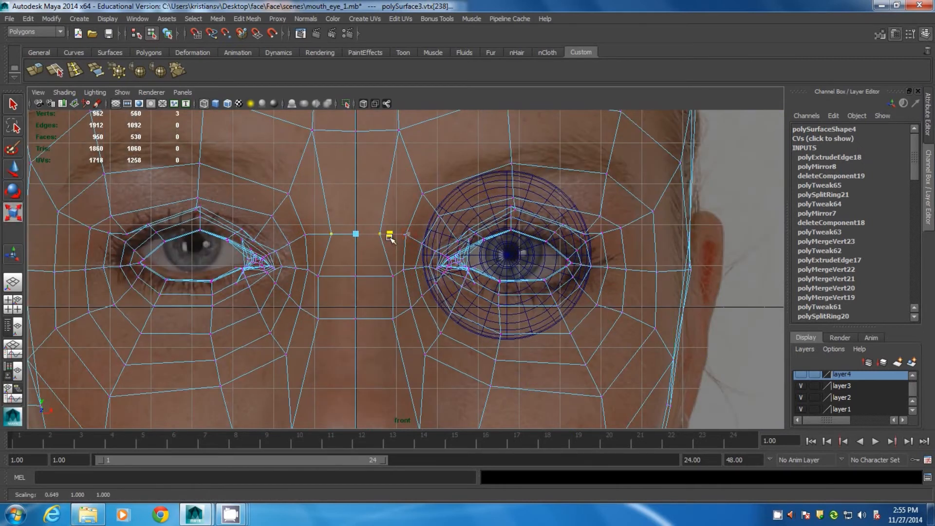
pyautogui.moveTo(311, 267); pyautogui.dragTo(388, 276)
pyautogui.keyDown('alt'); pyautogui.moveTo(444, 378); pyautogui.dragTo(435, 187, button='middle'); pyautogui.keyUp('alt')
pyautogui.keyDown('alt'); pyautogui.moveTo(465, 236); pyautogui.dragTo(467, 149, button='middle'); pyautogui.keyUp('alt')
pyautogui.keyDown('alt'); pyautogui.moveTo(472, 287); pyautogui.dragTo(475, 184, button='middle'); pyautogui.keyUp('alt')
# Adjust the face's outer border vertices along the cheek and jaw against the front reference
pyautogui.press('space')
pyautogui.press('space')
pyautogui.keyDown('alt'); pyautogui.moveTo(574, 195); pyautogui.dragTo(572, 275); pyautogui.keyUp('alt')
pyautogui.click(574, 241)
pyautogui.press('w')
pyautogui.press('space')
pyautogui.press('space')
pyautogui.keyDown('alt'); pyautogui.moveTo(616, 152); pyautogui.dragTo(555, 272, button='middle'); pyautogui.keyUp('alt')
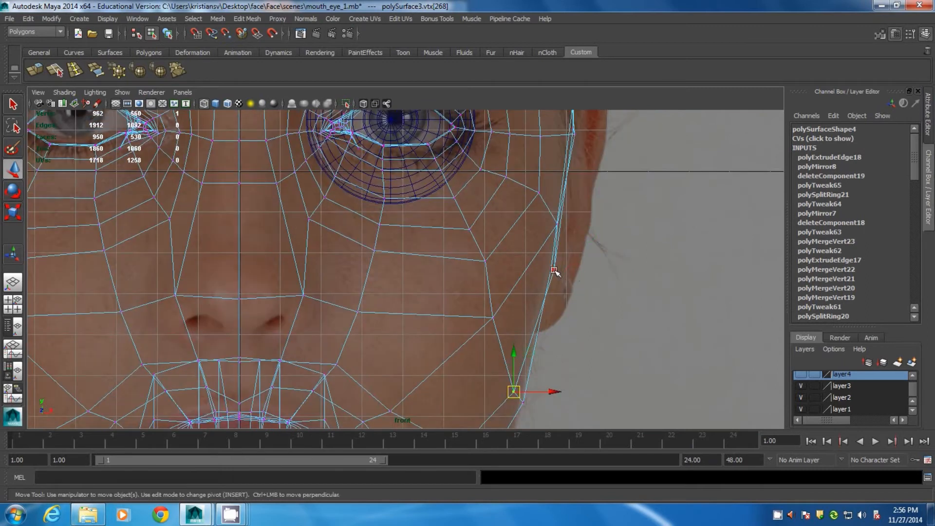
pyautogui.moveTo(576, 271); pyautogui.dragTo(572, 271)
pyautogui.keyDown('alt'); pyautogui.moveTo(533, 335); pyautogui.dragTo(552, 168, button='middle'); pyautogui.keyUp('alt')
pyautogui.keyDown('alt'); pyautogui.moveTo(526, 308); pyautogui.dragTo(555, 175, button='middle'); pyautogui.keyUp('alt')
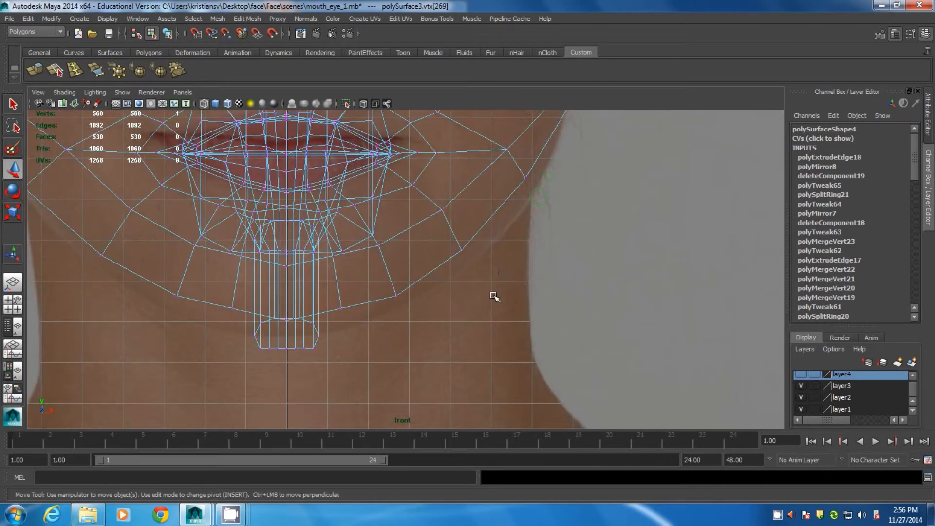
# Examine the whole face from several angles in perspective as a smoothed surface, in object mode
pyautogui.press('space')
pyautogui.press('space')
pyautogui.scroll(-5, 493, 298)
pyautogui.keyDown('alt'); pyautogui.moveTo(294, 220); pyautogui.dragTo(308, 267); pyautogui.keyUp('alt')
pyautogui.keyDown('alt'); pyautogui.moveTo(410, 284); pyautogui.dragTo(428, 276); pyautogui.keyUp('alt')
pyautogui.scroll(4, 391, 192)
pyautogui.keyDown('alt'); pyautogui.moveTo(539, 270); pyautogui.dragTo(462, 230); pyautogui.keyUp('alt')
pyautogui.moveTo(461, 229); pyautogui.dragTo(496, 218, button='right')
pyautogui.click(578, 305)
pyautogui.click(488, 244)
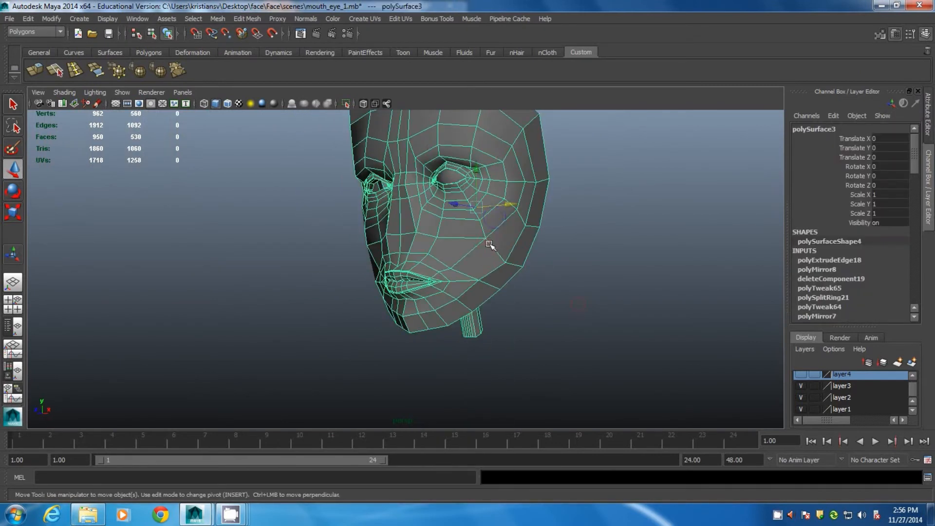
pyautogui.click(549, 278)
pyautogui.keyDown('alt'); pyautogui.moveTo(548, 277); pyautogui.dragTo(449, 305); pyautogui.keyUp('alt')
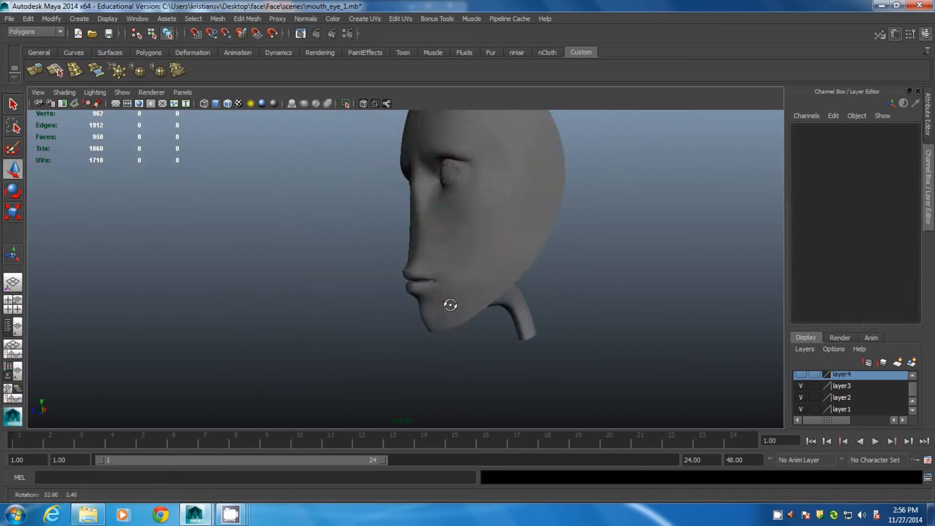
pyautogui.click(450, 305)
# Compare the unsmoothed face mesh's jaw and cheek border with the side reference photo and the perspective view
pyautogui.press('1')
pyautogui.press('space')
pyautogui.press('space')
pyautogui.keyDown('alt'); pyautogui.moveTo(560, 370); pyautogui.dragTo(445, 469, button='middle'); pyautogui.keyUp('alt')
pyautogui.keyDown('alt'); pyautogui.moveTo(489, 276); pyautogui.dragTo(432, 124, button='middle'); pyautogui.keyUp('alt')
pyautogui.scroll(-1, 443, 234)
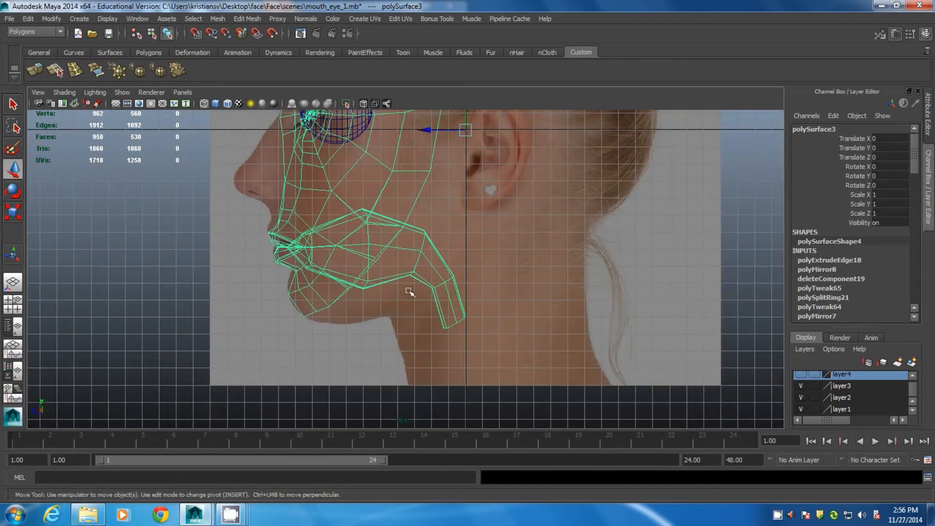
pyautogui.press('space')
pyautogui.press('space')
pyautogui.keyDown('alt'); pyautogui.moveTo(491, 244); pyautogui.dragTo(443, 305); pyautogui.keyUp('alt')
pyautogui.click(576, 264)
pyautogui.click(501, 260)
pyautogui.press('1')
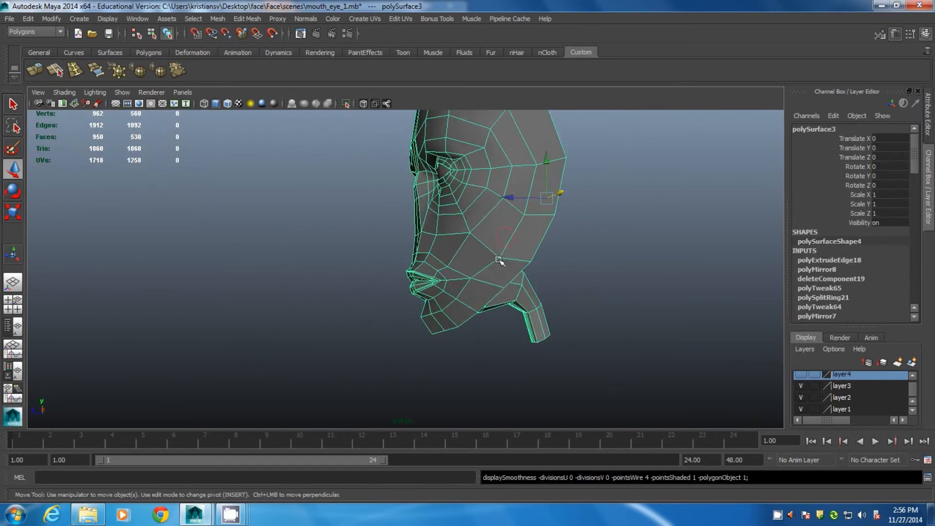
pyautogui.press('space')
pyautogui.press('space')
pyautogui.scroll(-1, 559, 371)
pyautogui.keyDown('alt'); pyautogui.moveTo(510, 345); pyautogui.dragTo(445, 468, button='middle'); pyautogui.keyUp('alt')
pyautogui.keyDown('alt'); pyautogui.moveTo(488, 275); pyautogui.dragTo(440, 104, button='middle'); pyautogui.keyUp('alt')
pyautogui.scroll(-1, 441, 234)
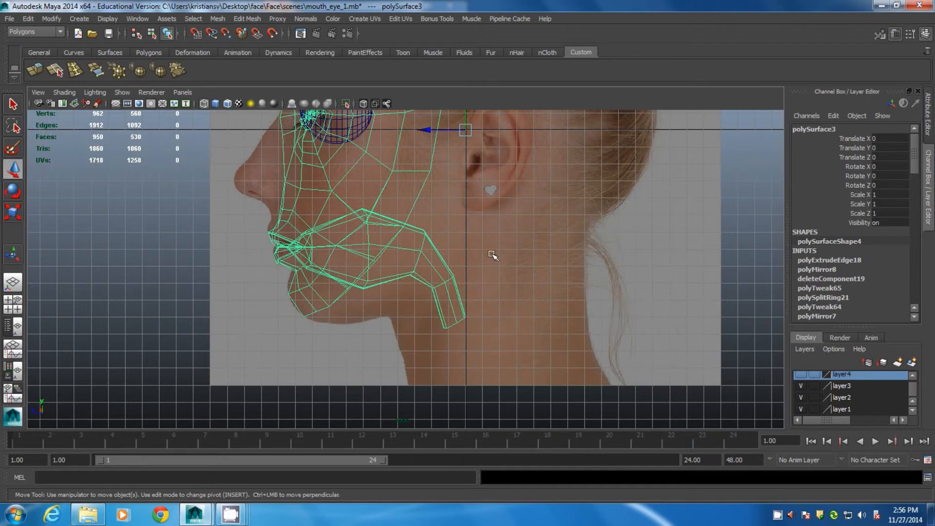
pyautogui.keyDown('alt'); pyautogui.moveTo(463, 267); pyautogui.dragTo(356, 319, button='middle'); pyautogui.keyUp('alt')
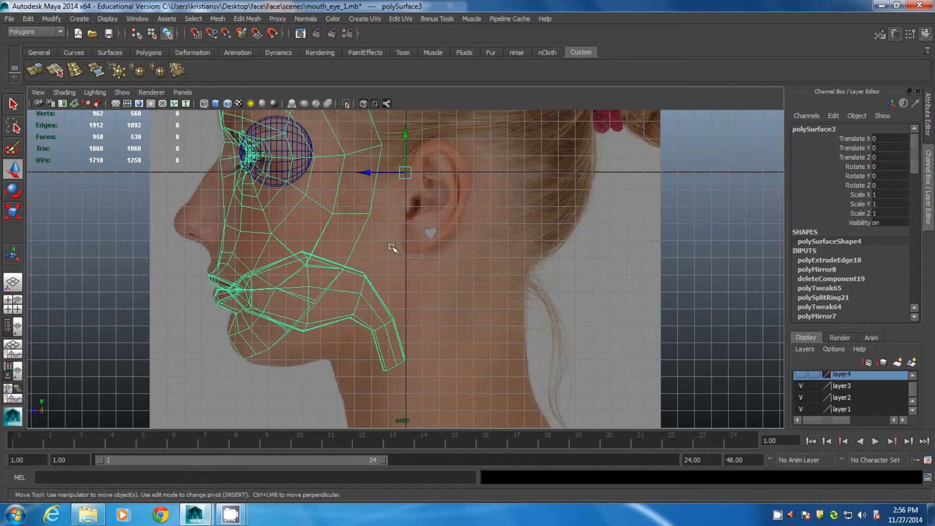
pyautogui.keyDown('alt'); pyautogui.moveTo(391, 285); pyautogui.dragTo(409, 297, button='middle'); pyautogui.keyUp('alt')
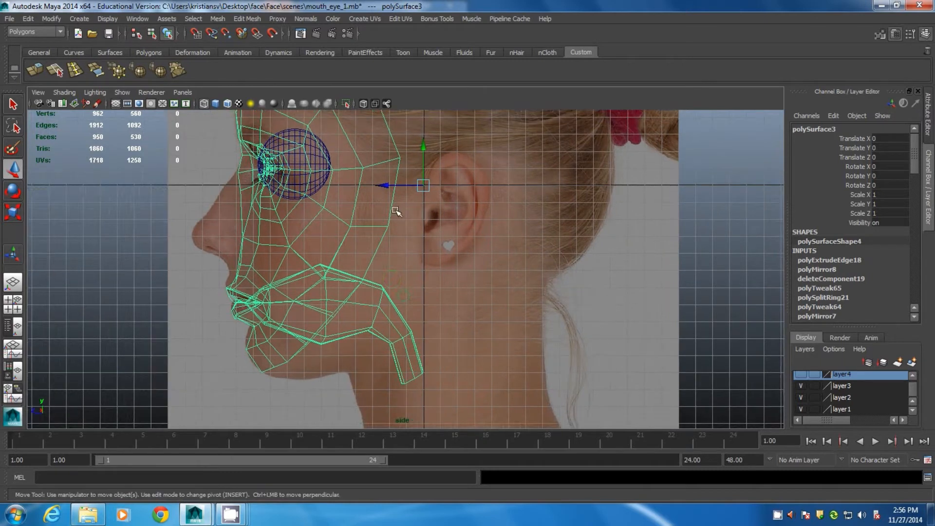
# Extrude the outer border edge loop of the face mesh
pyautogui.press('space')
pyautogui.press('space')
pyautogui.keyDown('alt'); pyautogui.moveTo(436, 248); pyautogui.dragTo(416, 366, button='middle'); pyautogui.keyUp('alt')
pyautogui.press('F10')
pyautogui.click(480, 200)
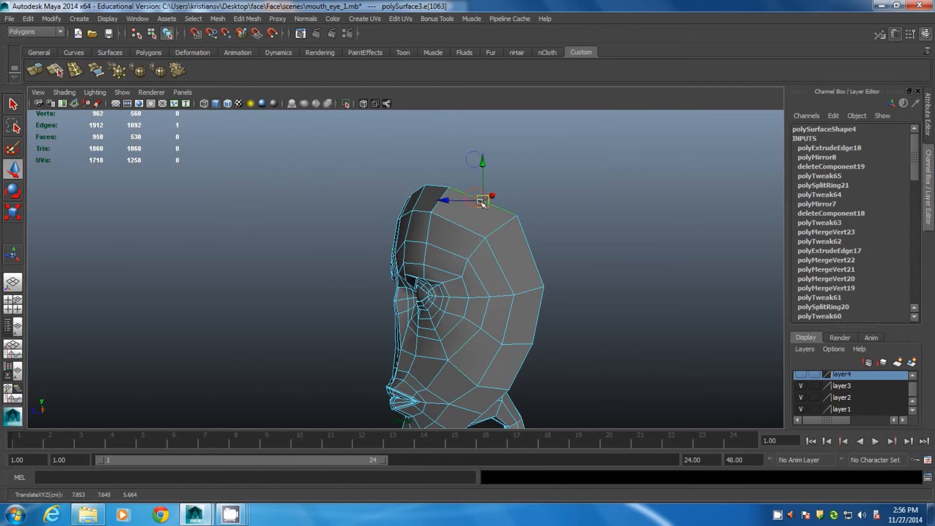
pyautogui.keyDown('alt'); pyautogui.moveTo(437, 345); pyautogui.dragTo(408, 316, button='middle'); pyautogui.keyUp('alt')
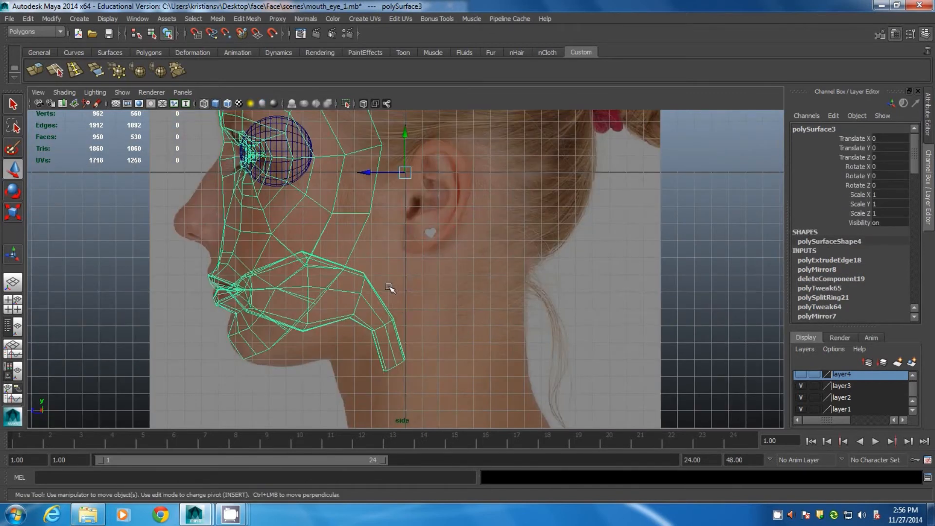
pyautogui.press('space')
pyautogui.press('space')
pyautogui.keyDown('alt'); pyautogui.moveTo(435, 255); pyautogui.dragTo(416, 367, button='middle'); pyautogui.keyUp('alt')
pyautogui.moveTo(468, 199); pyautogui.dragTo(475, 191, button='right')
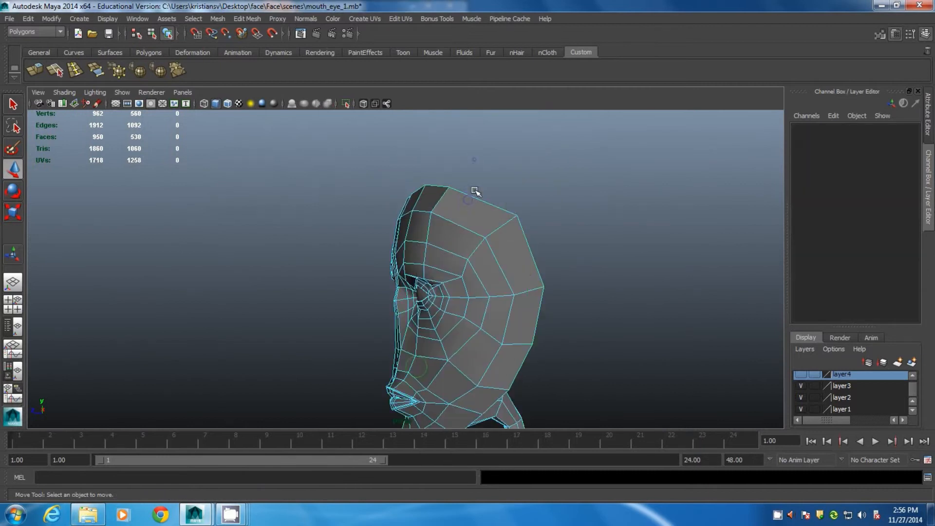
pyautogui.click(477, 198)
pyautogui.doubleClick(522, 232)
pyautogui.keyDown('alt'); pyautogui.moveTo(436, 345); pyautogui.dragTo(435, 287, button='middle'); pyautogui.keyUp('alt')
pyautogui.keyDown('alt'); pyautogui.moveTo(428, 311); pyautogui.dragTo(401, 333); pyautogui.keyUp('alt')
pyautogui.click(37, 71)
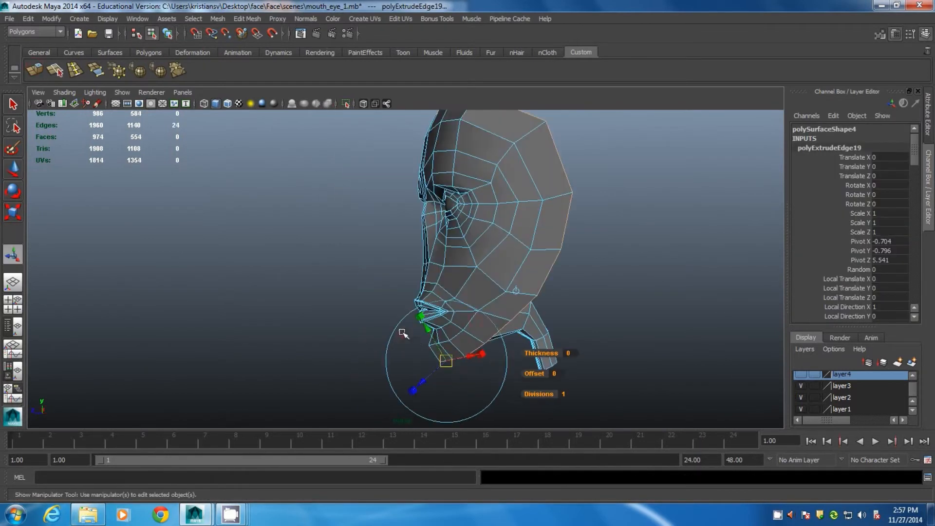
# Move the extruded border edges back toward the ear in the side view
pyautogui.press('w')
pyautogui.press('space')
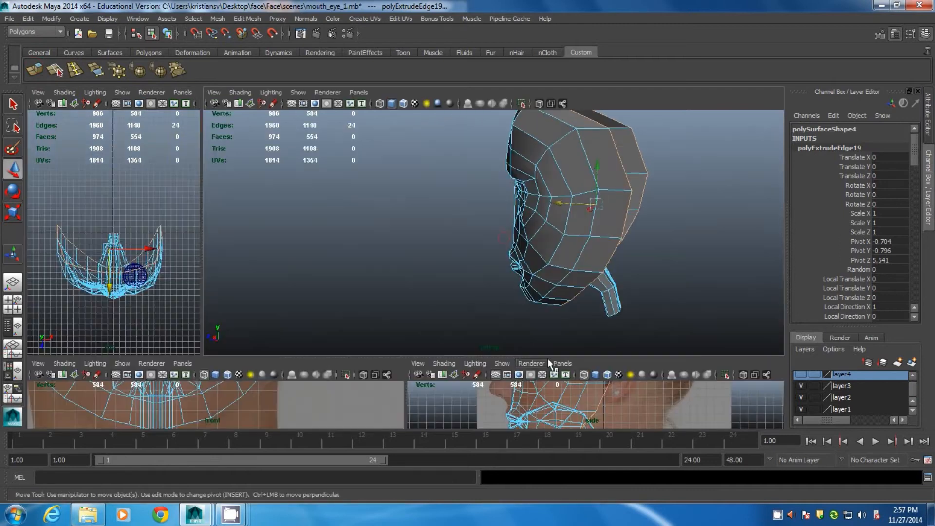
pyautogui.press('space')
pyautogui.scroll(-3, 521, 352)
pyautogui.moveTo(378, 270); pyautogui.dragTo(391, 271)
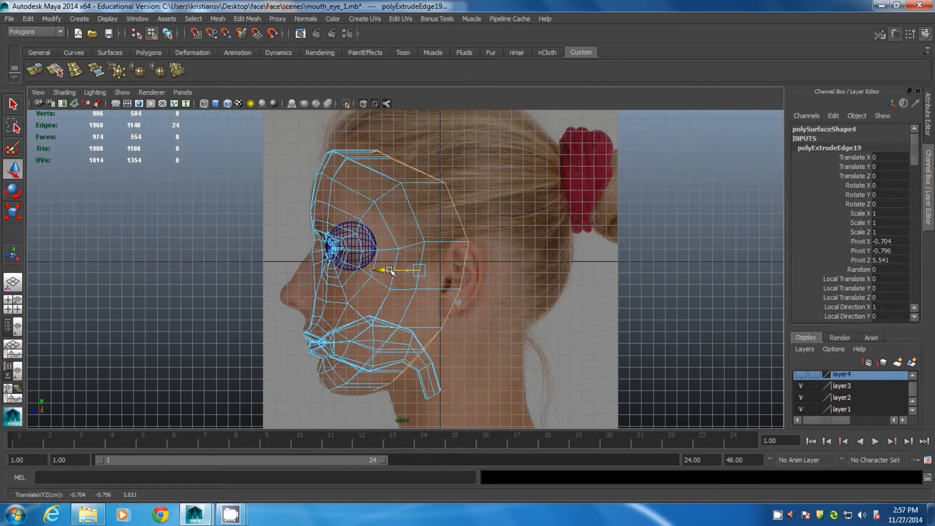
# Reposition the extruded border vertices from the forehead down past the ear in the side view
pyautogui.keyDown('alt'); pyautogui.moveTo(391, 189); pyautogui.dragTo(402, 275, button='middle'); pyautogui.keyUp('alt')
pyautogui.scroll(5, 391, 254)
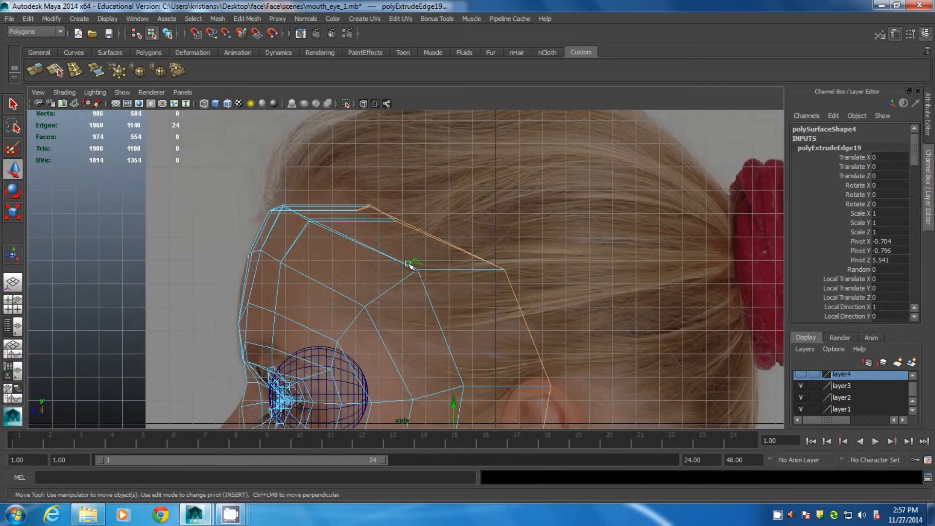
pyautogui.rightClick(368, 259)
pyautogui.moveTo(367, 257); pyautogui.dragTo(359, 259, button='right')
pyautogui.moveTo(357, 244); pyautogui.dragTo(354, 190)
pyautogui.keyDown('alt'); pyautogui.moveTo(559, 419); pyautogui.dragTo(447, 182, button='middle'); pyautogui.keyUp('alt')
pyautogui.moveTo(449, 210); pyautogui.dragTo(414, 226)
pyautogui.moveTo(422, 313); pyautogui.dragTo(456, 341)
pyautogui.moveTo(446, 330); pyautogui.dragTo(398, 334)
pyautogui.keyDown('alt'); pyautogui.moveTo(418, 373); pyautogui.dragTo(443, 228, button='middle'); pyautogui.keyUp('alt')
pyautogui.moveTo(447, 227); pyautogui.dragTo(411, 272)
# Reshape the lower border vertices along the jaw and chin to follow the side reference
pyautogui.keyDown('alt'); pyautogui.moveTo(428, 303); pyautogui.dragTo(475, 191, button='middle'); pyautogui.keyUp('alt')
pyautogui.click(327, 294)
pyautogui.moveTo(339, 271); pyautogui.dragTo(351, 287)
pyautogui.moveTo(346, 281); pyautogui.dragTo(374, 279)
pyautogui.moveTo(385, 240); pyautogui.dragTo(402, 250)
# Adjust the border vertices between the jaw and the ear in the side view
pyautogui.keyDown('alt'); pyautogui.moveTo(449, 181); pyautogui.dragTo(415, 380, button='middle'); pyautogui.keyUp('alt')
pyautogui.keyDown('alt'); pyautogui.moveTo(437, 287); pyautogui.dragTo(444, 310, button='middle'); pyautogui.keyUp('alt')
pyautogui.moveTo(411, 362); pyautogui.dragTo(426, 378)
pyautogui.moveTo(425, 285); pyautogui.dragTo(451, 305)
pyautogui.moveTo(442, 294); pyautogui.dragTo(439, 295)
pyautogui.moveTo(448, 194); pyautogui.dragTo(464, 183)
pyautogui.moveTo(461, 189); pyautogui.dragTo(453, 190)
# Adjust the border vertices around the temple and in front of the ear in the side view
pyautogui.keyDown('alt'); pyautogui.moveTo(449, 169); pyautogui.dragTo(478, 344, button='middle'); pyautogui.keyUp('alt')
pyautogui.moveTo(474, 233); pyautogui.dragTo(449, 211)
pyautogui.scroll(-2, 433, 222)
pyautogui.keyDown('alt'); pyautogui.moveTo(400, 283); pyautogui.dragTo(436, 117, button='middle'); pyautogui.keyUp('alt')
pyautogui.keyDown('alt'); pyautogui.moveTo(435, 214); pyautogui.dragTo(457, 305, button='middle'); pyautogui.keyUp('alt')
pyautogui.click(470, 257)
pyautogui.click(486, 180)
pyautogui.moveTo(486, 179); pyautogui.dragTo(486, 183)
pyautogui.keyDown('alt'); pyautogui.moveTo(482, 305); pyautogui.dragTo(518, 176, button='middle'); pyautogui.keyUp('alt')
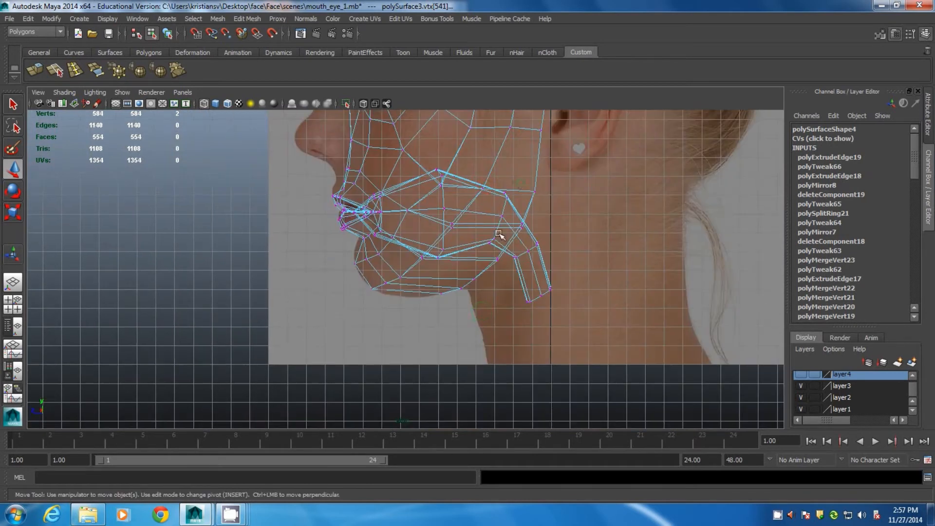
pyautogui.keyDown('alt'); pyautogui.moveTo(499, 234); pyautogui.dragTo(482, 270, button='middle'); pyautogui.keyUp('alt')
# Refine the vertex spacing along the border from the jaw up to the ear in the side view
pyautogui.press('space')
pyautogui.press('space')
pyautogui.moveTo(414, 364); pyautogui.dragTo(442, 392)
pyautogui.moveTo(435, 383); pyautogui.dragTo(426, 379)
pyautogui.moveTo(458, 314); pyautogui.dragTo(435, 286)
pyautogui.moveTo(442, 294); pyautogui.dragTo(436, 295)
pyautogui.moveTo(465, 201); pyautogui.dragTo(453, 179)
pyautogui.moveTo(460, 189); pyautogui.dragTo(450, 189)
# Refine the upper border vertices near the temple and ear to even out the side contour
pyautogui.keyDown('alt'); pyautogui.moveTo(449, 170); pyautogui.dragTo(479, 345, button='middle'); pyautogui.keyUp('alt')
pyautogui.moveTo(498, 249); pyautogui.dragTo(480, 226)
pyautogui.moveTo(485, 235); pyautogui.dragTo(466, 221)
pyautogui.keyDown('alt'); pyautogui.moveTo(448, 215); pyautogui.dragTo(455, 307, button='middle'); pyautogui.keyUp('alt')
pyautogui.moveTo(487, 279); pyautogui.dragTo(471, 258)
pyautogui.click(485, 182)
pyautogui.keyDown('alt'); pyautogui.moveTo(489, 295); pyautogui.dragTo(525, 170, button='middle'); pyautogui.keyUp('alt')
pyautogui.keyDown('alt'); pyautogui.moveTo(503, 236); pyautogui.dragTo(486, 271, button='middle'); pyautogui.keyUp('alt')
# Inspect the extended face in perspective from the front and below with smooth preview on
pyautogui.press('space')
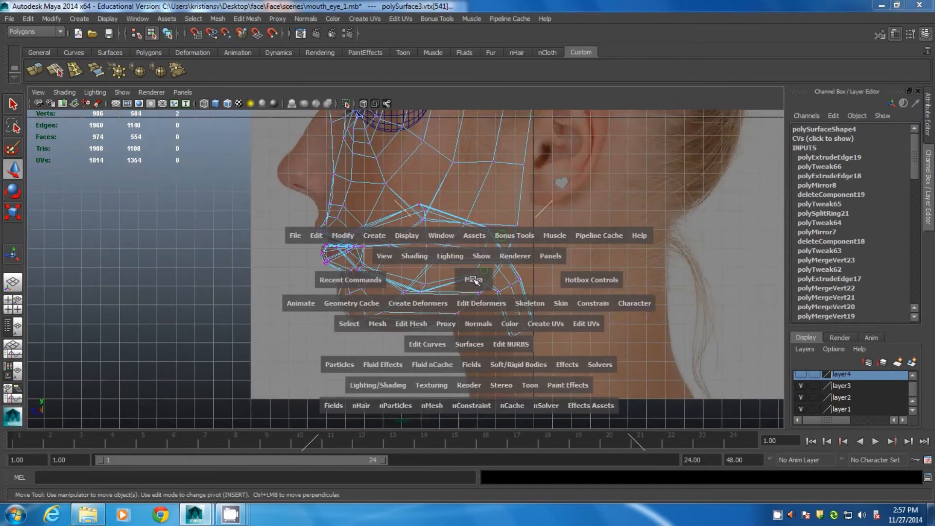
pyautogui.press('space')
pyautogui.keyDown('alt'); pyautogui.moveTo(444, 346); pyautogui.dragTo(589, 316); pyautogui.keyUp('alt')
pyautogui.keyDown('alt'); pyautogui.moveTo(482, 314); pyautogui.dragTo(423, 348); pyautogui.keyUp('alt')
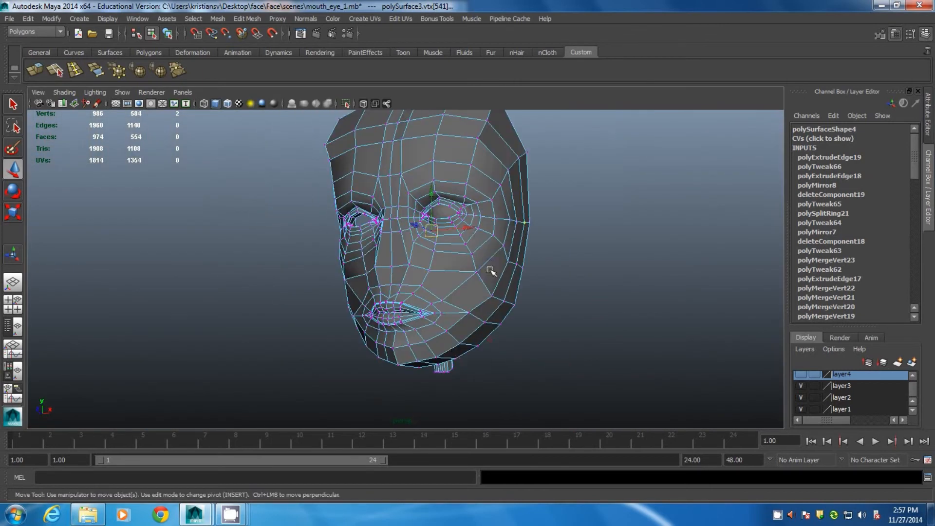
pyautogui.moveTo(490, 270); pyautogui.dragTo(531, 246, button='right')
pyautogui.click(555, 302)
pyautogui.keyDown('alt'); pyautogui.moveTo(532, 351); pyautogui.dragTo(585, 364); pyautogui.keyUp('alt')
pyautogui.click(430, 239)
pyautogui.press('3')
pyautogui.click(553, 251)
pyautogui.keyDown('alt'); pyautogui.moveTo(554, 254); pyautogui.dragTo(533, 258); pyautogui.keyUp('alt')
pyautogui.keyDown('alt'); pyautogui.moveTo(526, 227); pyautogui.dragTo(551, 335, button='right'); pyautogui.keyUp('alt')
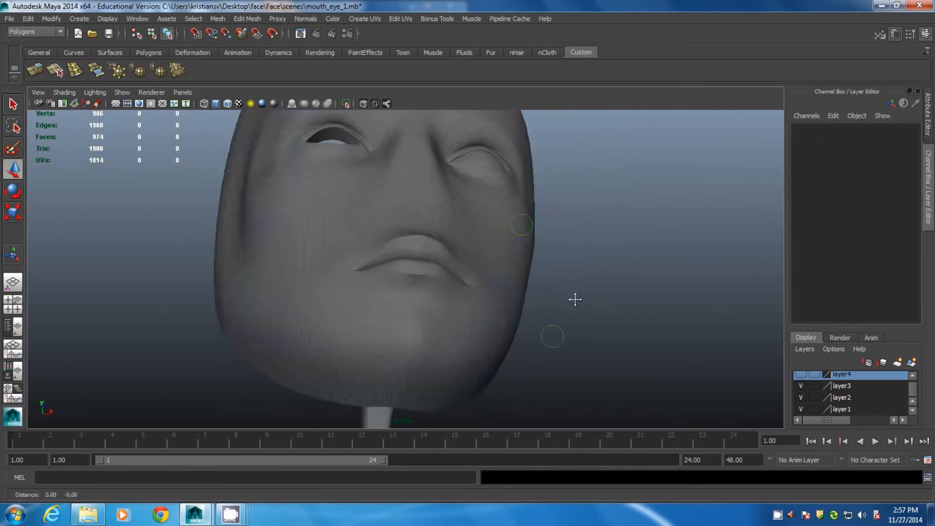
pyautogui.keyDown('alt'); pyautogui.moveTo(573, 298); pyautogui.dragTo(598, 332); pyautogui.keyUp('alt')
pyautogui.click(509, 195)
# Examine the chin's lower border edges and the underside of the jaw from several angles in polygon and smooth display
pyautogui.keyDown('alt'); pyautogui.moveTo(557, 218); pyautogui.dragTo(535, 301, button='middle'); pyautogui.keyUp('alt')
pyautogui.press('1')
pyautogui.keyDown('alt'); pyautogui.moveTo(525, 289); pyautogui.dragTo(468, 334); pyautogui.keyUp('alt')
pyautogui.moveTo(491, 254); pyautogui.dragTo(488, 228, button='right')
pyautogui.click(502, 255)
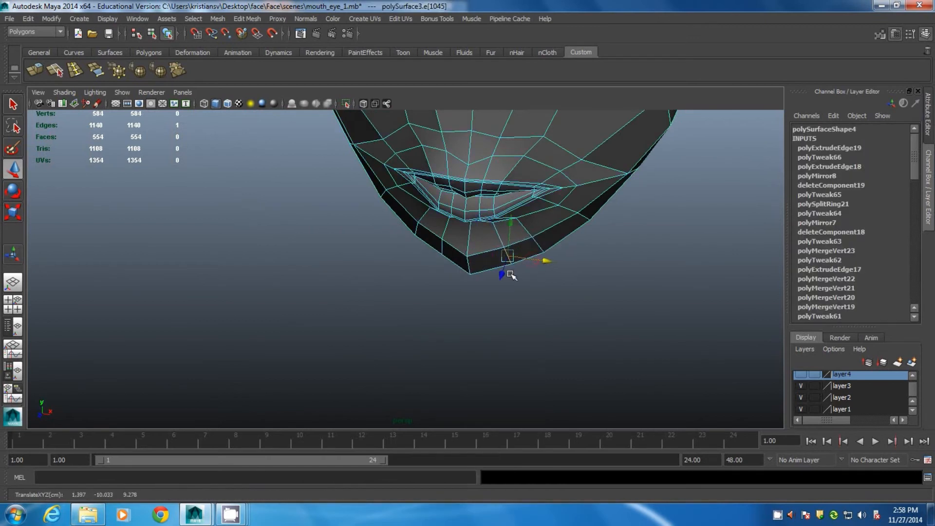
pyautogui.keyDown('alt'); pyautogui.moveTo(502, 287); pyautogui.dragTo(531, 222); pyautogui.keyUp('alt')
pyautogui.click(507, 257)
pyautogui.keyDown('alt'); pyautogui.moveTo(553, 267); pyautogui.dragTo(535, 235); pyautogui.keyUp('alt')
pyautogui.press('3')
pyautogui.moveTo(564, 205); pyautogui.dragTo(597, 192, button='right')
pyautogui.click(468, 293)
pyautogui.keyDown('alt'); pyautogui.moveTo(481, 279); pyautogui.dragTo(575, 281); pyautogui.keyUp('alt')
pyautogui.keyDown('alt'); pyautogui.moveTo(577, 274); pyautogui.dragTo(460, 354, button='middle'); pyautogui.keyUp('alt')
pyautogui.keyDown('alt'); pyautogui.moveTo(485, 340); pyautogui.dragTo(390, 296, button='right'); pyautogui.keyUp('alt')
pyautogui.keyDown('alt'); pyautogui.moveTo(390, 296); pyautogui.dragTo(421, 278); pyautogui.keyUp('alt')
pyautogui.click(433, 263)
pyautogui.press('1')
# In the front view, lower the outer top corner vertex of the forehead border onto the photo's head outline
pyautogui.press('space')
pyautogui.press('space')
pyautogui.keyDown('alt'); pyautogui.moveTo(292, 389); pyautogui.dragTo(397, 139, button='right'); pyautogui.keyUp('alt')
pyautogui.keyDown('alt'); pyautogui.moveTo(435, 147); pyautogui.dragTo(407, 305, button='middle'); pyautogui.keyUp('alt')
pyautogui.scroll(7, 407, 304)
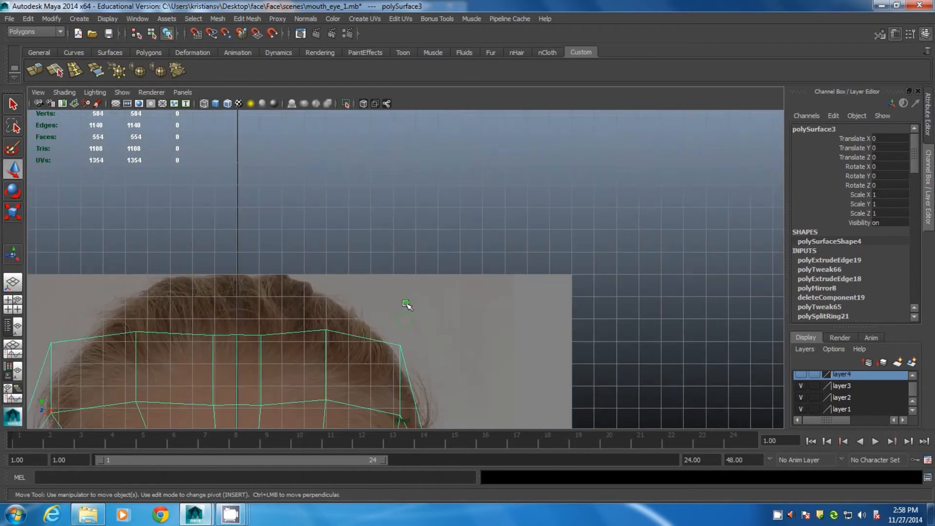
pyautogui.keyDown('alt'); pyautogui.moveTo(368, 343); pyautogui.dragTo(387, 227, button='middle'); pyautogui.keyUp('alt')
pyautogui.press('F8')
pyautogui.click(417, 225)
pyautogui.moveTo(417, 224); pyautogui.dragTo(415, 254)
# Lower and even out the top border vertices across the middle of the forehead in the front view
pyautogui.click(346, 211)
pyautogui.keyDown('shift'); pyautogui.moveTo(234, 230); pyautogui.dragTo(288, 200); pyautogui.keyUp('shift')
pyautogui.click(345, 236)
pyautogui.moveTo(344, 236); pyautogui.dragTo(344, 243)
pyautogui.moveTo(223, 224); pyautogui.dragTo(292, 250)
pyautogui.moveTo(256, 205); pyautogui.dragTo(257, 199)
pyautogui.click(280, 237)
pyautogui.moveTo(280, 237); pyautogui.dragTo(362, 237)
pyautogui.click(346, 242)
pyautogui.keyDown('alt'); pyautogui.moveTo(284, 258); pyautogui.dragTo(307, 208, button='middle'); pyautogui.keyUp('alt')
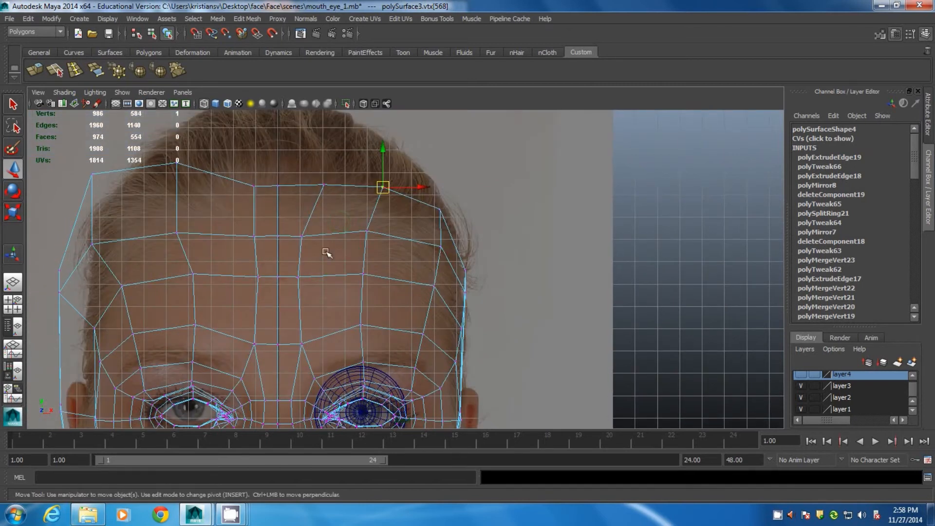
# Space out the vertices nearest the centre line in the two rows below the forehead's top border
pyautogui.keyDown('alt'); pyautogui.moveTo(326, 251); pyautogui.dragTo(342, 223, button='middle'); pyautogui.keyUp('alt')
pyautogui.click(318, 209)
pyautogui.moveTo(350, 208); pyautogui.dragTo(357, 208)
pyautogui.click(313, 250)
pyautogui.moveTo(349, 249); pyautogui.dragTo(356, 250)
# Adjust the jaw border vertices beside and below the mouth corner to the front photo's contour
pyautogui.keyDown('alt'); pyautogui.moveTo(414, 292); pyautogui.dragTo(343, 161, button='middle'); pyautogui.keyUp('alt')
pyautogui.keyDown('alt'); pyautogui.moveTo(352, 422); pyautogui.dragTo(376, 314, button='middle'); pyautogui.keyUp('alt')
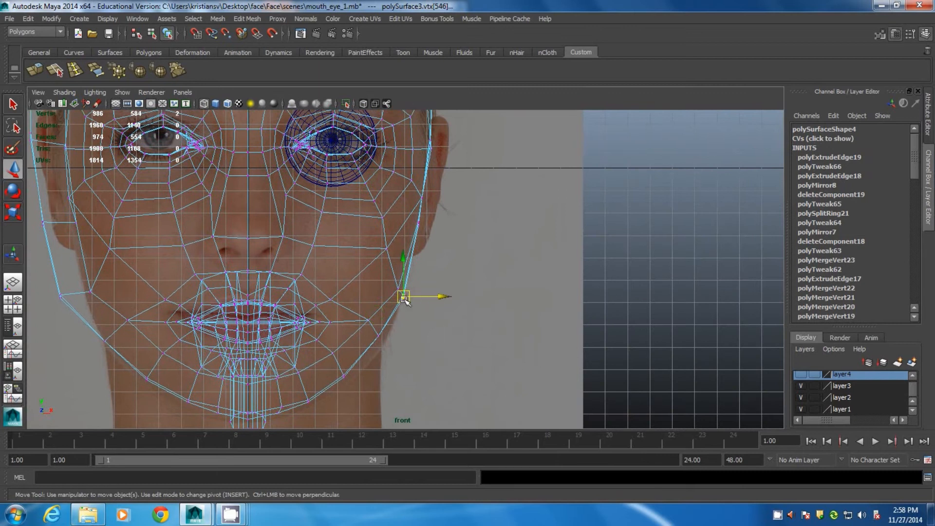
pyautogui.keyDown('alt'); pyautogui.moveTo(388, 353); pyautogui.dragTo(380, 302, button='middle'); pyautogui.keyUp('alt')
pyautogui.click(367, 274)
pyautogui.moveTo(367, 275); pyautogui.dragTo(377, 287)
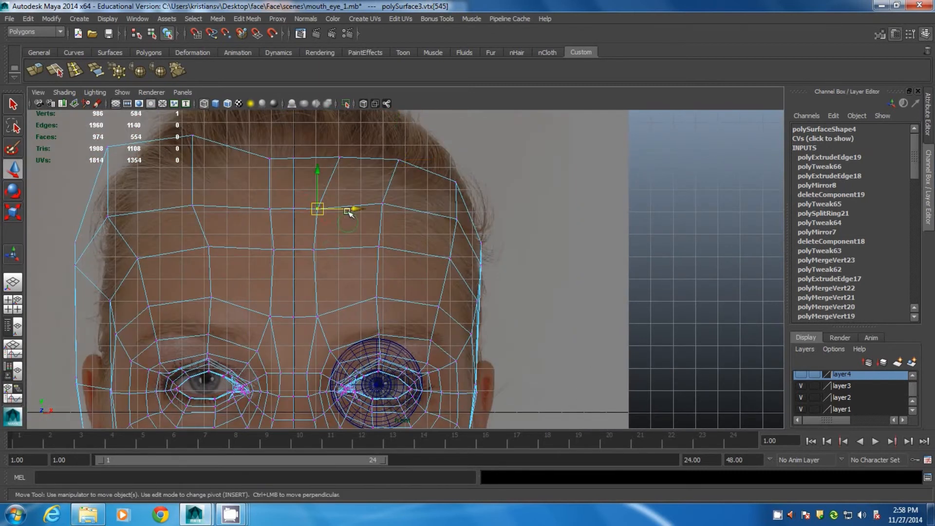
# Nudge the inner vertices of the two forehead rows slightly outward from the centre line
pyautogui.moveTo(348, 210); pyautogui.dragTo(355, 209)
pyautogui.click(313, 250)
pyautogui.moveTo(350, 250); pyautogui.dragTo(354, 250)
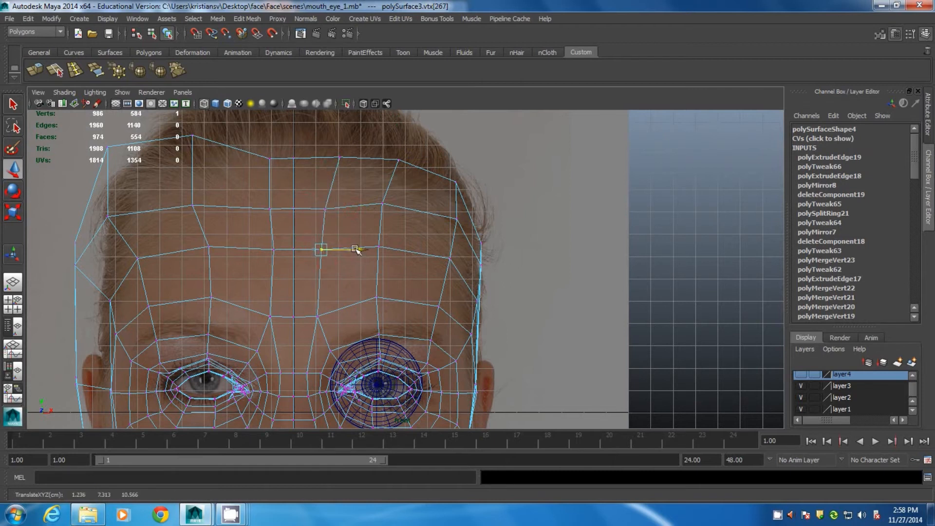
# Fit the jaw border vertices to the front photo's contour and shift the vertices between mouth corner and chin slightly downward
pyautogui.keyDown('alt'); pyautogui.moveTo(393, 251); pyautogui.dragTo(350, 1, button='middle'); pyautogui.keyUp('alt')
pyautogui.keyDown('alt'); pyautogui.moveTo(377, 305); pyautogui.dragTo(375, 314, button='middle'); pyautogui.keyUp('alt')
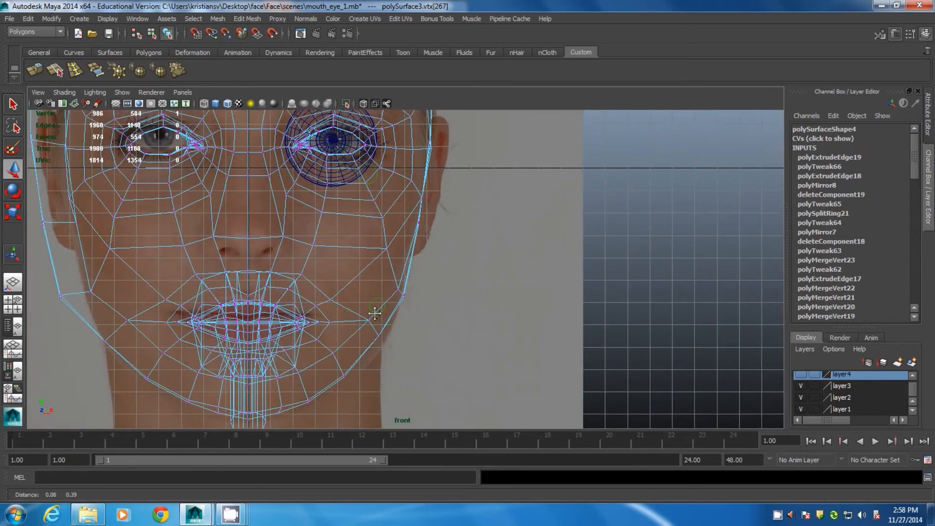
pyautogui.moveTo(403, 299); pyautogui.dragTo(402, 297)
pyautogui.keyDown('alt'); pyautogui.moveTo(385, 351); pyautogui.dragTo(380, 302, button='middle'); pyautogui.keyUp('alt')
pyautogui.moveTo(384, 301); pyautogui.dragTo(385, 301)
pyautogui.moveTo(370, 283)
pyautogui.mouseDown()
pyautogui.moveTo(333, 320)
pyautogui.moveTo(377, 286)
pyautogui.mouseUp()
pyautogui.moveTo(322, 297); pyautogui.dragTo(347, 333)
pyautogui.moveTo(336, 318); pyautogui.dragTo(338, 321)
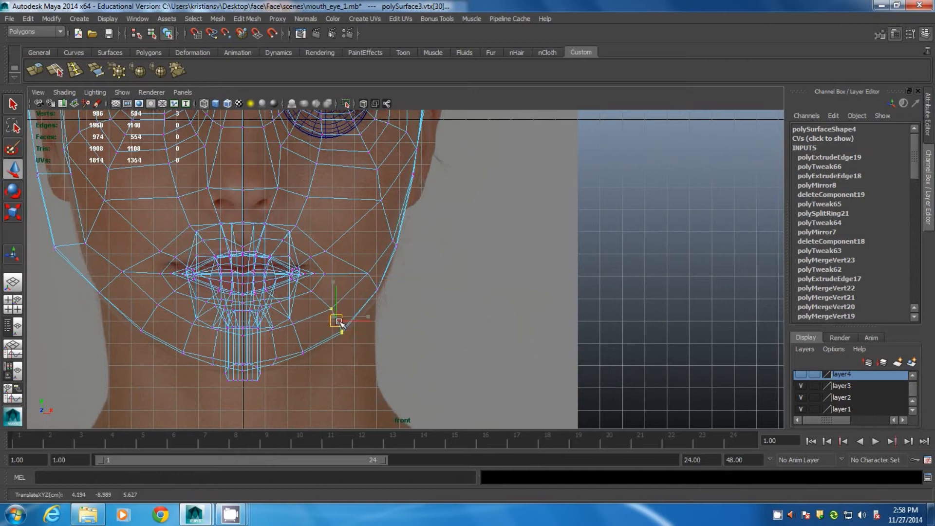
# Delete all faces of the unedited half of the face, on the side without the eyeball
pyautogui.scroll(-6, 338, 322)
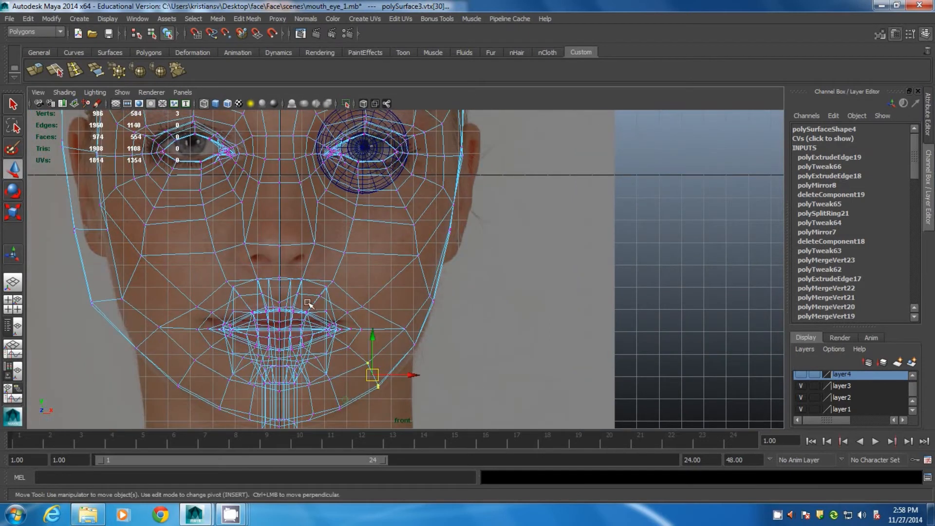
pyautogui.moveTo(399, 147); pyautogui.dragTo(412, 177, button='right')
pyautogui.scroll(-3, 340, 197)
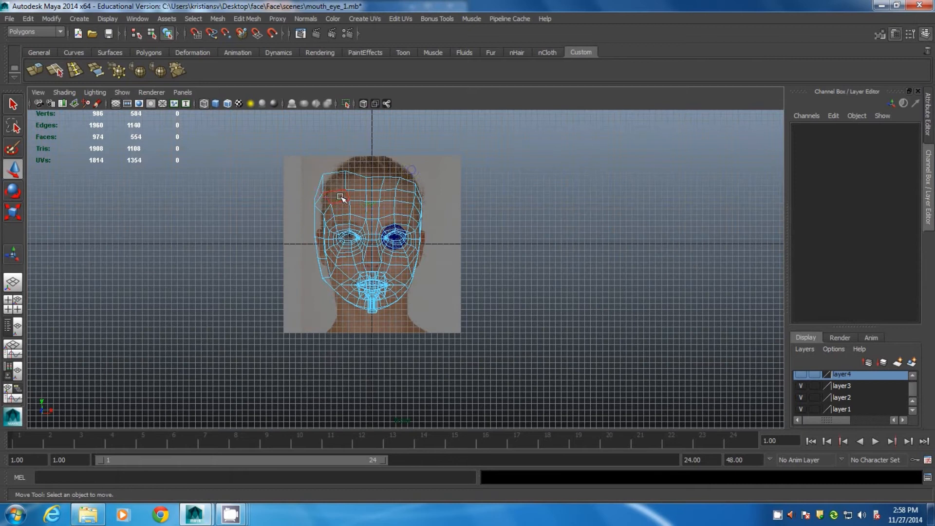
pyautogui.moveTo(371, 344); pyautogui.dragTo(372, 344)
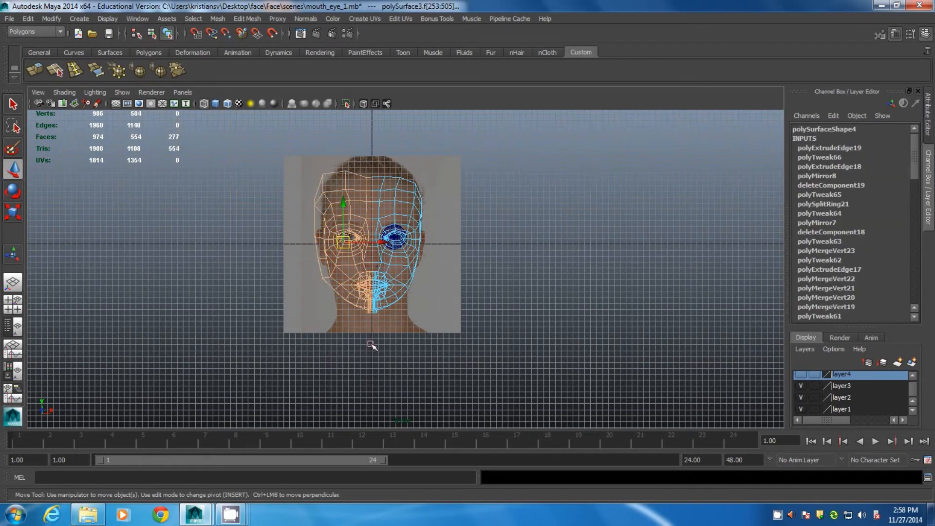
pyautogui.press('Delete')
# Return to the perspective view and show the remaining half face in smooth preview
pyautogui.scroll(6, 445, 300)
pyautogui.press('space')
pyautogui.press('space')
pyautogui.keyDown('alt'); pyautogui.moveTo(557, 314); pyautogui.dragTo(494, 327); pyautogui.keyUp('alt')
pyautogui.moveTo(440, 216); pyautogui.dragTo(486, 204, button='right')
pyautogui.click(440, 273)
pyautogui.press('3')
pyautogui.click(568, 259)
pyautogui.keyDown('alt'); pyautogui.moveTo(548, 277); pyautogui.dragTo(423, 258); pyautogui.keyUp('alt')
# Mirror the half face across -X, merging its vertices with the original, and lower the mirror's merge threshold
pyautogui.click(423, 257)
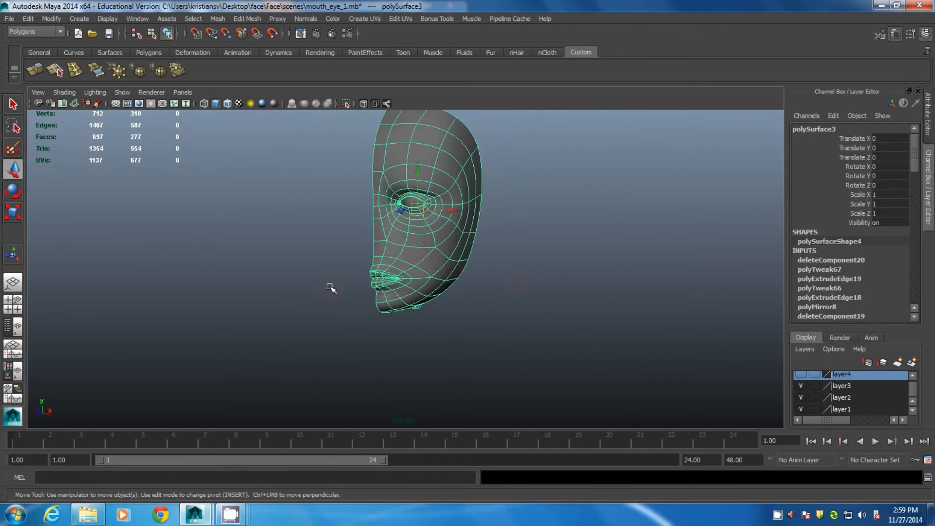
pyautogui.click(134, 72)
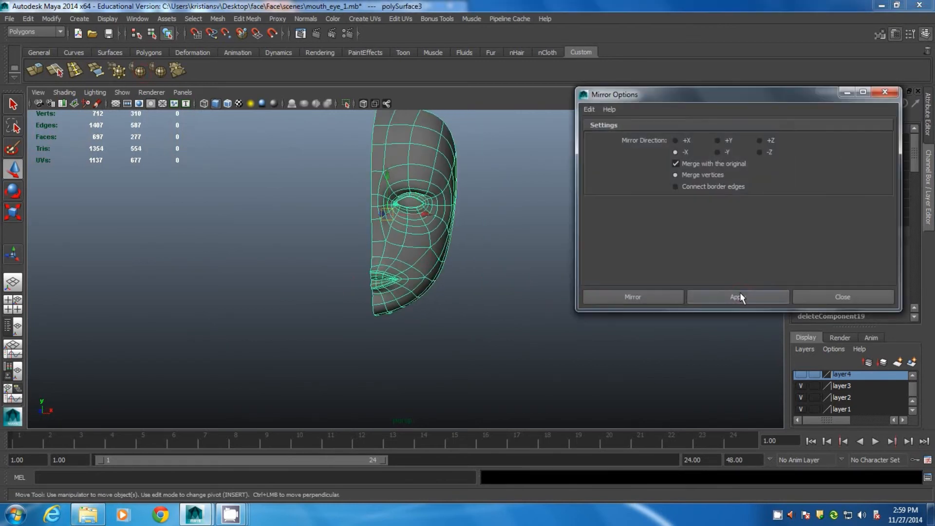
pyautogui.click(738, 292)
pyautogui.click(838, 293)
pyautogui.click(811, 260)
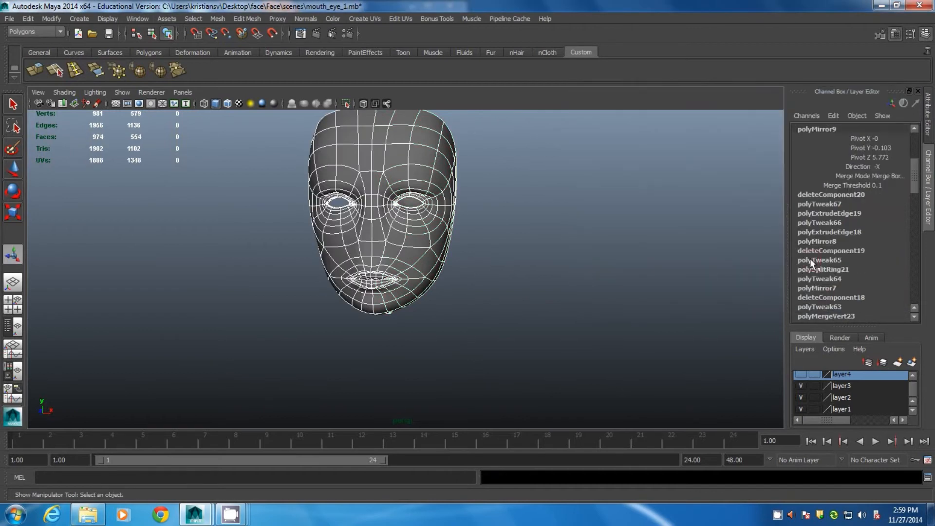
pyautogui.doubleClick(879, 186)
pyautogui.write('00')
pyautogui.press('Return')
# Examine the mirrored face from the side, front and three-quarter views in smooth and polygon display
pyautogui.click(550, 210)
pyautogui.keyDown('alt'); pyautogui.moveTo(445, 284); pyautogui.dragTo(380, 225); pyautogui.keyUp('alt')
pyautogui.click(533, 242)
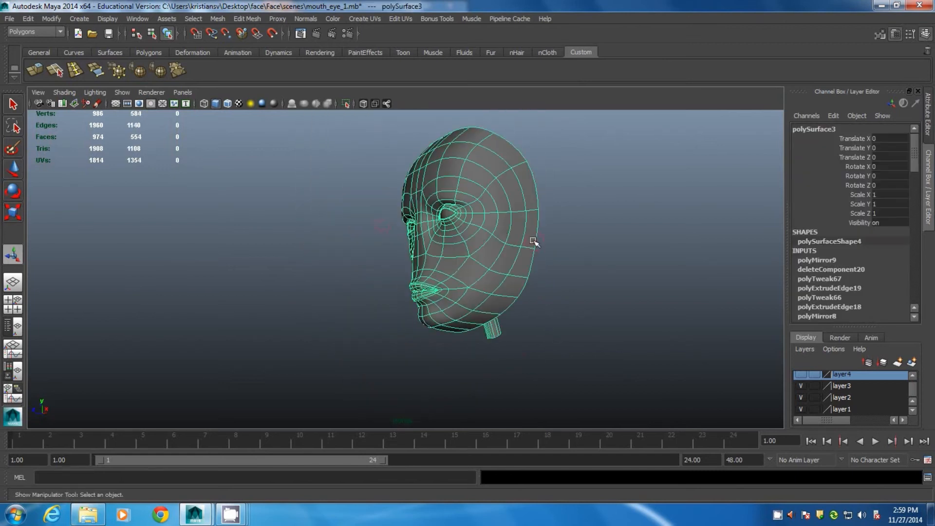
pyautogui.keyDown('alt'); pyautogui.moveTo(632, 333); pyautogui.dragTo(565, 271); pyautogui.keyUp('alt')
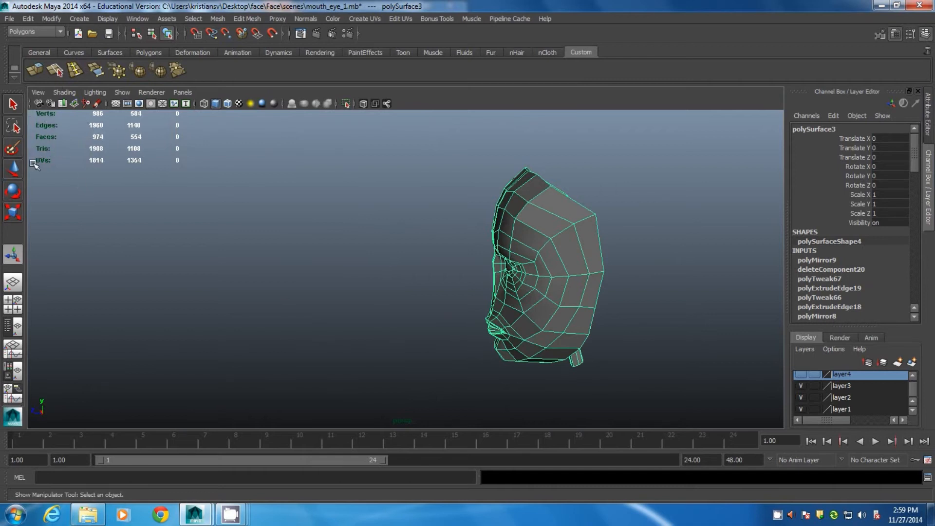
pyautogui.keyDown('alt'); pyautogui.moveTo(168, 175); pyautogui.dragTo(243, 226, button='middle'); pyautogui.keyUp('alt')
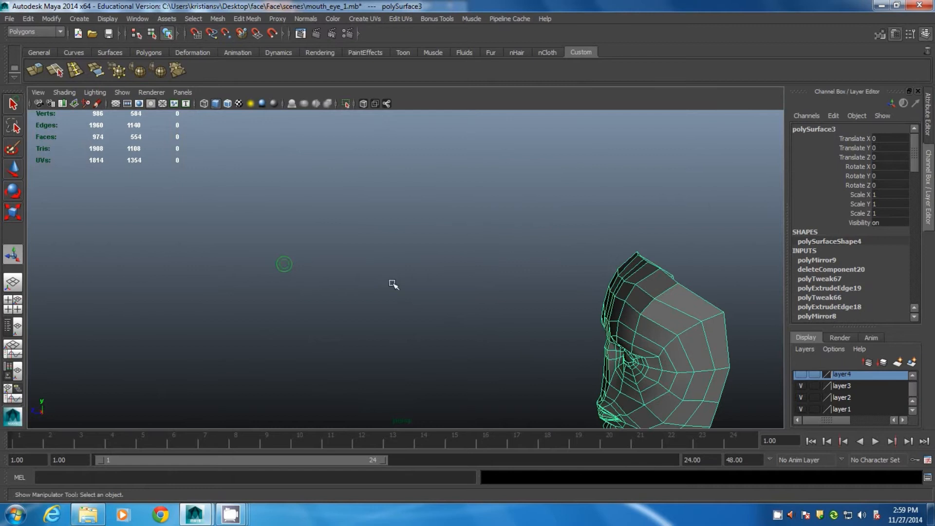
pyautogui.keyDown('alt'); pyautogui.moveTo(393, 284); pyautogui.dragTo(133, 193, button='middle'); pyautogui.keyUp('alt')
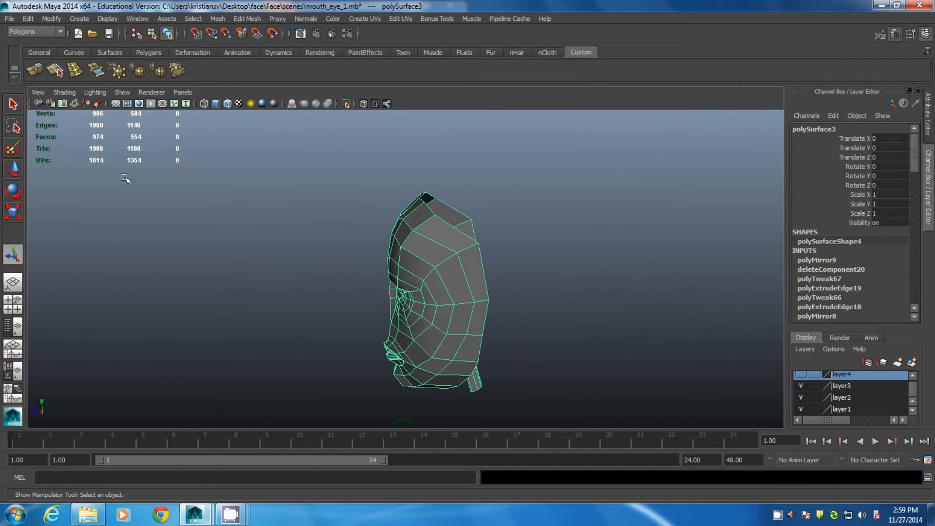
pyautogui.keyDown('alt'); pyautogui.moveTo(321, 267); pyautogui.dragTo(428, 262); pyautogui.keyUp('alt')
pyautogui.keyDown('alt'); pyautogui.moveTo(428, 262); pyautogui.dragTo(412, 197, button='middle'); pyautogui.keyUp('alt')
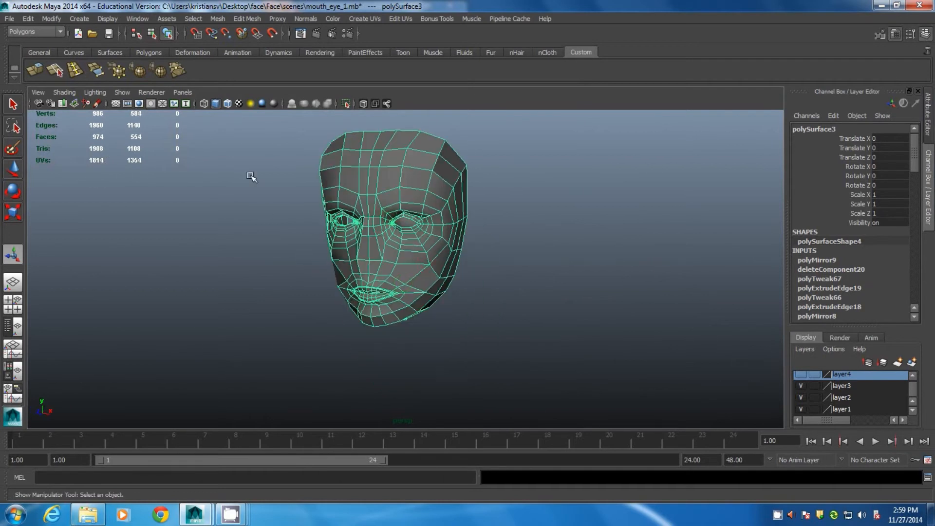
pyautogui.keyDown('alt'); pyautogui.moveTo(178, 188); pyautogui.dragTo(324, 214); pyautogui.keyUp('alt')
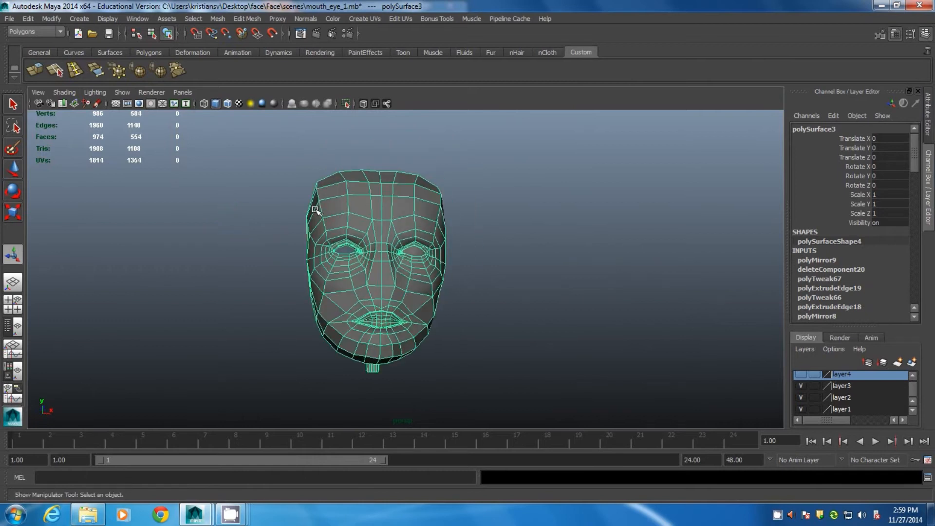
pyautogui.keyDown('alt'); pyautogui.moveTo(465, 284); pyautogui.dragTo(421, 291); pyautogui.keyUp('alt')
pyautogui.click(300, 229)
pyautogui.moveTo(340, 235)
pyautogui.keyDown('alt'); pyautogui.mouseDown()
pyautogui.moveTo(349, 242)
pyautogui.moveTo(354, 232)
pyautogui.mouseUp(); pyautogui.keyUp('alt')
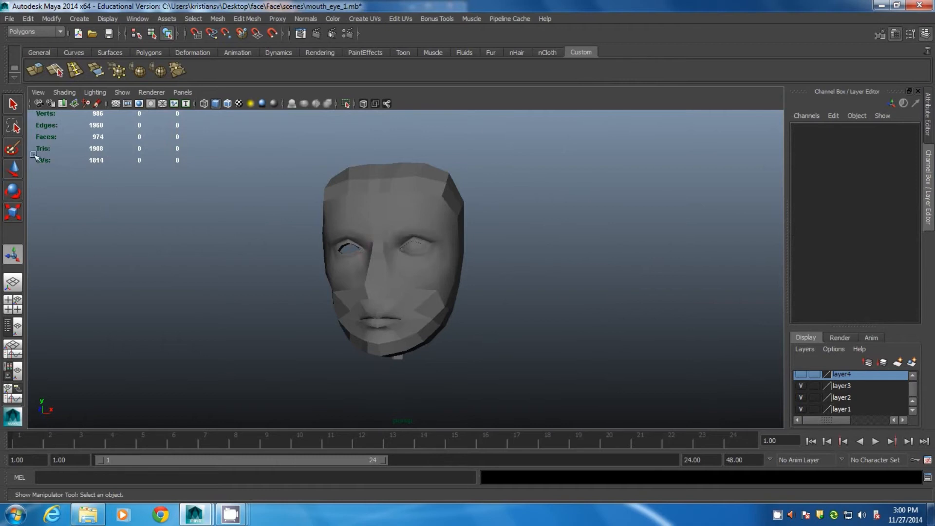
pyautogui.keyDown('alt'); pyautogui.moveTo(382, 271); pyautogui.dragTo(414, 274); pyautogui.keyUp('alt')
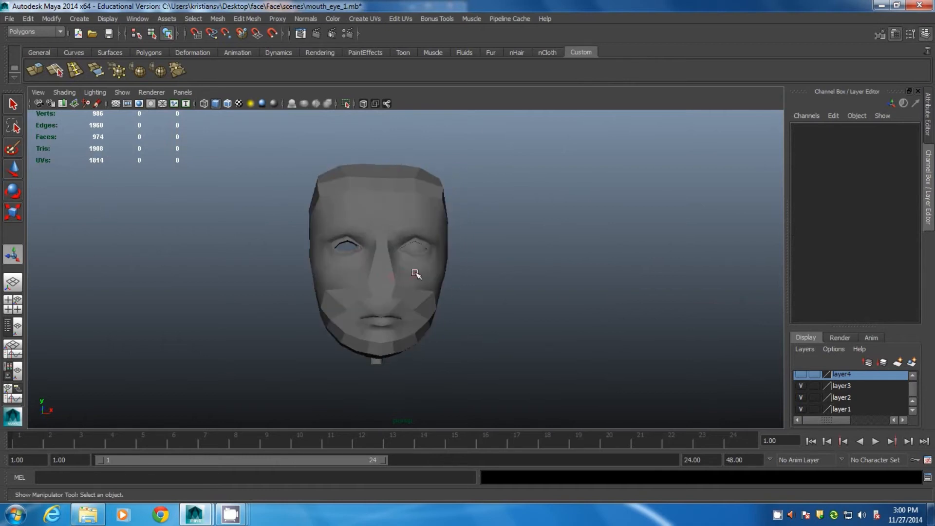
# Turn the Poly Count heads-up display off and back on
pyautogui.click(107, 19)
pyautogui.moveTo(133, 47)
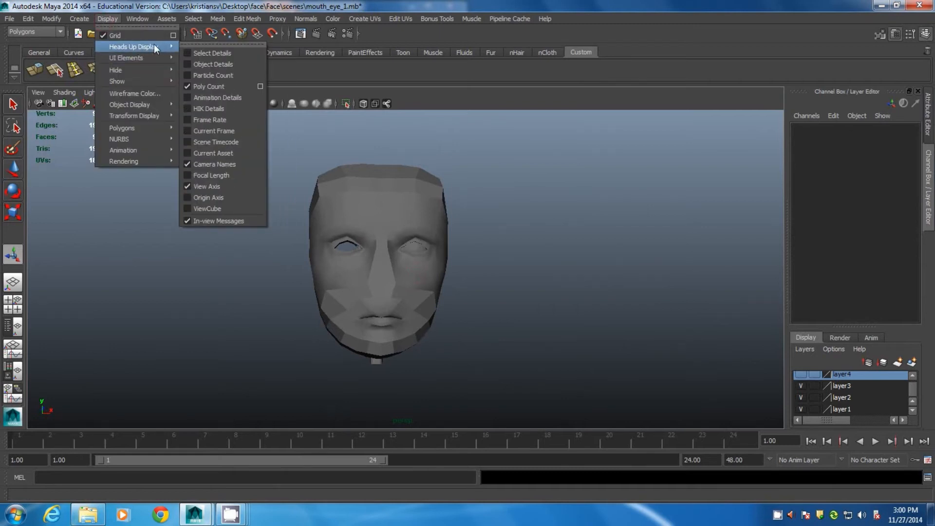
pyautogui.click(189, 86)
pyautogui.click(107, 18)
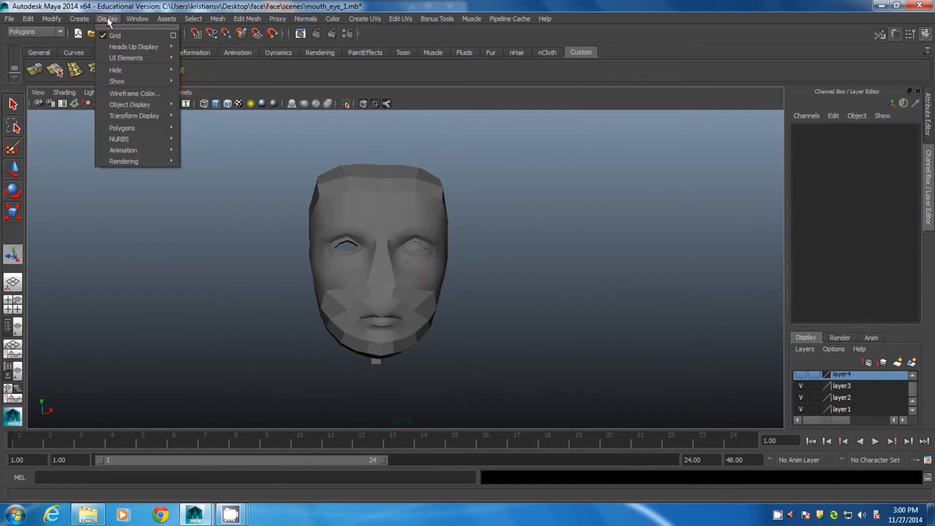
pyautogui.moveTo(143, 46)
pyautogui.click(205, 86)
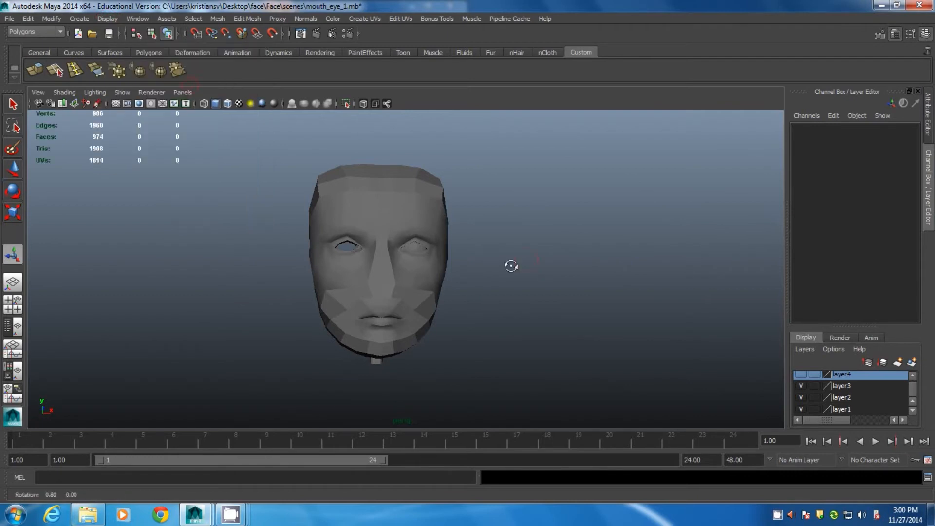
# Select the face's outer border edges to check their count, and clear the selection
pyautogui.keyDown('alt'); pyautogui.moveTo(510, 266); pyautogui.dragTo(429, 263); pyautogui.keyUp('alt')
pyautogui.moveTo(446, 202); pyautogui.dragTo(449, 173, button='right')
pyautogui.click(465, 185)
pyautogui.keyDown('alt'); pyautogui.moveTo(448, 205); pyautogui.dragTo(445, 239); pyautogui.keyUp('alt')
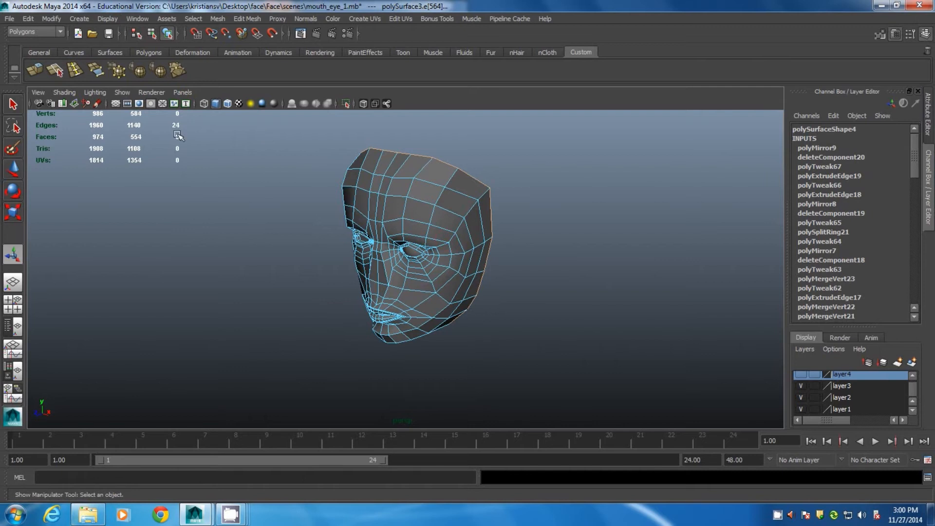
pyautogui.keyDown('alt'); pyautogui.moveTo(458, 183); pyautogui.dragTo(424, 194); pyautogui.keyUp('alt')
pyautogui.click(542, 120)
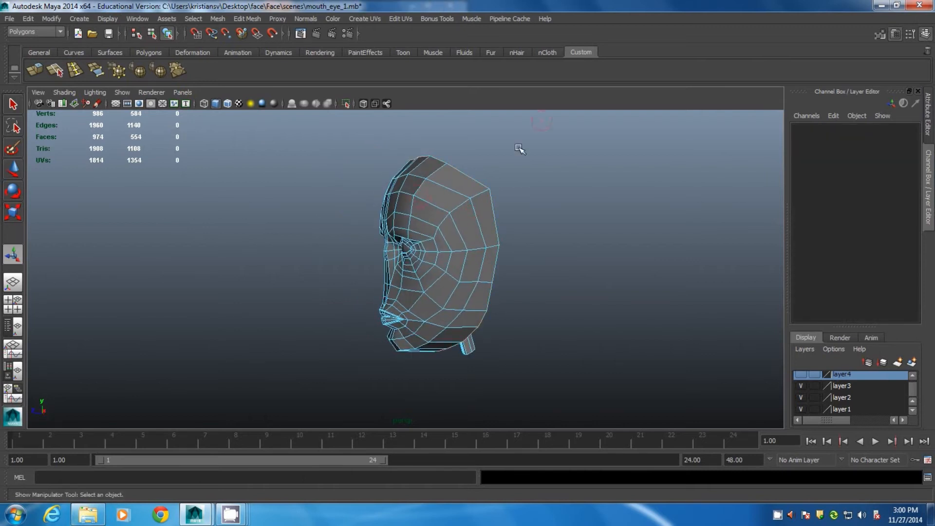
# Create a polygon cube at the origin and scale it uniformly to 21.141
pyautogui.click(77, 18)
pyautogui.moveTo(130, 45)
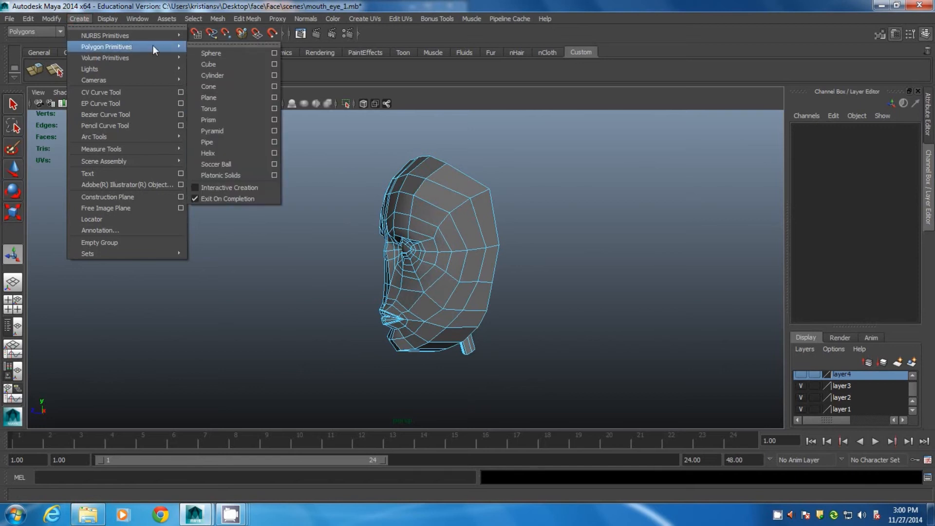
pyautogui.click(221, 64)
pyautogui.keyDown('alt'); pyautogui.moveTo(512, 310); pyautogui.dragTo(638, 253); pyautogui.keyUp('alt')
pyautogui.press('w')
pyautogui.press('r')
# Smooth the cube twice to turn it into a rounded cranium shape
pyautogui.click(213, 19)
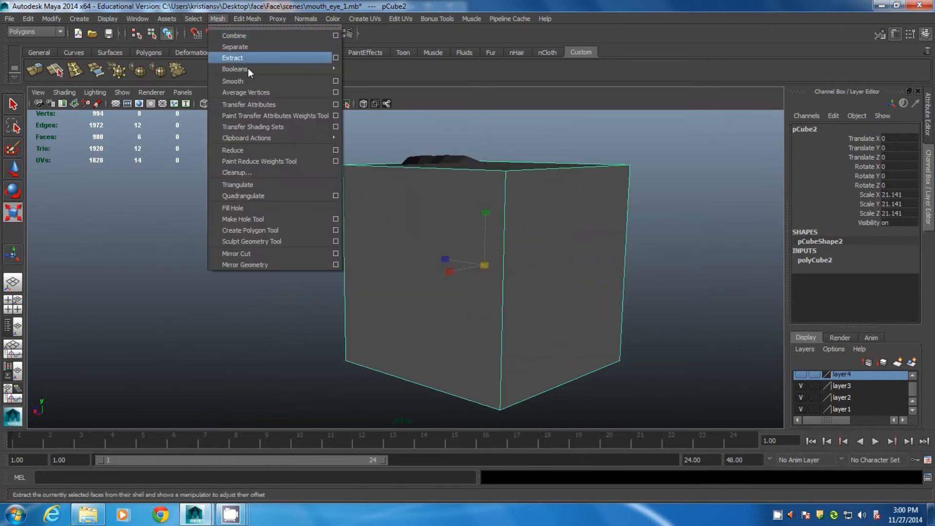
pyautogui.click(242, 83)
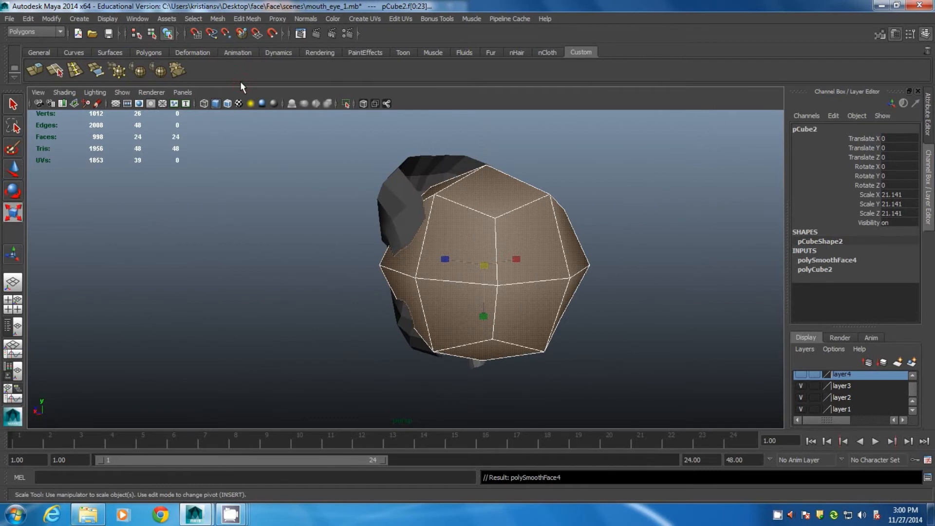
pyautogui.keyDown('alt'); pyautogui.moveTo(407, 331); pyautogui.dragTo(459, 333); pyautogui.keyUp('alt')
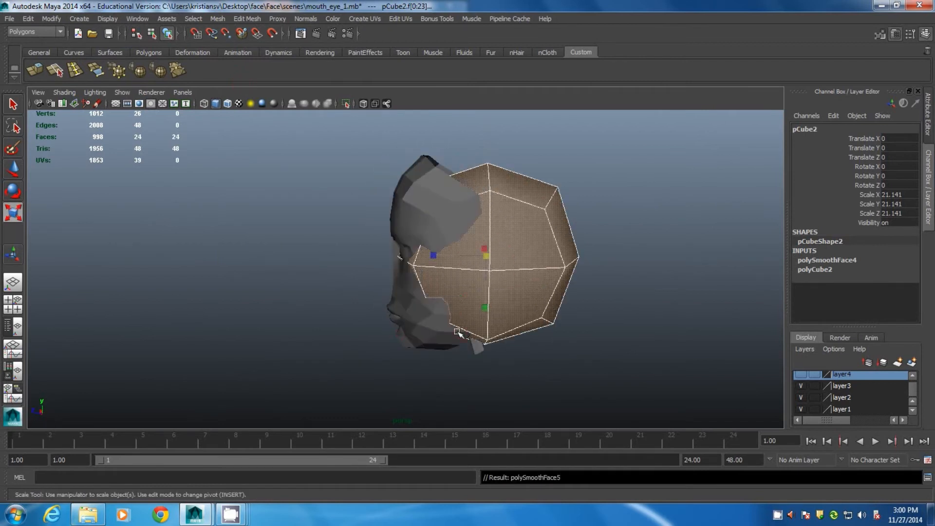
# Move the smoothed cube back behind the face mesh and switch it to component selection
pyautogui.moveTo(535, 218); pyautogui.dragTo(580, 205, button='right')
pyautogui.click(536, 258)
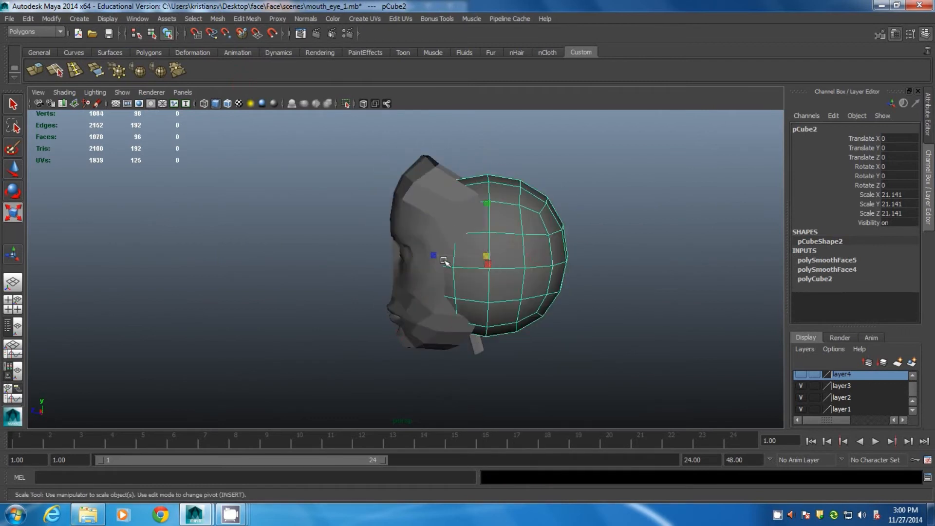
pyautogui.press('w')
pyautogui.moveTo(444, 255); pyautogui.dragTo(546, 255)
pyautogui.keyDown('alt'); pyautogui.moveTo(583, 293); pyautogui.dragTo(519, 258, button='middle'); pyautogui.keyUp('alt')
pyautogui.keyDown('alt'); pyautogui.moveTo(520, 258); pyautogui.dragTo(505, 204); pyautogui.keyUp('alt')
pyautogui.moveTo(503, 166); pyautogui.dragTo(501, 196, button='right')
pyautogui.keyDown('alt'); pyautogui.moveTo(474, 305); pyautogui.dragTo(488, 291, button='middle'); pyautogui.keyUp('alt')
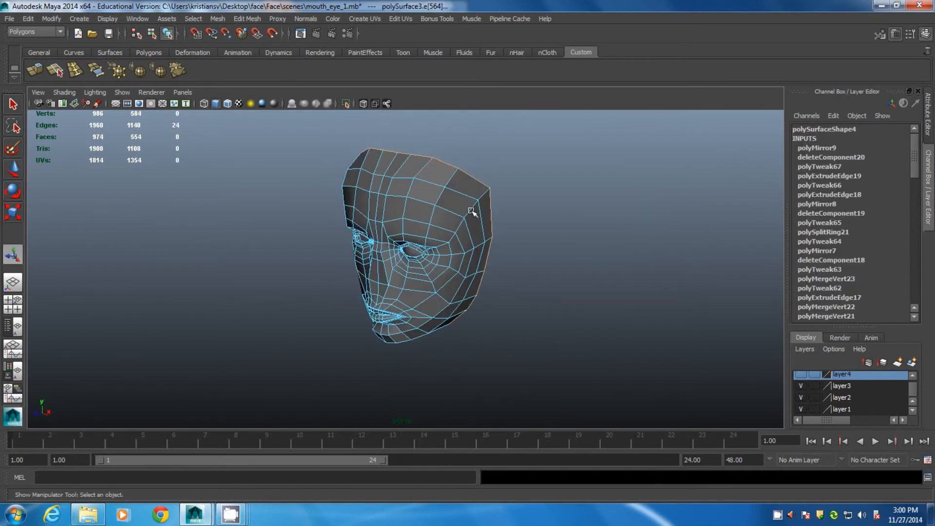
# Clear the selection, create a polygon cube at the origin, and scale it uniformly to 21.141
pyautogui.keyDown('alt'); pyautogui.moveTo(471, 211); pyautogui.dragTo(419, 196); pyautogui.keyUp('alt')
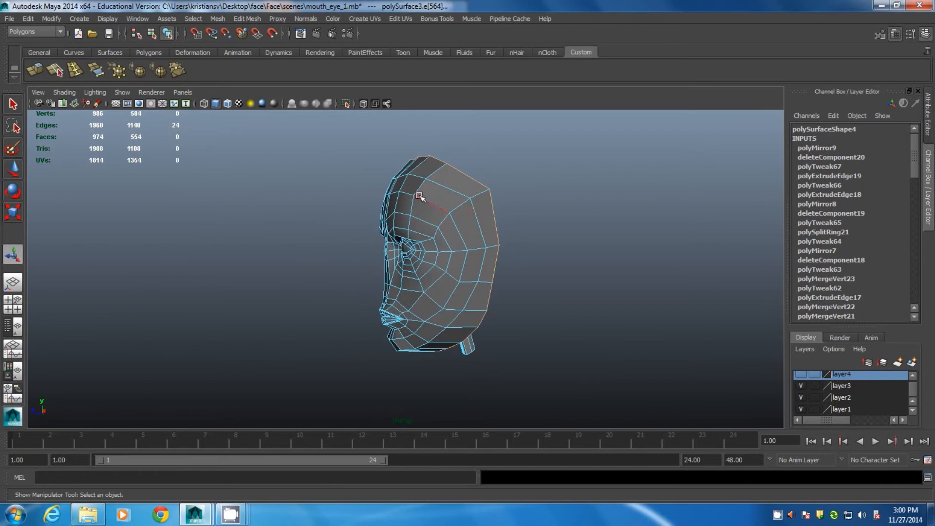
pyautogui.click(539, 121)
pyautogui.click(76, 18)
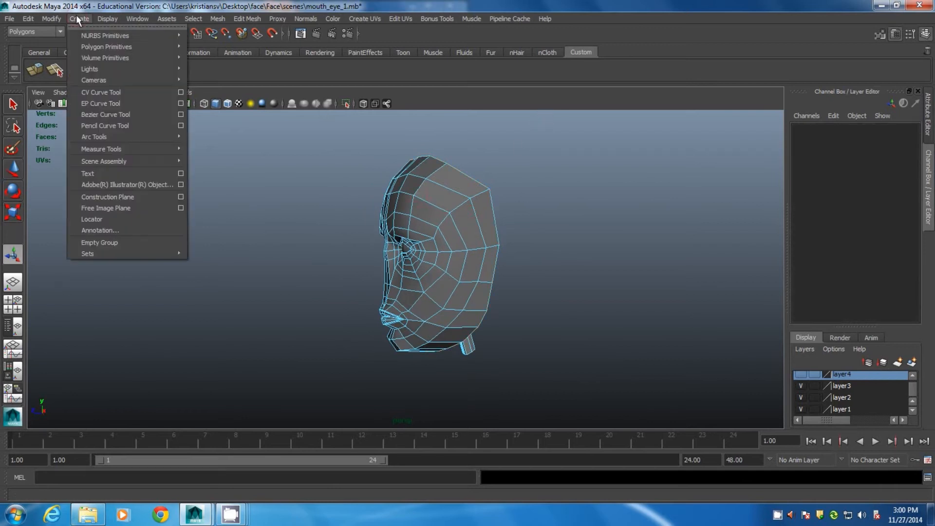
pyautogui.moveTo(132, 45)
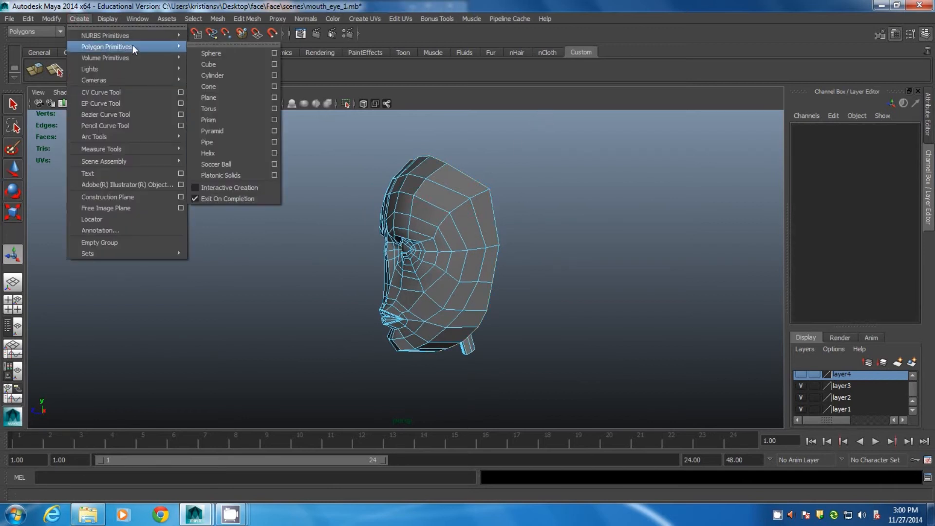
pyautogui.click(221, 64)
pyautogui.press('w')
pyautogui.keyDown('alt'); pyautogui.moveTo(507, 307); pyautogui.dragTo(596, 229); pyautogui.keyUp('alt')
pyautogui.press('r')
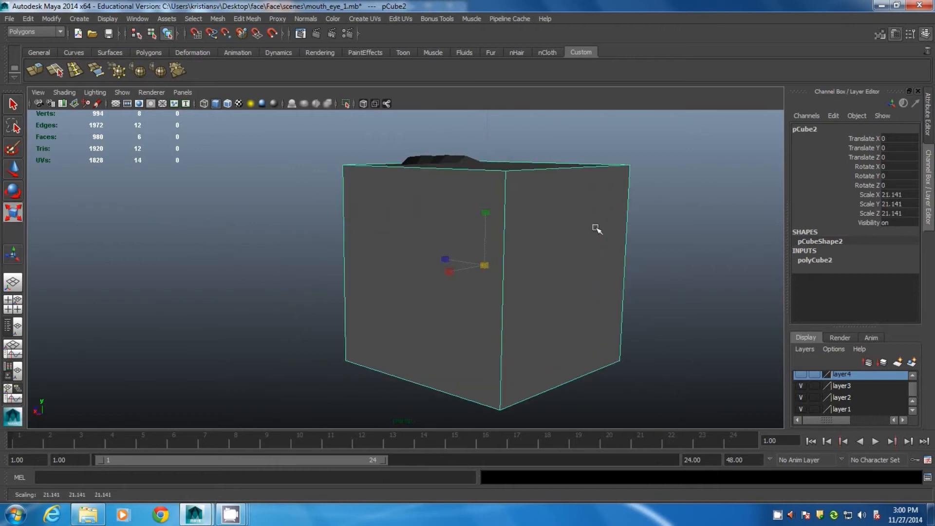
# Smooth the cube twice into a rounded cranium form
pyautogui.click(218, 19)
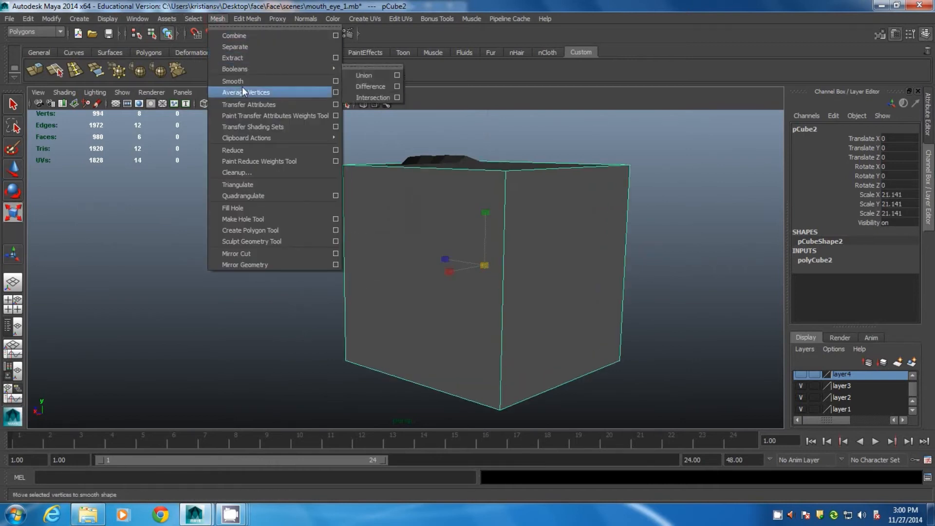
pyautogui.click(241, 85)
pyautogui.keyDown('alt'); pyautogui.moveTo(493, 319); pyautogui.dragTo(458, 331); pyautogui.keyUp('alt')
pyautogui.press('g')
# Move the smoothed cube back behind the face mesh to a Z translation of -11.708
pyautogui.moveTo(501, 267); pyautogui.dragTo(574, 202, button='right')
pyautogui.press('w')
pyautogui.moveTo(443, 257); pyautogui.dragTo(551, 258)
pyautogui.keyDown('alt'); pyautogui.moveTo(579, 306); pyautogui.dragTo(511, 270, button='middle'); pyautogui.keyUp('alt')
pyautogui.keyDown('alt'); pyautogui.moveTo(509, 273); pyautogui.dragTo(506, 266); pyautogui.keyUp('alt')
# Delete the front faces of the smoothed cube on the side facing the face mesh
pyautogui.moveTo(501, 165); pyautogui.dragTo(528, 319, button='right')
pyautogui.keyDown('alt'); pyautogui.moveTo(528, 320); pyautogui.dragTo(447, 147); pyautogui.keyUp('alt')
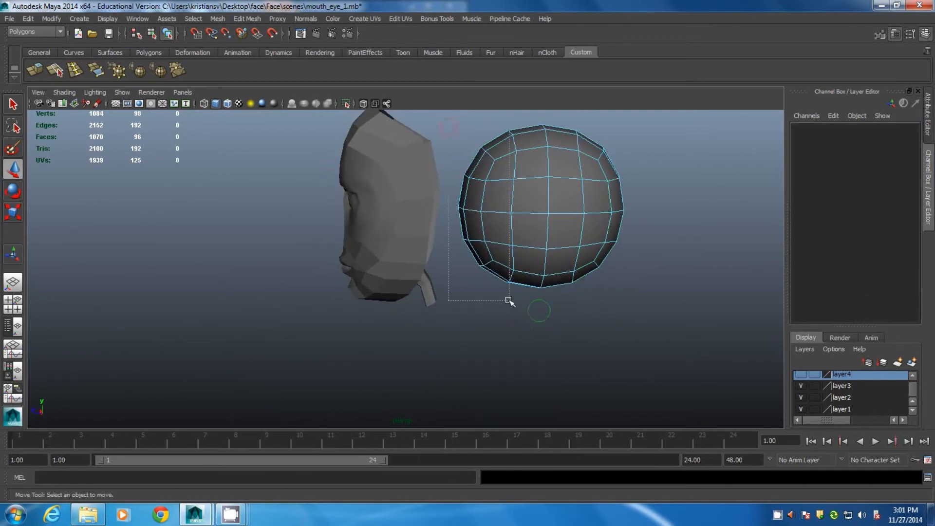
pyautogui.moveTo(509, 301); pyautogui.dragTo(509, 300)
pyautogui.moveTo(599, 233)
pyautogui.keyDown('alt'); pyautogui.mouseDown()
pyautogui.moveTo(298, 240)
pyautogui.moveTo(599, 234)
pyautogui.mouseUp(); pyautogui.keyUp('alt')
pyautogui.press('Delete')
# Position the open cranium over the side photo at Translate Y 3.847 and Z -1.898, and rotate it 12.415 degrees in X
pyautogui.keyDown('alt'); pyautogui.moveTo(578, 241); pyautogui.dragTo(568, 340, button='middle'); pyautogui.keyUp('alt')
pyautogui.moveTo(553, 260); pyautogui.dragTo(604, 242, button='right')
pyautogui.press('space')
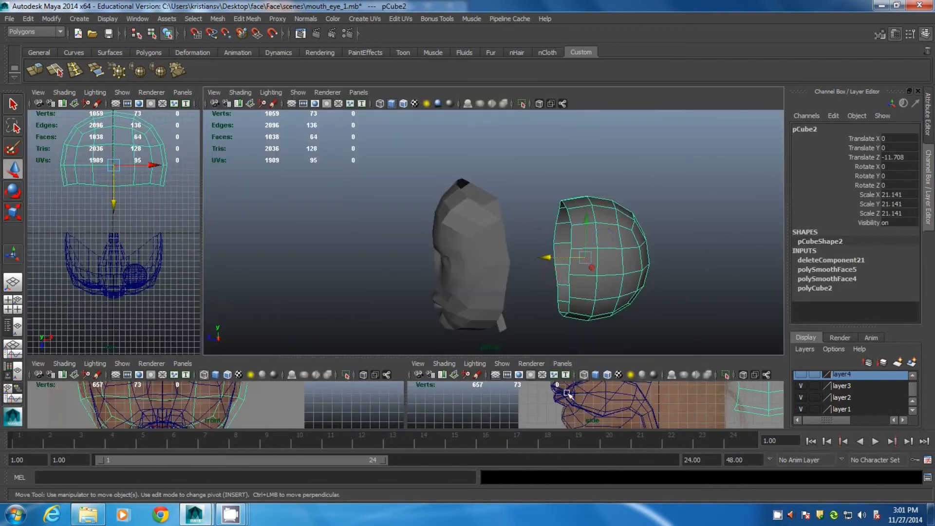
pyautogui.press('space')
pyautogui.scroll(-6, 524, 294)
pyautogui.keyDown('alt'); pyautogui.moveTo(482, 191); pyautogui.dragTo(482, 249, button='middle'); pyautogui.keyUp('alt')
pyautogui.moveTo(520, 280); pyautogui.dragTo(458, 254)
pyautogui.press('e')
pyautogui.moveTo(434, 209); pyautogui.dragTo(424, 214)
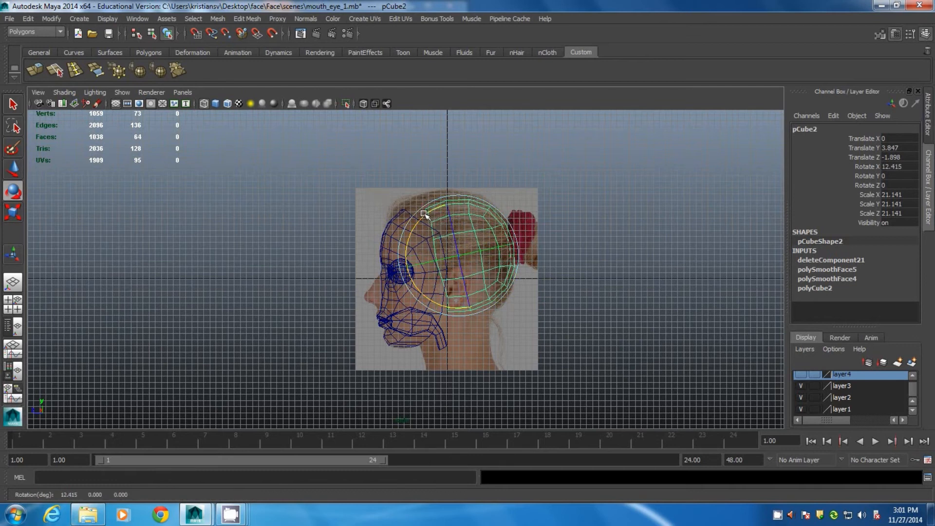
# Create a polygon sphere scaled uniformly to 16.165, examine its topology around the pole, and delete it
pyautogui.press('space')
pyautogui.press('space')
pyautogui.click(420, 156)
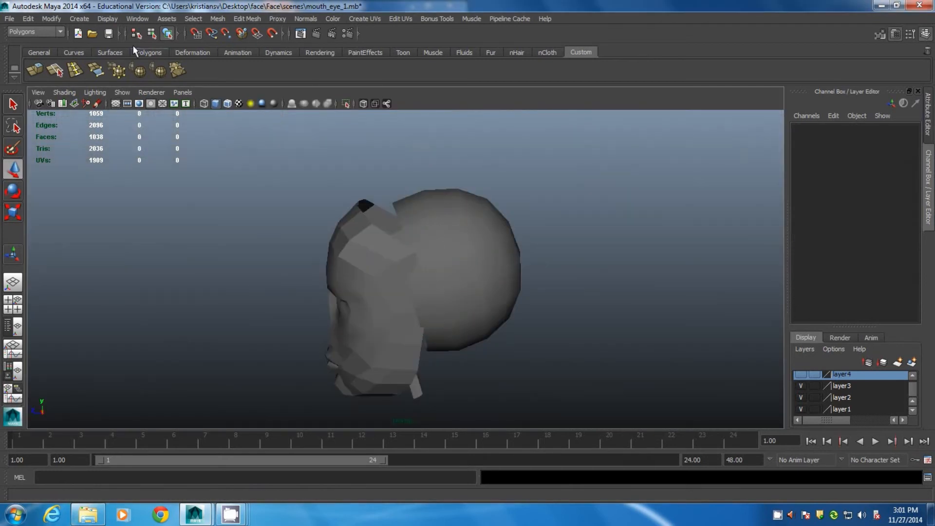
pyautogui.click(81, 19)
pyautogui.moveTo(104, 48)
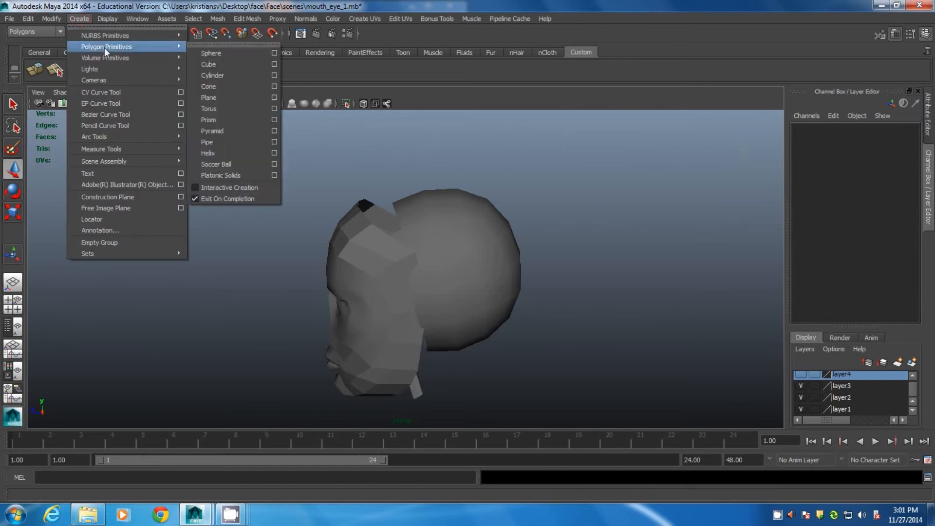
pyautogui.click(224, 55)
pyautogui.press('r')
pyautogui.moveTo(423, 302); pyautogui.dragTo(647, 292)
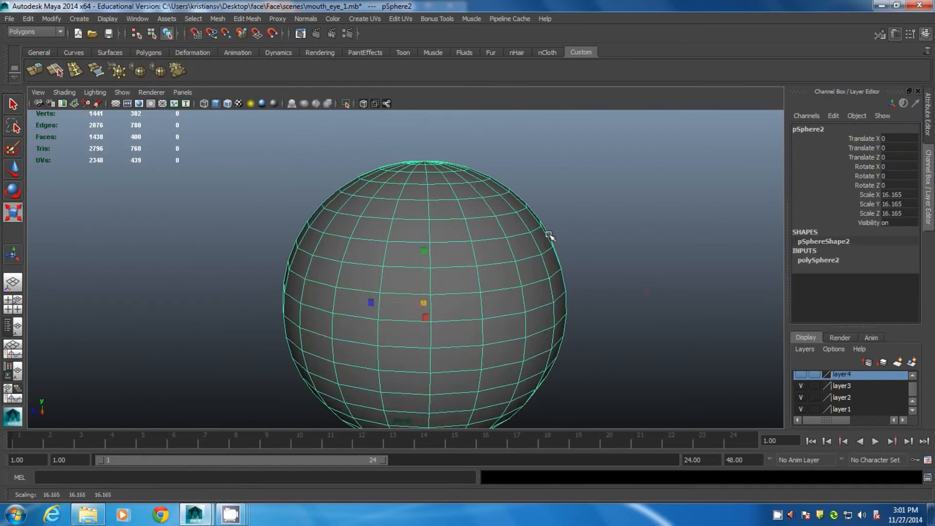
pyautogui.keyDown('alt'); pyautogui.moveTo(548, 236); pyautogui.dragTo(533, 294); pyautogui.keyUp('alt')
pyautogui.keyDown('alt'); pyautogui.moveTo(440, 233); pyautogui.dragTo(399, 168); pyautogui.keyUp('alt')
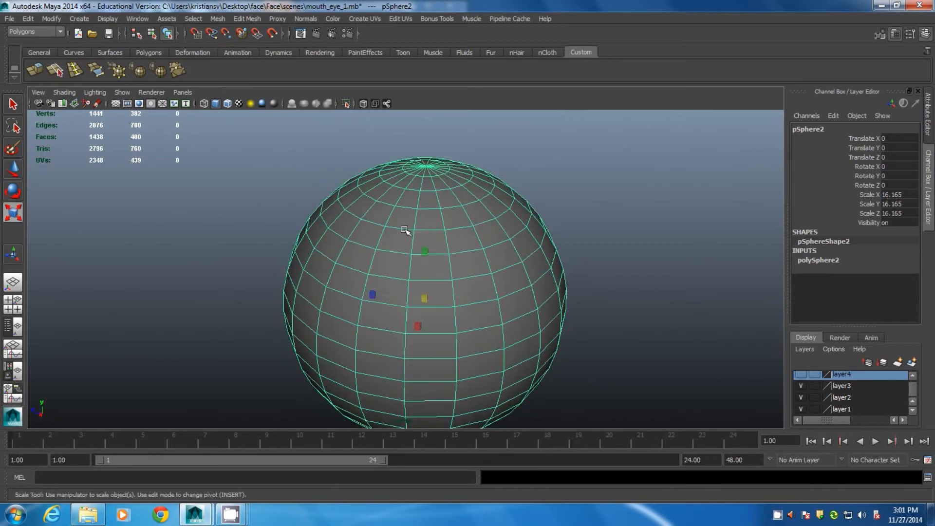
pyautogui.press('Delete')
# Scale the cranium uniformly to 23.051 and reposition it over the side photo at Translate Y 4.062 and Z -0.964
pyautogui.click(402, 248)
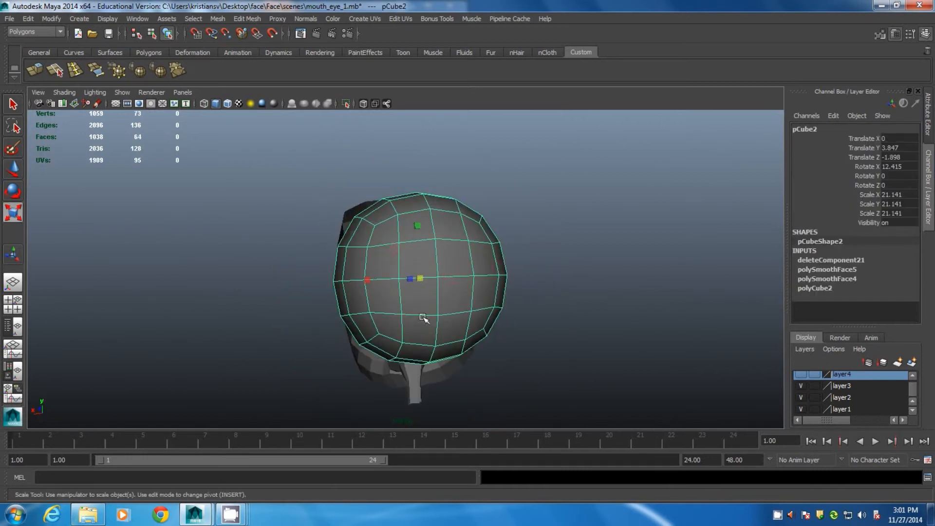
pyautogui.keyDown('alt'); pyautogui.moveTo(412, 275); pyautogui.dragTo(422, 292); pyautogui.keyUp('alt')
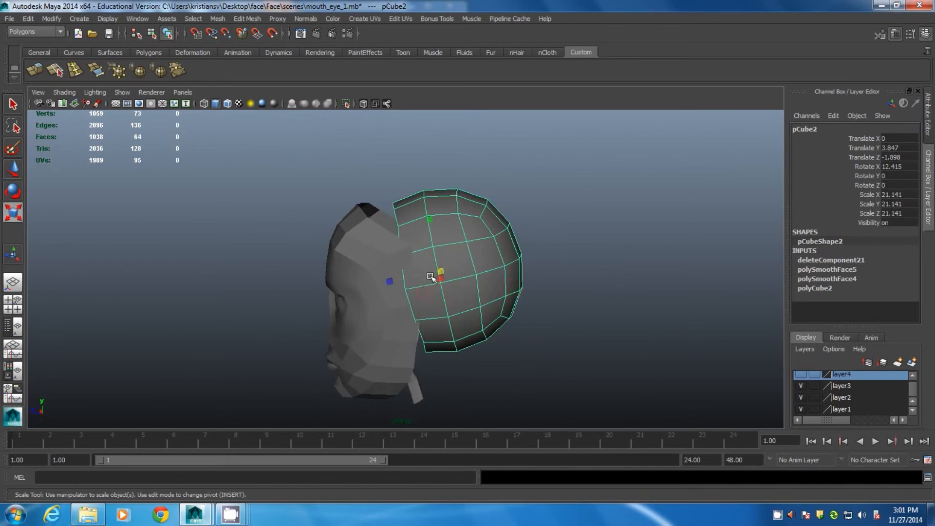
pyautogui.press('space')
pyautogui.press('space')
pyautogui.keyDown('alt'); pyautogui.moveTo(480, 266); pyautogui.dragTo(360, 271, button='middle'); pyautogui.keyUp('alt')
pyautogui.moveTo(390, 256)
pyautogui.mouseDown()
pyautogui.moveTo(406, 255)
pyautogui.moveTo(386, 255)
pyautogui.mouseUp()
pyautogui.press('w')
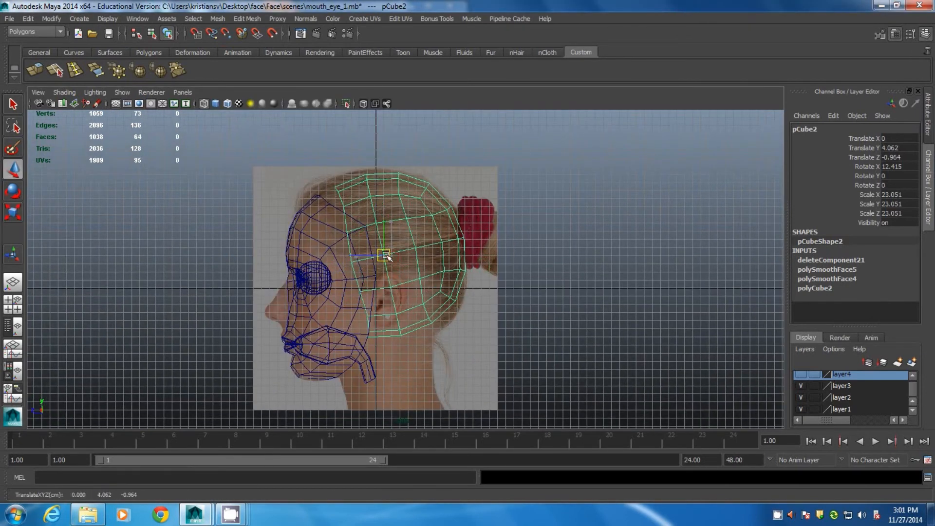
# Select the cranium's upper front corner vertices and set up soft selection for moving them, with a falloff radius of 16.42
pyautogui.moveTo(361, 200); pyautogui.dragTo(332, 168, button='right')
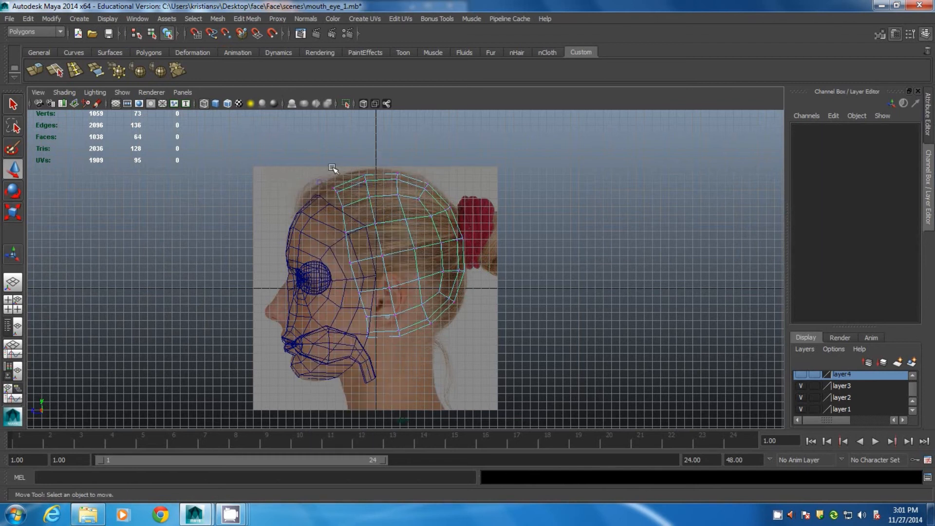
pyautogui.moveTo(323, 171); pyautogui.dragTo(348, 196)
pyautogui.scroll(3, 368, 210)
pyautogui.keyDown('alt'); pyautogui.moveTo(385, 162); pyautogui.dragTo(401, 253, button='middle'); pyautogui.keyUp('alt')
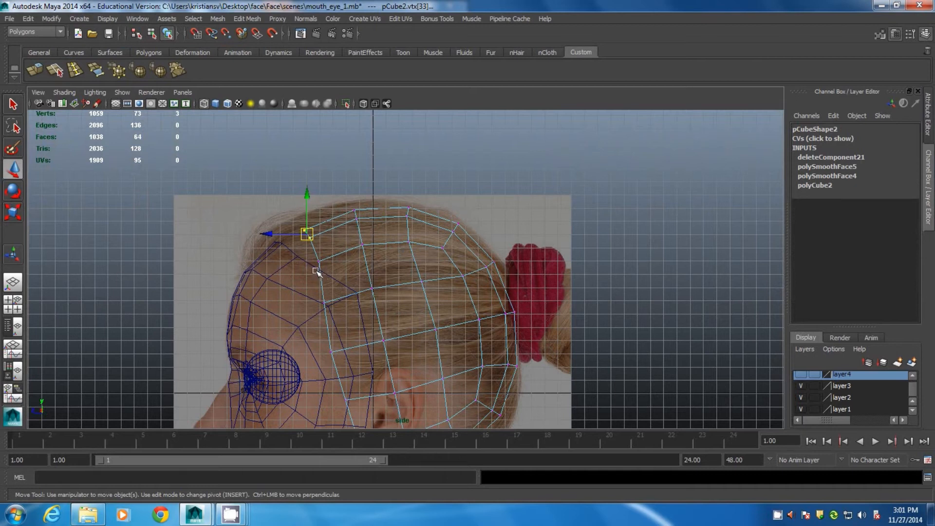
pyautogui.doubleClick(14, 172)
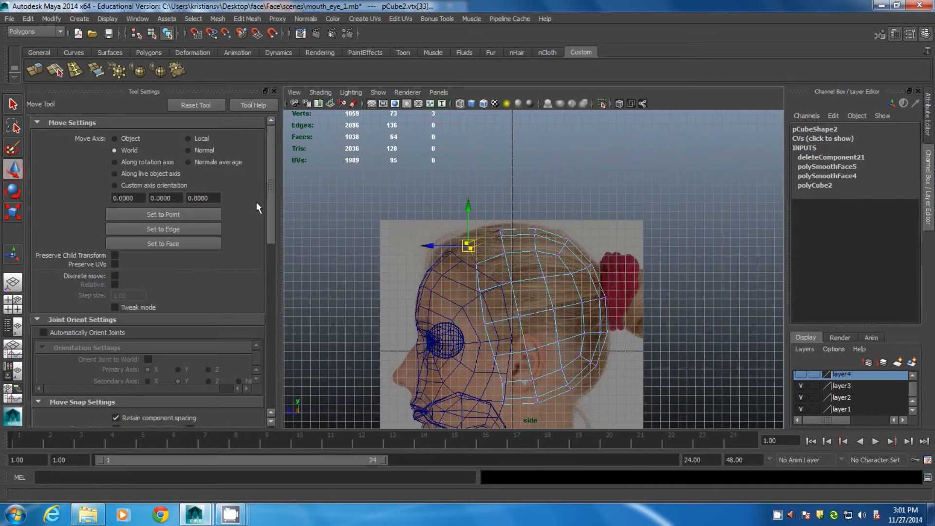
pyautogui.moveTo(271, 161); pyautogui.dragTo(279, 279)
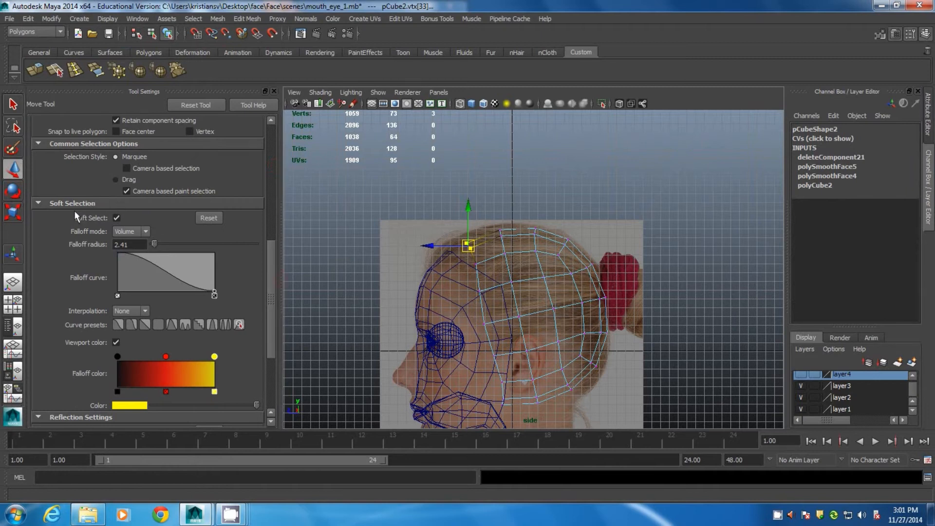
pyautogui.click(117, 217)
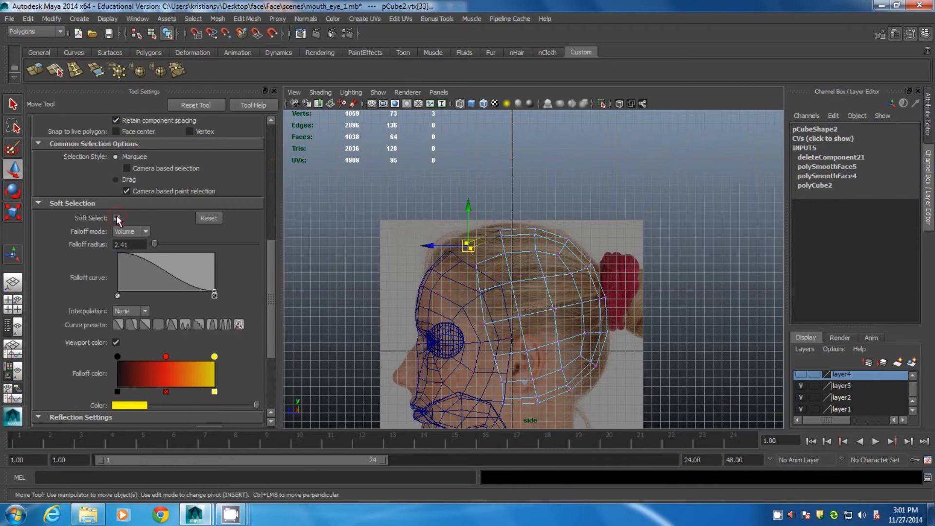
pyautogui.click(116, 218)
pyautogui.keyDown('alt'); pyautogui.moveTo(484, 262); pyautogui.dragTo(459, 270, button='middle'); pyautogui.keyUp('alt')
pyautogui.moveTo(444, 256); pyautogui.dragTo(561, 272)
# Adjust the cranium's front, rear and lower vertices with soft selection to fit the head outline in the side photo
pyautogui.moveTo(445, 254); pyautogui.dragTo(428, 262)
pyautogui.moveTo(486, 226); pyautogui.dragTo(520, 247)
pyautogui.moveTo(549, 330); pyautogui.dragTo(607, 380)
pyautogui.keyDown('alt'); pyautogui.moveTo(565, 388); pyautogui.dragTo(537, 275, button='middle'); pyautogui.keyUp('alt')
pyautogui.moveTo(552, 279); pyautogui.dragTo(554, 280)
pyautogui.moveTo(537, 264); pyautogui.dragTo(540, 266)
pyautogui.moveTo(424, 275); pyautogui.dragTo(471, 313)
pyautogui.moveTo(450, 292); pyautogui.dragTo(452, 295)
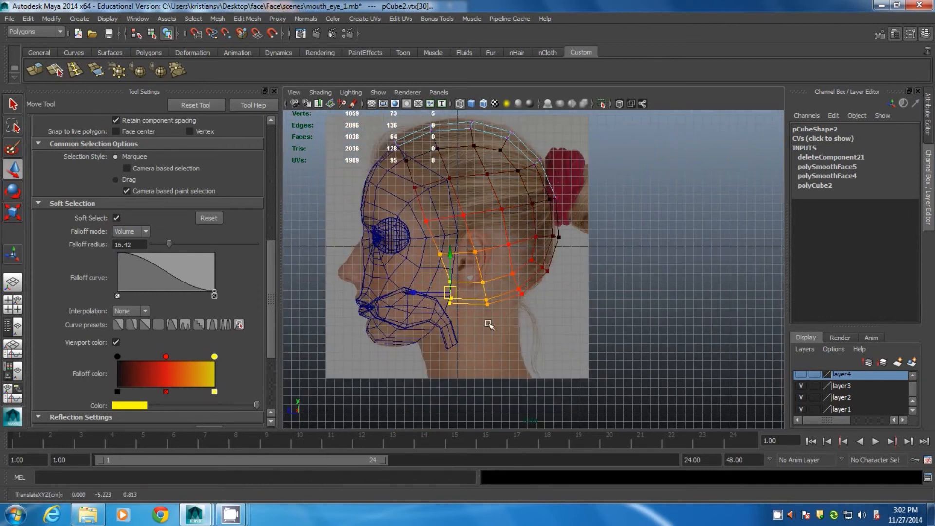
# Check the reshaped cranium in the perspective view and turn off soft selection
pyautogui.press('space')
pyautogui.press('space')
pyautogui.rightClick(565, 267)
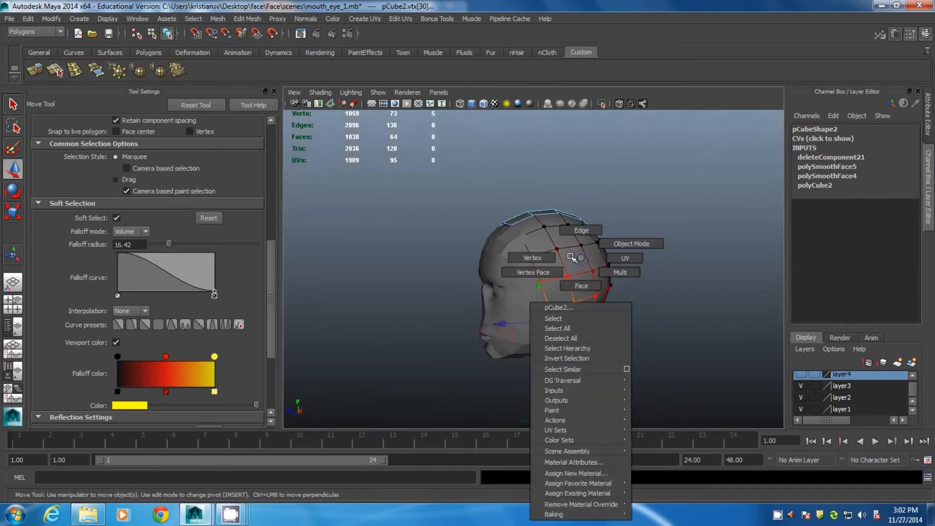
pyautogui.press('b')
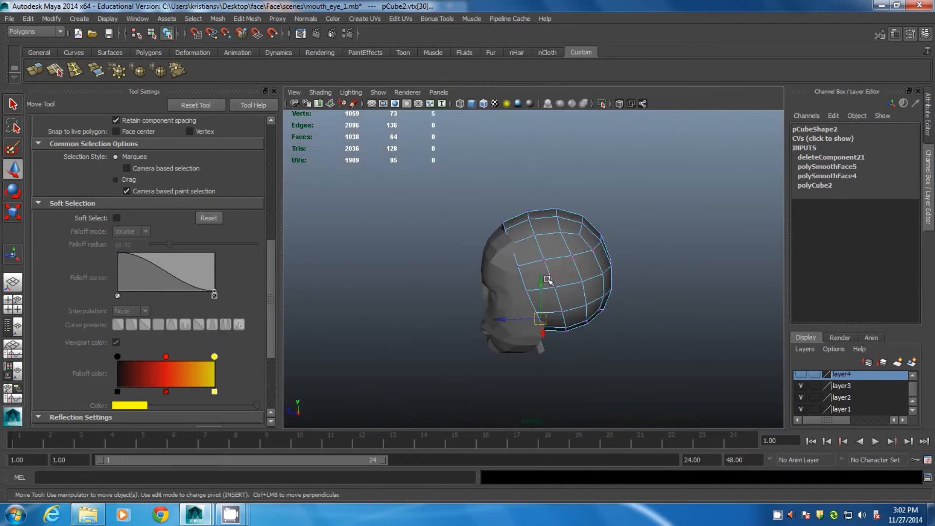
# In the side view, delete the vertical edge loop just behind the cranium's front border
pyautogui.press('space')
pyautogui.press('space')
pyautogui.keyDown('alt'); pyautogui.moveTo(450, 224); pyautogui.dragTo(592, 306, button='middle'); pyautogui.keyUp('alt')
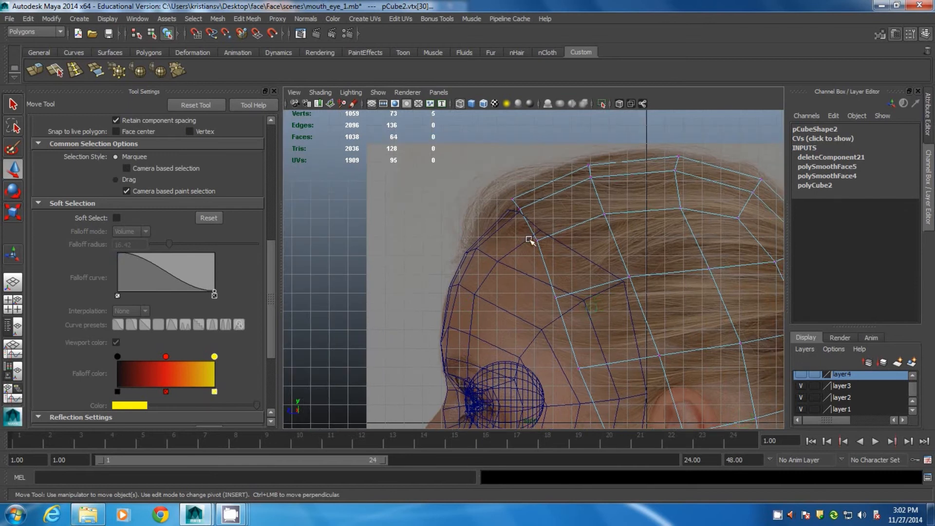
pyautogui.keyDown('alt'); pyautogui.moveTo(620, 258); pyautogui.dragTo(497, 208, button='middle'); pyautogui.keyUp('alt')
pyautogui.moveTo(469, 152); pyautogui.dragTo(496, 176)
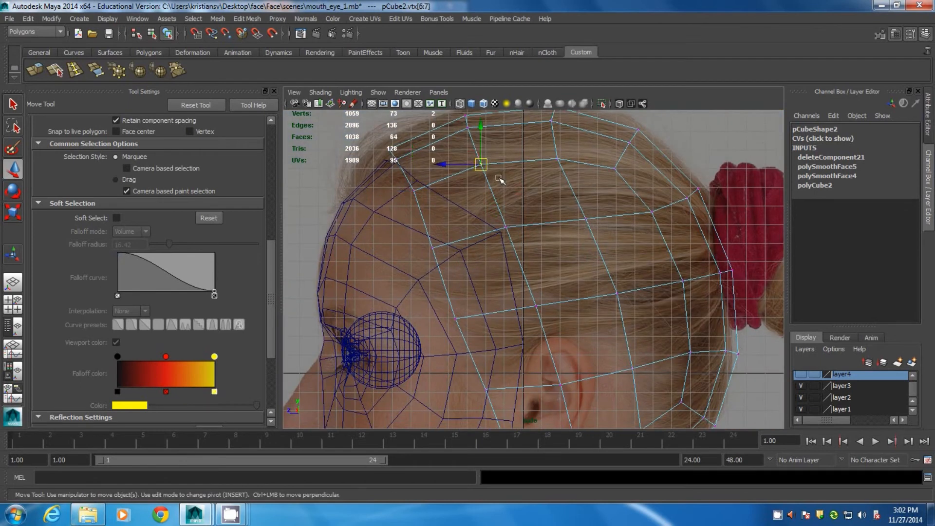
pyautogui.press('F10')
pyautogui.doubleClick(487, 189)
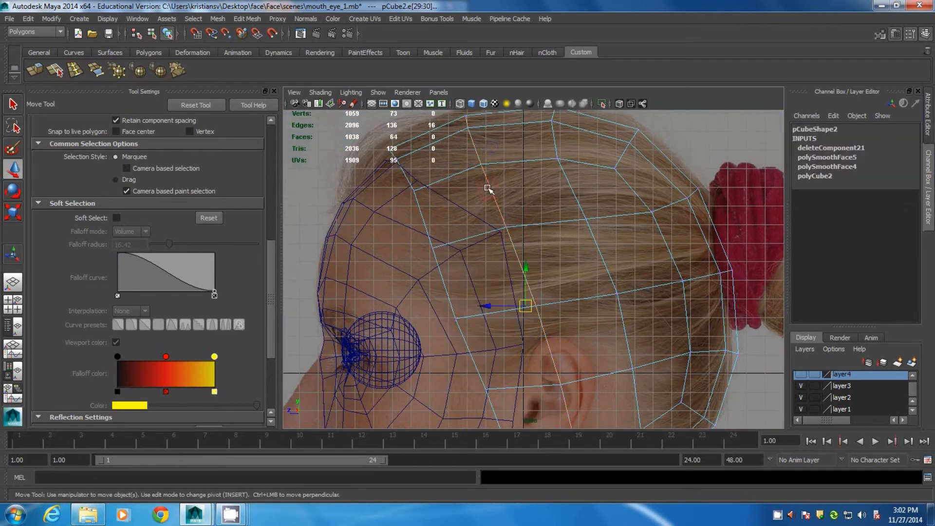
pyautogui.hotkey('ctrl', 'Delete')
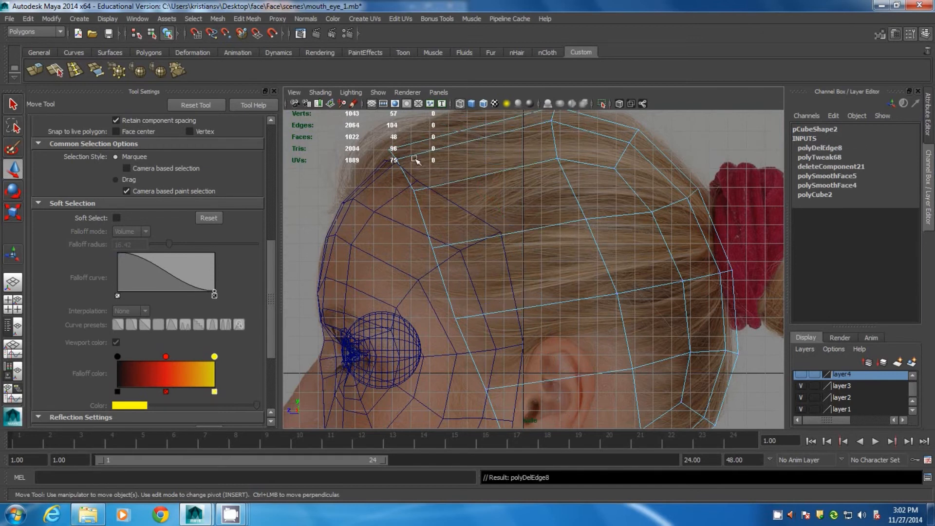
# Move the cranium's upper front border vertices onto the matching points of the face mesh's rear border
pyautogui.moveTo(389, 155); pyautogui.dragTo(420, 195)
pyautogui.moveTo(414, 191); pyautogui.dragTo(429, 174)
pyautogui.moveTo(421, 235); pyautogui.dragTo(447, 261)
pyautogui.moveTo(432, 248); pyautogui.dragTo(508, 228)
pyautogui.moveTo(428, 304); pyautogui.dragTo(486, 333)
pyautogui.moveTo(456, 319); pyautogui.dragTo(540, 341)
# Shift the cranium's lower front border vertices toward the face border and down below the ear to the jaw
pyautogui.keyDown('alt'); pyautogui.moveTo(540, 340); pyautogui.dragTo(491, 215, button='middle'); pyautogui.keyUp('alt')
pyautogui.moveTo(408, 242); pyautogui.dragTo(455, 280)
pyautogui.moveTo(436, 266); pyautogui.dragTo(471, 380)
pyautogui.moveTo(460, 343); pyautogui.dragTo(464, 376)
pyautogui.keyDown('alt'); pyautogui.moveTo(503, 319); pyautogui.dragTo(516, 240, button='middle'); pyautogui.keyUp('alt')
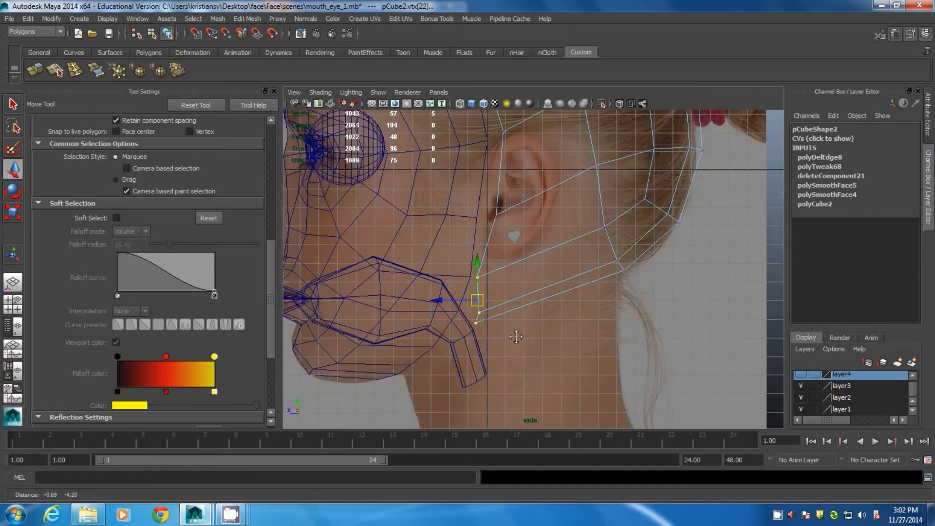
pyautogui.moveTo(479, 329); pyautogui.dragTo(466, 318)
pyautogui.moveTo(475, 323); pyautogui.dragTo(469, 311)
# Delete the strip of faces along the cranium's lower edge beneath the ear
pyautogui.keyDown('alt'); pyautogui.moveTo(615, 286); pyautogui.dragTo(574, 298, button='middle'); pyautogui.keyUp('alt')
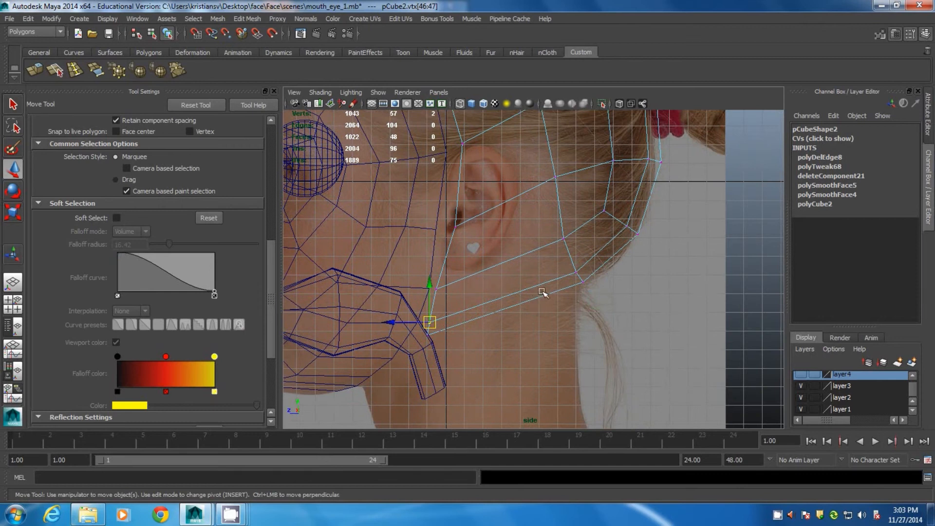
pyautogui.moveTo(550, 243); pyautogui.dragTo(550, 271, button='right')
pyautogui.moveTo(522, 311); pyautogui.dragTo(469, 272)
pyautogui.press('Delete')
# Select the cranium's lower front corner vertices below the earlobe and move them onto the face mesh's border
pyautogui.moveTo(456, 286); pyautogui.dragTo(431, 277, button='right')
pyautogui.moveTo(431, 281); pyautogui.dragTo(443, 295)
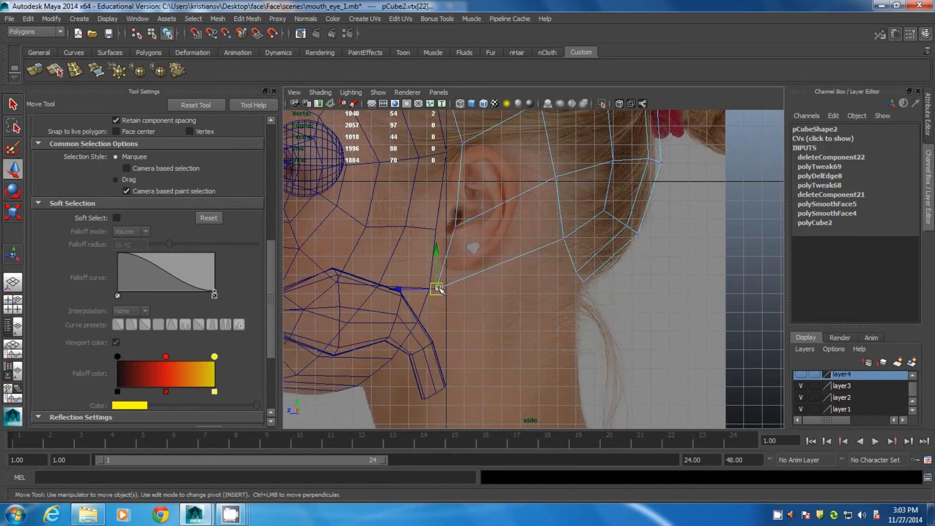
pyautogui.click(436, 291)
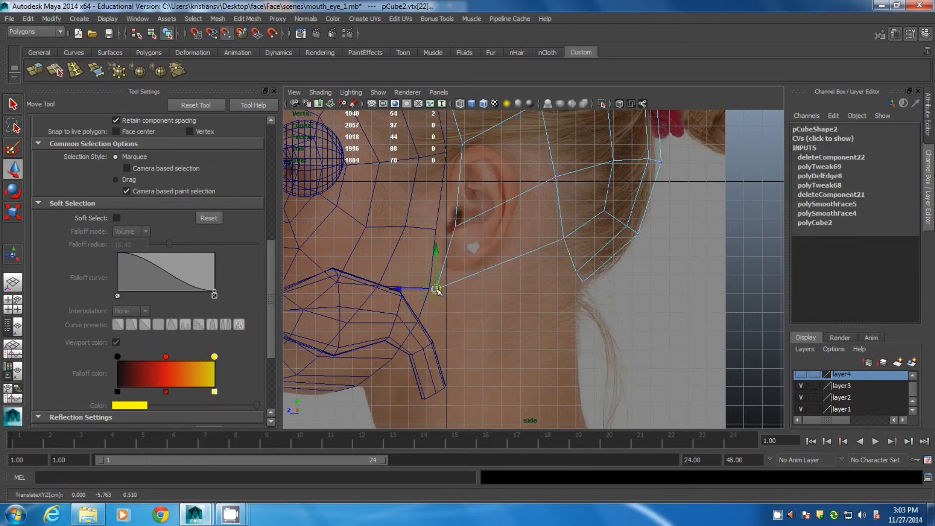
pyautogui.moveTo(436, 291); pyautogui.dragTo(427, 286)
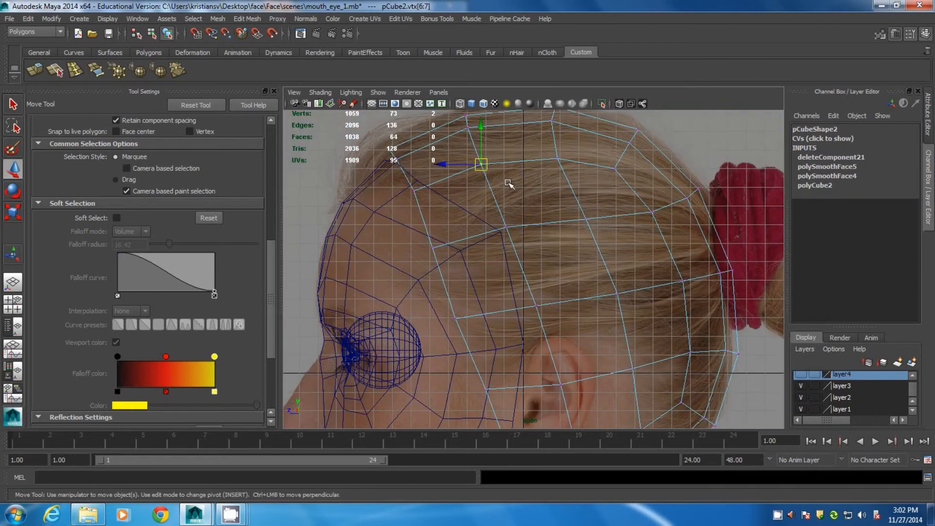
# Select the full edge loop behind the cranium's front border and delete it
pyautogui.moveTo(488, 181); pyautogui.dragTo(491, 146, button='right')
pyautogui.doubleClick(488, 188)
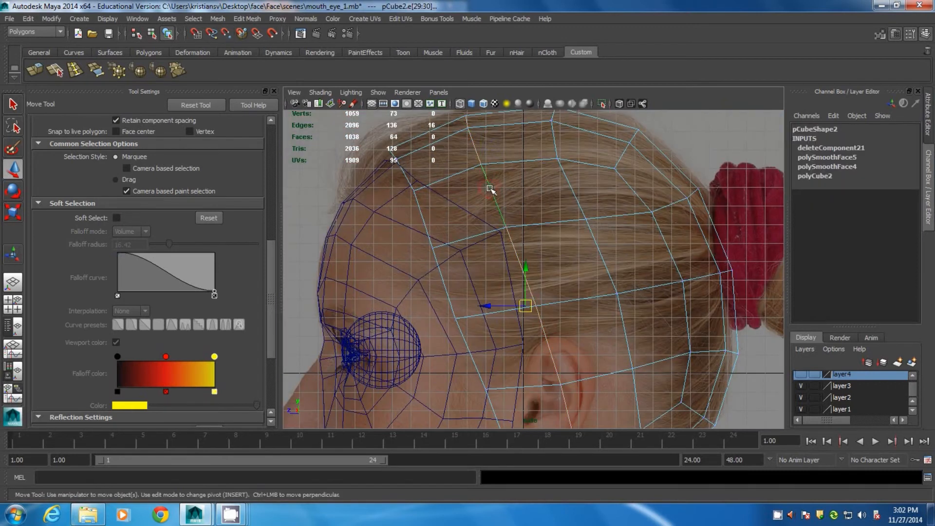
pyautogui.press('Delete')
# Align the cranium's front border vertices, from the forehead top down to above the ear, with the face mesh's rear border
pyautogui.moveTo(415, 150); pyautogui.dragTo(379, 155, button='right')
pyautogui.moveTo(389, 155); pyautogui.dragTo(400, 164)
pyautogui.moveTo(397, 160); pyautogui.dragTo(405, 156)
pyautogui.moveTo(406, 181); pyautogui.dragTo(430, 201)
pyautogui.moveTo(414, 191); pyautogui.dragTo(431, 175)
pyautogui.moveTo(420, 234); pyautogui.dragTo(483, 267)
pyautogui.moveTo(433, 248); pyautogui.dragTo(520, 226)
pyautogui.moveTo(430, 304); pyautogui.dragTo(479, 336)
pyautogui.moveTo(462, 319); pyautogui.dragTo(546, 337)
# Move the cranium's lower front border vertices down past the ear and adjust its bottom corner beside the jaw
pyautogui.keyDown('alt'); pyautogui.moveTo(546, 336); pyautogui.dragTo(497, 212, button='middle'); pyautogui.keyUp('alt')
pyautogui.moveTo(412, 246); pyautogui.dragTo(457, 281)
pyautogui.moveTo(439, 267); pyautogui.dragTo(473, 332)
pyautogui.moveTo(438, 313); pyautogui.dragTo(477, 385)
pyautogui.moveTo(460, 342); pyautogui.dragTo(467, 376)
pyautogui.keyDown('alt'); pyautogui.moveTo(502, 318); pyautogui.dragTo(516, 241, button='middle'); pyautogui.keyUp('alt')
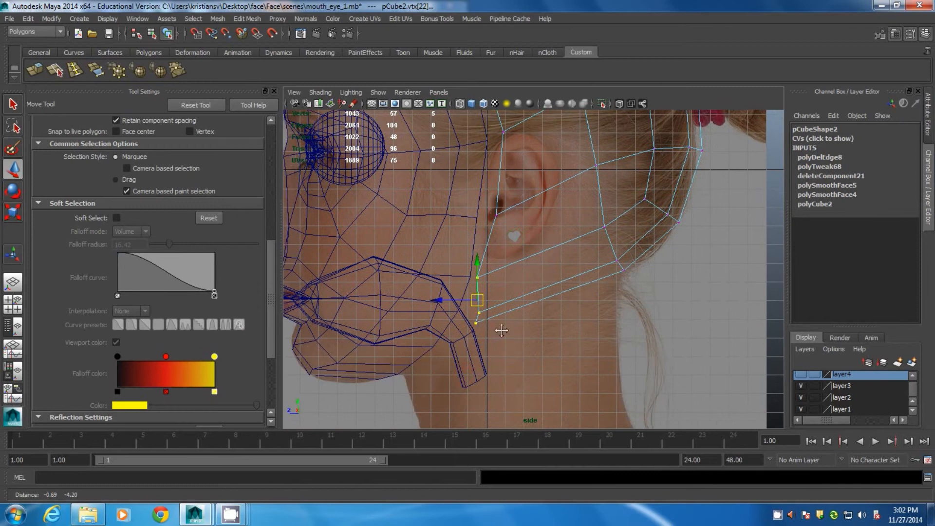
pyautogui.moveTo(467, 318); pyautogui.dragTo(483, 329)
pyautogui.moveTo(477, 324); pyautogui.dragTo(470, 313)
pyautogui.keyDown('alt'); pyautogui.moveTo(616, 288); pyautogui.dragTo(576, 299, button='middle'); pyautogui.keyUp('alt')
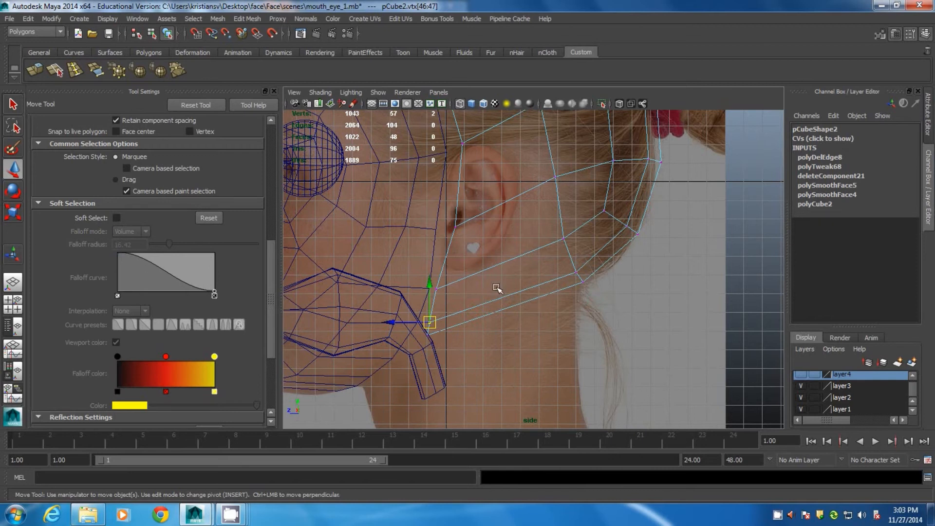
# Delete the cranium's lowest strip of faces below the earlobe and return to vertex selection
pyautogui.moveTo(549, 243); pyautogui.dragTo(550, 270, button='right')
pyautogui.moveTo(470, 272); pyautogui.dragTo(477, 294)
pyautogui.press('Delete')
pyautogui.moveTo(457, 285); pyautogui.dragTo(432, 278, button='right')
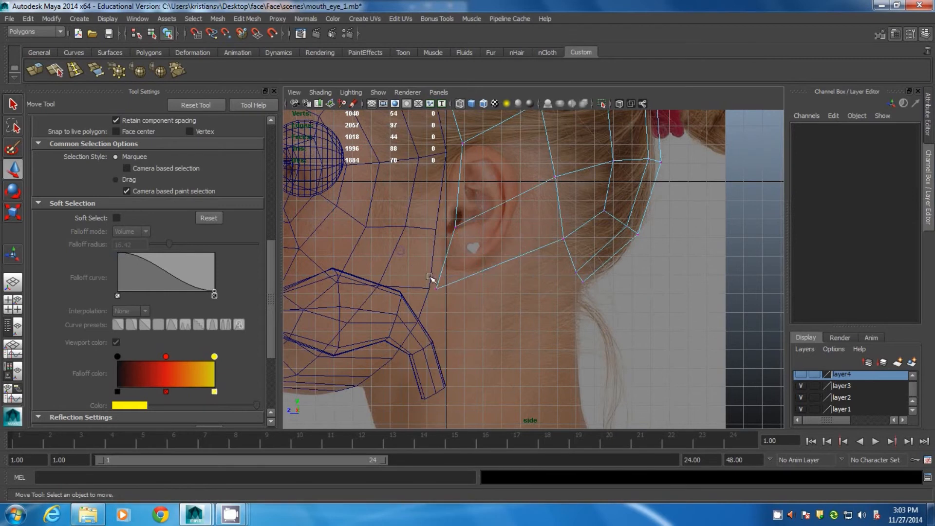
# Try to move the cranium's lower front border vertices beside the jaw and ear onto the face mesh's rear border in the side view
pyautogui.moveTo(430, 280); pyautogui.dragTo(441, 291)
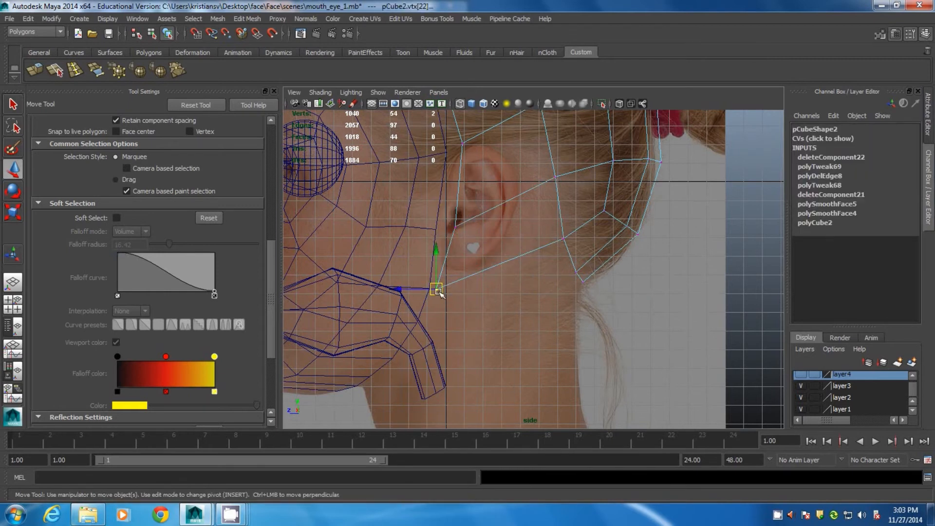
pyautogui.click(437, 290)
pyautogui.moveTo(436, 290); pyautogui.dragTo(430, 289)
pyautogui.moveTo(449, 217); pyautogui.dragTo(467, 238)
pyautogui.moveTo(455, 227); pyautogui.dragTo(436, 229)
# Try to move the cranium's upper border vertices, from above the ear to the forehead, onto the face mesh's rear border
pyautogui.keyDown('alt'); pyautogui.moveTo(470, 207); pyautogui.dragTo(475, 260, button='middle'); pyautogui.keyUp('alt')
pyautogui.moveTo(460, 190)
pyautogui.mouseDown()
pyautogui.moveTo(471, 202)
pyautogui.moveTo(455, 207)
pyautogui.mouseUp()
pyautogui.keyDown('alt'); pyautogui.moveTo(484, 167); pyautogui.dragTo(520, 317, button='middle'); pyautogui.keyUp('alt')
pyautogui.moveTo(466, 231)
pyautogui.mouseDown()
pyautogui.moveTo(477, 247)
pyautogui.moveTo(453, 237)
pyautogui.mouseUp()
pyautogui.moveTo(386, 181)
pyautogui.mouseDown()
pyautogui.moveTo(400, 195)
pyautogui.moveTo(372, 181)
pyautogui.mouseUp()
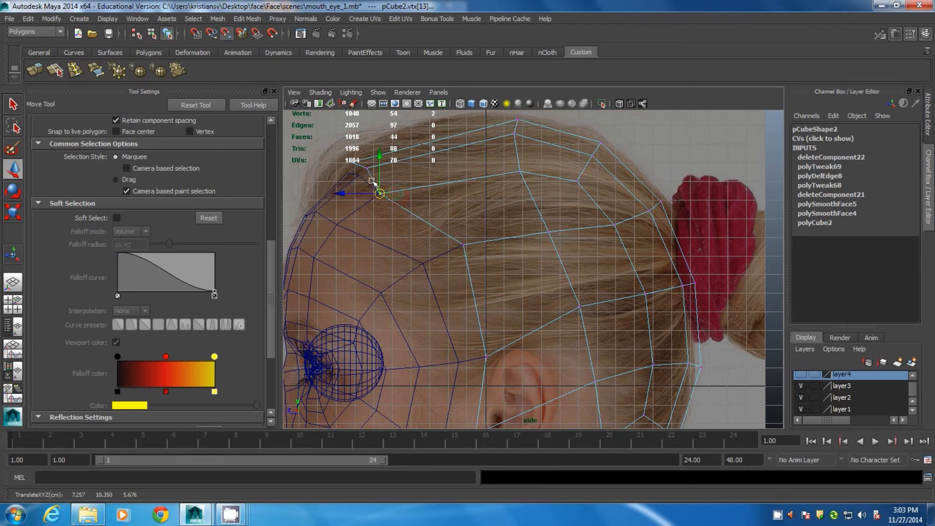
pyautogui.keyDown('alt'); pyautogui.moveTo(371, 180); pyautogui.dragTo(413, 230, button='middle'); pyautogui.keyUp('alt')
pyautogui.moveTo(402, 213); pyautogui.dragTo(389, 234)
# Check the cranium in the perspective view and undo the side-view moves of its front border vertices
pyautogui.press('space')
pyautogui.press('space')
pyautogui.keyDown('alt'); pyautogui.moveTo(450, 304); pyautogui.dragTo(542, 315); pyautogui.keyUp('alt')
pyautogui.keyDown('alt'); pyautogui.moveTo(542, 315); pyautogui.dragTo(650, 321, button='right'); pyautogui.keyUp('alt')
pyautogui.keyDown('alt'); pyautogui.moveTo(653, 322); pyautogui.dragTo(626, 333); pyautogui.keyUp('alt')
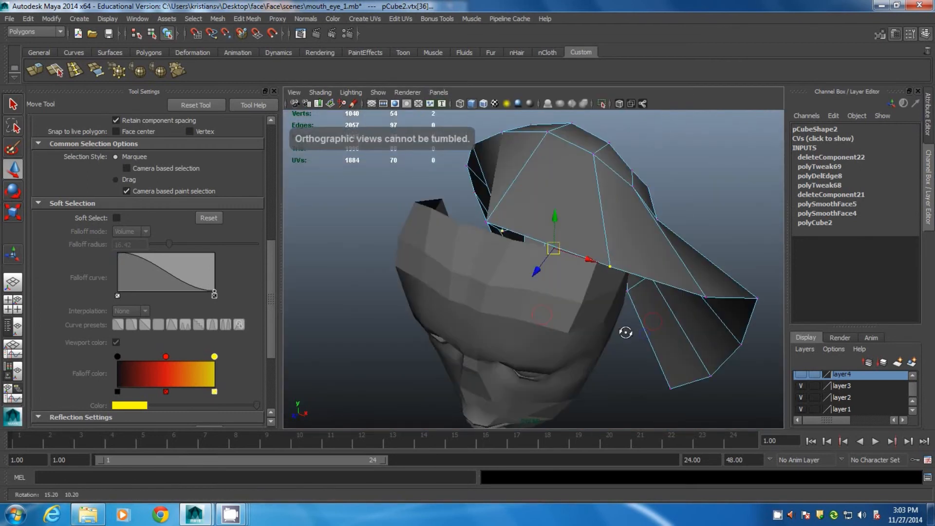
pyautogui.keyDown('alt'); pyautogui.moveTo(626, 333); pyautogui.dragTo(494, 240, button='right'); pyautogui.keyUp('alt')
pyautogui.keyDown('alt'); pyautogui.moveTo(494, 240); pyautogui.dragTo(536, 267); pyautogui.keyUp('alt')
pyautogui.press('z')
pyautogui.press('z')
pyautogui.press('z')
pyautogui.press('z')
# Hide the tool settings and display the wireframe on the shaded meshes
pyautogui.keyDown('alt'); pyautogui.moveTo(694, 343); pyautogui.dragTo(565, 282); pyautogui.keyUp('alt')
pyautogui.keyDown('alt'); pyautogui.moveTo(560, 277); pyautogui.dragTo(589, 337, button='middle'); pyautogui.keyUp('alt')
pyautogui.scroll(5, 407, 202)
pyautogui.click(275, 91)
pyautogui.keyDown('alt'); pyautogui.moveTo(252, 276); pyautogui.dragTo(332, 297, button='middle'); pyautogui.keyUp('alt')
pyautogui.keyDown('alt'); pyautogui.moveTo(332, 298); pyautogui.dragTo(332, 333); pyautogui.keyUp('alt')
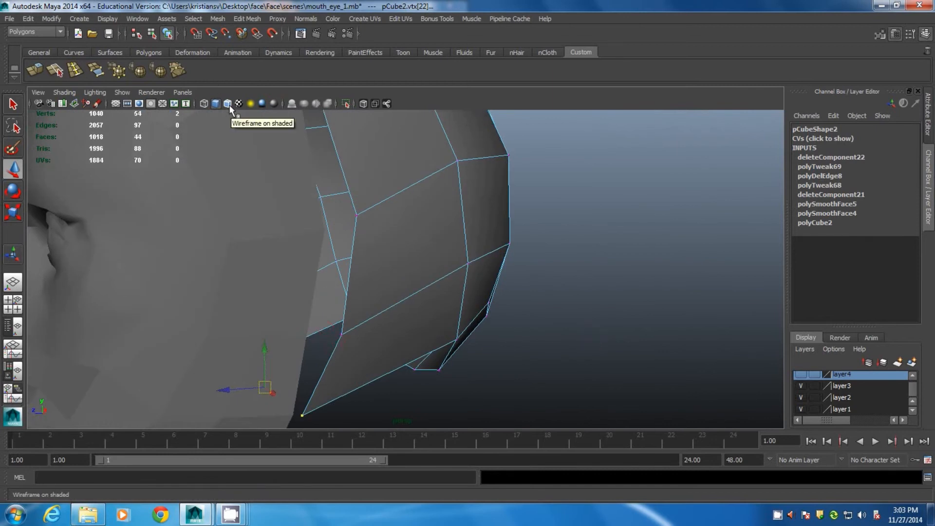
pyautogui.click(227, 104)
# Snap the cranium's lower border vertices on one side, from beside the jaw up to the temple, onto the face mesh's vertices
pyautogui.keyDown('alt'); pyautogui.moveTo(358, 209); pyautogui.dragTo(344, 223, button='right'); pyautogui.keyUp('alt')
pyautogui.moveTo(344, 223)
pyautogui.keyDown('alt'); pyautogui.mouseDown()
pyautogui.moveTo(420, 280)
pyautogui.moveTo(386, 294)
pyautogui.mouseUp(); pyautogui.keyUp('alt')
pyautogui.keyDown('alt'); pyautogui.moveTo(397, 317); pyautogui.dragTo(497, 272, button='right'); pyautogui.keyUp('alt')
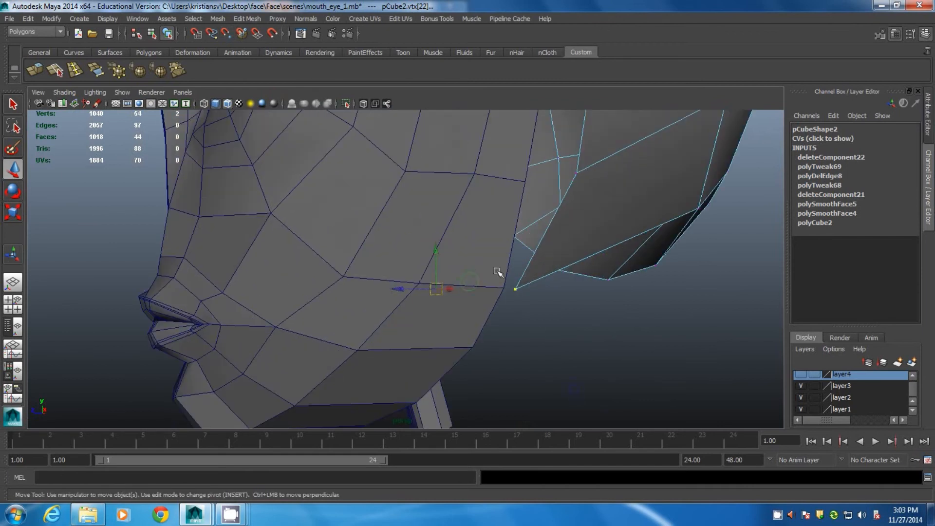
pyautogui.moveTo(524, 305); pyautogui.dragTo(525, 305)
pyautogui.click(574, 171)
pyautogui.press('v')
pyautogui.moveTo(574, 172); pyautogui.dragTo(530, 182)
pyautogui.keyDown('alt'); pyautogui.moveTo(530, 182); pyautogui.dragTo(545, 196, button='middle'); pyautogui.keyUp('alt')
pyautogui.click(581, 202)
pyautogui.press('v')
pyautogui.moveTo(585, 205); pyautogui.dragTo(547, 224)
# Snap the cranium's border vertices above the temple and along the forehead onto the face mesh's upper border vertices
pyautogui.keyDown('alt'); pyautogui.moveTo(554, 174); pyautogui.dragTo(552, 313, button='middle'); pyautogui.keyUp('alt')
pyautogui.click(518, 213)
pyautogui.press('v')
pyautogui.moveTo(518, 212); pyautogui.dragTo(398, 237)
pyautogui.click(413, 221)
pyautogui.press('v')
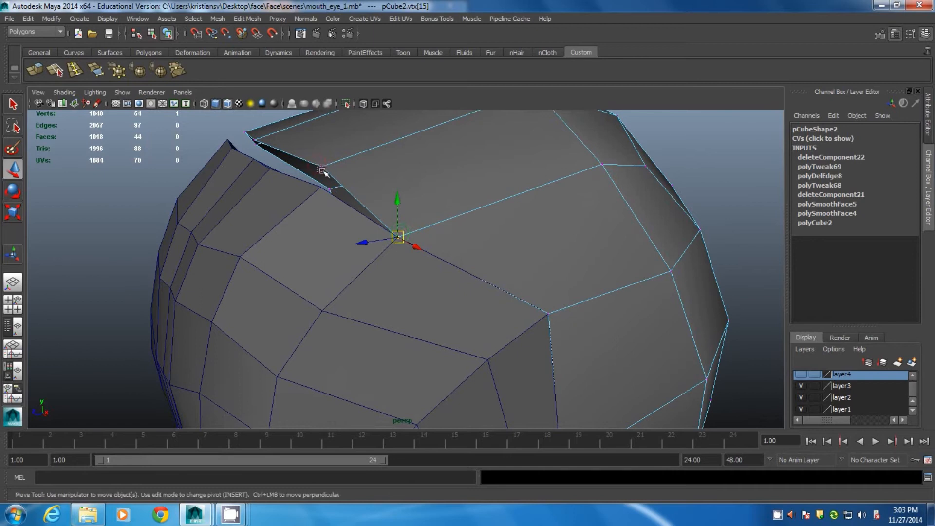
pyautogui.click(323, 168)
pyautogui.press('v')
pyautogui.moveTo(322, 169); pyautogui.dragTo(319, 187)
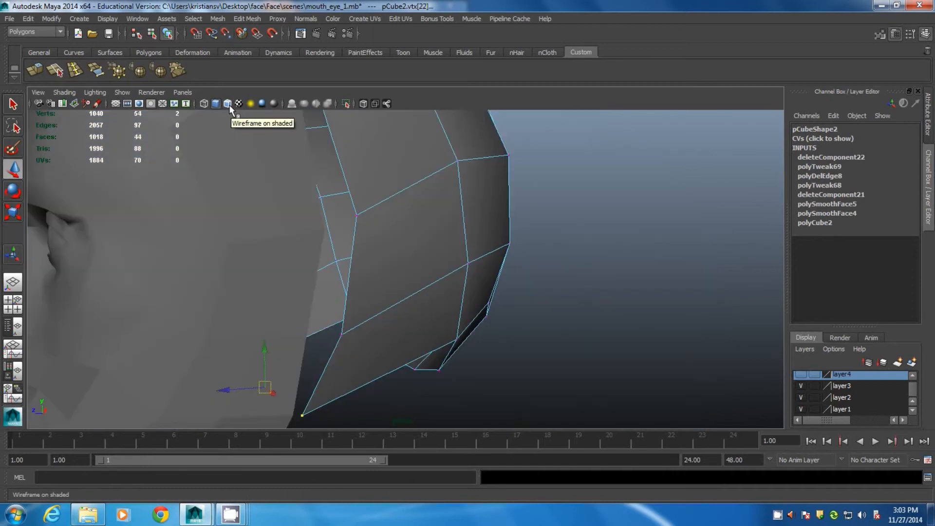
# Show the wireframe on the shaded meshes and snap the cranium's lower border vertices, from jaw to temple, to the face mesh's vertices
pyautogui.click(228, 104)
pyautogui.moveTo(423, 246)
pyautogui.keyDown('alt'); pyautogui.mouseDown()
pyautogui.moveTo(390, 199)
pyautogui.moveTo(417, 278)
pyautogui.mouseUp(); pyautogui.keyUp('alt')
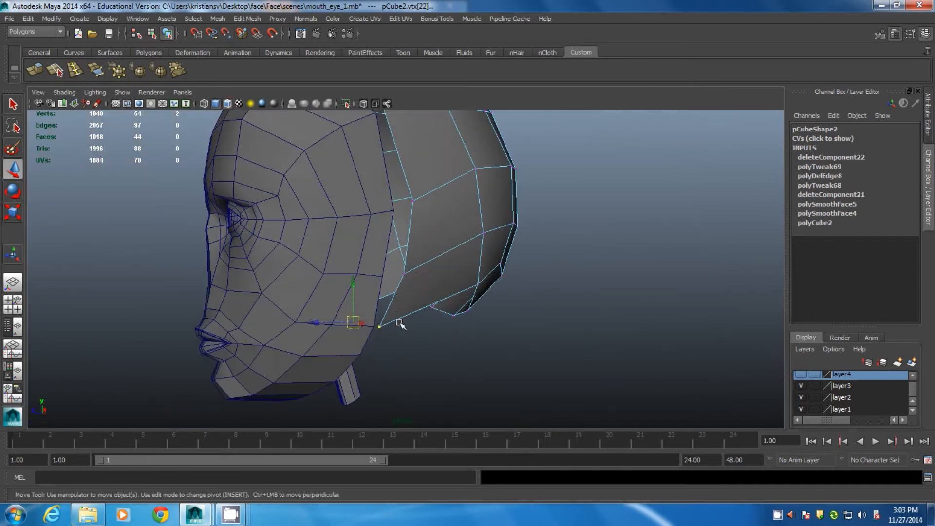
pyautogui.keyDown('alt'); pyautogui.moveTo(400, 323); pyautogui.dragTo(577, 394, button='right'); pyautogui.keyUp('alt')
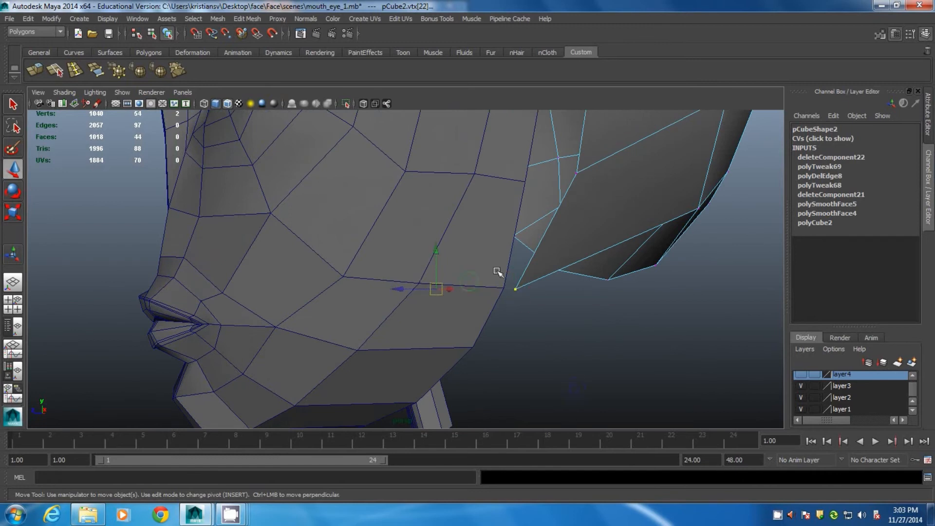
pyautogui.moveTo(524, 305); pyautogui.dragTo(501, 292)
pyautogui.press('v')
pyautogui.moveTo(570, 168); pyautogui.dragTo(583, 180)
pyautogui.press('v')
pyautogui.moveTo(576, 174); pyautogui.dragTo(530, 179)
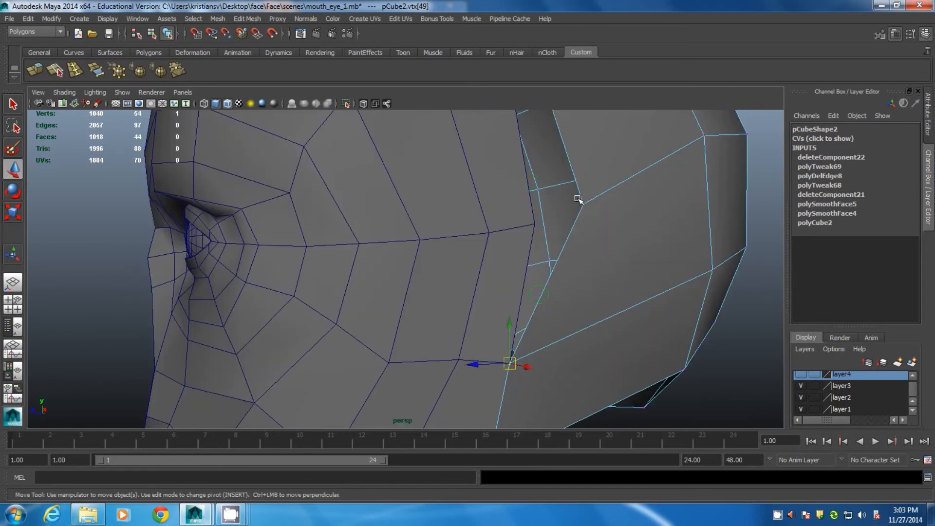
pyautogui.moveTo(578, 198); pyautogui.dragTo(546, 224)
pyautogui.press('v')
# Snap the cranium's border vertices from the upper temple to the forehead's centre onto the face mesh's top border vertices
pyautogui.keyDown('alt'); pyautogui.moveTo(553, 173); pyautogui.dragTo(551, 314, button='middle'); pyautogui.keyUp('alt')
pyautogui.click(518, 213)
pyautogui.keyDown('alt'); pyautogui.moveTo(507, 214); pyautogui.dragTo(399, 236); pyautogui.keyUp('alt')
pyautogui.click(414, 222)
pyautogui.press('v')
pyautogui.click(322, 168)
pyautogui.press('v')
pyautogui.moveTo(322, 167); pyautogui.dragTo(431, 205)
pyautogui.click(427, 180)
pyautogui.press('v')
# Examine from the side, front and above how the cranium's border vertices line up with the forehead's border
pyautogui.keyDown('alt'); pyautogui.moveTo(530, 220); pyautogui.dragTo(481, 251); pyautogui.keyUp('alt')
pyautogui.keyDown('alt'); pyautogui.moveTo(531, 301); pyautogui.dragTo(424, 253, button='right'); pyautogui.keyUp('alt')
pyautogui.keyDown('alt'); pyautogui.moveTo(424, 253); pyautogui.dragTo(338, 292); pyautogui.keyUp('alt')
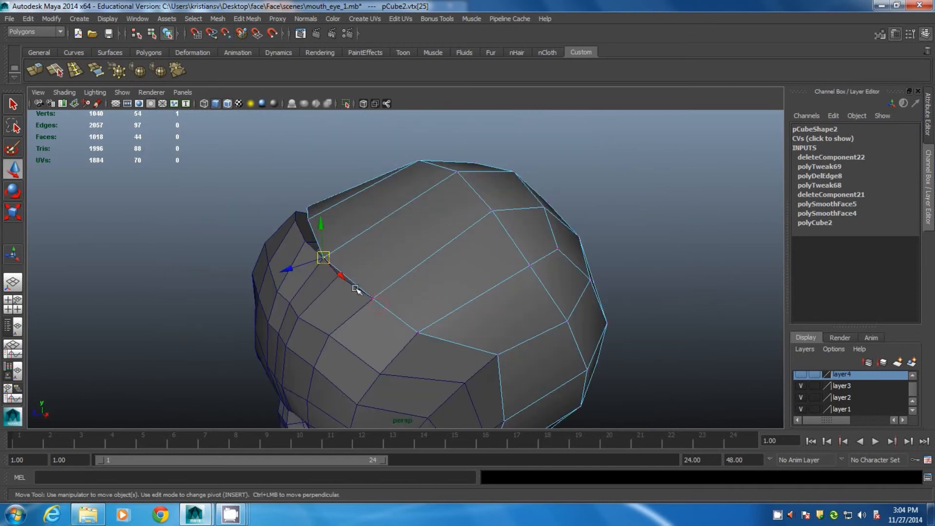
pyautogui.keyDown('alt'); pyautogui.moveTo(402, 260); pyautogui.dragTo(597, 251); pyautogui.keyUp('alt')
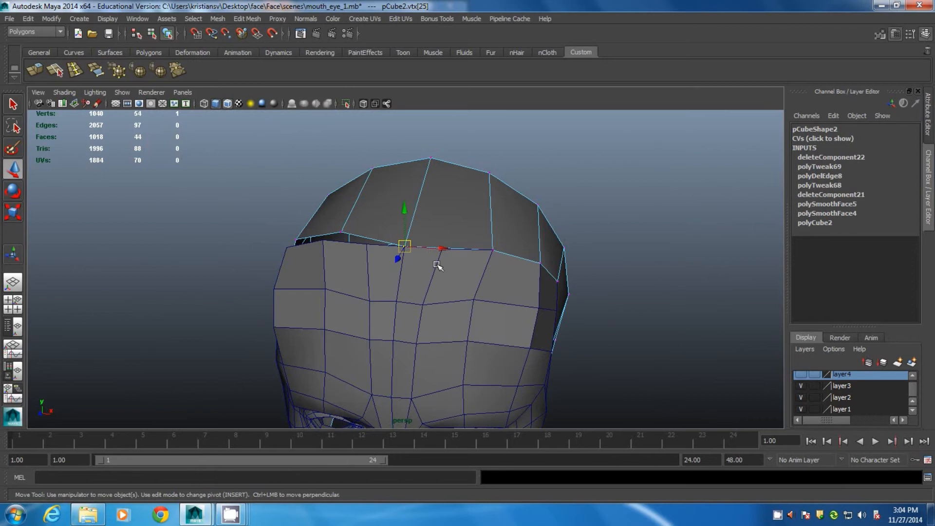
pyautogui.keyDown('alt'); pyautogui.moveTo(452, 260); pyautogui.dragTo(357, 325); pyautogui.keyUp('alt')
pyautogui.keyDown('alt'); pyautogui.moveTo(497, 290); pyautogui.dragTo(497, 315); pyautogui.keyUp('alt')
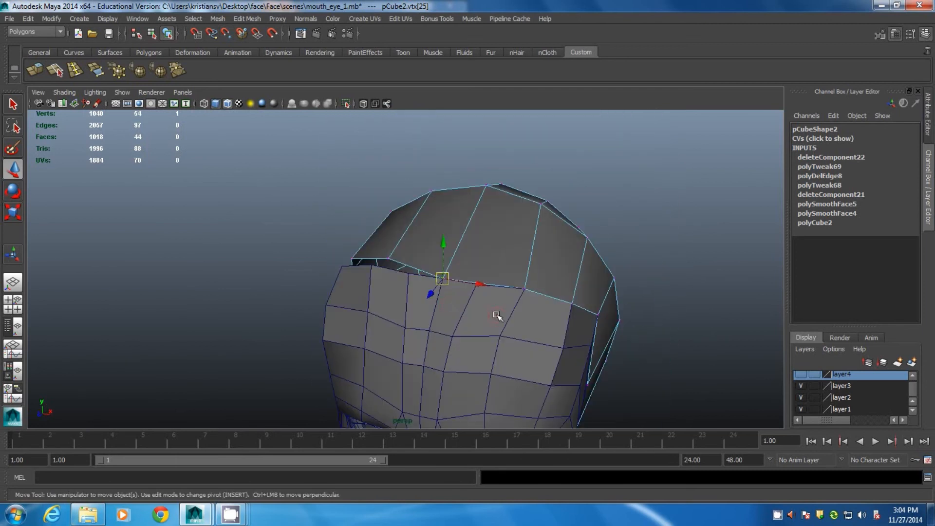
pyautogui.keyDown('alt'); pyautogui.moveTo(473, 283); pyautogui.dragTo(507, 351); pyautogui.keyUp('alt')
pyautogui.scroll(3, 485, 308)
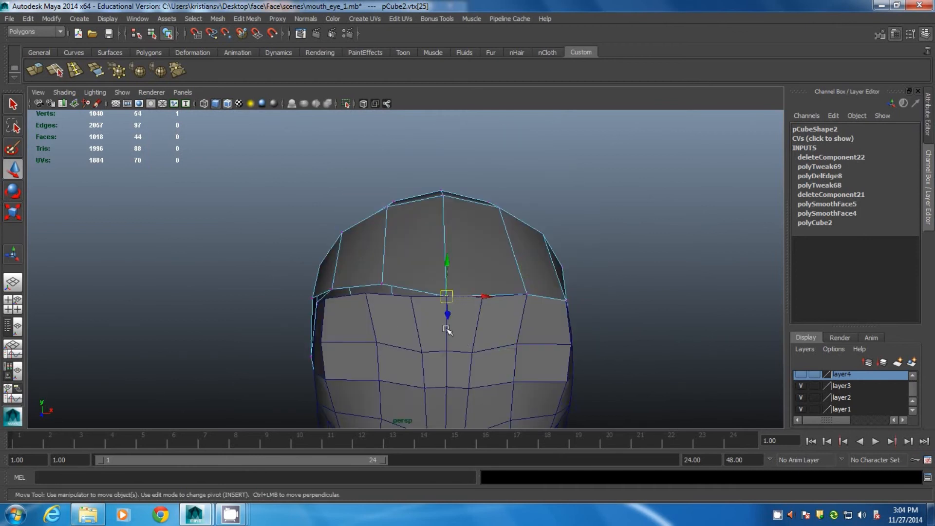
pyautogui.keyDown('alt'); pyautogui.moveTo(470, 309); pyautogui.dragTo(386, 260); pyautogui.keyUp('alt')
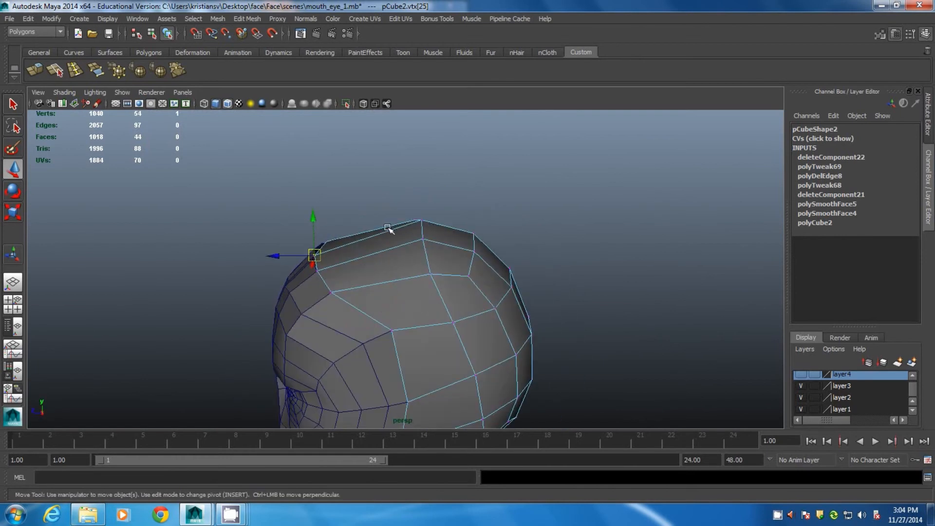
pyautogui.keyDown('alt'); pyautogui.moveTo(388, 229); pyautogui.dragTo(391, 266); pyautogui.keyUp('alt')
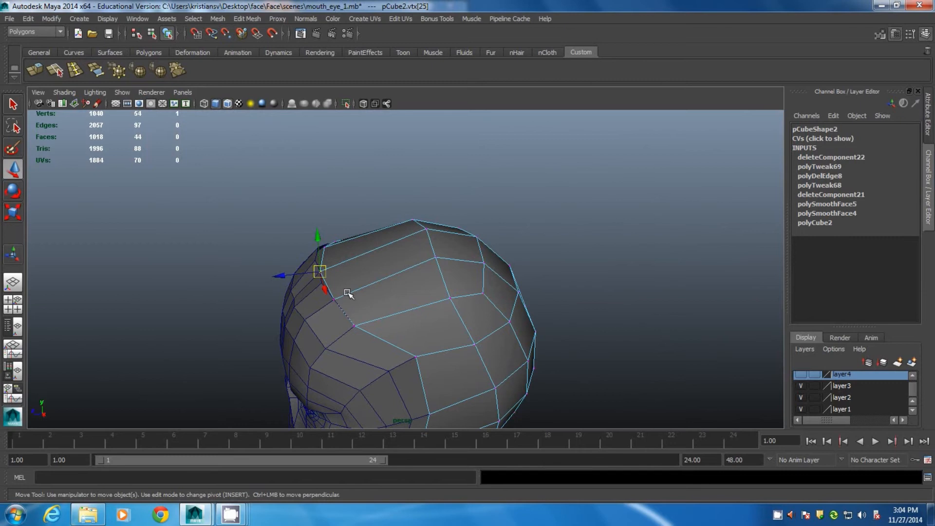
pyautogui.keyDown('alt'); pyautogui.moveTo(371, 267); pyautogui.dragTo(396, 290); pyautogui.keyUp('alt')
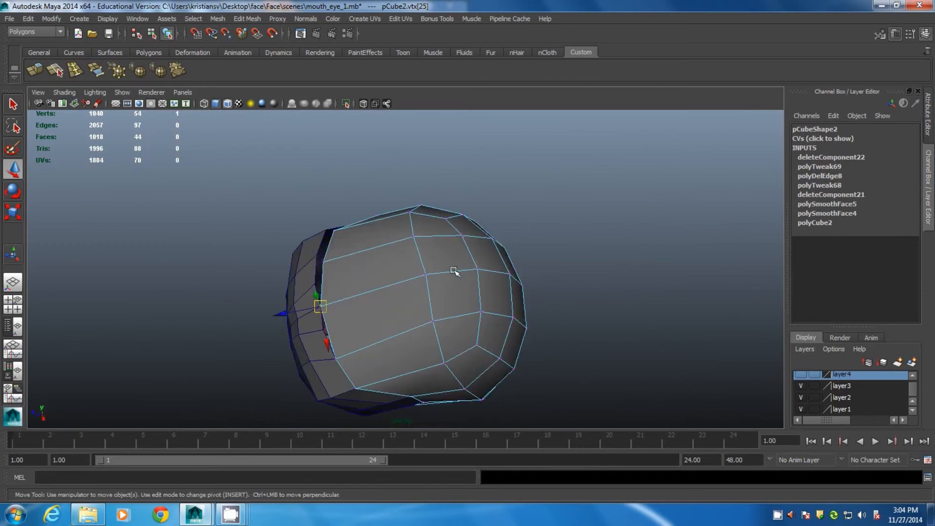
# Split the cranium's top with one new edge on each side of the centre line, from the front border to the crown vertex
pyautogui.click(58, 72)
pyautogui.keyDown('alt'); pyautogui.moveTo(360, 282); pyautogui.dragTo(380, 292); pyautogui.keyUp('alt')
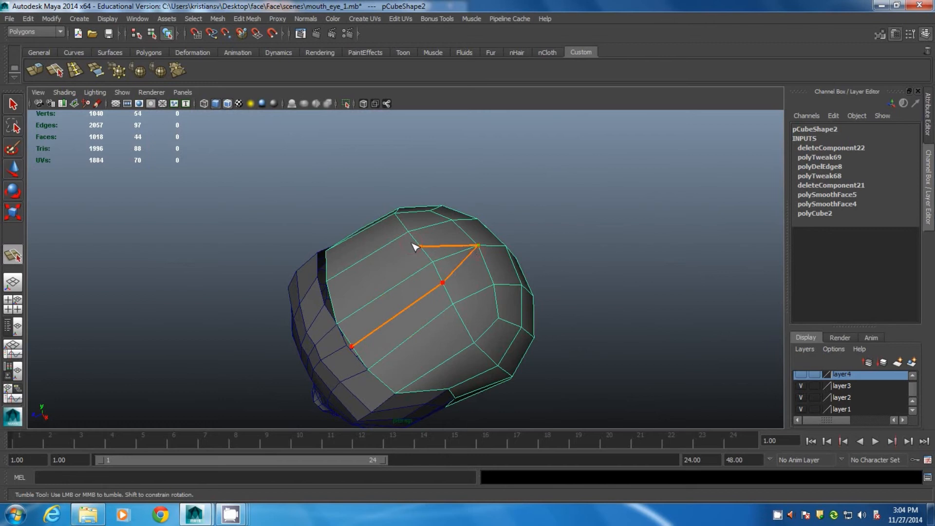
pyautogui.press('Return')
pyautogui.press('w')
# Delete the centre edge between the two new splits at the back of the crown
pyautogui.keyDown('alt'); pyautogui.moveTo(407, 351); pyautogui.dragTo(436, 257); pyautogui.keyUp('alt')
pyautogui.moveTo(436, 258); pyautogui.dragTo(439, 231, button='right')
pyautogui.click(438, 265)
pyautogui.press('Delete')
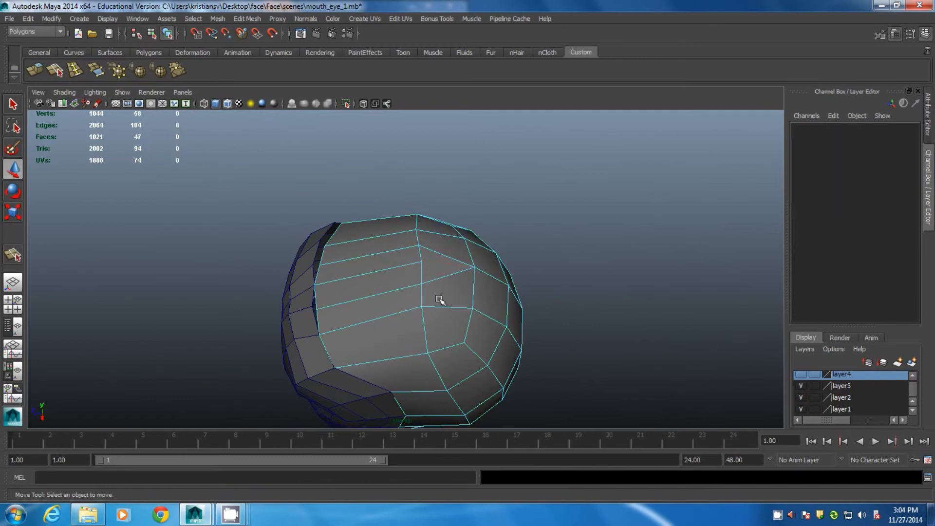
pyautogui.keyDown('alt'); pyautogui.moveTo(435, 305); pyautogui.dragTo(398, 294); pyautogui.keyUp('alt')
pyautogui.keyDown('alt'); pyautogui.moveTo(398, 294); pyautogui.dragTo(385, 268, button='right'); pyautogui.keyUp('alt')
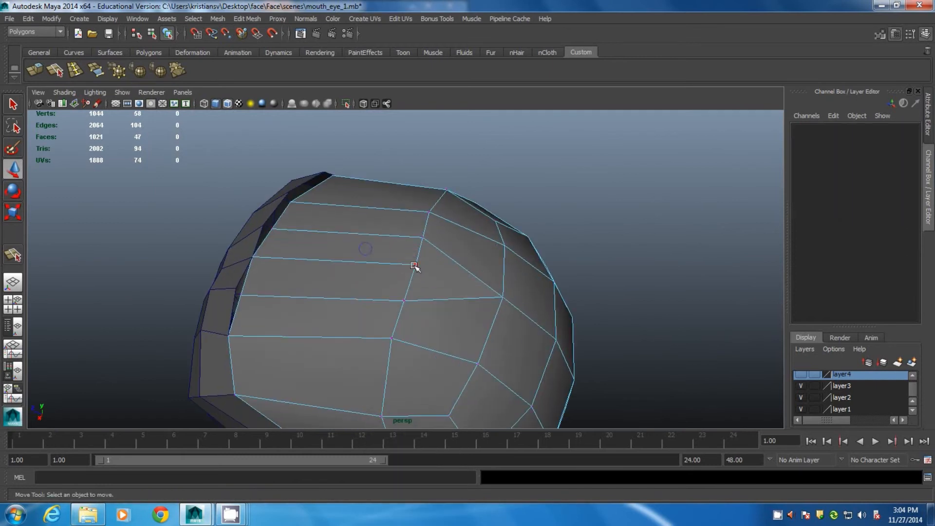
# Fit the vertices of the new split at the crown and along the forehead border, and deselect the cranium
pyautogui.click(414, 266)
pyautogui.keyDown('alt'); pyautogui.moveTo(364, 254); pyautogui.dragTo(390, 290); pyautogui.keyUp('alt')
pyautogui.press('b')
pyautogui.keyDown('alt'); pyautogui.moveTo(390, 290); pyautogui.dragTo(297, 238, button='right'); pyautogui.keyUp('alt')
pyautogui.keyDown('alt'); pyautogui.moveTo(415, 338); pyautogui.dragTo(471, 333); pyautogui.keyUp('alt')
pyautogui.moveTo(454, 259); pyautogui.dragTo(508, 245, button='right')
pyautogui.click(527, 297)
pyautogui.keyDown('alt'); pyautogui.moveTo(528, 301); pyautogui.dragTo(530, 366); pyautogui.keyUp('alt')
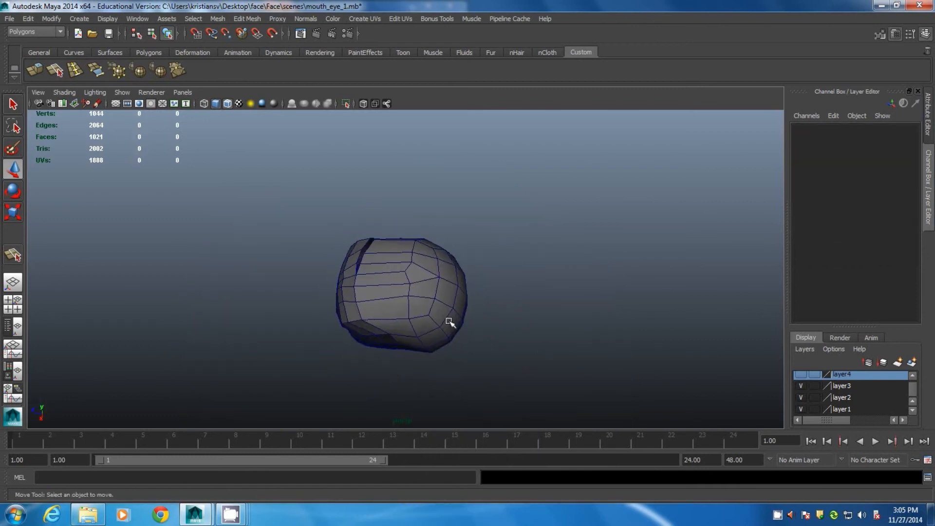
# Move the cranium's side and upper corner vertices inward in the front view to follow the face mesh's outline
pyautogui.click(448, 319)
pyautogui.press('space')
pyautogui.press('space')
pyautogui.scroll(-2, 448, 267)
pyautogui.moveTo(438, 262); pyautogui.dragTo(402, 262, button='right')
pyautogui.click(425, 270)
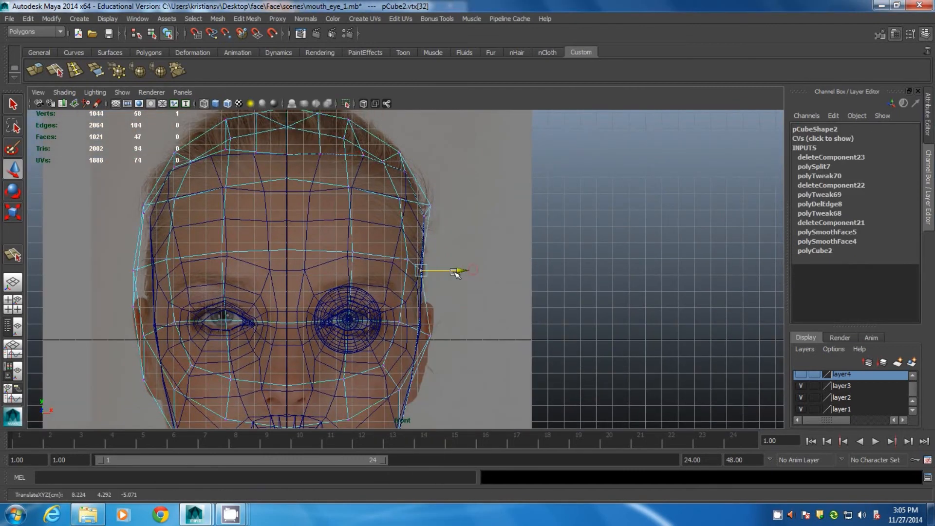
pyautogui.click(429, 335)
pyautogui.moveTo(454, 337); pyautogui.dragTo(454, 337)
pyautogui.moveTo(437, 208); pyautogui.dragTo(426, 209)
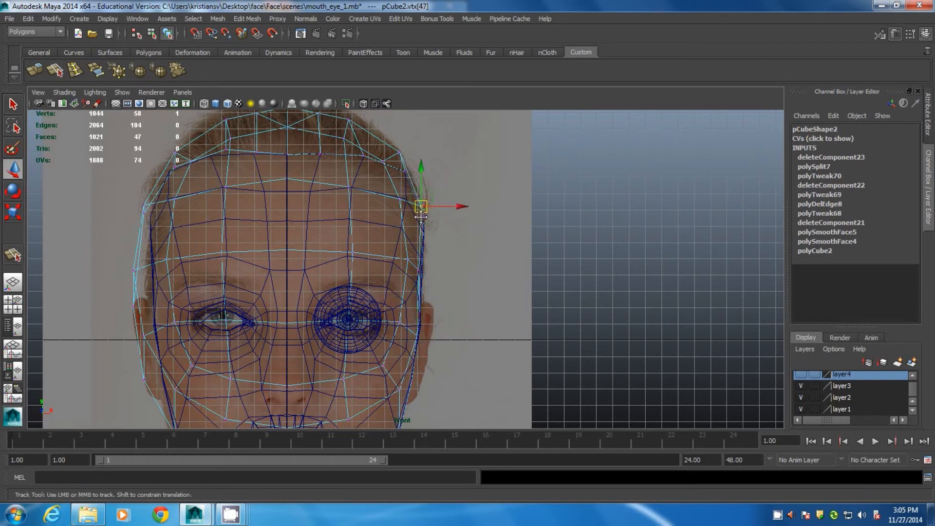
pyautogui.keyDown('alt'); pyautogui.moveTo(421, 215); pyautogui.dragTo(436, 304, button='middle'); pyautogui.keyUp('alt')
pyautogui.click(415, 241)
pyautogui.moveTo(415, 241); pyautogui.dragTo(413, 243)
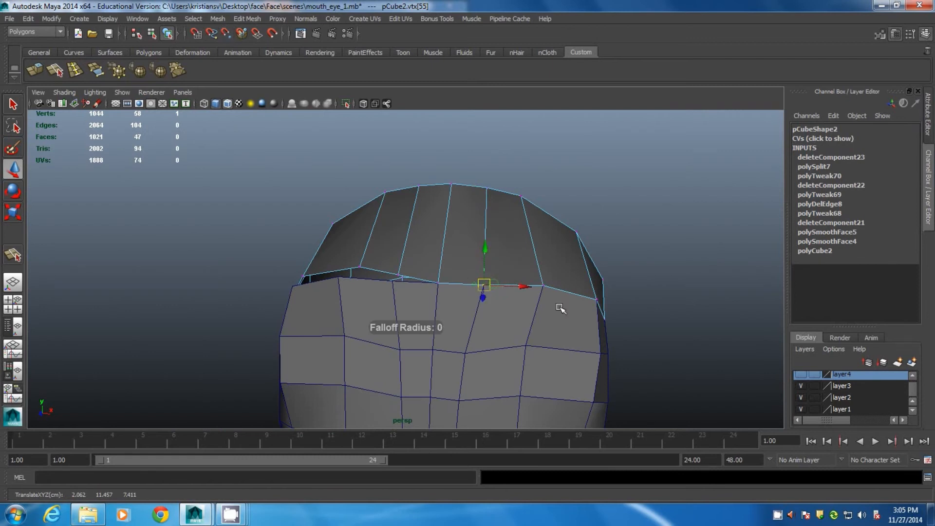
# Pull the cranium's outer side vertices at temple, brow and ear height inward to the head's outline in the front view
pyautogui.keyDown('alt'); pyautogui.moveTo(559, 308); pyautogui.dragTo(546, 340); pyautogui.keyUp('alt')
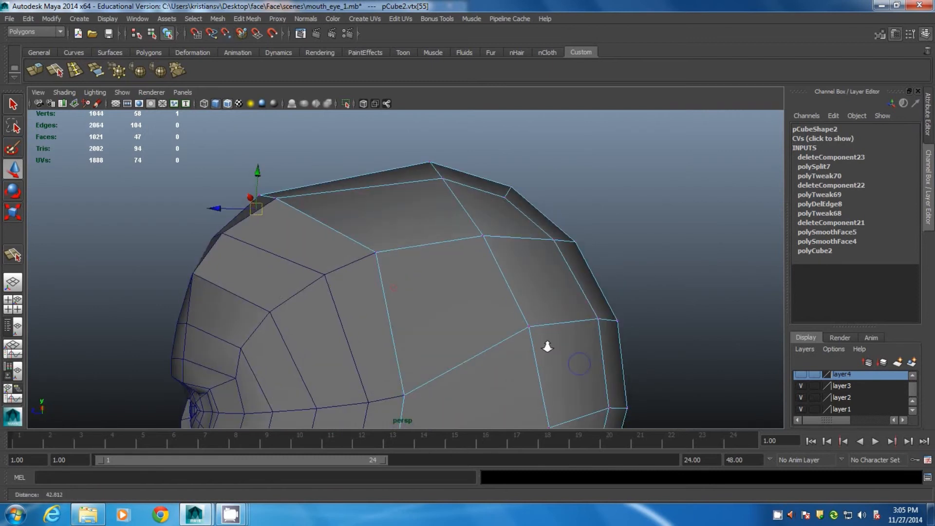
pyautogui.scroll(-8, 487, 331)
pyautogui.click(507, 303)
pyautogui.keyDown('alt'); pyautogui.moveTo(507, 302); pyautogui.dragTo(530, 366); pyautogui.keyUp('alt')
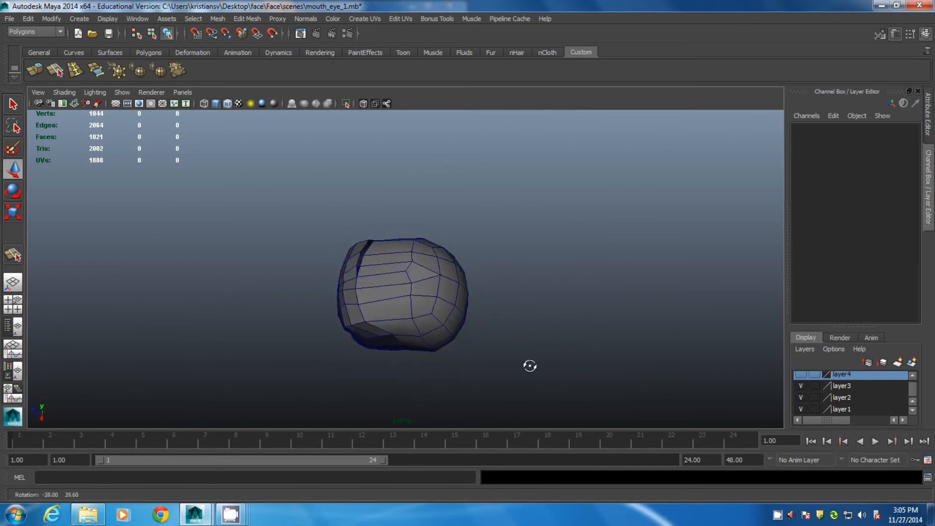
pyautogui.click(448, 317)
pyautogui.press('space')
pyautogui.press('space')
pyautogui.keyDown('alt'); pyautogui.moveTo(419, 273); pyautogui.dragTo(389, 419, button='middle'); pyautogui.keyUp('alt')
pyautogui.scroll(-4, 409, 308)
pyautogui.moveTo(438, 260)
pyautogui.mouseDown(button='right')
pyautogui.moveTo(439, 271)
pyautogui.moveTo(423, 261)
pyautogui.mouseUp(button='right')
pyautogui.click(439, 270)
pyautogui.moveTo(474, 271); pyautogui.dragTo(453, 273)
pyautogui.click(430, 341)
pyautogui.moveTo(468, 337); pyautogui.dragTo(455, 338)
pyautogui.click(424, 207)
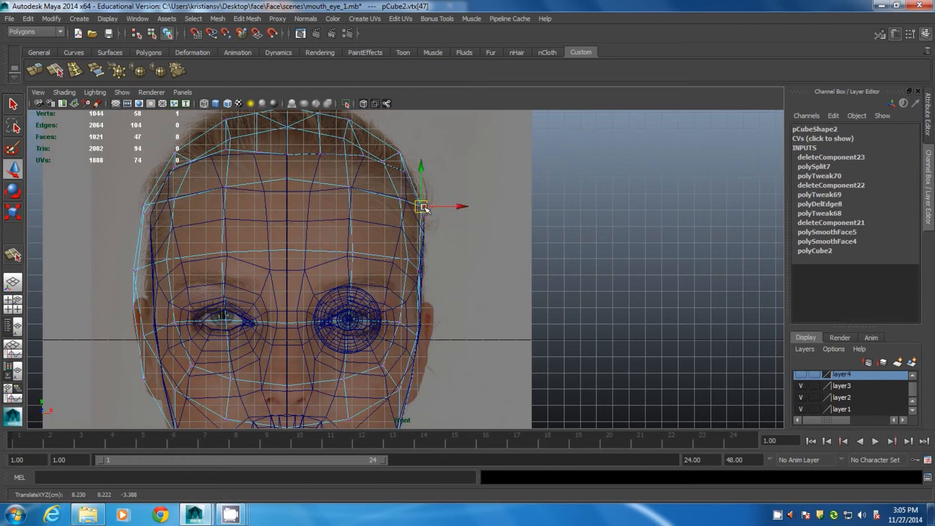
# Adjust the cranium's upper corner vertex to the head's outline in the front view and clear the selection
pyautogui.keyDown('alt'); pyautogui.moveTo(274, 112); pyautogui.dragTo(288, 178, button='middle'); pyautogui.keyUp('alt')
pyautogui.click(414, 240)
pyautogui.moveTo(414, 241); pyautogui.dragTo(411, 245)
pyautogui.keyDown('alt'); pyautogui.moveTo(330, 276); pyautogui.dragTo(367, 181, button='middle'); pyautogui.keyUp('alt')
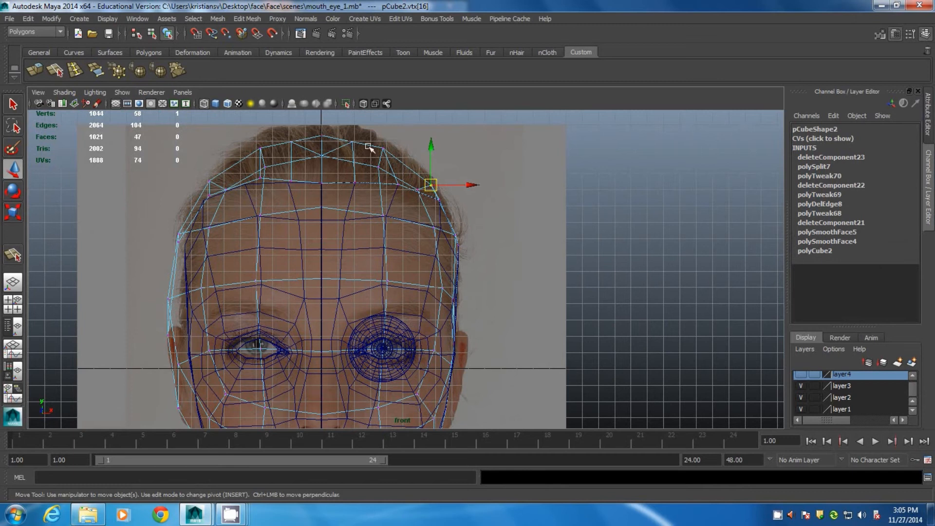
pyautogui.keyDown('alt'); pyautogui.moveTo(326, 144); pyautogui.dragTo(307, 203, button='middle'); pyautogui.keyUp('alt')
pyautogui.moveTo(411, 243); pyautogui.dragTo(412, 246)
pyautogui.keyDown('alt'); pyautogui.moveTo(349, 242); pyautogui.dragTo(368, 182, button='middle'); pyautogui.keyUp('alt')
pyautogui.keyDown('alt'); pyautogui.moveTo(432, 306); pyautogui.dragTo(412, 239, button='middle'); pyautogui.keyUp('alt')
pyautogui.click(549, 235)
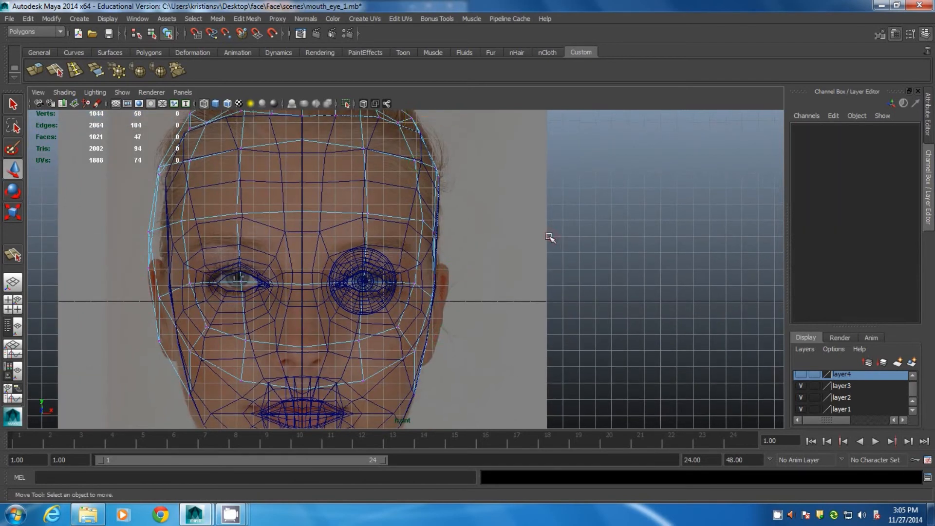
# Switch to the four-view layout and enlarge the perspective view around the head
pyautogui.click(13, 305)
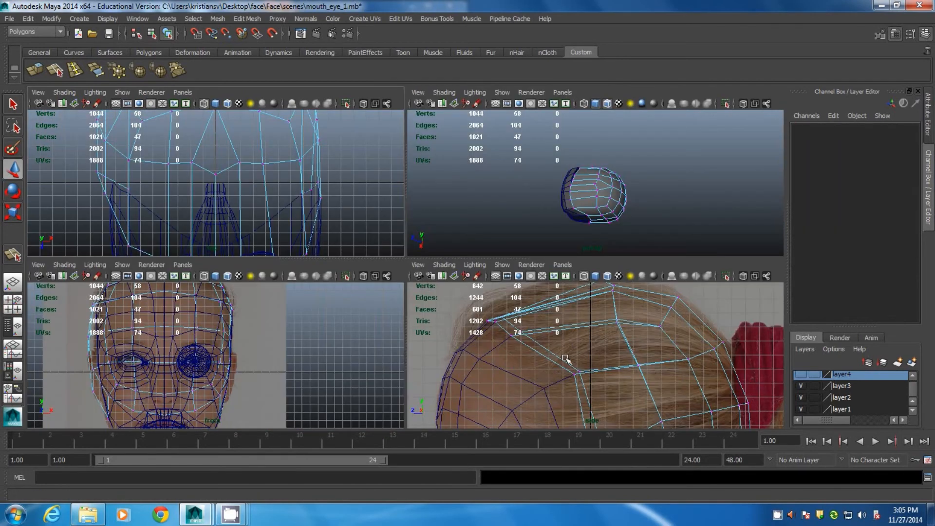
pyautogui.keyDown('alt'); pyautogui.moveTo(566, 206); pyautogui.dragTo(594, 177); pyautogui.keyUp('alt')
pyautogui.moveTo(419, 258); pyautogui.dragTo(203, 276)
pyautogui.keyDown('alt'); pyautogui.moveTo(502, 278); pyautogui.dragTo(581, 295); pyautogui.keyUp('alt')
pyautogui.keyDown('alt'); pyautogui.moveTo(573, 271); pyautogui.dragTo(734, 341, button='right'); pyautogui.keyUp('alt')
pyautogui.keyDown('alt'); pyautogui.moveTo(549, 298); pyautogui.dragTo(528, 288); pyautogui.keyUp('alt')
# Select the cranium and the face mesh as objects and combine them into one mesh
pyautogui.moveTo(555, 243); pyautogui.dragTo(605, 225, button='right')
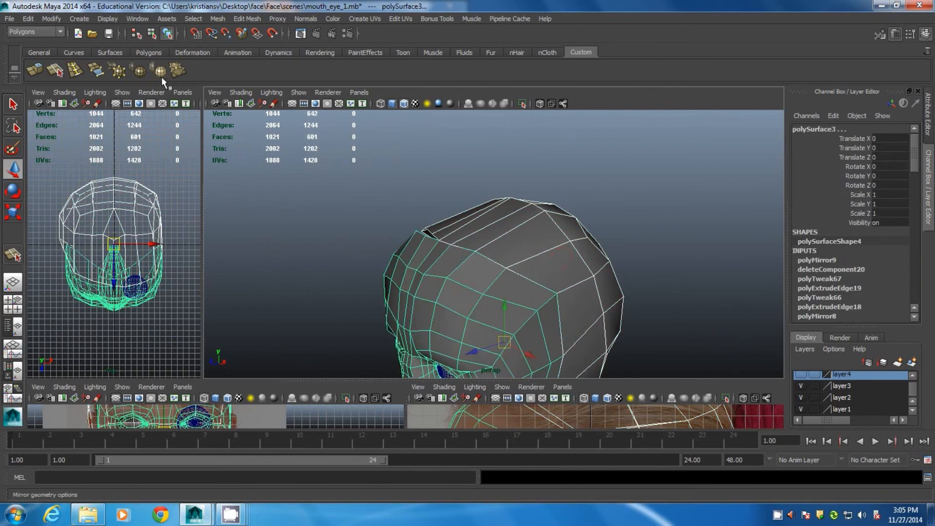
pyautogui.click(218, 19)
pyautogui.click(227, 36)
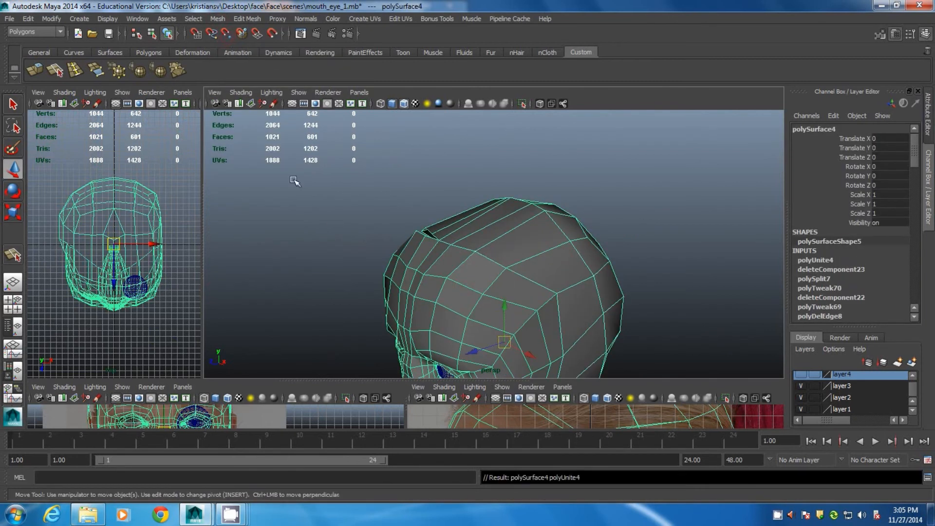
# Merge the matching cranium and face vertex pairs along the seam from the forehead to the temple
pyautogui.moveTo(503, 240); pyautogui.dragTo(468, 239, button='right')
pyautogui.keyDown('alt'); pyautogui.moveTo(463, 341); pyautogui.dragTo(474, 242, button='middle'); pyautogui.keyUp('alt')
pyautogui.keyDown('alt'); pyautogui.moveTo(473, 242); pyautogui.dragTo(512, 236); pyautogui.keyUp('alt')
pyautogui.moveTo(453, 139); pyautogui.dragTo(457, 143)
pyautogui.keyDown('alt'); pyautogui.moveTo(454, 152); pyautogui.dragTo(476, 172); pyautogui.keyUp('alt')
pyautogui.click(171, 73)
pyautogui.keyDown('alt'); pyautogui.moveTo(473, 225); pyautogui.dragTo(464, 196); pyautogui.keyUp('alt')
pyautogui.keyDown('alt'); pyautogui.moveTo(472, 207); pyautogui.dragTo(460, 214); pyautogui.keyUp('alt')
pyautogui.press('g')
pyautogui.moveTo(482, 179); pyautogui.dragTo(537, 202)
pyautogui.press('g')
# Merge the remaining cranium and face vertex pairs along the seam beside the cheek and down toward the jaw
pyautogui.keyDown('alt'); pyautogui.moveTo(556, 233); pyautogui.dragTo(534, 229); pyautogui.keyUp('alt')
pyautogui.press('g')
pyautogui.press('g')
pyautogui.moveTo(541, 274)
pyautogui.mouseDown()
pyautogui.moveTo(574, 292)
pyautogui.moveTo(559, 336)
pyautogui.moveTo(551, 265)
pyautogui.mouseUp()
pyautogui.press('g')
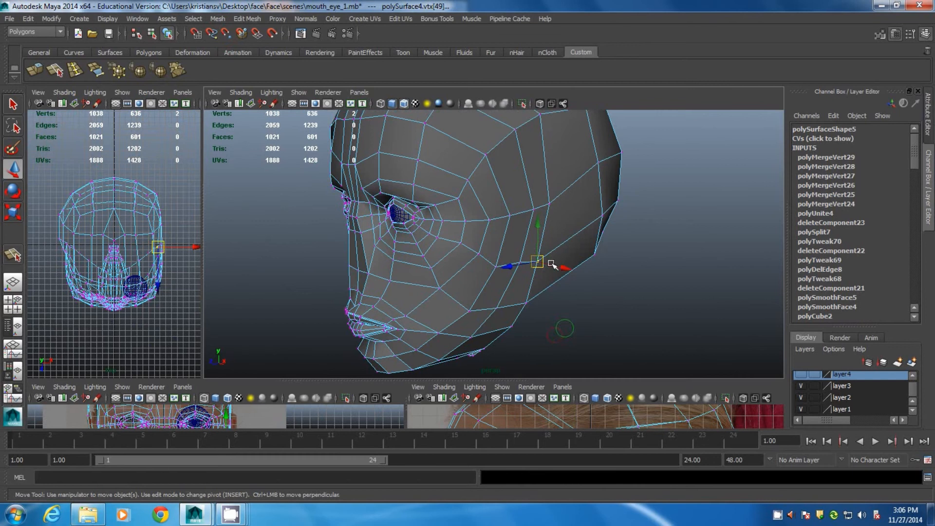
pyautogui.press('g')
pyautogui.moveTo(519, 296); pyautogui.dragTo(533, 310)
pyautogui.press('g')
# Preview the joined head with smooth mesh display in object mode and examine its side profile
pyautogui.keyDown('alt'); pyautogui.moveTo(605, 268); pyautogui.dragTo(586, 265); pyautogui.keyUp('alt')
pyautogui.click(568, 199)
pyautogui.press('3')
pyautogui.moveTo(590, 165); pyautogui.dragTo(641, 152, button='right')
pyautogui.click(710, 206)
pyautogui.keyDown('alt'); pyautogui.moveTo(691, 248); pyautogui.dragTo(446, 178, button='right'); pyautogui.keyUp('alt')
pyautogui.keyDown('alt'); pyautogui.moveTo(490, 215); pyautogui.dragTo(543, 240); pyautogui.keyUp('alt')
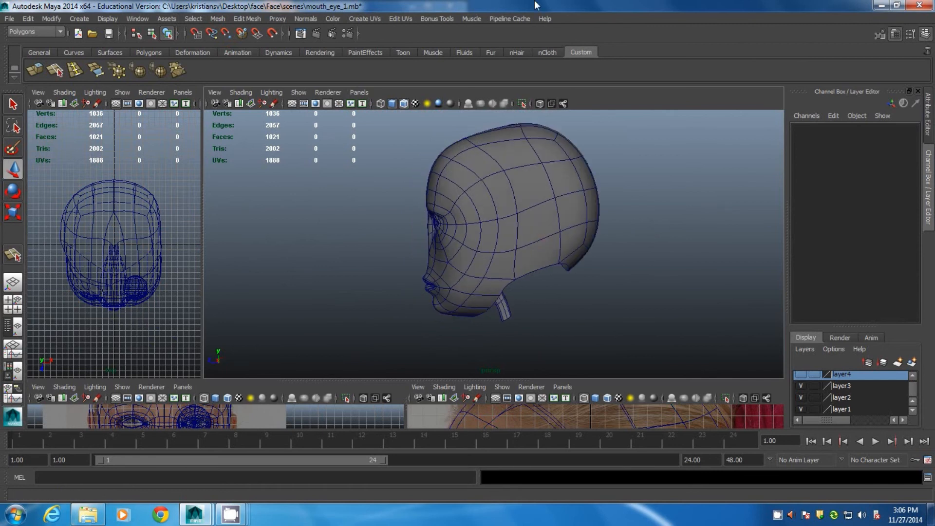
pyautogui.moveTo(497, 205)
pyautogui.keyDown('alt'); pyautogui.mouseDown()
pyautogui.moveTo(471, 225)
pyautogui.moveTo(563, 244)
pyautogui.moveTo(506, 207)
pyautogui.mouseUp(); pyautogui.keyUp('alt')
# Select the faces of the head half without the eyeball in the front view and delete them
pyautogui.moveTo(456, 172); pyautogui.dragTo(494, 156, button='right')
pyautogui.click(484, 176)
pyautogui.press('space')
pyautogui.press('space')
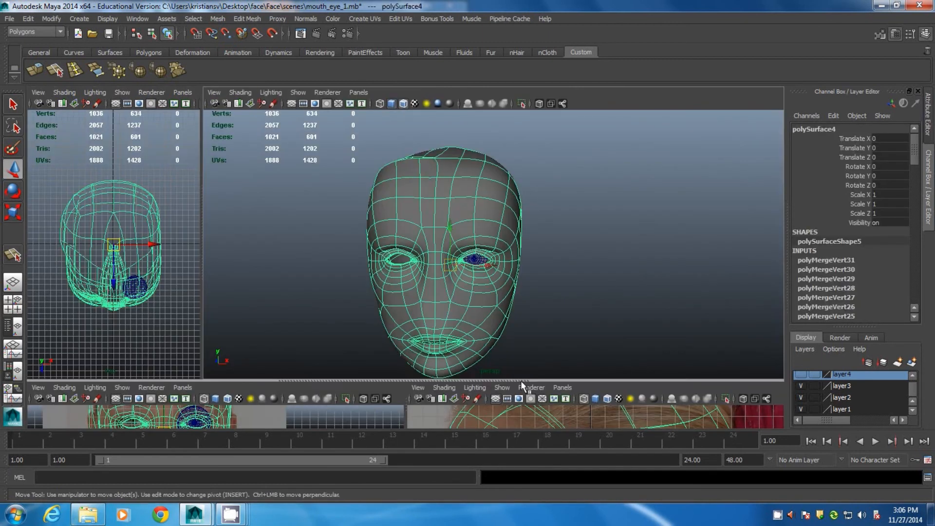
pyautogui.press('space')
pyautogui.scroll(-5, 257, 252)
pyautogui.moveTo(342, 187); pyautogui.dragTo(344, 213, button='right')
pyautogui.moveTo(228, 141); pyautogui.dragTo(263, 231)
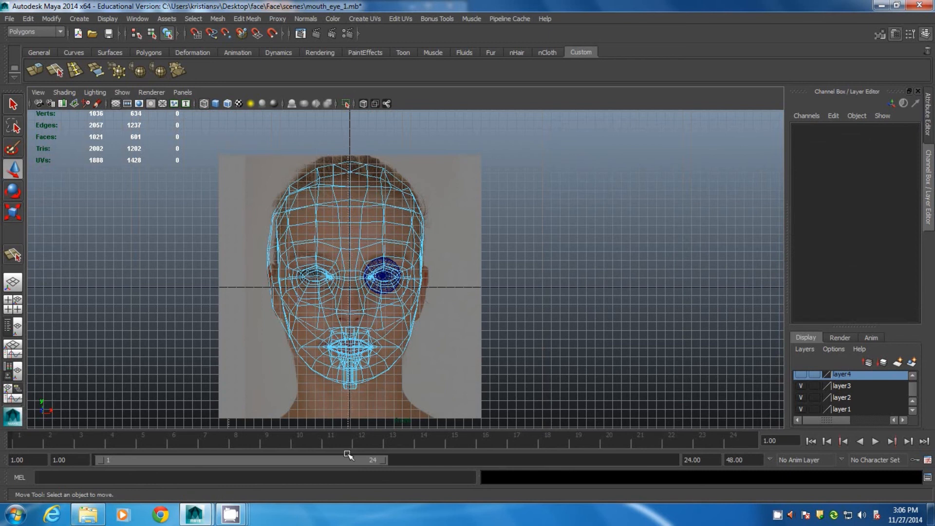
pyautogui.moveTo(349, 455); pyautogui.dragTo(351, 456)
pyautogui.scroll(3, 343, 366)
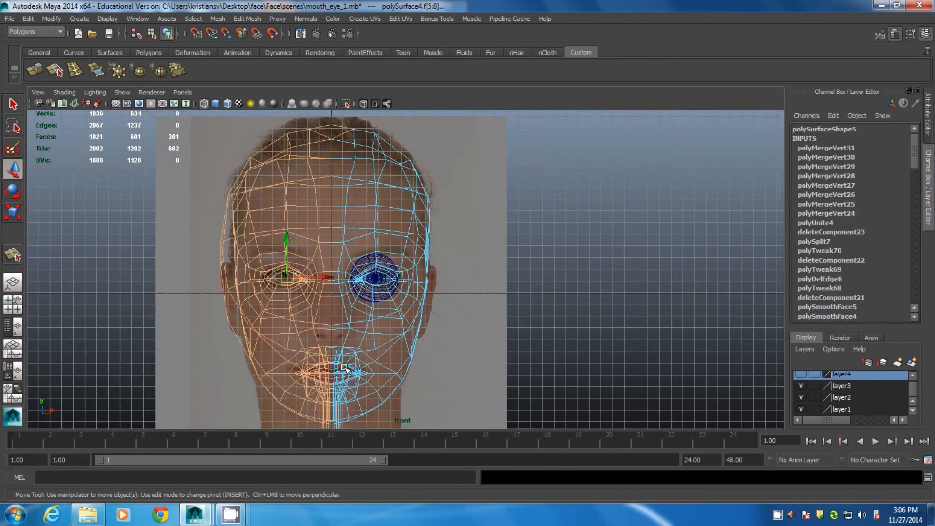
pyautogui.press('Delete')
pyautogui.press('space')
pyautogui.press('space')
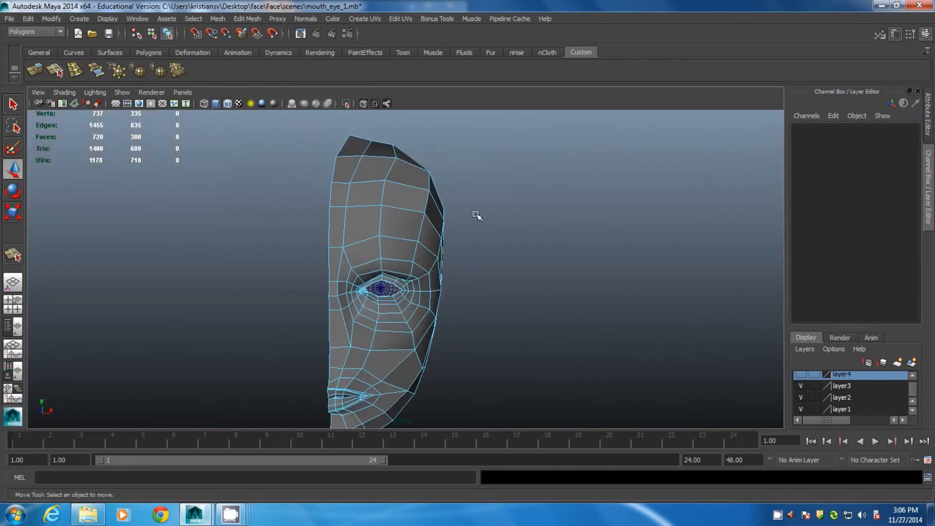
# Mirror the remaining half of the head across -X, merging it with the original and merging vertices
pyautogui.keyDown('alt'); pyautogui.moveTo(476, 215); pyautogui.dragTo(279, 291); pyautogui.keyUp('alt')
pyautogui.keyDown('alt'); pyautogui.moveTo(474, 196); pyautogui.dragTo(594, 227); pyautogui.keyUp('alt')
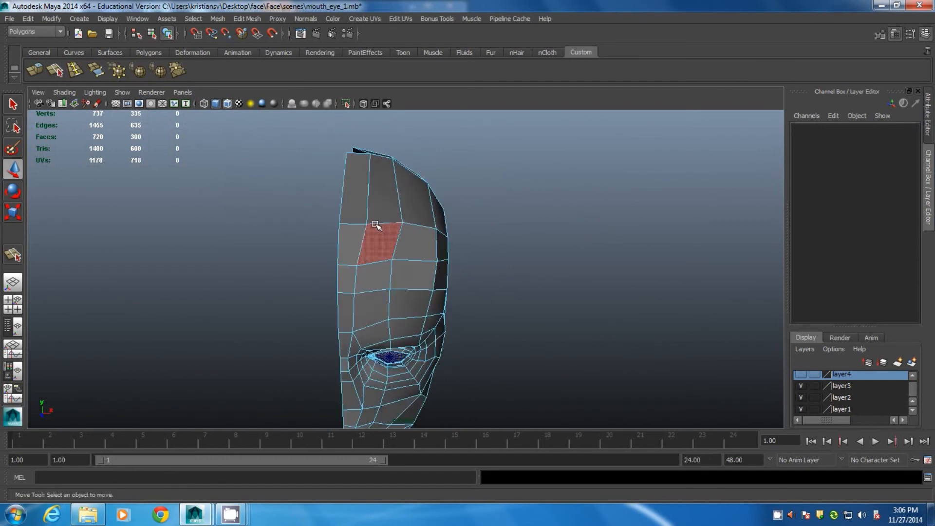
pyautogui.keyDown('alt'); pyautogui.moveTo(444, 297); pyautogui.dragTo(389, 215); pyautogui.keyUp('alt')
pyautogui.moveTo(389, 215); pyautogui.dragTo(436, 201, button='right')
pyautogui.click(156, 69)
pyautogui.click(753, 297)
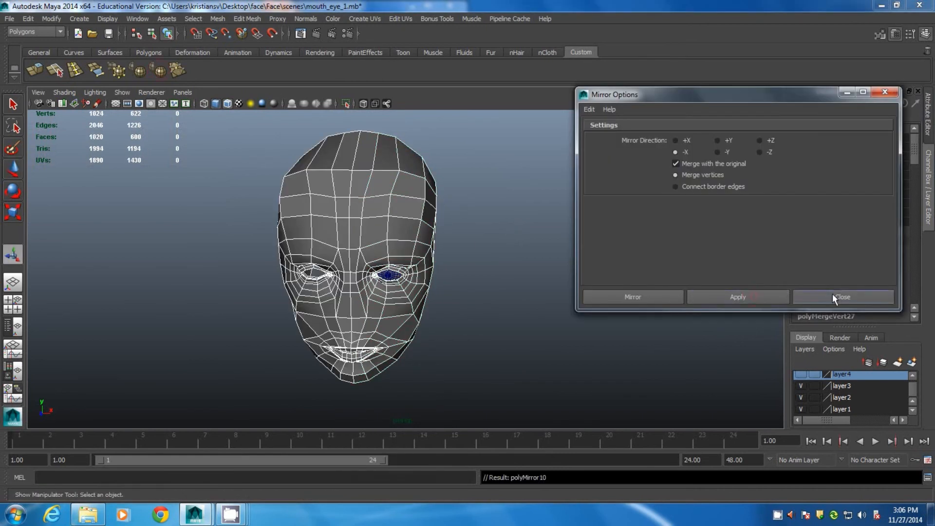
pyautogui.click(833, 296)
# Adjust the merge threshold of the head's latest mirror operation and inspect the crown
pyautogui.moveTo(914, 147); pyautogui.dragTo(915, 152)
pyautogui.click(832, 224)
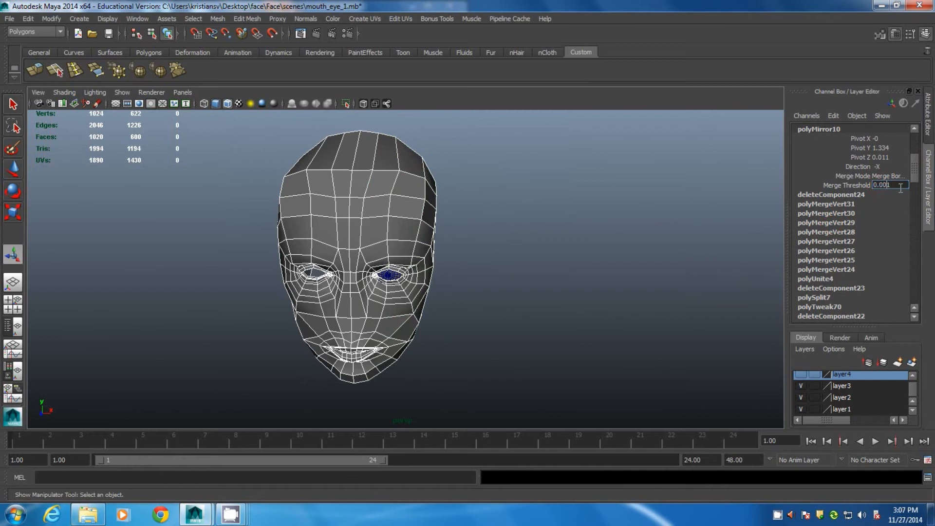
pyautogui.keyDown('alt'); pyautogui.moveTo(500, 250); pyautogui.dragTo(401, 300); pyautogui.keyUp('alt')
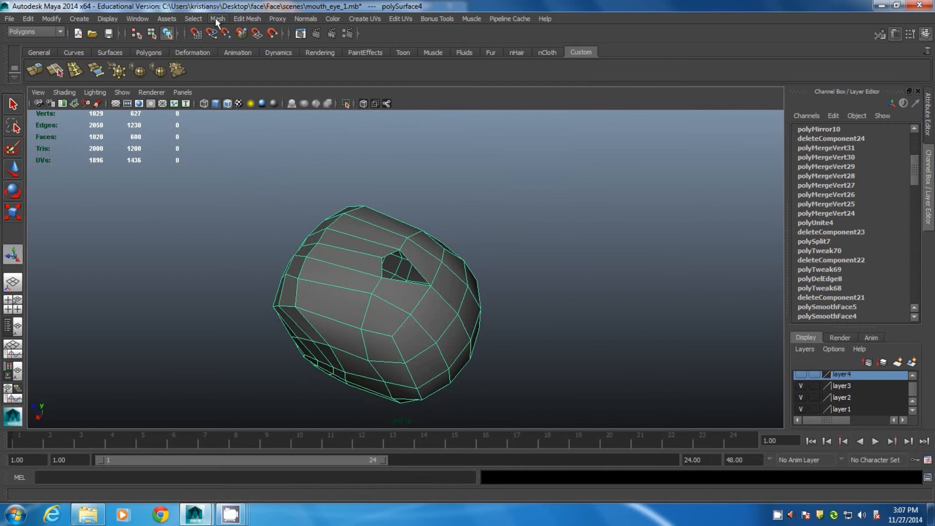
# Fill the hole at the crown with the Append to Polygon Tool, spanning its opposite border edges
pyautogui.click(244, 19)
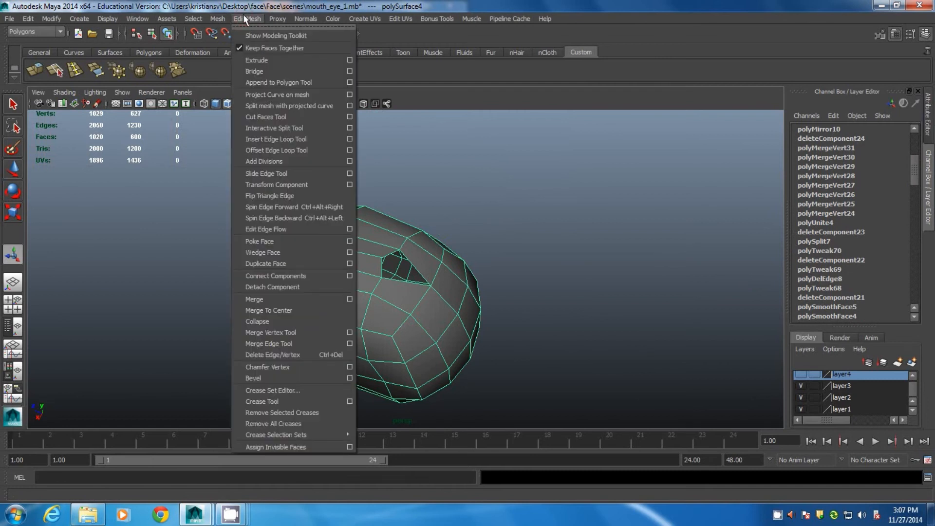
pyautogui.click(274, 82)
pyautogui.click(410, 261)
pyautogui.click(383, 265)
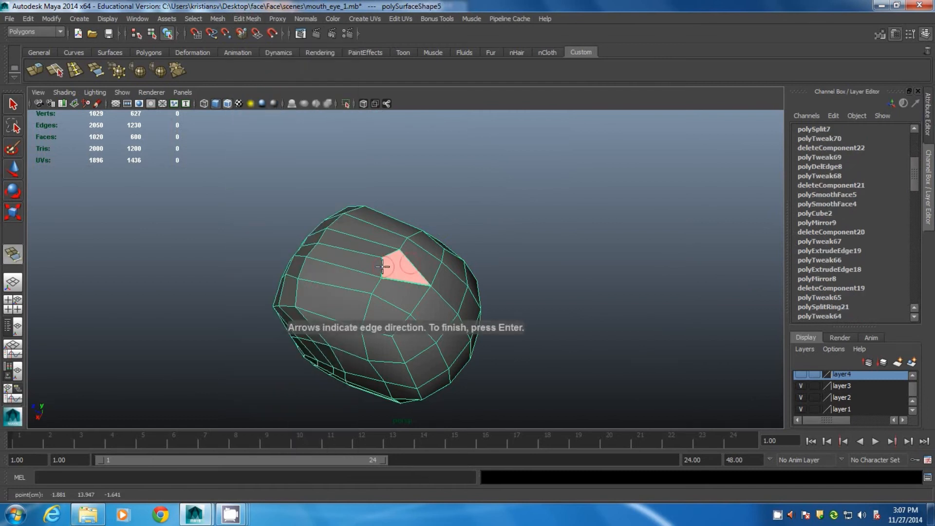
pyautogui.press('Return')
# Show the head in smooth mesh preview, toggle the wireframe overlay and inspect the head from several sides
pyautogui.keyDown('alt'); pyautogui.moveTo(384, 270); pyautogui.dragTo(412, 287); pyautogui.keyUp('alt')
pyautogui.moveTo(469, 213); pyautogui.dragTo(505, 207, button='right')
pyautogui.click(475, 248)
pyautogui.press('3')
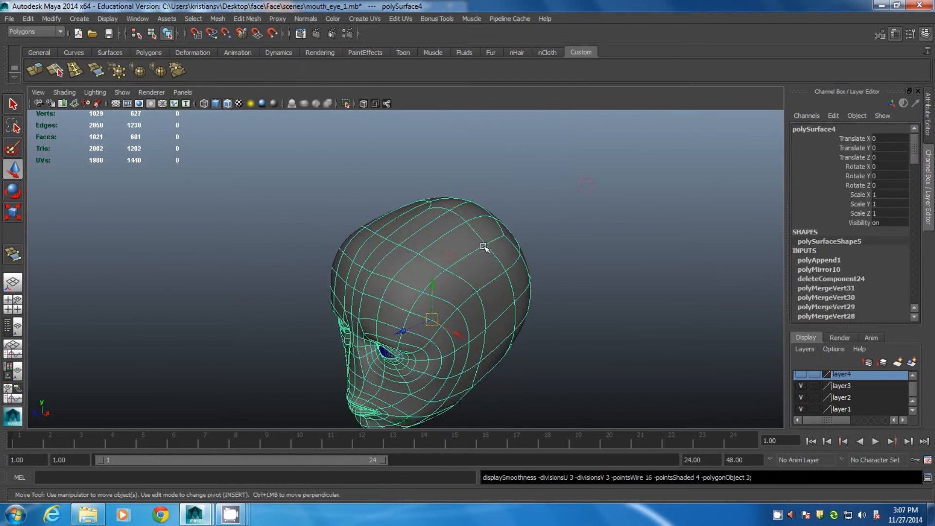
pyautogui.click(325, 336)
pyautogui.moveTo(407, 360)
pyautogui.keyDown('alt'); pyautogui.mouseDown()
pyautogui.moveTo(463, 329)
pyautogui.moveTo(454, 332)
pyautogui.mouseUp(); pyautogui.keyUp('alt')
pyautogui.click(230, 103)
pyautogui.moveTo(530, 303)
pyautogui.keyDown('alt'); pyautogui.mouseDown()
pyautogui.moveTo(440, 273)
pyautogui.moveTo(334, 286)
pyautogui.moveTo(302, 359)
pyautogui.moveTo(299, 326)
pyautogui.moveTo(259, 298)
pyautogui.moveTo(426, 327)
pyautogui.moveTo(288, 282)
pyautogui.moveTo(181, 338)
pyautogui.moveTo(390, 232)
pyautogui.moveTo(471, 221)
pyautogui.moveTo(446, 192)
pyautogui.moveTo(417, 323)
pyautogui.moveTo(402, 311)
pyautogui.moveTo(455, 255)
pyautogui.moveTo(438, 234)
pyautogui.mouseUp(); pyautogui.keyUp('alt')
pyautogui.click(494, 273)
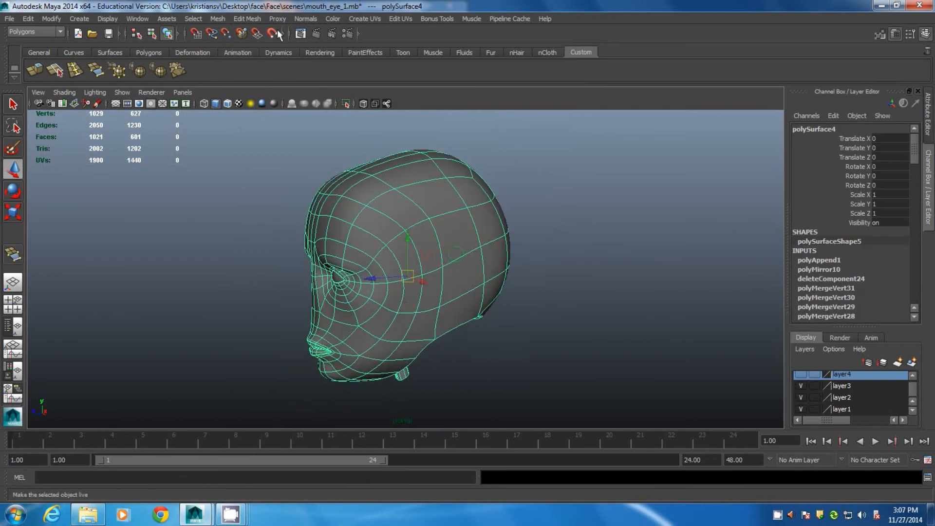
# Open the Sculpt Geometry Tool's settings for the selected head and choose the Slide operation
pyautogui.click(218, 18)
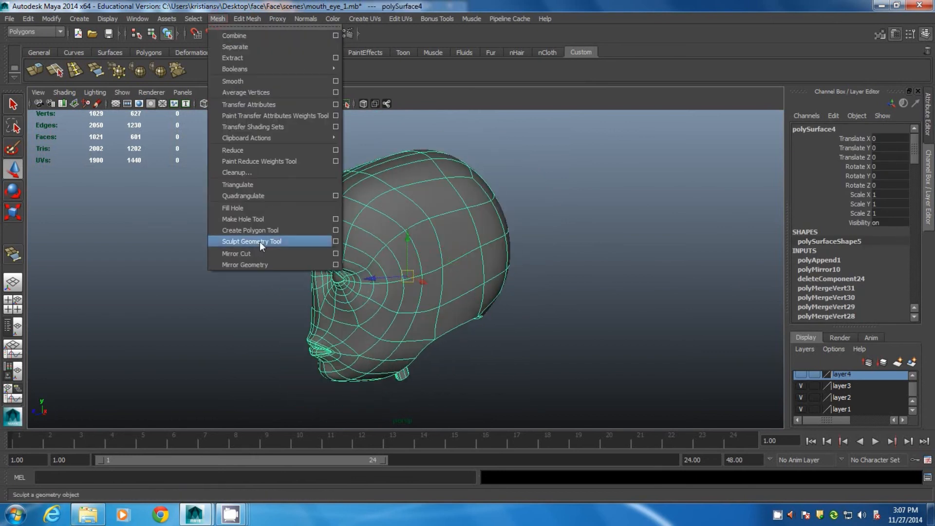
pyautogui.click(335, 241)
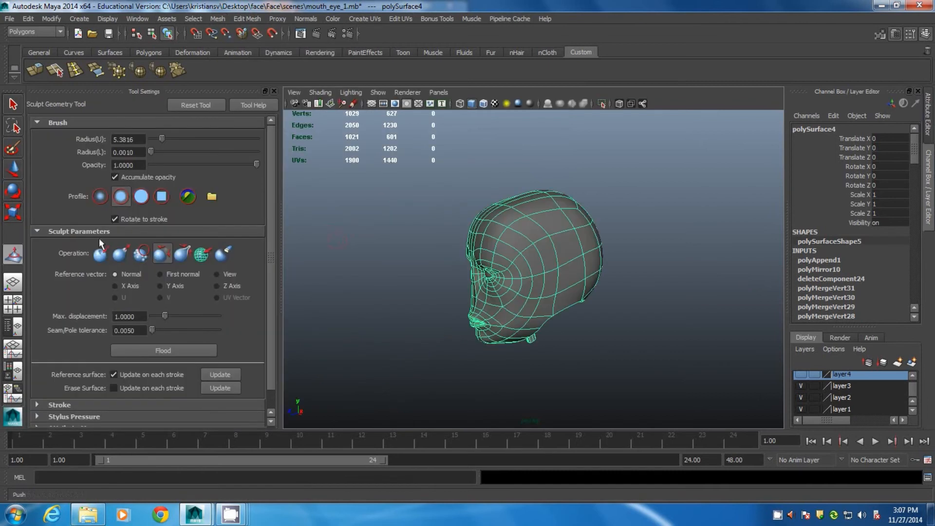
pyautogui.click(200, 255)
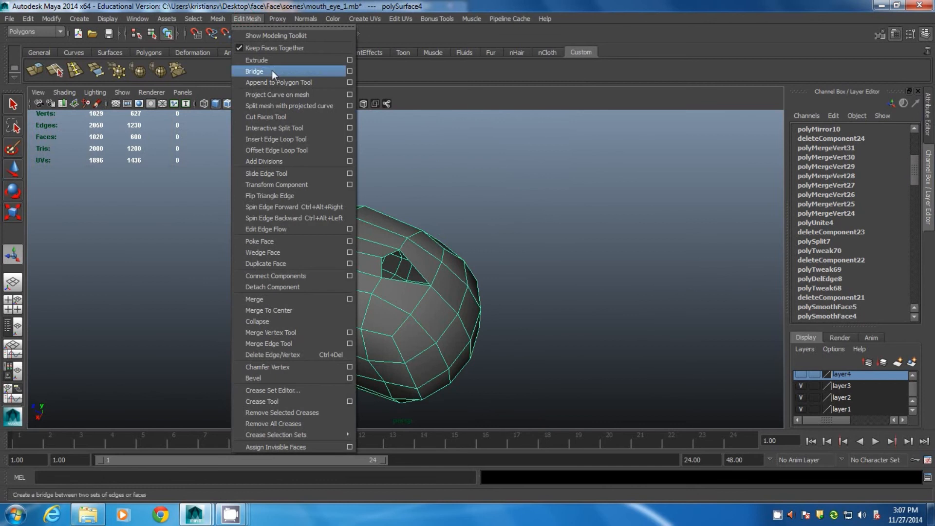
# Close the open hole on top of the head with the Append to Polygon Tool
pyautogui.click(279, 83)
pyautogui.click(412, 263)
pyautogui.click(383, 267)
pyautogui.press('Return')
# Display the closed head in smooth mesh preview, toggle the wireframe overlay and reselect the head in object mode
pyautogui.keyDown('alt'); pyautogui.moveTo(309, 325); pyautogui.dragTo(411, 287); pyautogui.keyUp('alt')
pyautogui.moveTo(468, 217); pyautogui.dragTo(482, 197, button='right')
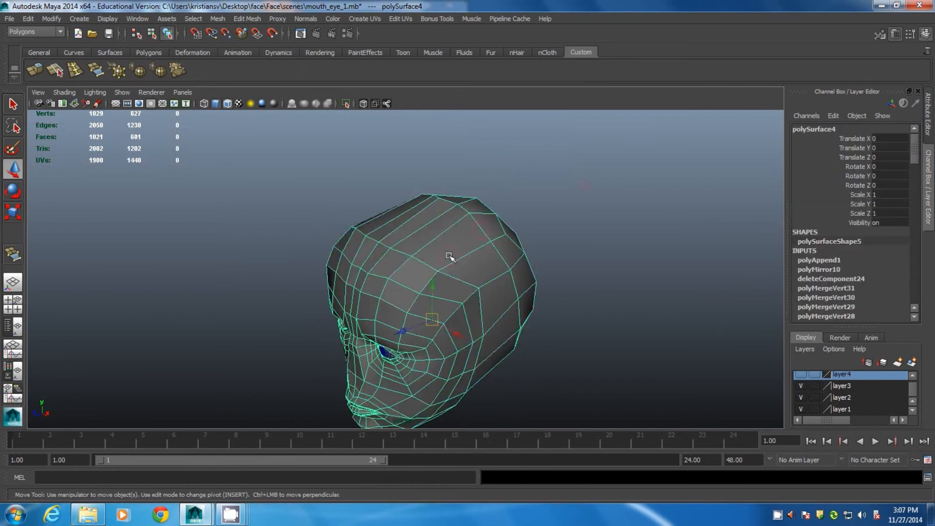
pyautogui.press('3')
pyautogui.click(553, 222)
pyautogui.moveTo(402, 363)
pyautogui.keyDown('alt'); pyautogui.mouseDown()
pyautogui.moveTo(476, 326)
pyautogui.moveTo(444, 329)
pyautogui.mouseUp(); pyautogui.keyUp('alt')
pyautogui.click(228, 104)
pyautogui.keyDown('alt'); pyautogui.moveTo(533, 303); pyautogui.dragTo(470, 213); pyautogui.keyUp('alt')
pyautogui.click(472, 188)
pyautogui.keyDown('alt'); pyautogui.moveTo(524, 316); pyautogui.dragTo(465, 365, button='middle'); pyautogui.keyUp('alt')
pyautogui.keyDown('alt'); pyautogui.moveTo(444, 335); pyautogui.dragTo(367, 163); pyautogui.keyUp('alt')
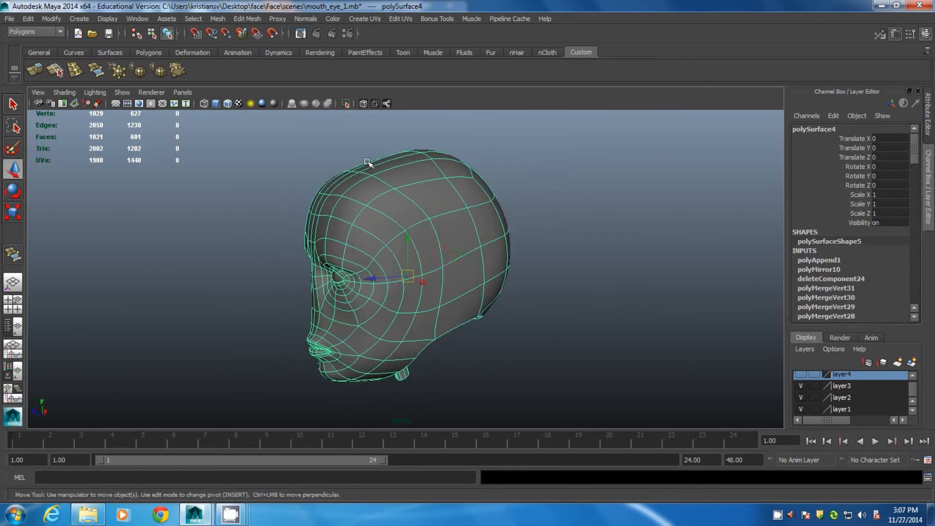
# Open the Sculpt Geometry Tool's settings and try the Slide and Pinch operations on the cranium
pyautogui.click(218, 19)
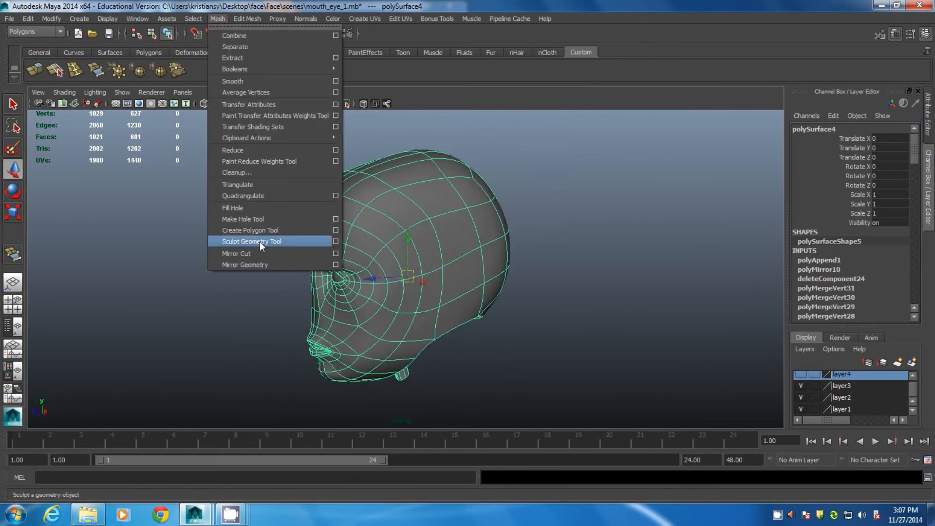
pyautogui.click(335, 241)
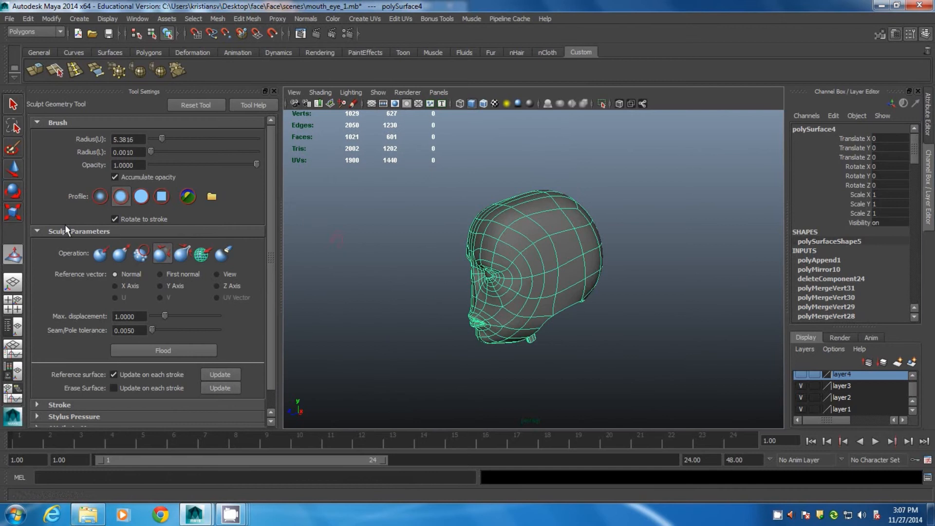
pyautogui.click(201, 253)
pyautogui.moveTo(447, 245)
pyautogui.keyDown('alt'); pyautogui.mouseDown()
pyautogui.moveTo(488, 278)
pyautogui.moveTo(513, 243)
pyautogui.moveTo(486, 214)
pyautogui.mouseUp(); pyautogui.keyUp('alt')
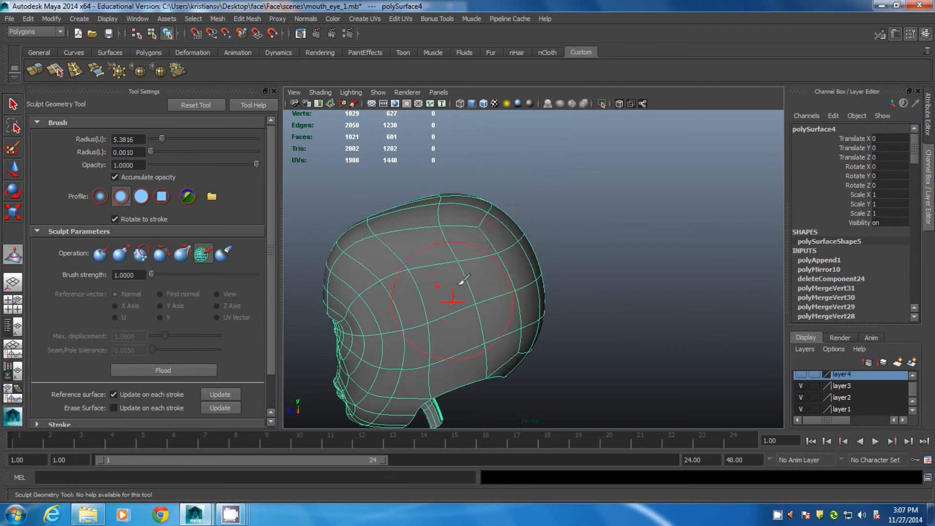
pyautogui.keyDown('alt'); pyautogui.moveTo(575, 265); pyautogui.dragTo(451, 279); pyautogui.keyUp('alt')
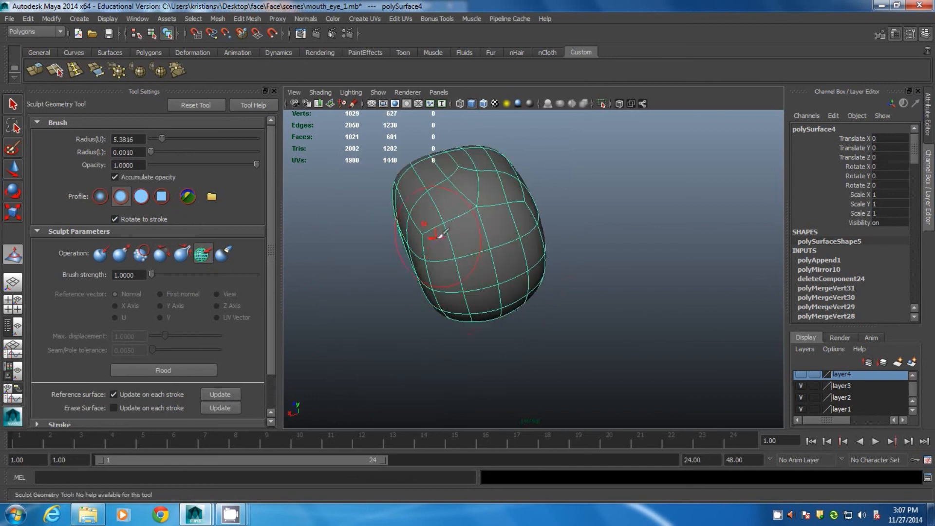
pyautogui.click(183, 252)
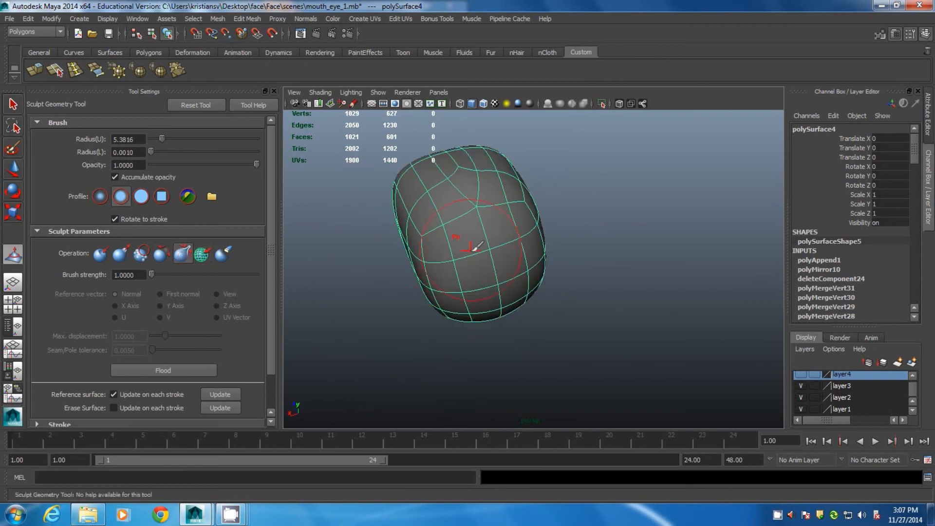
pyautogui.keyDown('alt'); pyautogui.moveTo(475, 246); pyautogui.dragTo(437, 294); pyautogui.keyUp('alt')
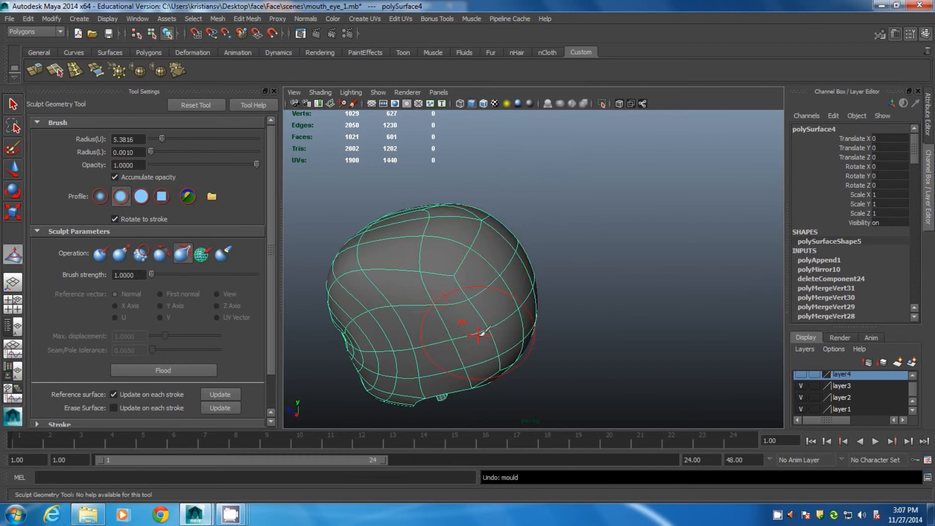
# Even out the cranium's surface around the crown with the sculpt tool's Relax operation
pyautogui.click(163, 253)
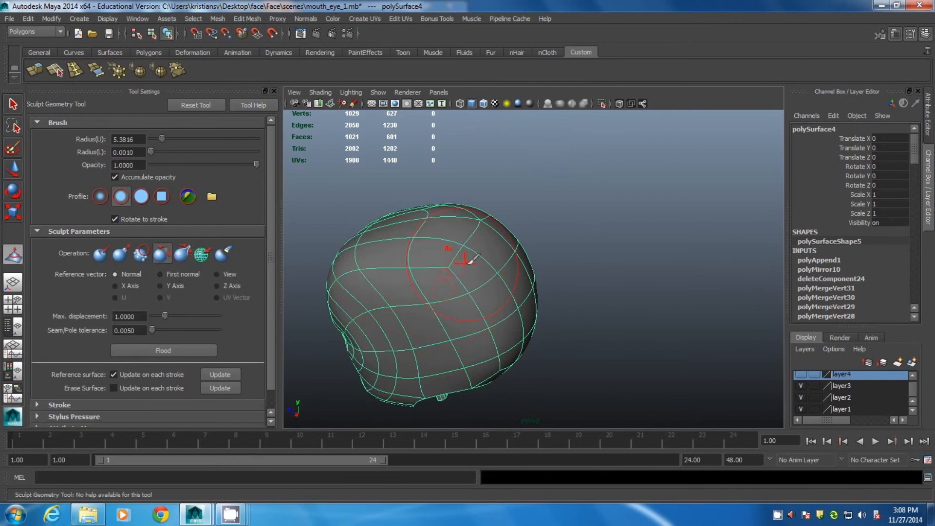
pyautogui.moveTo(431, 255)
pyautogui.keyDown('alt'); pyautogui.mouseDown()
pyautogui.moveTo(421, 302)
pyautogui.moveTo(444, 249)
pyautogui.moveTo(475, 258)
pyautogui.moveTo(484, 313)
pyautogui.moveTo(459, 267)
pyautogui.moveTo(445, 292)
pyautogui.moveTo(414, 271)
pyautogui.moveTo(418, 284)
pyautogui.moveTo(553, 273)
pyautogui.moveTo(598, 312)
pyautogui.moveTo(524, 286)
pyautogui.moveTo(538, 291)
pyautogui.moveTo(493, 302)
pyautogui.mouseUp(); pyautogui.keyUp('alt')
pyautogui.moveTo(438, 329)
pyautogui.keyDown('alt'); pyautogui.mouseDown()
pyautogui.moveTo(469, 307)
pyautogui.moveTo(438, 217)
pyautogui.mouseUp(); pyautogui.keyUp('alt')
pyautogui.keyDown('alt'); pyautogui.moveTo(490, 320); pyautogui.dragTo(541, 255); pyautogui.keyUp('alt')
pyautogui.keyDown('alt'); pyautogui.moveTo(556, 287); pyautogui.dragTo(579, 210); pyautogui.keyUp('alt')
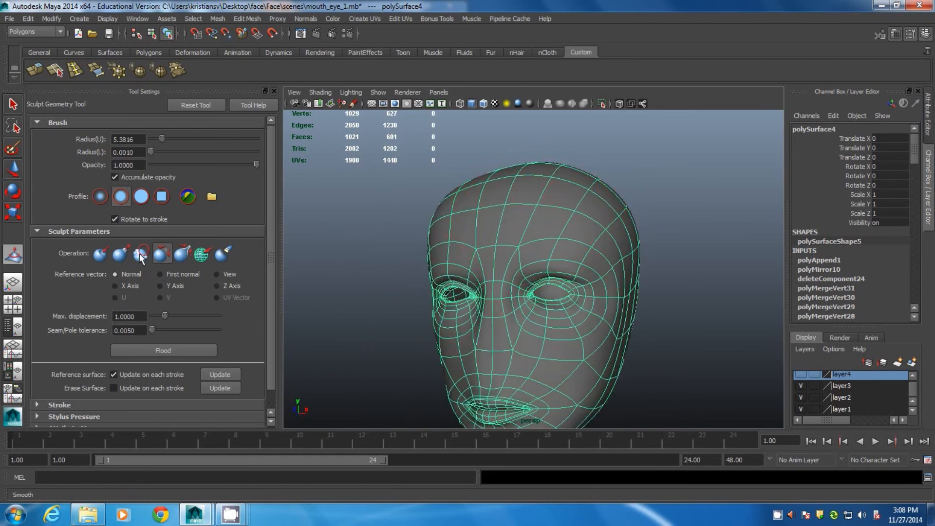
# Try the sculpt tool's Smooth operation on the cranium and undo the trial stroke
pyautogui.click(140, 256)
pyautogui.keyDown('alt'); pyautogui.moveTo(560, 293); pyautogui.dragTo(453, 265); pyautogui.keyUp('alt')
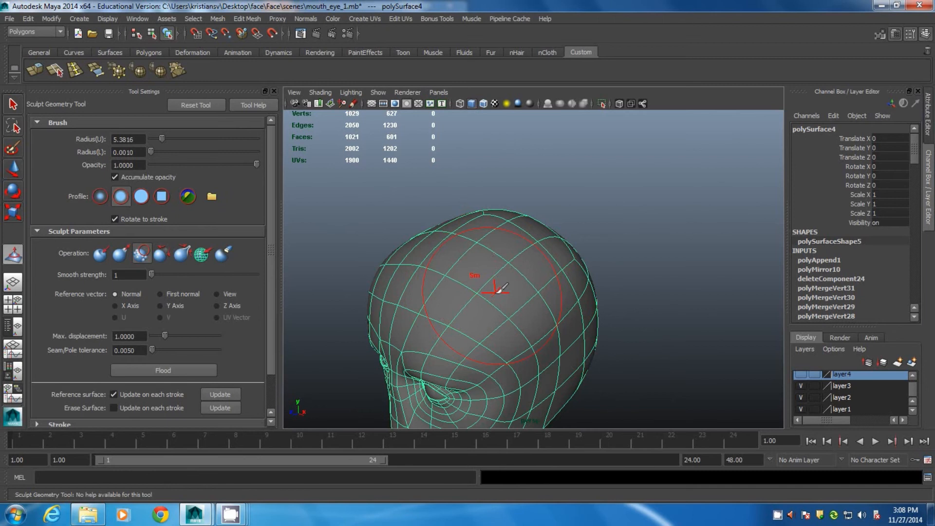
pyautogui.keyDown('alt'); pyautogui.moveTo(535, 300); pyautogui.dragTo(520, 310); pyautogui.keyUp('alt')
pyautogui.hotkey('ctrl', 'z')
# Try a Smooth sculpt stroke across the lips and undo it
pyautogui.moveTo(641, 320)
pyautogui.keyDown('alt'); pyautogui.mouseDown()
pyautogui.moveTo(588, 276)
pyautogui.moveTo(638, 280)
pyautogui.mouseUp(); pyautogui.keyUp('alt')
pyautogui.scroll(5, 546, 298)
pyautogui.moveTo(461, 359)
pyautogui.mouseDown()
pyautogui.moveTo(511, 363)
pyautogui.moveTo(459, 366)
pyautogui.moveTo(465, 376)
pyautogui.mouseUp()
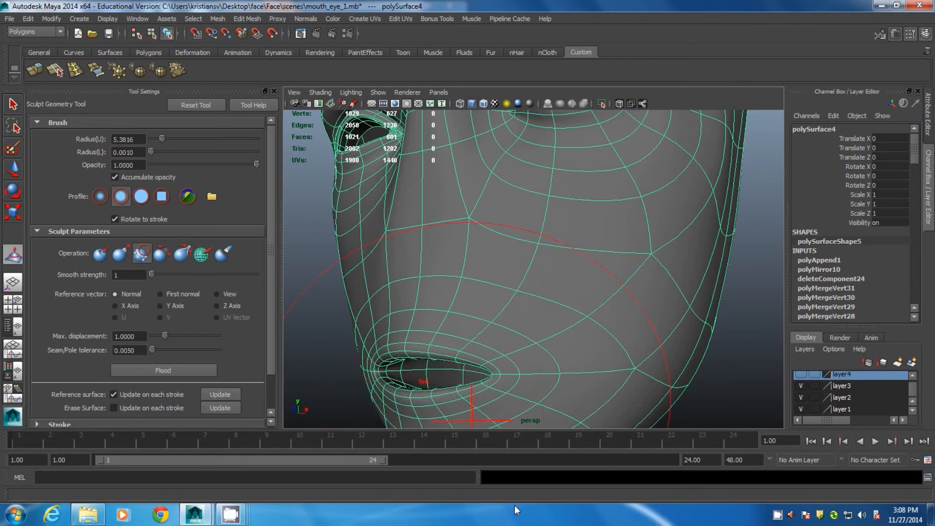
pyautogui.hotkey('ctrl', 'z')
pyautogui.hotkey('ctrl', 'z')
pyautogui.hotkey('ctrl', 'z')
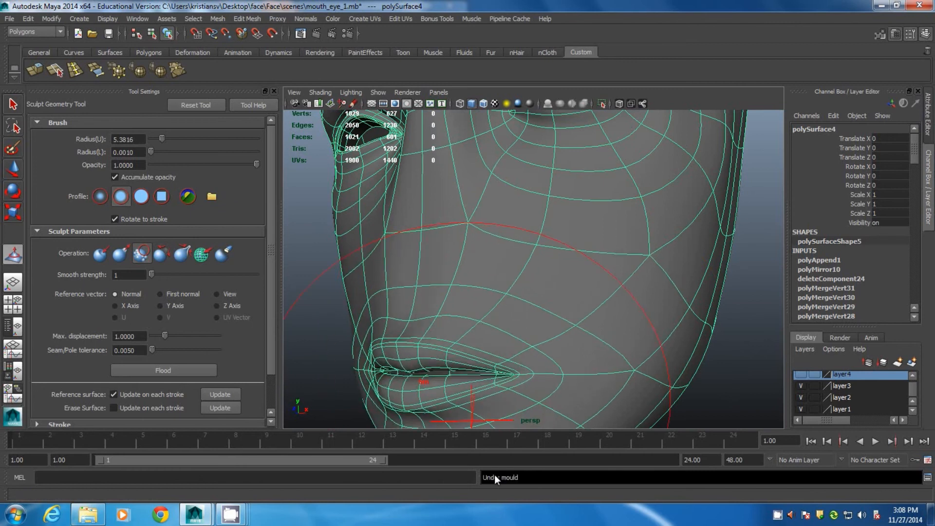
pyautogui.keyDown('alt'); pyautogui.moveTo(610, 268); pyautogui.dragTo(586, 381, button='middle'); pyautogui.keyUp('alt')
pyautogui.scroll(-5, 584, 378)
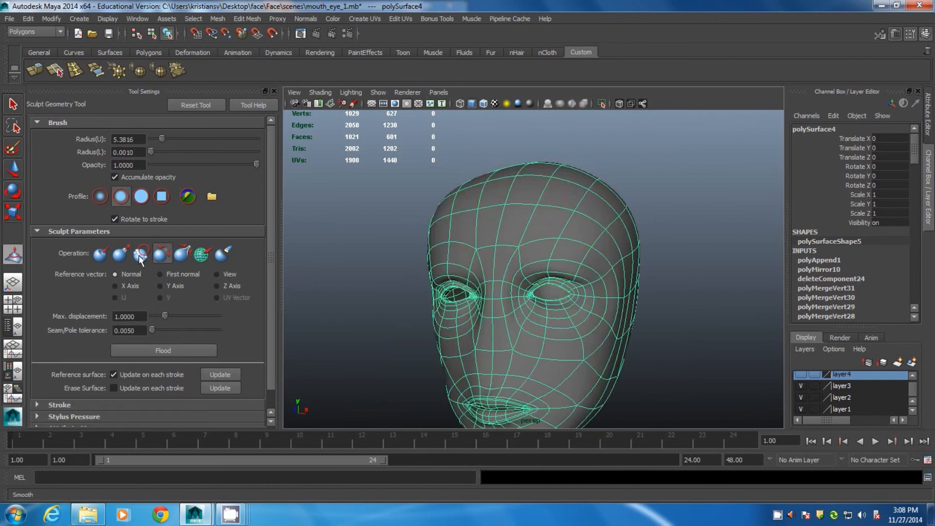
# Set the sculpt operation to Smooth, examine the cranium with it and undo the last stroke there
pyautogui.click(142, 254)
pyautogui.keyDown('alt'); pyautogui.moveTo(633, 283); pyautogui.dragTo(471, 266); pyautogui.keyUp('alt')
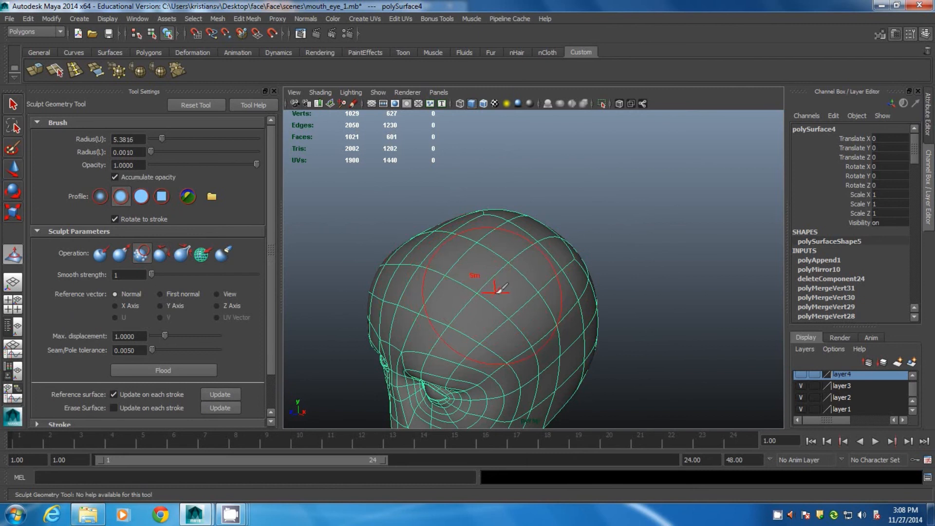
pyautogui.keyDown('alt'); pyautogui.moveTo(535, 288); pyautogui.dragTo(519, 310); pyautogui.keyUp('alt')
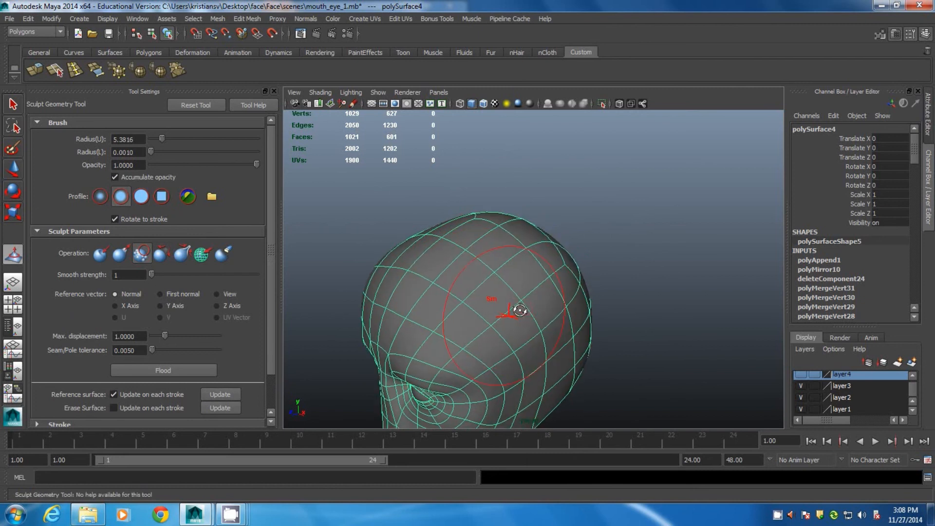
pyautogui.hotkey('ctrl', 'z')
# Brush a short Smooth sculpt stroke across the lips near the corner of the mouth
pyautogui.keyDown('alt'); pyautogui.moveTo(639, 324); pyautogui.dragTo(659, 282); pyautogui.keyUp('alt')
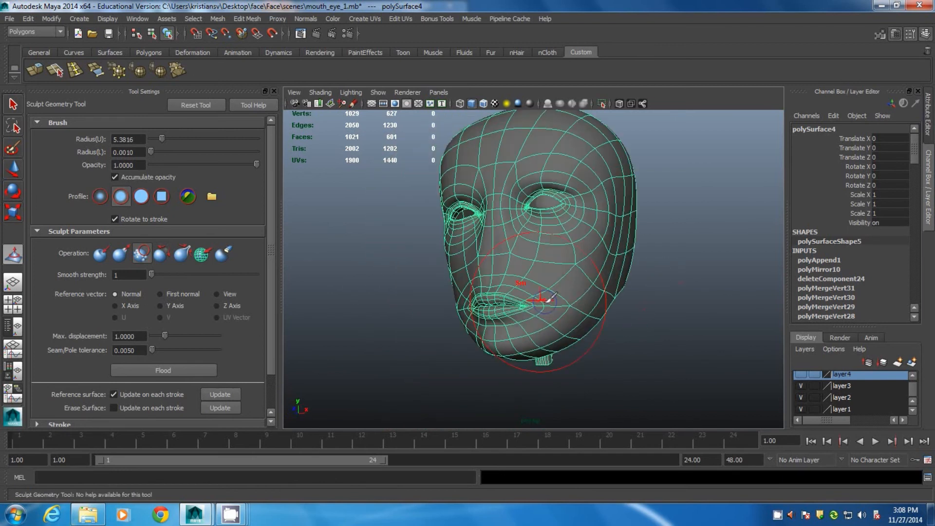
pyautogui.keyDown('alt'); pyautogui.moveTo(538, 303); pyautogui.dragTo(633, 357, button='right'); pyautogui.keyUp('alt')
pyautogui.moveTo(466, 366)
pyautogui.mouseDown()
pyautogui.moveTo(511, 366)
pyautogui.moveTo(455, 372)
pyautogui.moveTo(463, 376)
pyautogui.mouseUp()
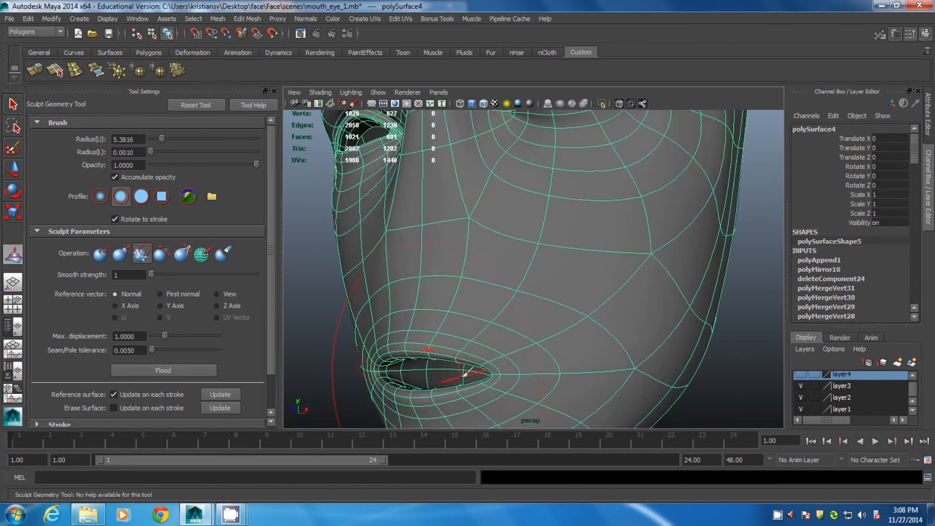
# Undo the last Smooth sculpt strokes on the lips and switch back to the Move tool
pyautogui.hotkey('ctrl', 'z')
pyautogui.hotkey('ctrl', 'z')
pyautogui.hotkey('ctrl', 'z')
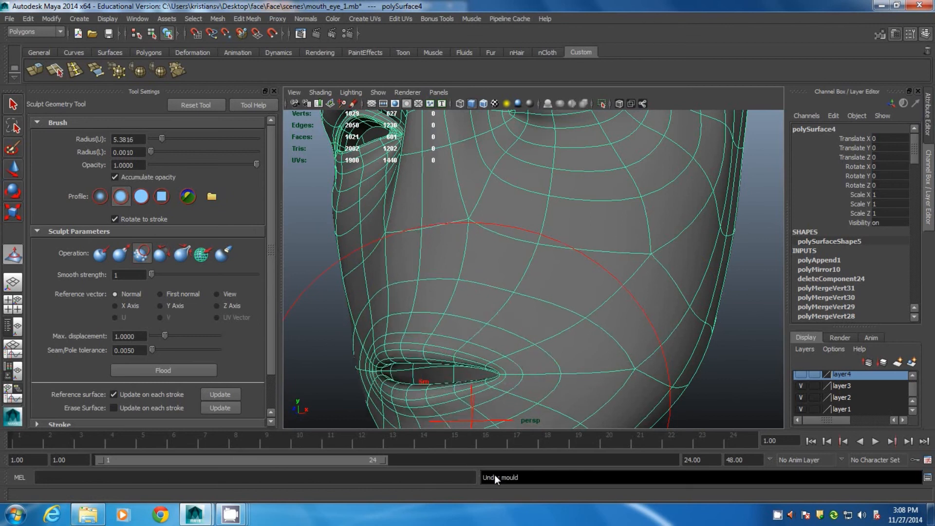
pyautogui.keyDown('alt'); pyautogui.moveTo(609, 270); pyautogui.dragTo(559, 340, button='right'); pyautogui.keyUp('alt')
pyautogui.keyDown('alt'); pyautogui.moveTo(559, 339); pyautogui.dragTo(582, 305); pyautogui.keyUp('alt')
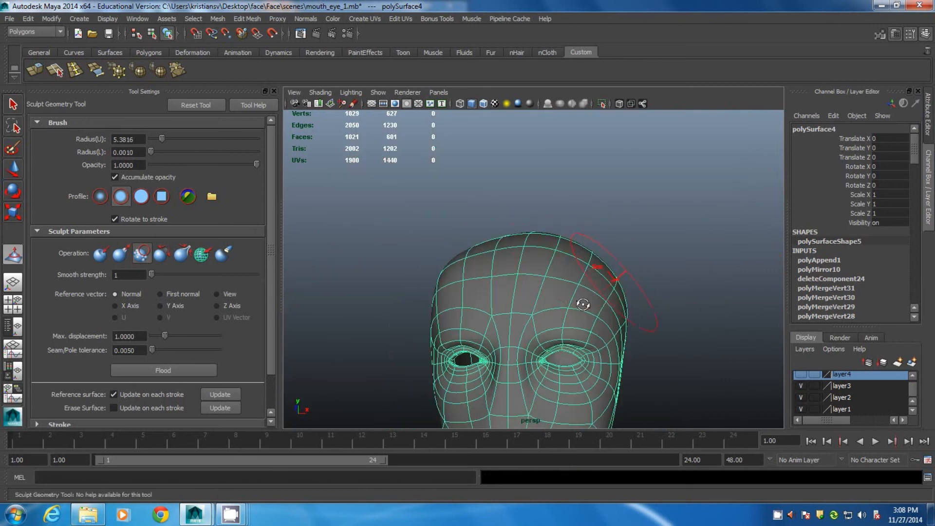
pyautogui.keyDown('alt'); pyautogui.moveTo(706, 297); pyautogui.dragTo(501, 370); pyautogui.keyUp('alt')
pyautogui.moveTo(548, 337)
pyautogui.keyDown('alt'); pyautogui.mouseDown()
pyautogui.moveTo(684, 367)
pyautogui.moveTo(622, 328)
pyautogui.moveTo(530, 332)
pyautogui.moveTo(657, 341)
pyautogui.moveTo(672, 321)
pyautogui.moveTo(481, 396)
pyautogui.moveTo(586, 359)
pyautogui.moveTo(563, 313)
pyautogui.moveTo(501, 334)
pyautogui.moveTo(459, 326)
pyautogui.moveTo(511, 334)
pyautogui.mouseUp(); pyautogui.keyUp('alt')
pyautogui.press('w')
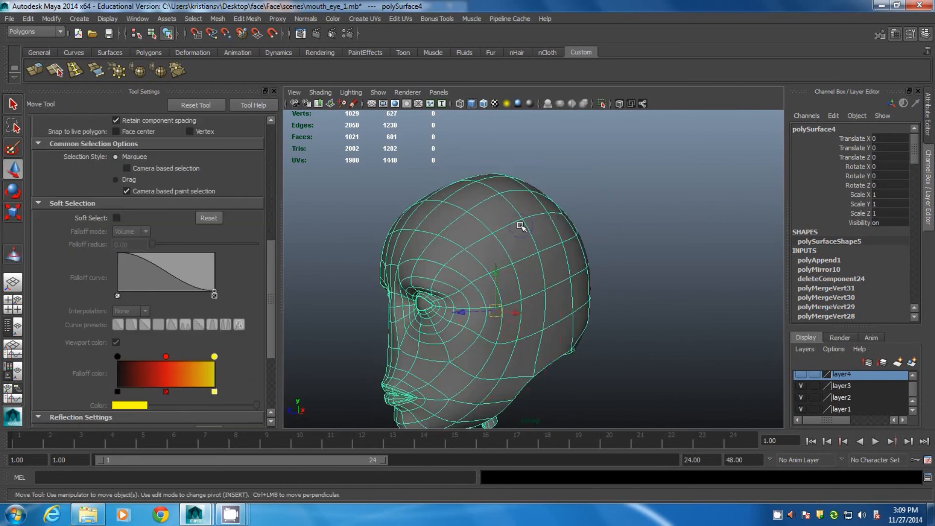
# Nudge a single vertex on the temple beside the eye slightly and reselect the whole head mesh
pyautogui.click(608, 331)
pyautogui.keyDown('alt'); pyautogui.moveTo(609, 331); pyautogui.dragTo(576, 351); pyautogui.keyUp('alt')
pyautogui.keyDown('alt'); pyautogui.moveTo(576, 350); pyautogui.dragTo(525, 265, button='right'); pyautogui.keyUp('alt')
pyautogui.click(559, 261)
pyautogui.keyDown('alt'); pyautogui.moveTo(559, 261); pyautogui.dragTo(580, 257); pyautogui.keyUp('alt')
pyautogui.moveTo(570, 260); pyautogui.dragTo(532, 262, button='right')
pyautogui.click(562, 280)
pyautogui.keyDown('alt'); pyautogui.moveTo(557, 315); pyautogui.dragTo(627, 343); pyautogui.keyUp('alt')
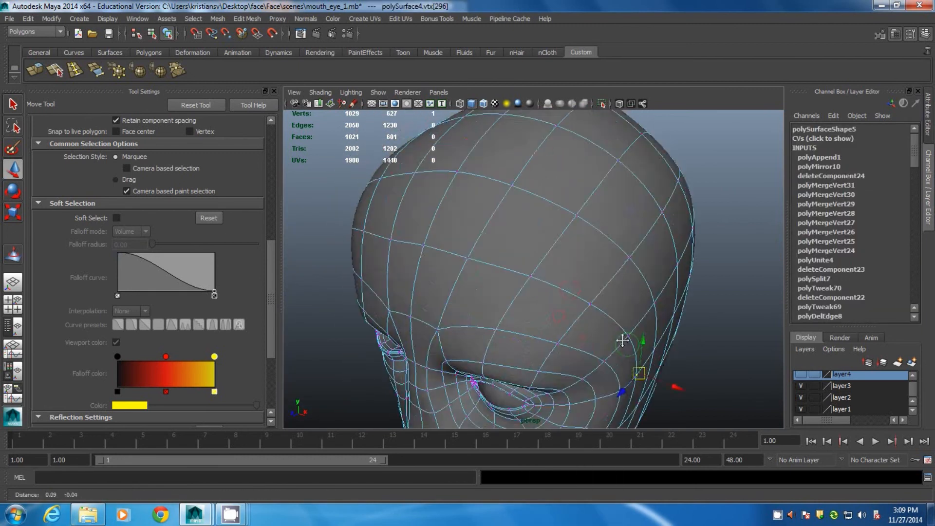
pyautogui.keyDown('alt'); pyautogui.moveTo(627, 344); pyautogui.dragTo(560, 285, button='middle'); pyautogui.keyUp('alt')
pyautogui.moveTo(570, 293); pyautogui.dragTo(574, 296)
pyautogui.click(639, 281)
pyautogui.keyDown('alt'); pyautogui.moveTo(532, 243); pyautogui.dragTo(536, 319); pyautogui.keyUp('alt')
pyautogui.click(487, 272)
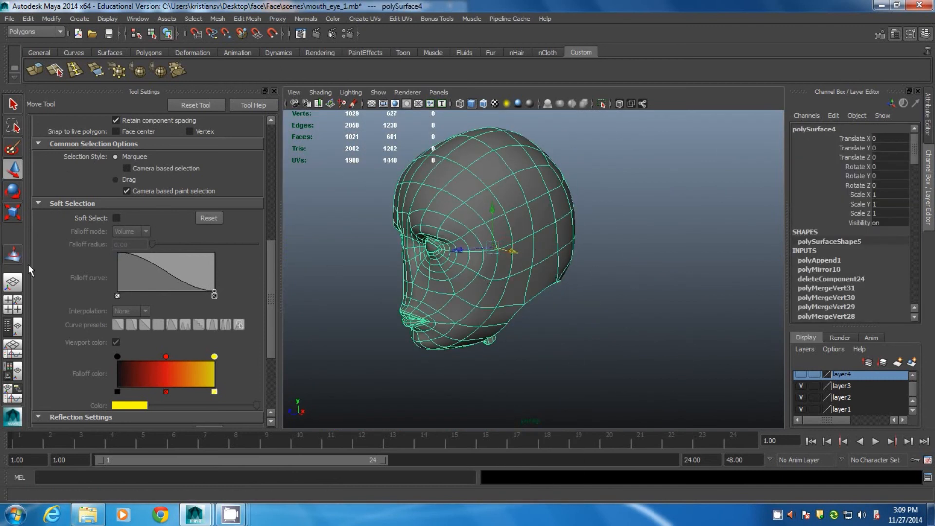
# Try the Smooth sculpt brush on the side of the head behind the eye
pyautogui.click(13, 254)
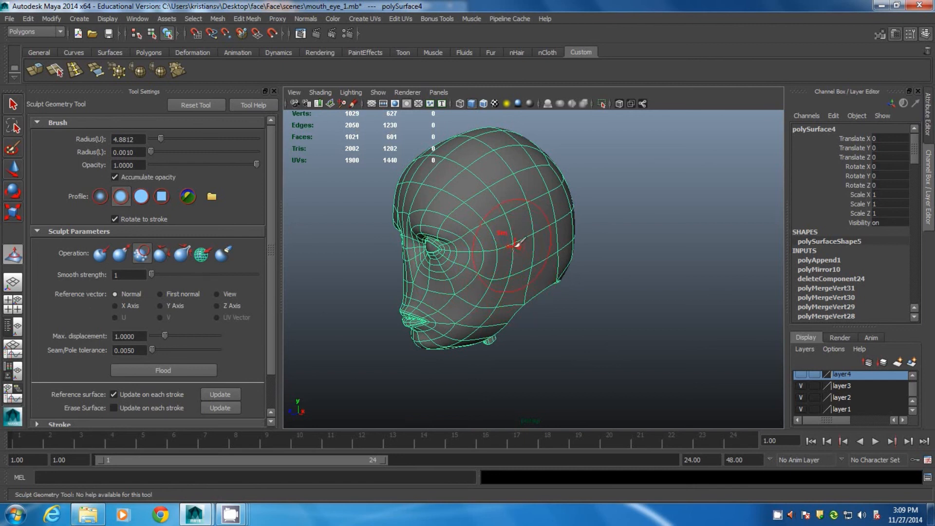
pyautogui.moveTo(509, 244)
pyautogui.mouseDown()
pyautogui.moveTo(467, 244)
pyautogui.moveTo(506, 247)
pyautogui.moveTo(468, 281)
pyautogui.moveTo(565, 342)
pyautogui.moveTo(487, 287)
pyautogui.mouseUp()
pyautogui.press('w')
pyautogui.click(584, 349)
pyautogui.click(479, 278)
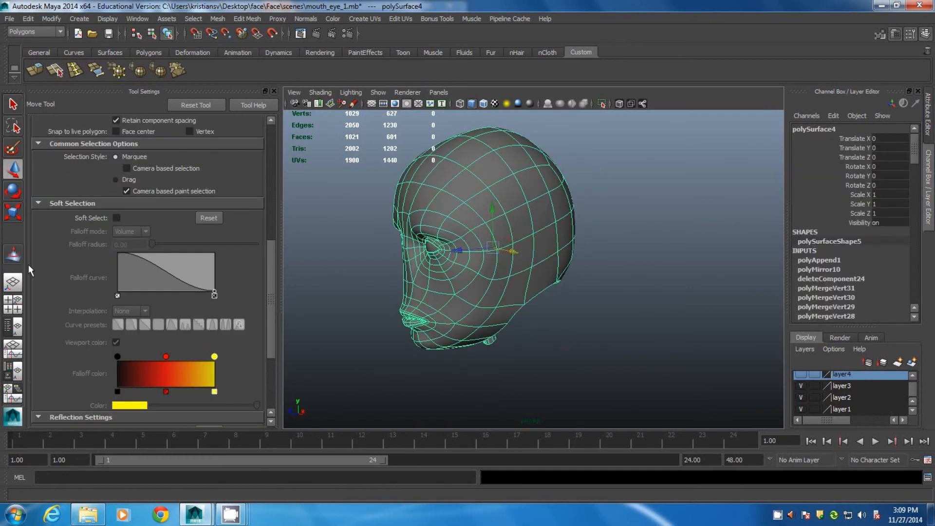
pyautogui.click(13, 254)
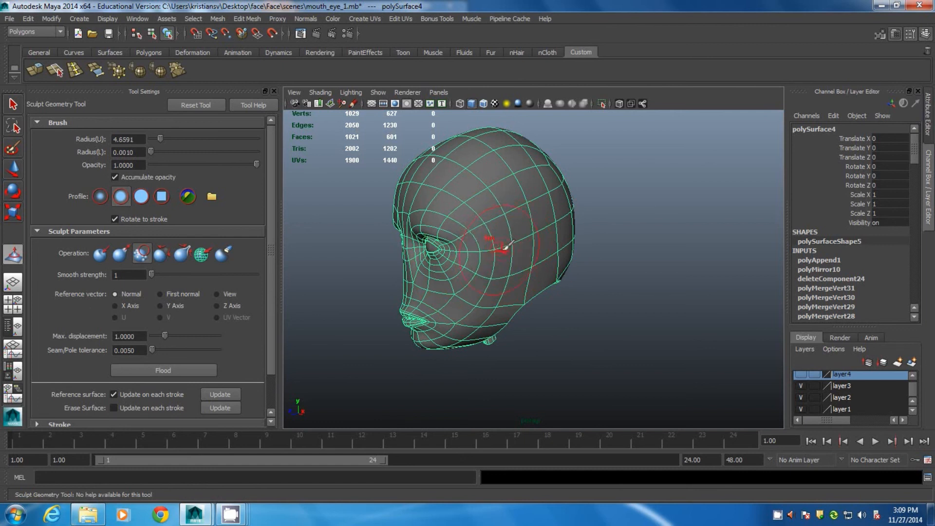
pyautogui.moveTo(467, 281)
pyautogui.keyDown('alt'); pyautogui.mouseDown()
pyautogui.moveTo(515, 281)
pyautogui.moveTo(502, 277)
pyautogui.mouseUp(); pyautogui.keyUp('alt')
# Examine the shaded, deselected head from the front and the side for surface shape
pyautogui.press('w')
pyautogui.moveTo(535, 199); pyautogui.dragTo(560, 190, button='right')
pyautogui.keyDown('alt'); pyautogui.moveTo(580, 253); pyautogui.dragTo(647, 288); pyautogui.keyUp('alt')
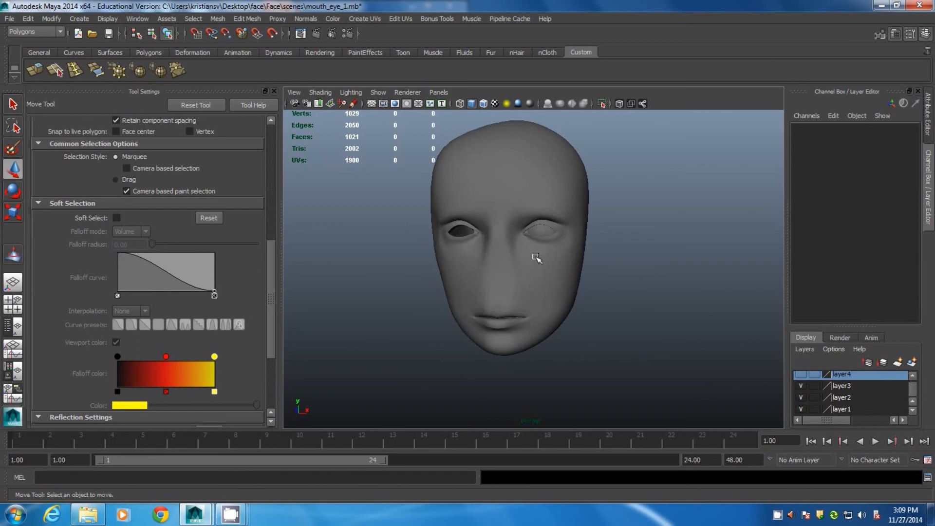
pyautogui.keyDown('alt'); pyautogui.moveTo(536, 257); pyautogui.dragTo(392, 225, button='middle'); pyautogui.keyUp('alt')
pyautogui.keyDown('alt'); pyautogui.moveTo(370, 209); pyautogui.dragTo(382, 208); pyautogui.keyUp('alt')
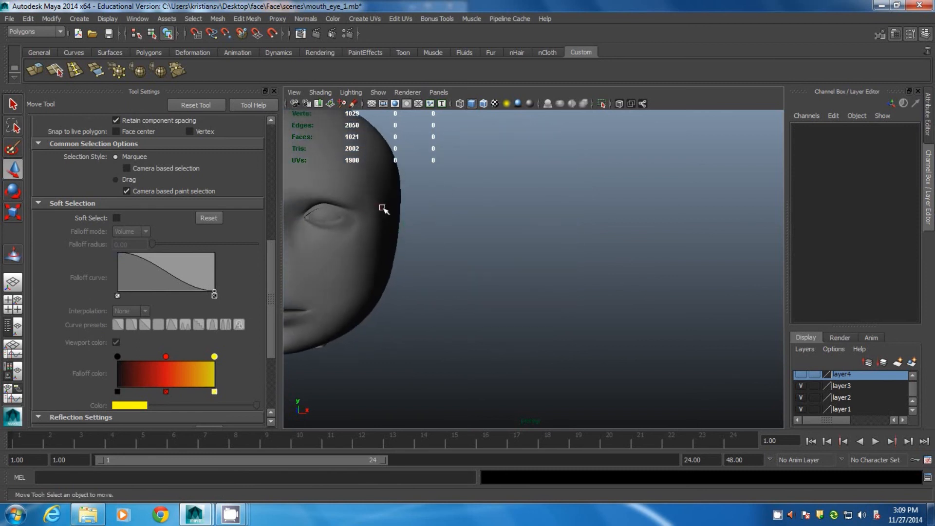
pyautogui.keyDown('alt'); pyautogui.moveTo(414, 242); pyautogui.dragTo(675, 274, button='middle'); pyautogui.keyUp('alt')
pyautogui.keyDown('alt'); pyautogui.moveTo(559, 279); pyautogui.dragTo(468, 209); pyautogui.keyUp('alt')
pyautogui.click(468, 210)
# In the side view, adjust the forehead vertices against the profile photo using soft selection with a falloff radius of 4.42
pyautogui.press('space')
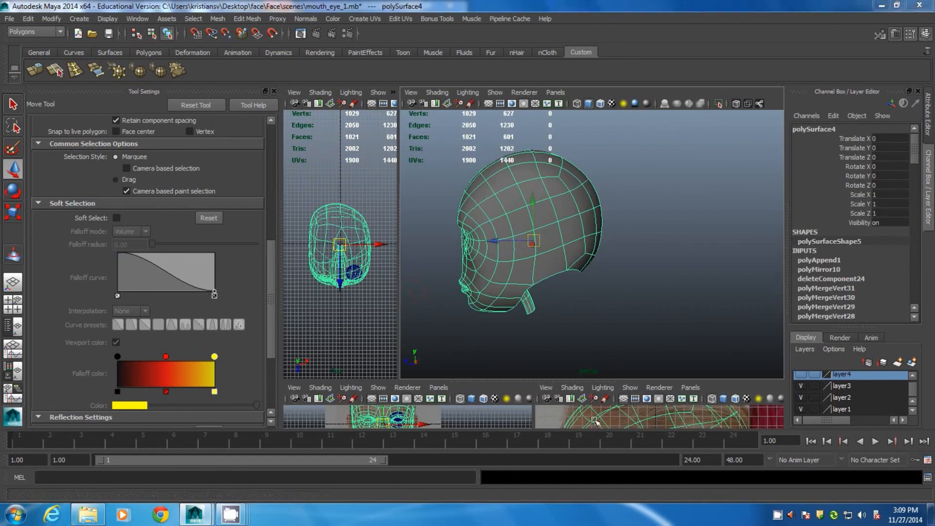
pyautogui.press('space')
pyautogui.keyDown('alt'); pyautogui.moveTo(479, 337); pyautogui.dragTo(515, 266, button='middle'); pyautogui.keyUp('alt')
pyautogui.scroll(2, 515, 219)
pyautogui.keyDown('alt'); pyautogui.moveTo(515, 213); pyautogui.dragTo(518, 242, button='middle'); pyautogui.keyUp('alt')
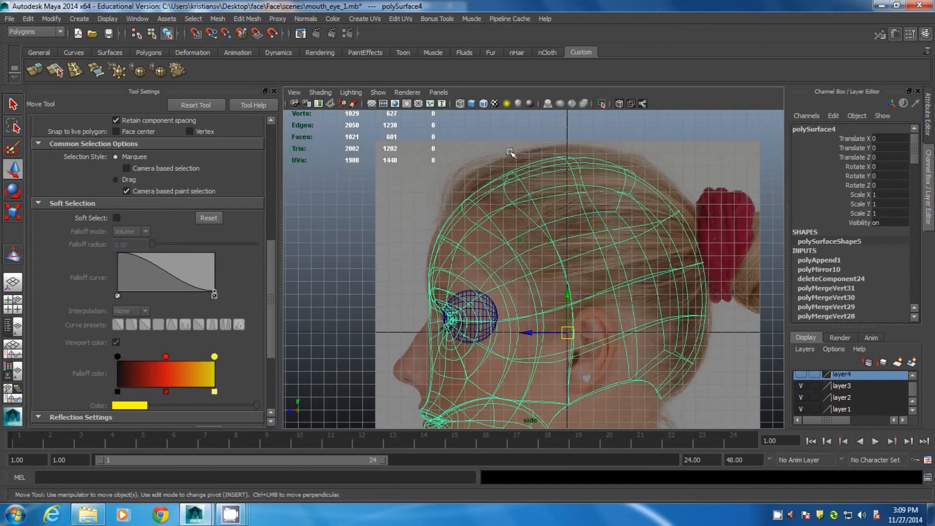
pyautogui.keyDown('alt'); pyautogui.moveTo(564, 386); pyautogui.dragTo(584, 314, button='middle'); pyautogui.keyUp('alt')
pyautogui.moveTo(472, 210); pyautogui.dragTo(424, 209, button='right')
pyautogui.click(472, 209)
pyautogui.press('b')
pyautogui.moveTo(475, 212)
pyautogui.mouseDown()
pyautogui.moveTo(551, 201)
pyautogui.moveTo(472, 207)
pyautogui.mouseUp()
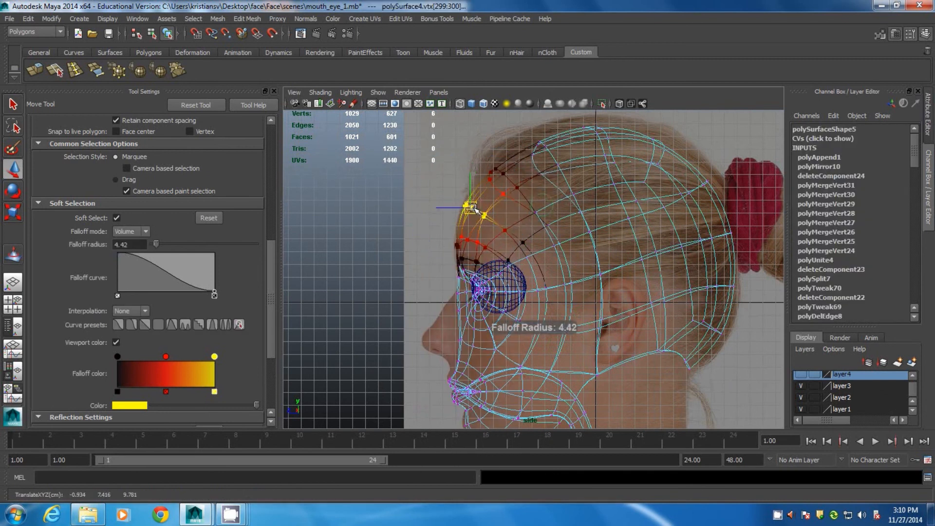
# Reposition the vertices at the front of the crown against the side photo with soft selection
pyautogui.moveTo(482, 158); pyautogui.dragTo(498, 172)
pyautogui.moveTo(530, 134); pyautogui.dragTo(569, 173)
pyautogui.keyDown('alt'); pyautogui.moveTo(538, 160); pyautogui.dragTo(496, 196, button='middle'); pyautogui.keyUp('alt')
pyautogui.click(478, 168)
pyautogui.moveTo(476, 168)
pyautogui.mouseDown()
pyautogui.moveTo(516, 191)
pyautogui.moveTo(489, 181)
pyautogui.mouseUp()
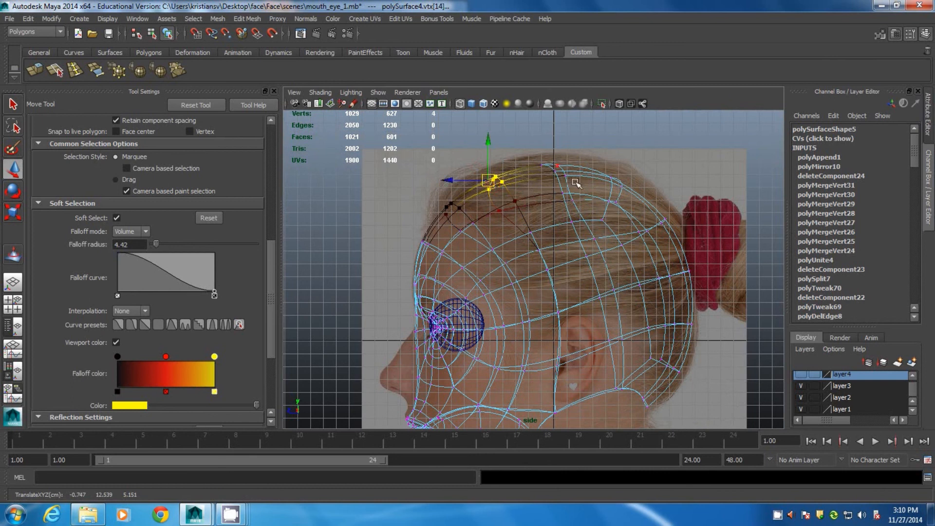
# Set the soft selection falloff radius to 2.71 and move the chin's underside and front vertices onto the photo's profile
pyautogui.keyDown('alt'); pyautogui.moveTo(714, 328); pyautogui.dragTo(614, 306, button='middle'); pyautogui.keyUp('alt')
pyautogui.keyDown('alt'); pyautogui.moveTo(440, 342); pyautogui.dragTo(510, 249, button='middle'); pyautogui.keyUp('alt')
pyautogui.keyDown('alt'); pyautogui.moveTo(466, 308); pyautogui.dragTo(504, 283, button='middle'); pyautogui.keyUp('alt')
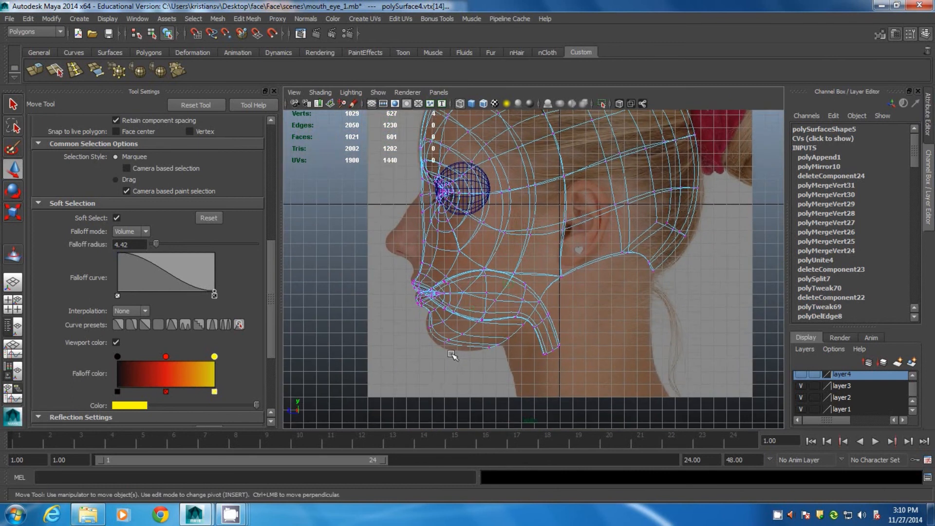
pyautogui.scroll(5, 451, 355)
pyautogui.moveTo(493, 356); pyautogui.dragTo(493, 356)
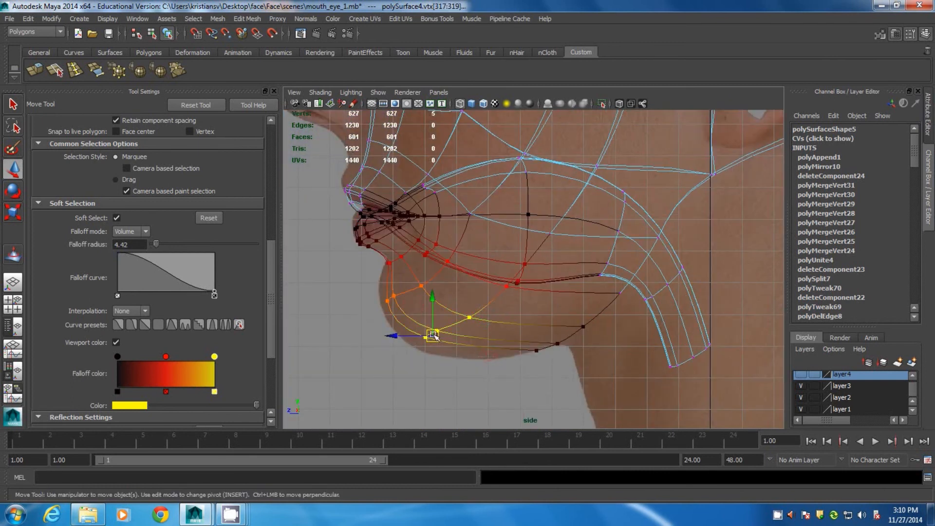
pyautogui.press('b')
pyautogui.moveTo(540, 324); pyautogui.dragTo(489, 329)
pyautogui.moveTo(427, 336); pyautogui.dragTo(419, 343)
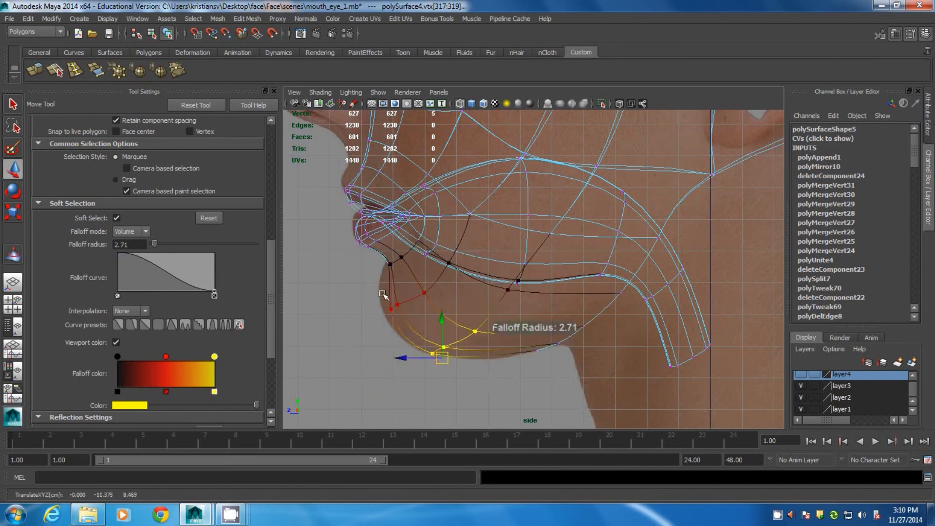
pyautogui.click(397, 309)
pyautogui.moveTo(389, 308); pyautogui.dragTo(380, 305)
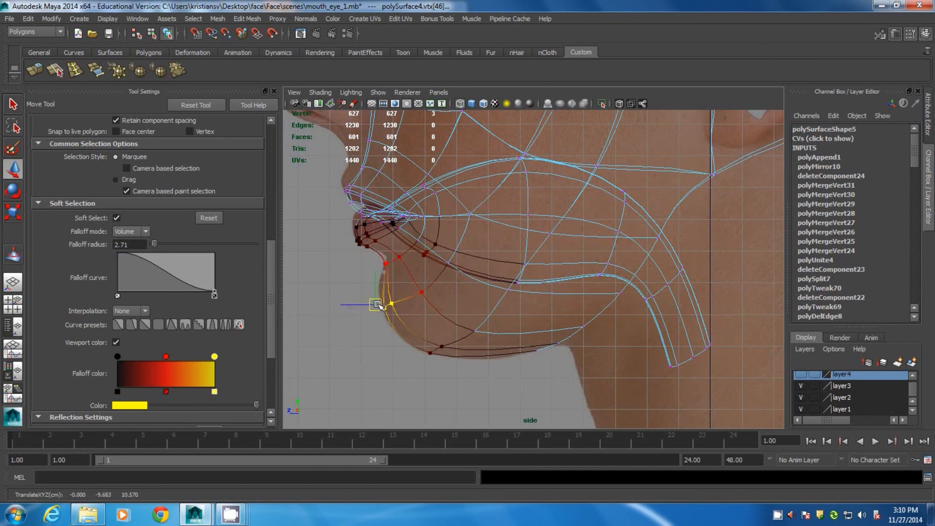
# Display the head unsmoothed, turn off soft selection and reselect the head as an object in the perspective view
pyautogui.press('1')
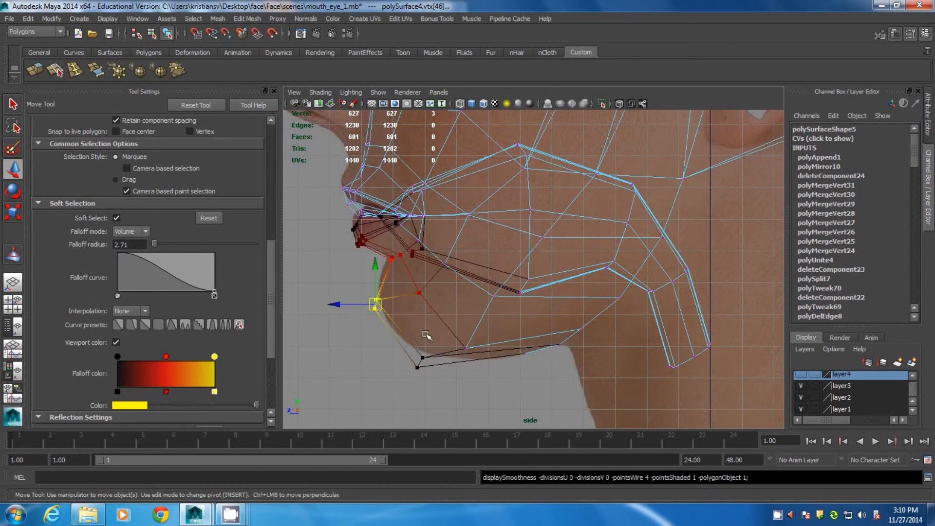
pyautogui.press('b')
pyautogui.scroll(-5, 438, 343)
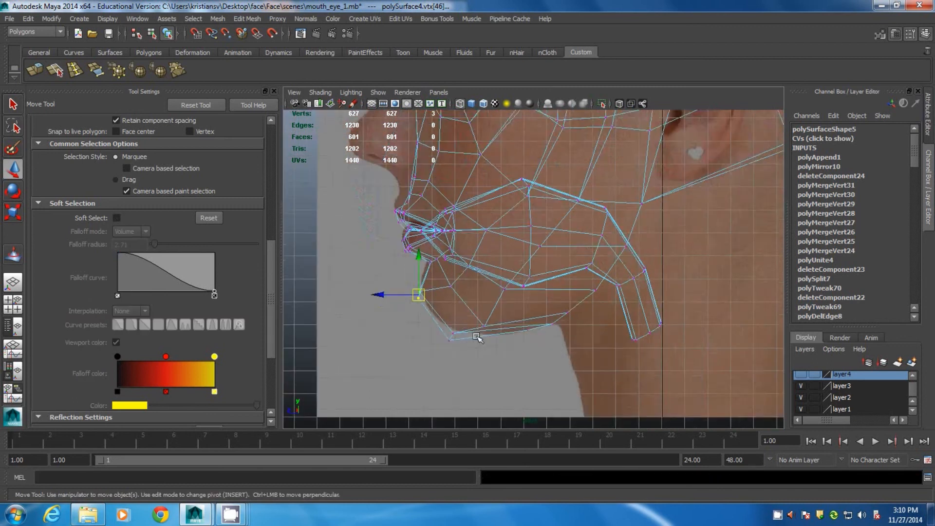
pyautogui.press('space')
pyautogui.press('space')
pyautogui.keyDown('alt'); pyautogui.moveTo(469, 317); pyautogui.dragTo(539, 291); pyautogui.keyUp('alt')
pyautogui.moveTo(530, 164); pyautogui.dragTo(576, 147, button='right')
pyautogui.click(575, 159)
pyautogui.keyDown('alt'); pyautogui.moveTo(603, 250); pyautogui.dragTo(582, 295); pyautogui.keyUp('alt')
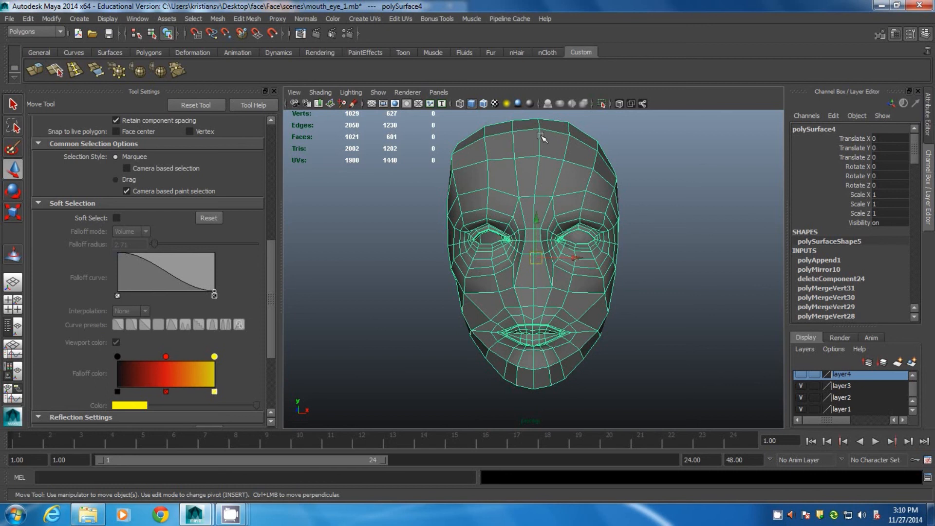
# Try scaling the center-line vertices of the forehead along X in the front view to straighten them
pyautogui.press('space')
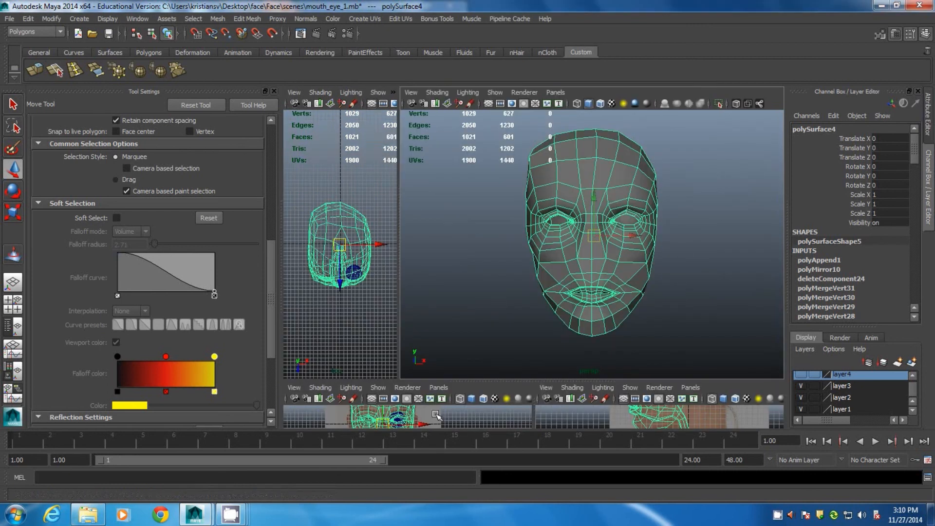
pyautogui.press('space')
pyautogui.moveTo(497, 182); pyautogui.dragTo(453, 182, button='right')
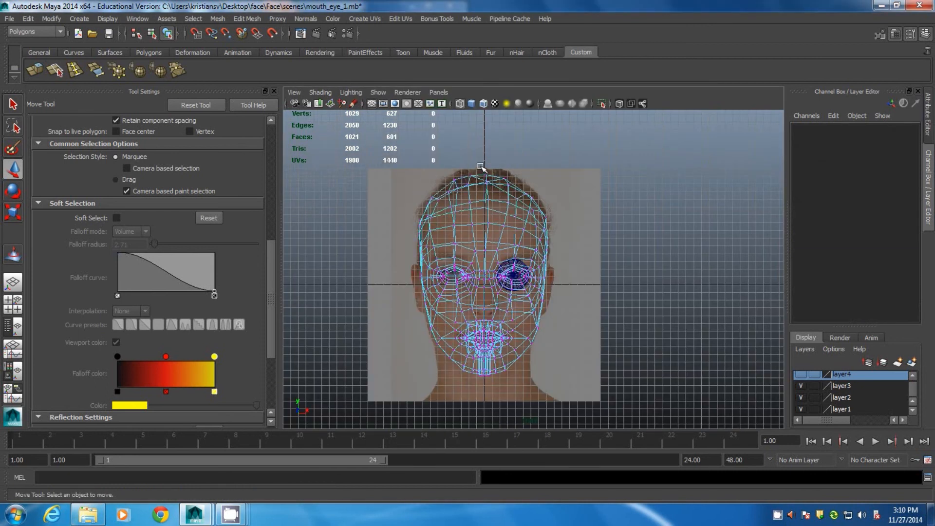
pyautogui.moveTo(493, 256); pyautogui.dragTo(493, 254)
pyautogui.press('r')
pyautogui.moveTo(538, 212); pyautogui.dragTo(512, 213)
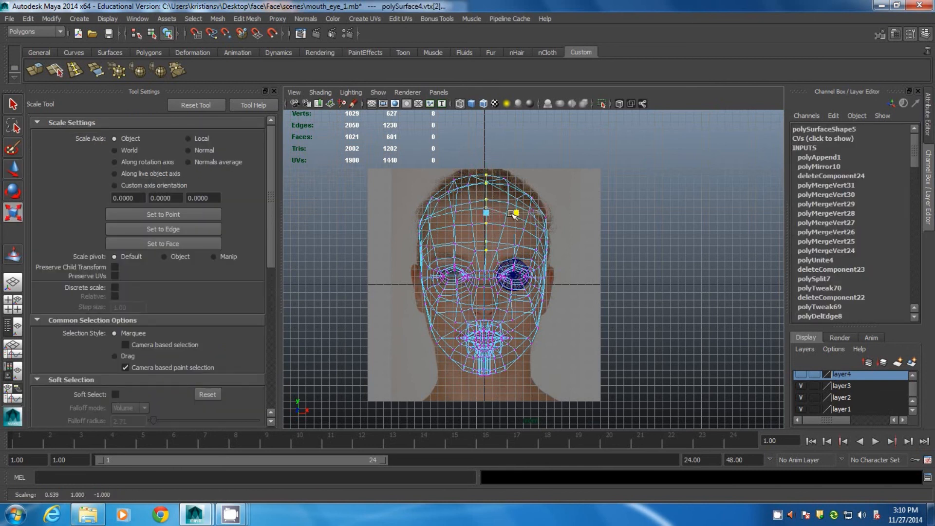
pyautogui.press('w')
pyautogui.moveTo(518, 217)
pyautogui.mouseDown()
pyautogui.moveTo(543, 216)
pyautogui.moveTo(524, 217)
pyautogui.mouseUp()
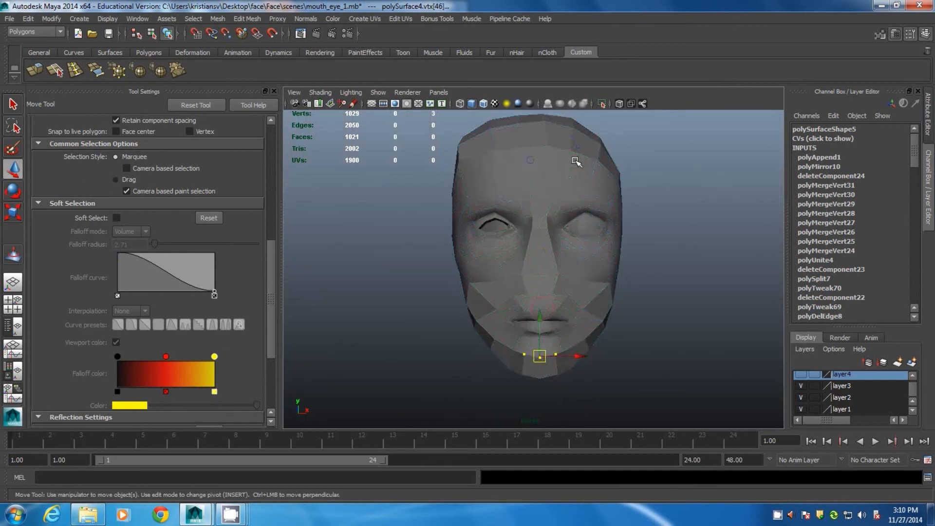
# Select the forehead's center-line vertices in the front view and scale them along X into a straight line
pyautogui.click(575, 160)
pyautogui.keyDown('alt'); pyautogui.moveTo(600, 231); pyautogui.dragTo(581, 295); pyautogui.keyUp('alt')
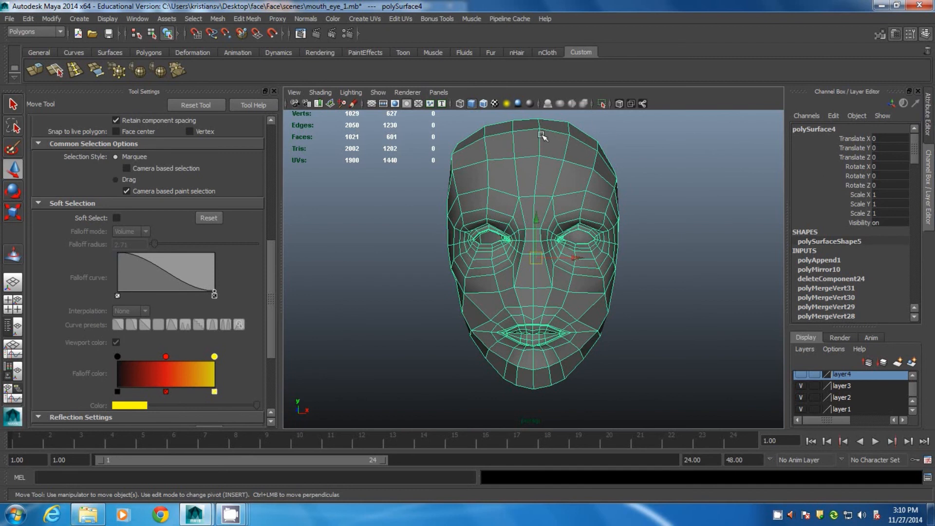
pyautogui.press('space')
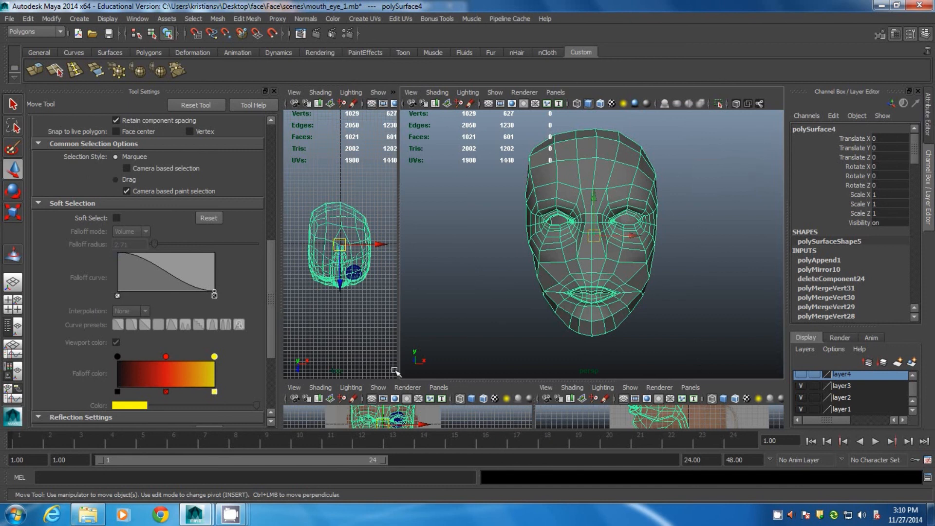
pyautogui.press('space')
pyautogui.moveTo(496, 180); pyautogui.dragTo(460, 181, button='right')
pyautogui.moveTo(477, 168); pyautogui.dragTo(492, 253)
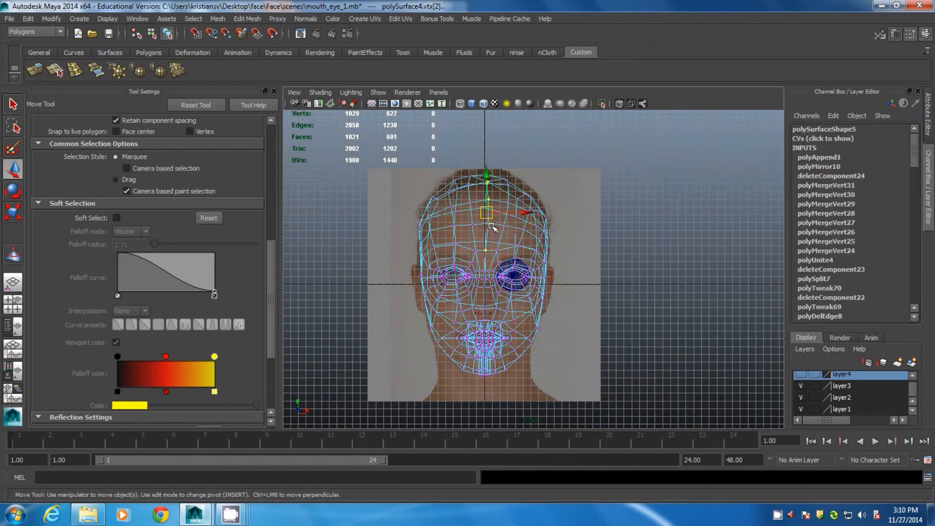
pyautogui.press('r')
pyautogui.moveTo(539, 212); pyautogui.dragTo(517, 215)
pyautogui.press('w')
# Delete all faces on the negative-X half of the head in the front view
pyautogui.rightClick(501, 227)
pyautogui.moveTo(502, 227); pyautogui.dragTo(502, 254, button='right')
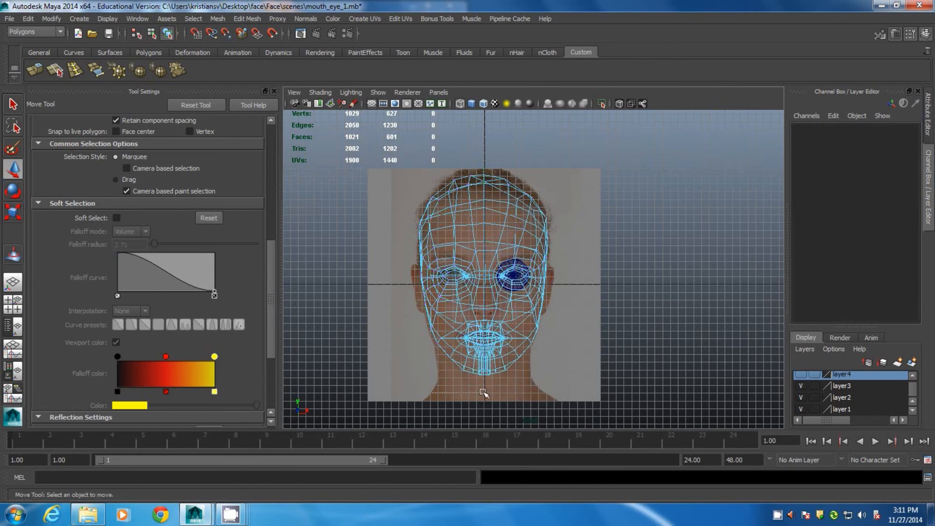
pyautogui.moveTo(483, 392); pyautogui.dragTo(482, 392)
pyautogui.press('Delete')
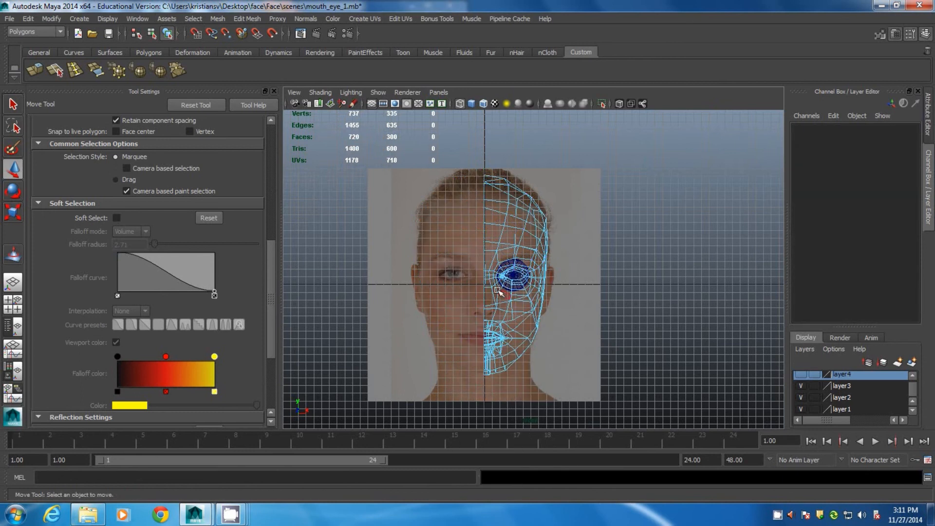
# Turn off Retain component spacing and grid-snap all vertices of the cut edge onto the center line at X 0
pyautogui.scroll(3, 502, 292)
pyautogui.rightClick(448, 219)
pyautogui.moveTo(448, 219); pyautogui.dragTo(394, 212, button='right')
pyautogui.scroll(-4, 449, 229)
pyautogui.moveTo(458, 156); pyautogui.dragTo(488, 391)
pyautogui.scroll(5, 482, 357)
pyautogui.keyDown('alt'); pyautogui.moveTo(481, 358); pyautogui.dragTo(493, 405, button='middle'); pyautogui.keyUp('alt')
pyautogui.keyDown('alt'); pyautogui.moveTo(487, 271); pyautogui.dragTo(501, 403, button='middle'); pyautogui.keyUp('alt')
pyautogui.keyDown('alt'); pyautogui.moveTo(487, 332); pyautogui.dragTo(517, 155, button='middle'); pyautogui.keyUp('alt')
pyautogui.moveTo(272, 291); pyautogui.dragTo(265, 241)
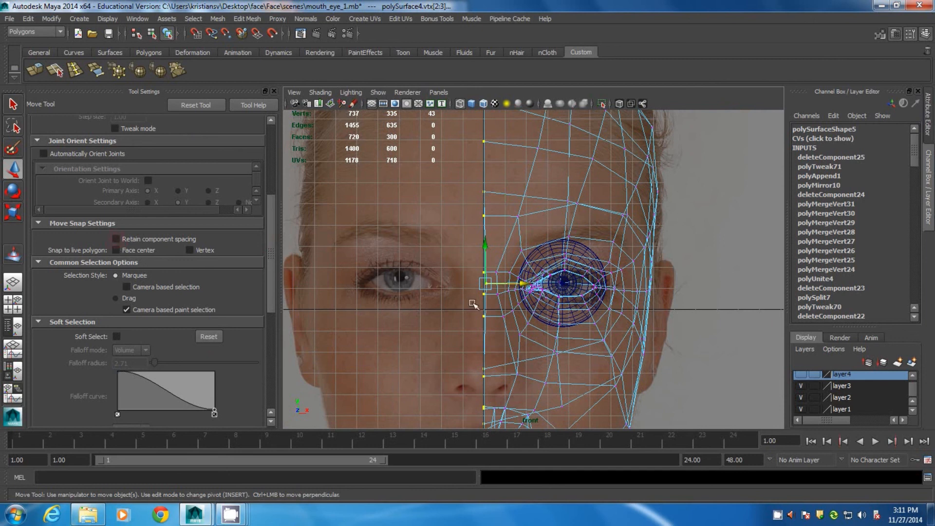
pyautogui.moveTo(513, 283); pyautogui.dragTo(482, 284)
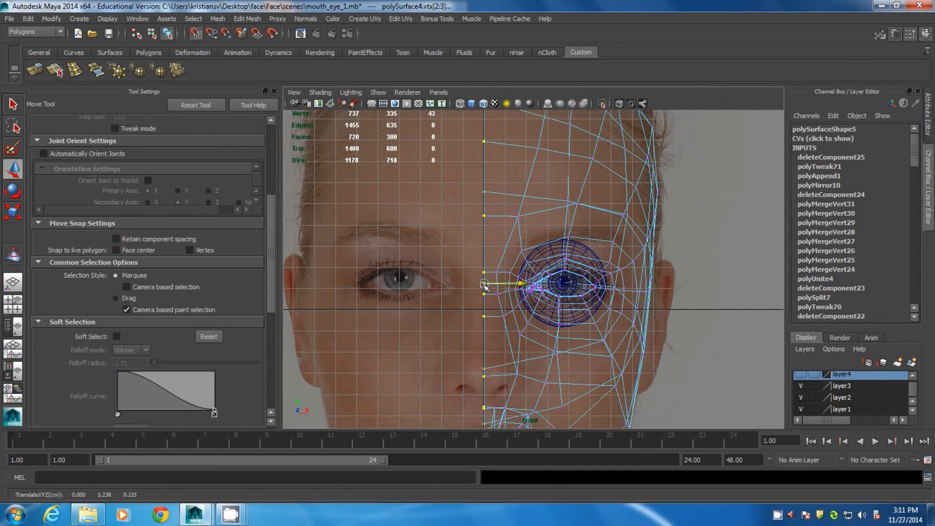
# Examine the half head in smooth preview from several angles in the perspective view
pyautogui.scroll(-5, 551, 291)
pyautogui.keyDown('alt'); pyautogui.moveTo(557, 305); pyautogui.dragTo(536, 319, button='middle'); pyautogui.keyUp('alt')
pyautogui.press('space')
pyautogui.press('space')
pyautogui.keyDown('alt'); pyautogui.moveTo(628, 194); pyautogui.dragTo(573, 219); pyautogui.keyUp('alt')
pyautogui.moveTo(563, 202); pyautogui.dragTo(607, 186, button='right')
pyautogui.click(541, 223)
pyautogui.press('3')
pyautogui.click(638, 238)
pyautogui.keyDown('alt'); pyautogui.moveTo(604, 305); pyautogui.dragTo(498, 296); pyautogui.keyUp('alt')
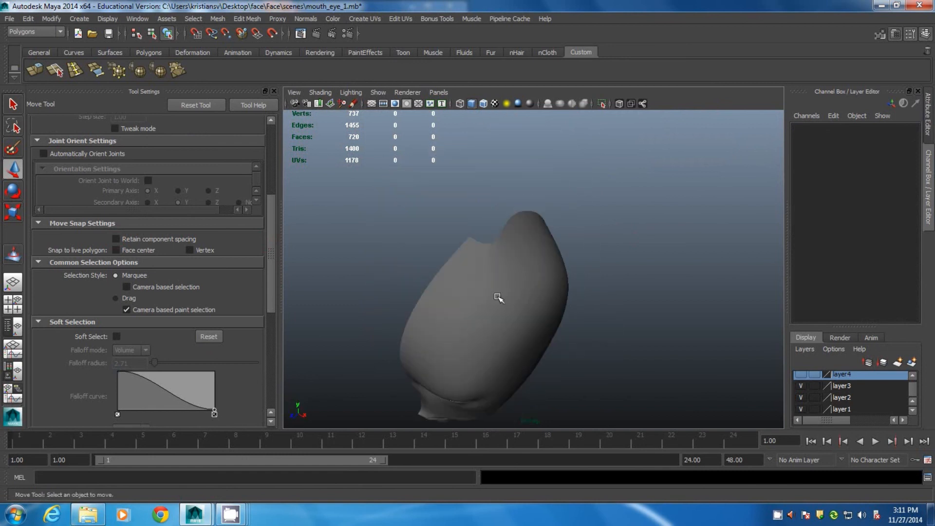
# Mirror the half head in the -X direction, merged with the original using Merge vertices, and open the new mirror node's settings
pyautogui.click(491, 291)
pyautogui.click(140, 73)
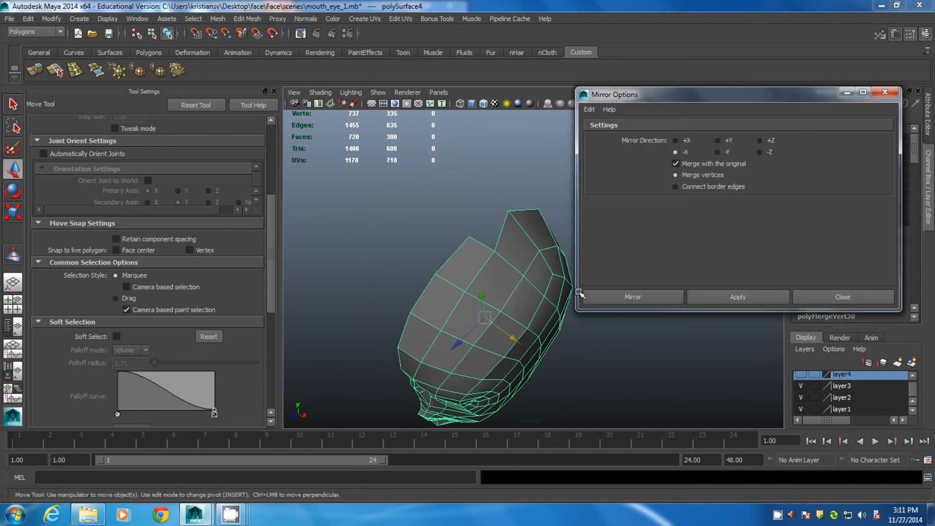
pyautogui.click(733, 299)
pyautogui.click(835, 295)
pyautogui.click(823, 260)
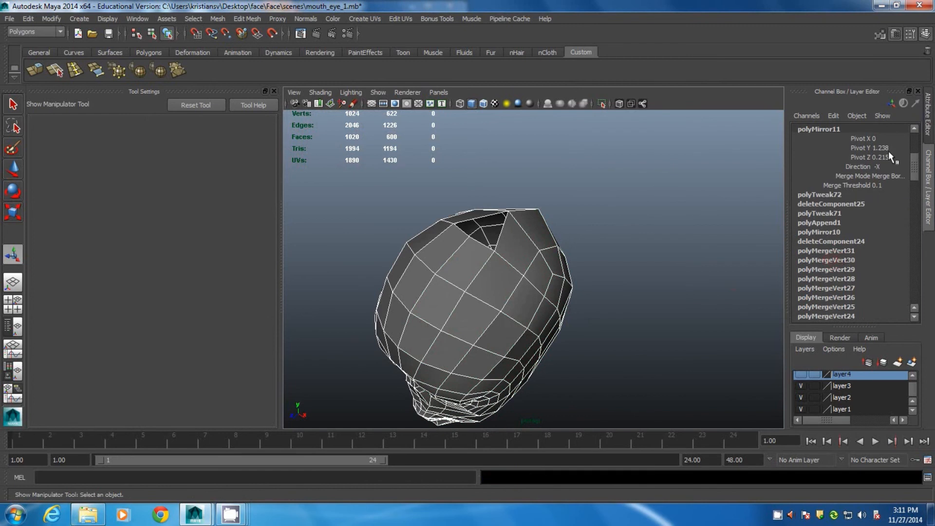
# Set the mirror's merge threshold to 0.001 and close the remaining gap in the head with an appended polygon
pyautogui.write('00')
pyautogui.press('Return')
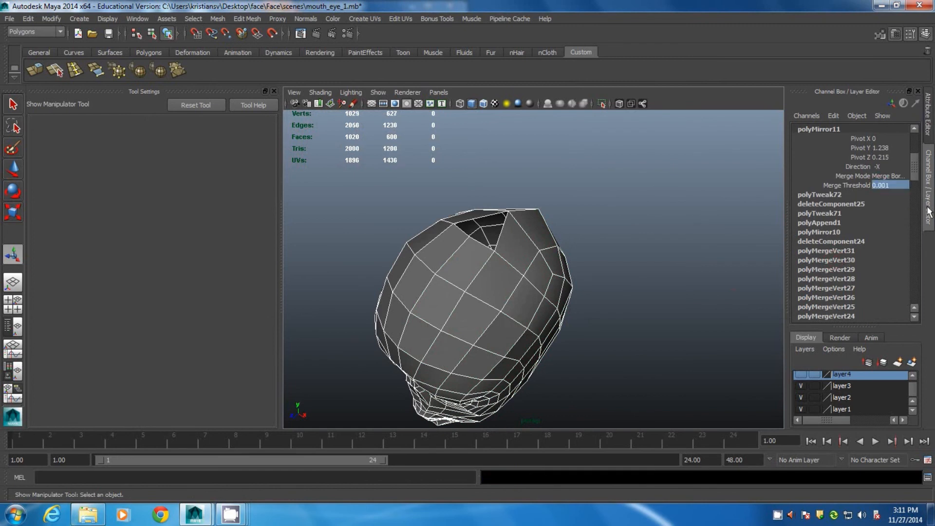
pyautogui.click(96, 72)
pyautogui.click(506, 258)
pyautogui.click(468, 272)
pyautogui.press('Return')
# Try to shift the vertex columns on both sides of the center line backward in the top view to round the skull
pyautogui.press('w')
pyautogui.keyDown('alt'); pyautogui.moveTo(511, 314); pyautogui.dragTo(568, 238); pyautogui.keyUp('alt')
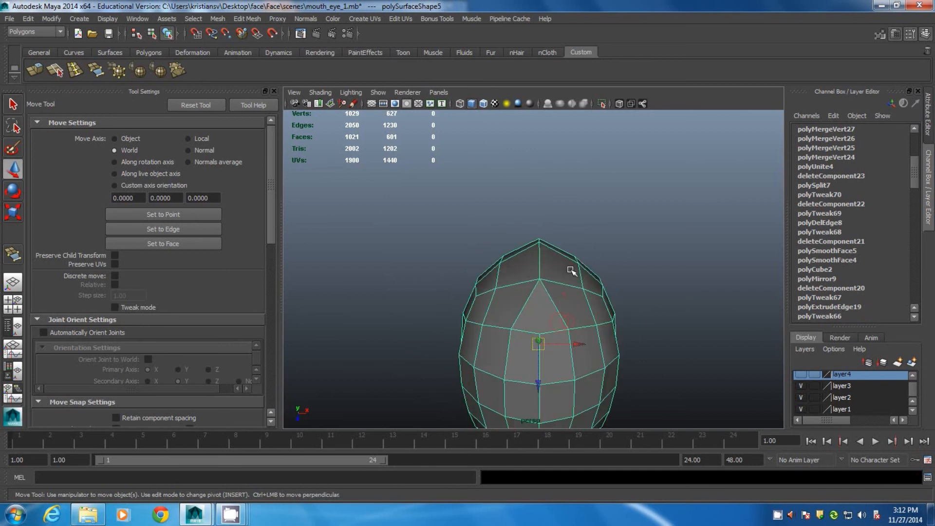
pyautogui.press('space')
pyautogui.press('space')
pyautogui.keyDown('alt'); pyautogui.moveTo(556, 213); pyautogui.dragTo(516, 313, button='middle'); pyautogui.keyUp('alt')
pyautogui.moveTo(529, 183); pyautogui.dragTo(581, 318)
pyautogui.keyDown('shift'); pyautogui.moveTo(451, 298); pyautogui.dragTo(492, 279); pyautogui.keyUp('shift')
pyautogui.press('space')
pyautogui.press('space')
pyautogui.moveTo(594, 356)
pyautogui.keyDown('alt'); pyautogui.mouseDown()
pyautogui.moveTo(523, 342)
pyautogui.moveTo(309, 258)
pyautogui.moveTo(441, 271)
pyautogui.moveTo(480, 313)
pyautogui.moveTo(598, 346)
pyautogui.moveTo(591, 343)
pyautogui.mouseUp(); pyautogui.keyUp('alt')
# Try to select the outer vertex columns on both sides of the skull in the top view for adjustment
pyautogui.click(602, 280)
pyautogui.press('space')
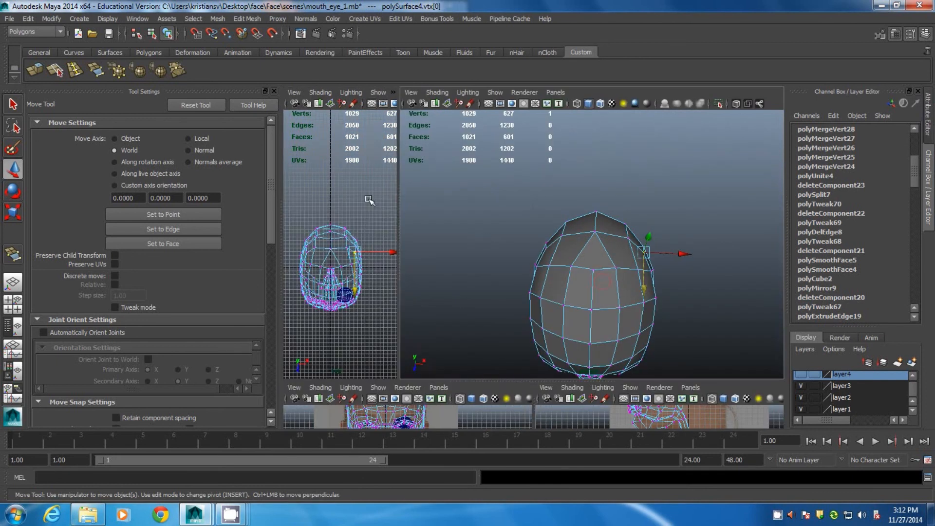
pyautogui.press('space')
pyautogui.moveTo(583, 321); pyautogui.dragTo(582, 321)
pyautogui.keyDown('shift'); pyautogui.moveTo(356, 214); pyautogui.dragTo(401, 311); pyautogui.keyUp('shift')
pyautogui.keyDown('shift'); pyautogui.moveTo(401, 312); pyautogui.dragTo(402, 313); pyautogui.keyUp('shift')
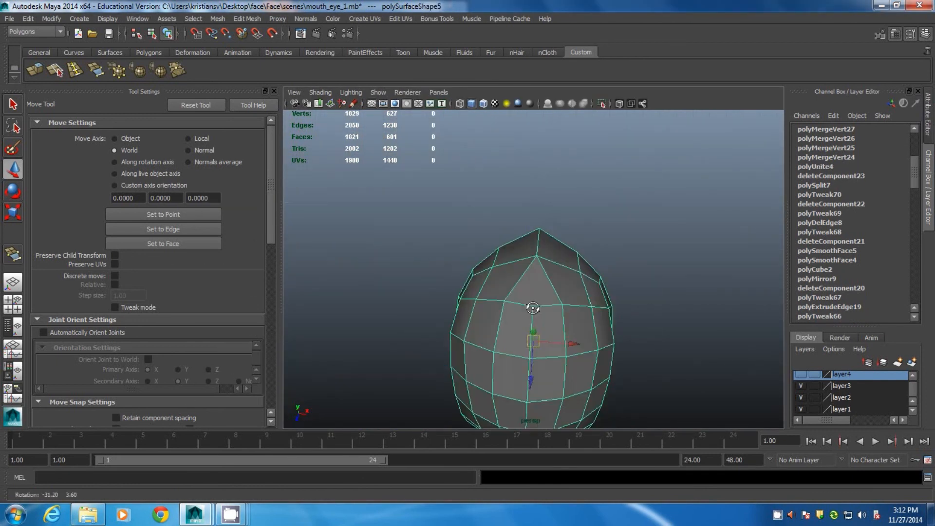
# Move the vertex columns beside the center line symmetrically backward in the top view to round the pointed back of the head
pyautogui.keyDown('alt'); pyautogui.moveTo(532, 308); pyautogui.dragTo(531, 304); pyautogui.keyUp('alt')
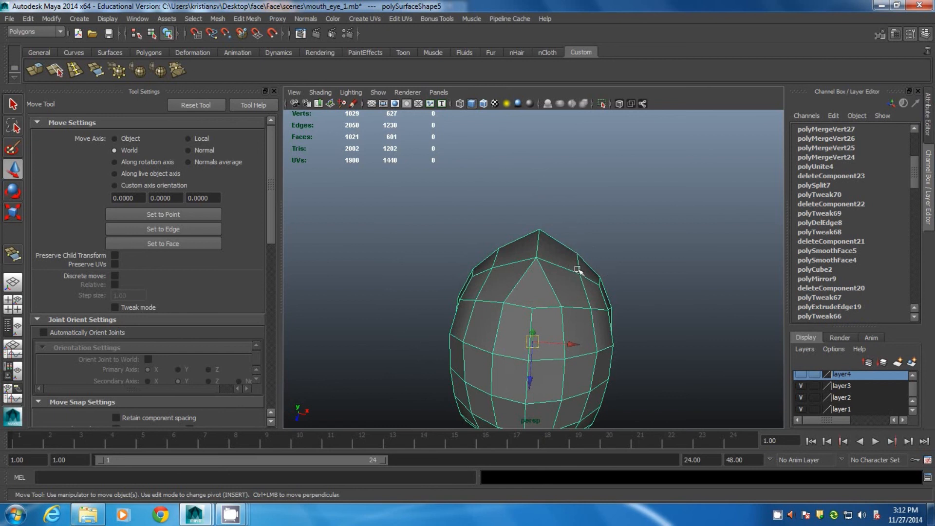
pyautogui.keyDown('alt'); pyautogui.moveTo(558, 278); pyautogui.dragTo(563, 293); pyautogui.keyUp('alt')
pyautogui.moveTo(570, 261); pyautogui.dragTo(512, 252, button='right')
pyautogui.press('space')
pyautogui.press('space')
pyautogui.press('space')
pyautogui.press('space')
pyautogui.press('space')
pyautogui.press('space')
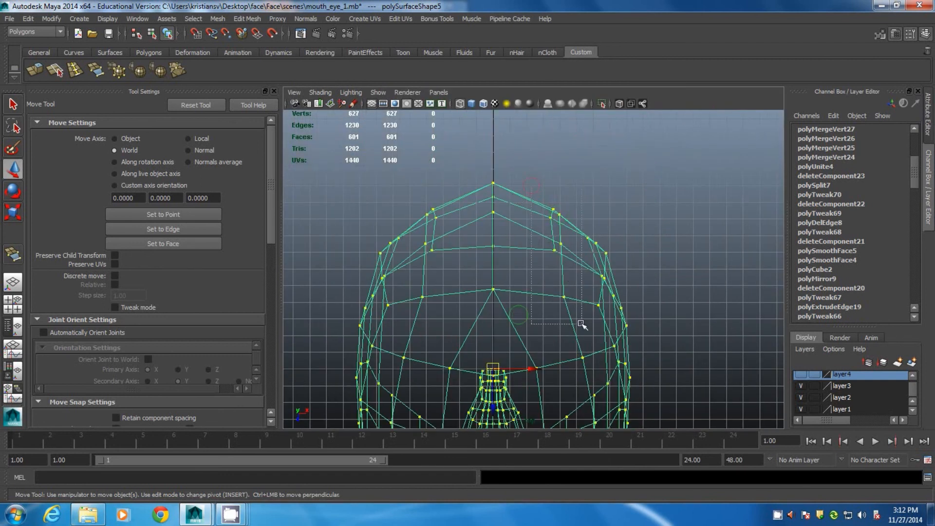
pyautogui.moveTo(452, 297)
pyautogui.keyDown('shift'); pyautogui.mouseDown()
pyautogui.moveTo(452, 313)
pyautogui.moveTo(493, 289)
pyautogui.moveTo(492, 277)
pyautogui.moveTo(523, 342)
pyautogui.moveTo(303, 250)
pyautogui.moveTo(385, 211)
pyautogui.moveTo(493, 330)
pyautogui.moveTo(598, 340)
pyautogui.moveTo(591, 342)
pyautogui.mouseUp(); pyautogui.keyUp('shift')
# Select the outer rear vertices on both sides of the skull in the top view and move them slightly backward together
pyautogui.press('space')
pyautogui.click(601, 278)
pyautogui.press('space')
pyautogui.press('space')
pyautogui.moveTo(617, 219); pyautogui.dragTo(584, 322)
pyautogui.keyDown('shift'); pyautogui.moveTo(403, 313); pyautogui.dragTo(402, 312); pyautogui.keyUp('shift')
pyautogui.keyDown('shift'); pyautogui.moveTo(354, 291); pyautogui.dragTo(376, 319); pyautogui.keyUp('shift')
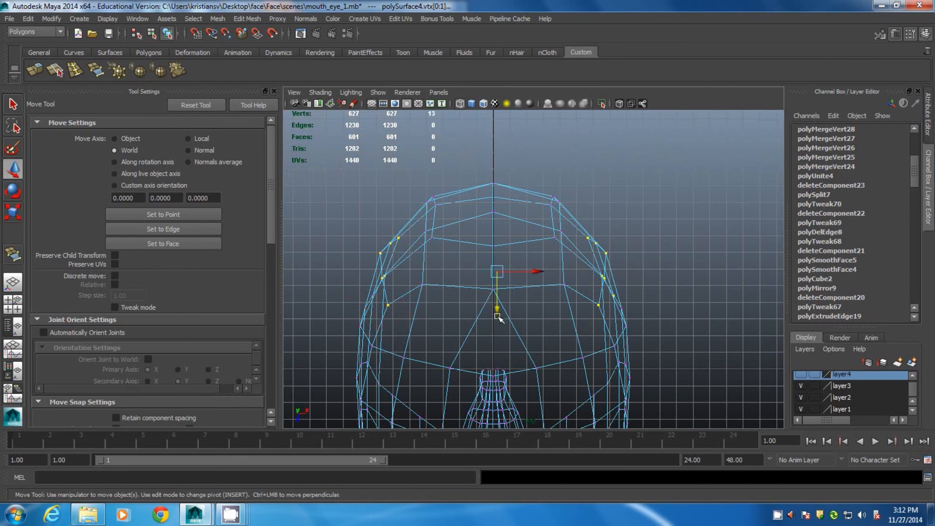
pyautogui.keyDown('shift'); pyautogui.click(372, 295); pyautogui.keyUp('shift')
pyautogui.moveTo(492, 311); pyautogui.dragTo(492, 298)
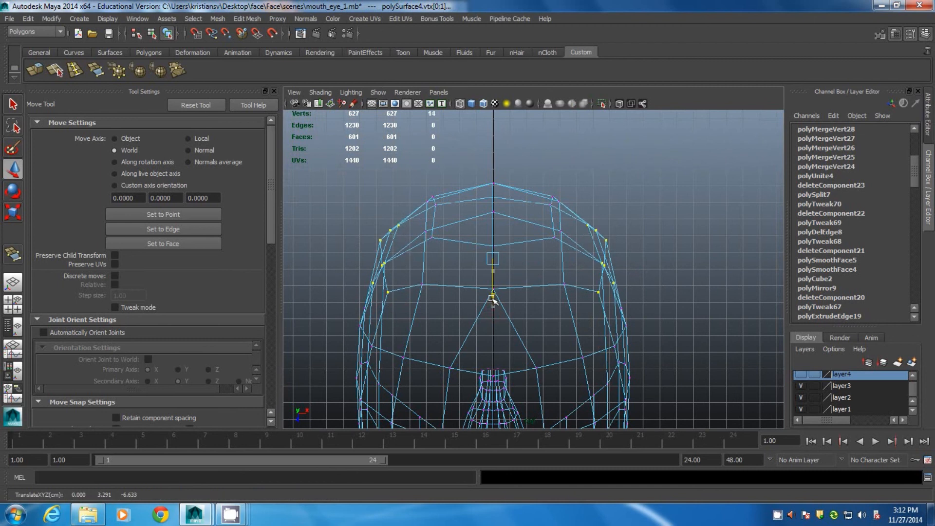
pyautogui.press('space')
pyautogui.press('space')
# Return to object mode and examine the complete head in smooth preview from the front and side
pyautogui.keyDown('alt'); pyautogui.moveTo(569, 360); pyautogui.dragTo(490, 326); pyautogui.keyUp('alt')
pyautogui.moveTo(430, 203); pyautogui.dragTo(467, 191, button='right')
pyautogui.click(603, 199)
pyautogui.click(487, 276)
pyautogui.keyDown('alt'); pyautogui.moveTo(511, 331); pyautogui.dragTo(623, 313); pyautogui.keyUp('alt')
pyautogui.press('3')
pyautogui.click(561, 311)
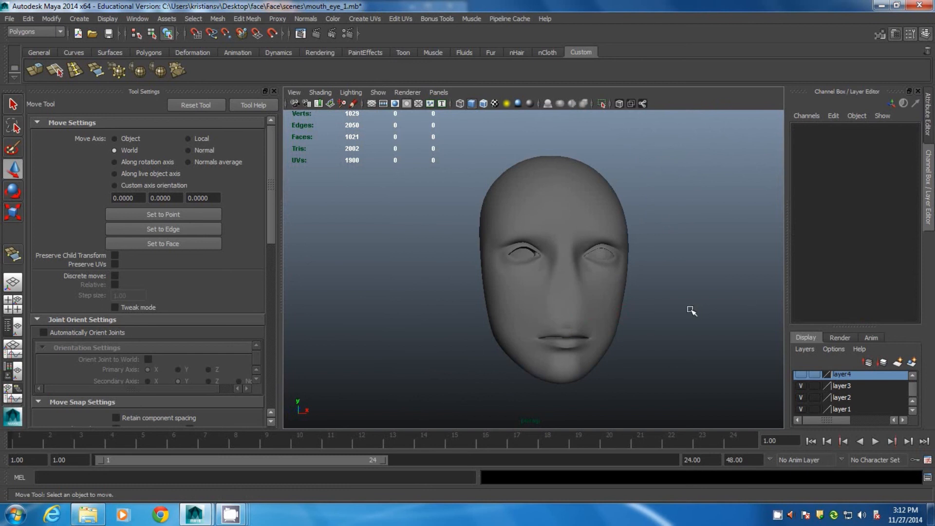
pyautogui.keyDown('alt'); pyautogui.moveTo(691, 311); pyautogui.dragTo(563, 322); pyautogui.keyUp('alt')
pyautogui.moveTo(231, 514)
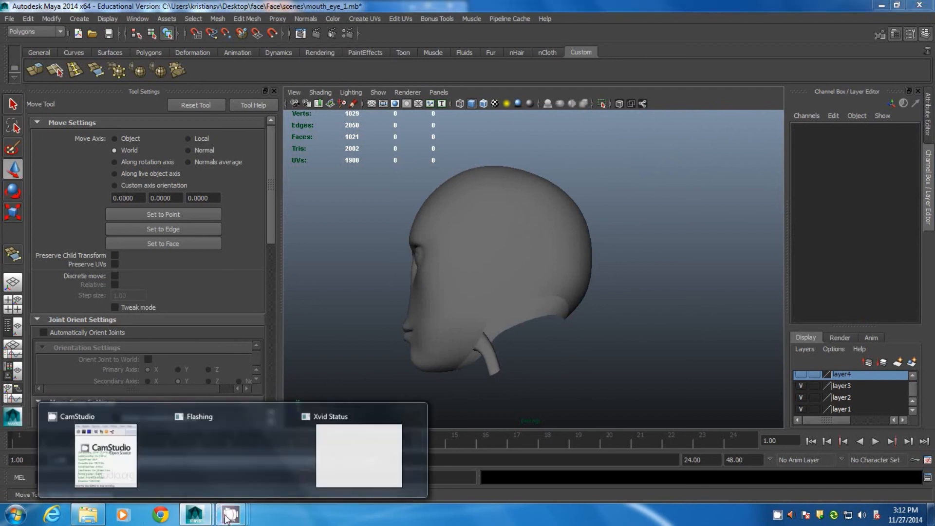
pyautogui.moveTo(335, 453)
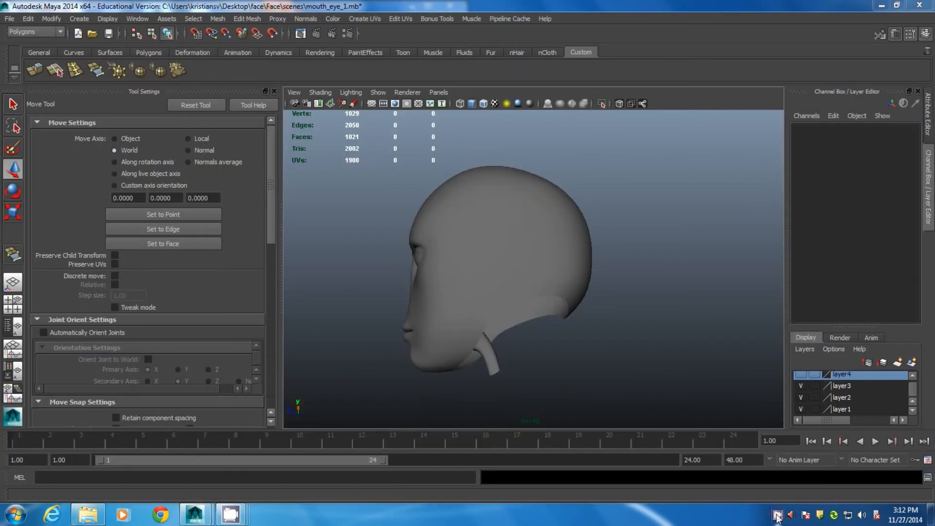
pyautogui.rightClick(778, 515)
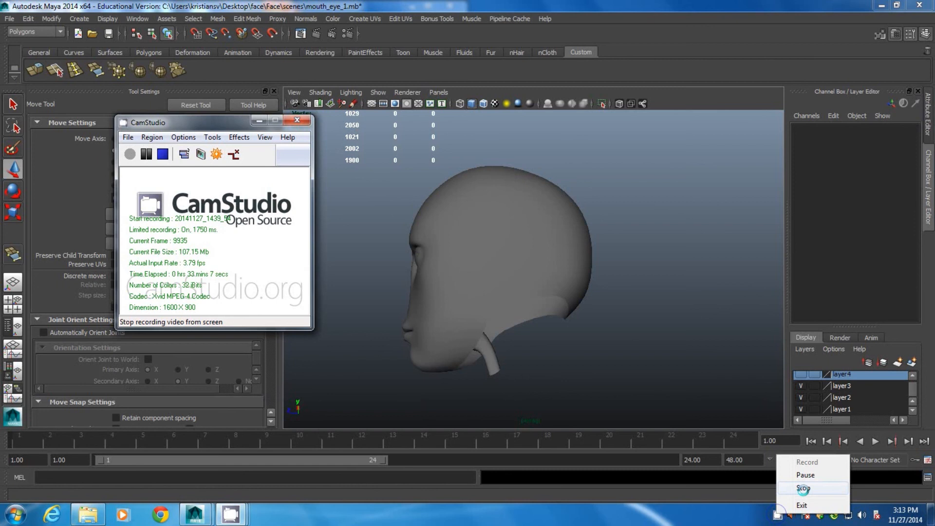
pyautogui.click(802, 488)
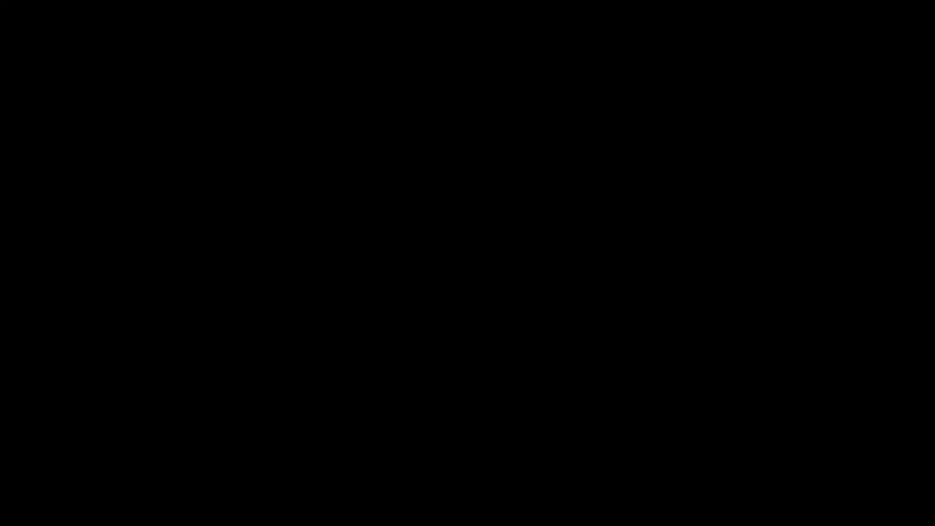